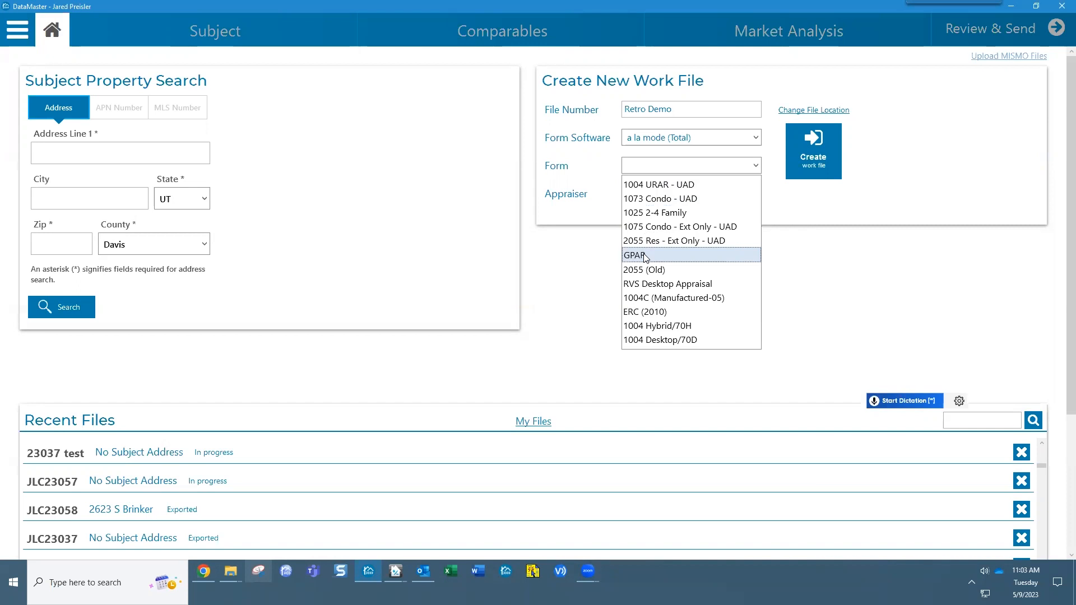
# Step: Create the Retro Demo work file with the 1004 URAR - UAD form, overwriting the existing file
pyautogui.click(667, 185)
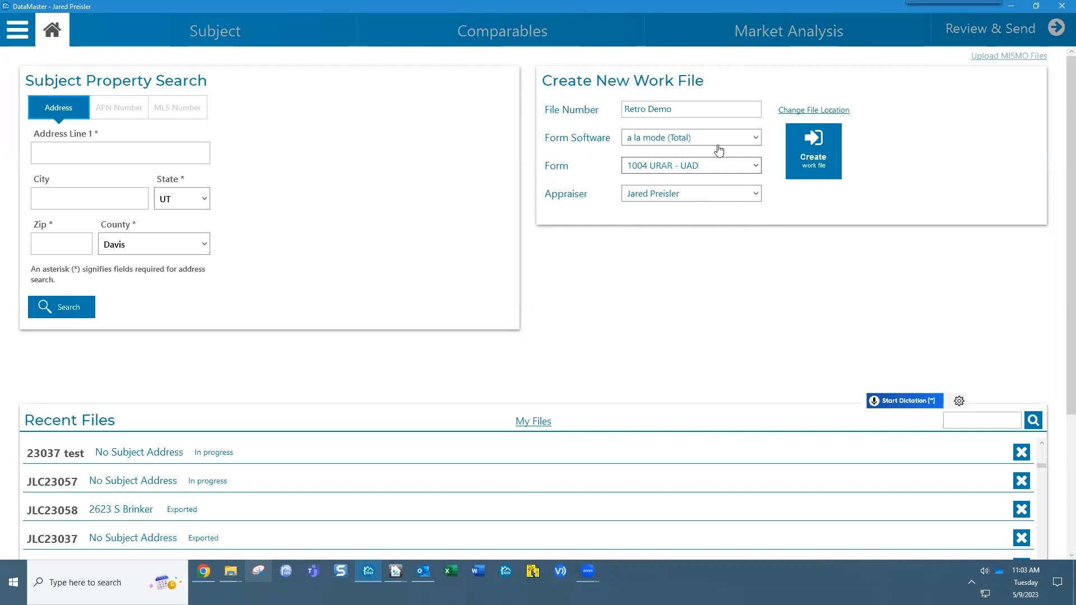
pyautogui.click(827, 159)
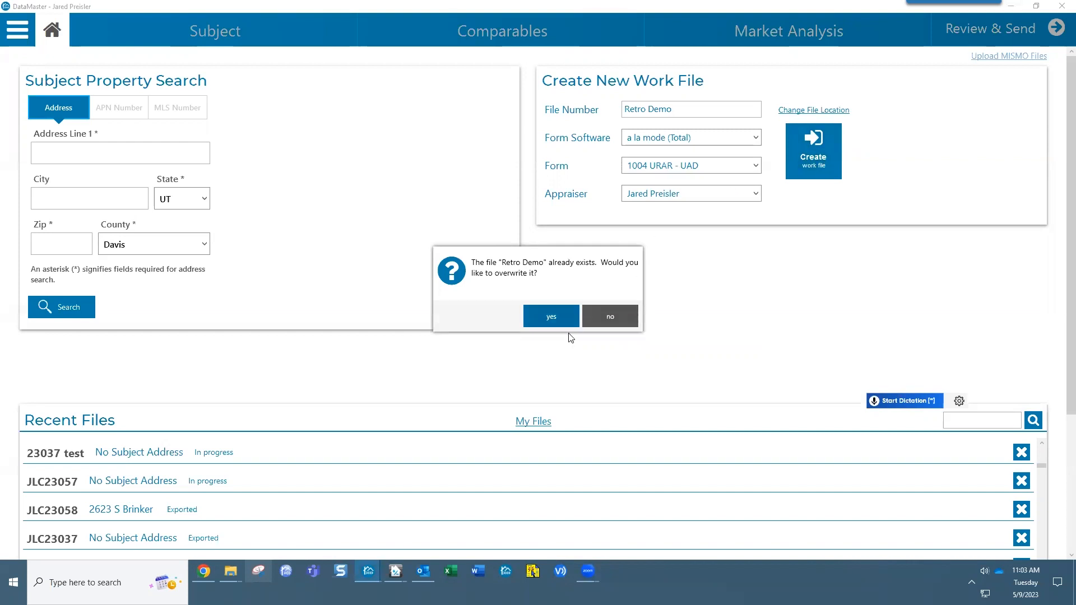
pyautogui.click(547, 316)
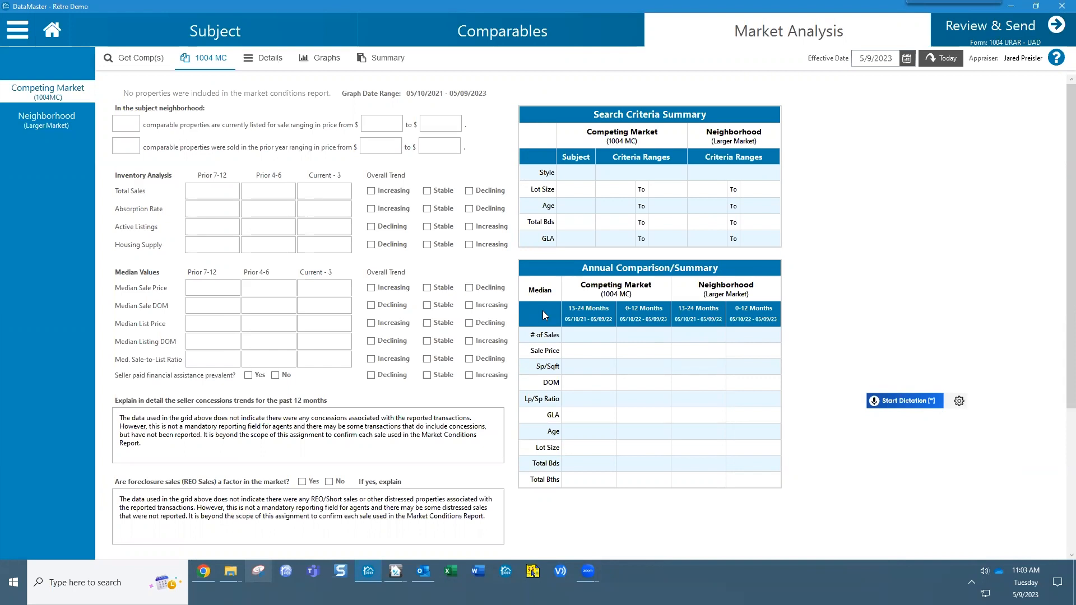
# Step: Set the market analysis effective date to 5/1/2020
pyautogui.click(907, 59)
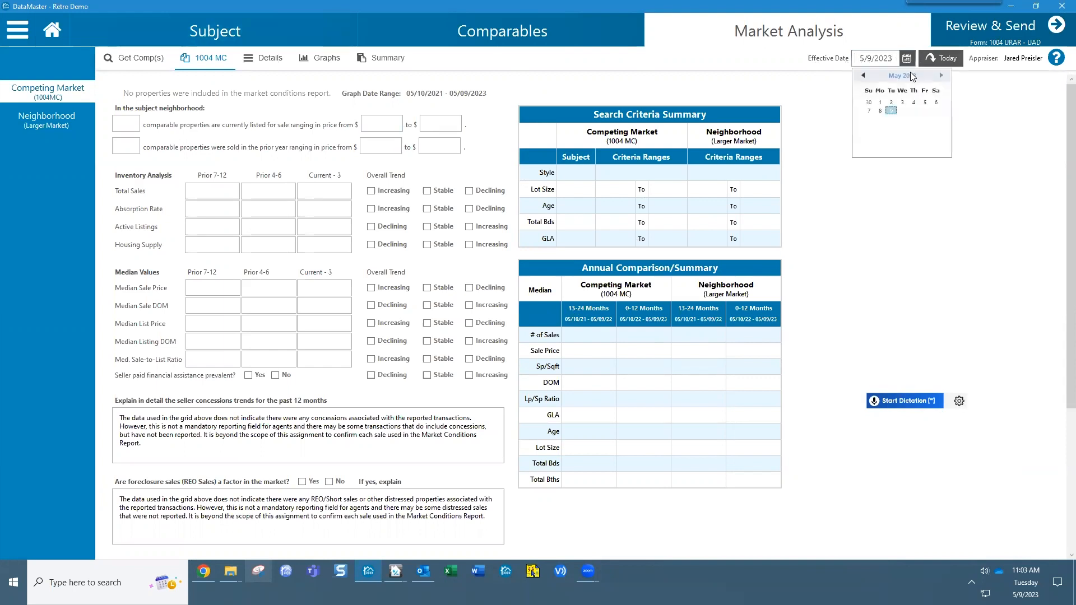
pyautogui.click(912, 77)
pyautogui.click(907, 79)
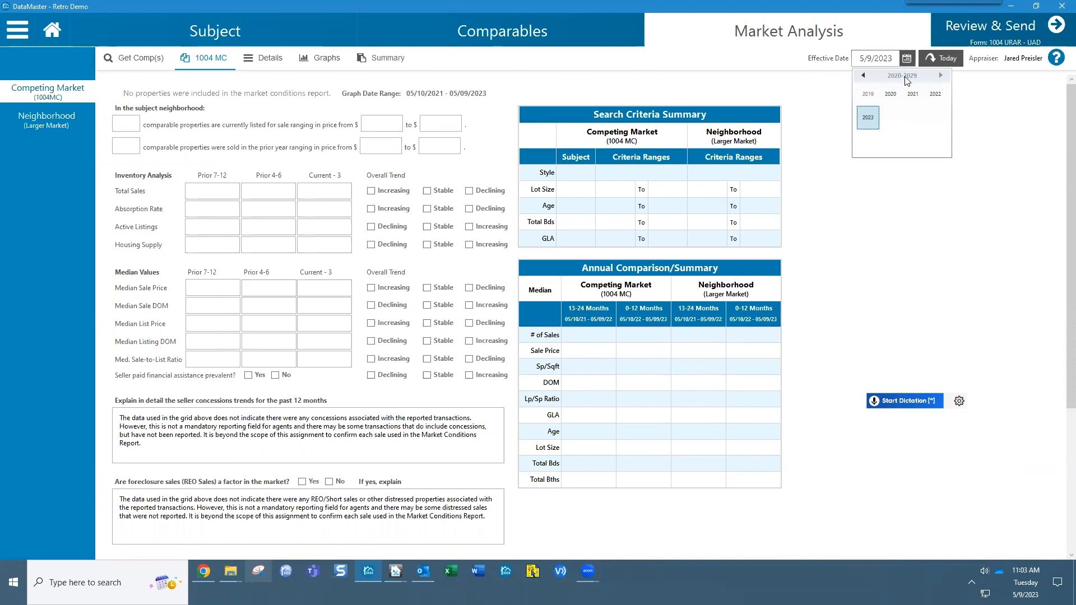
pyautogui.click(894, 97)
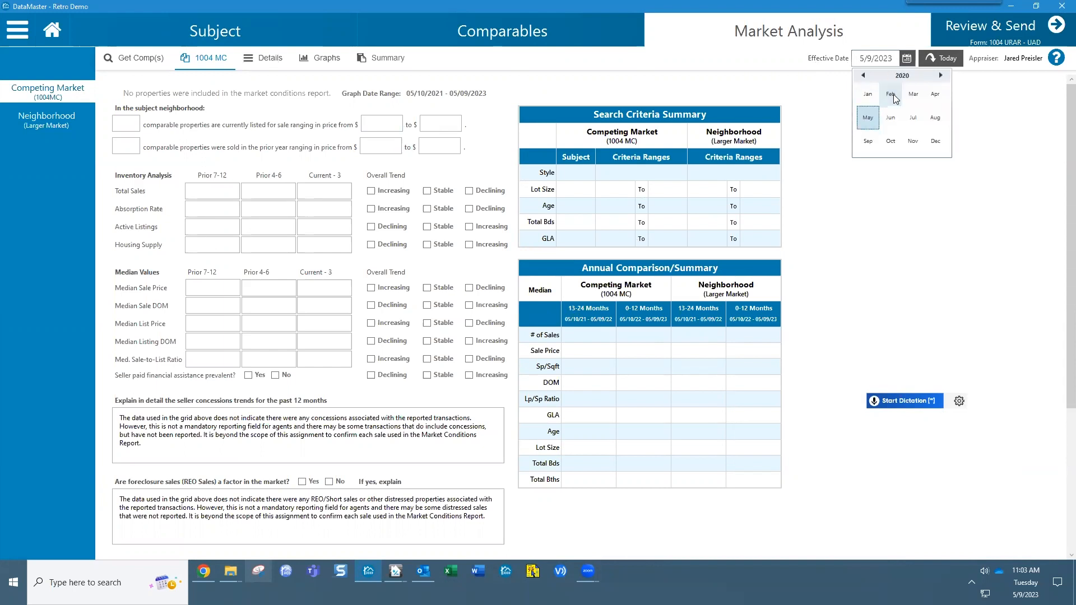
pyautogui.click(871, 119)
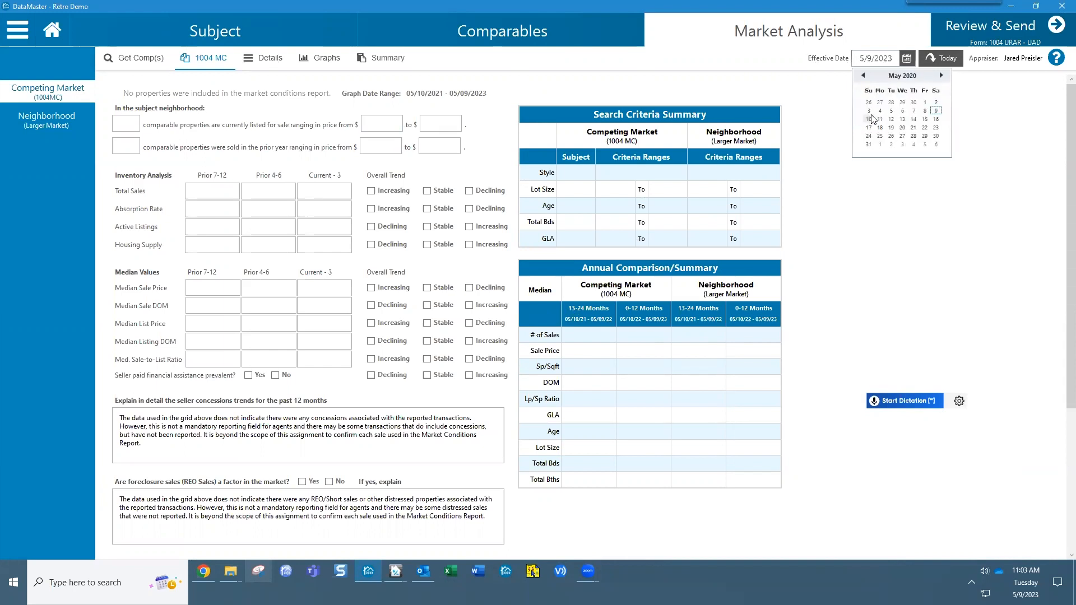
pyautogui.click(925, 102)
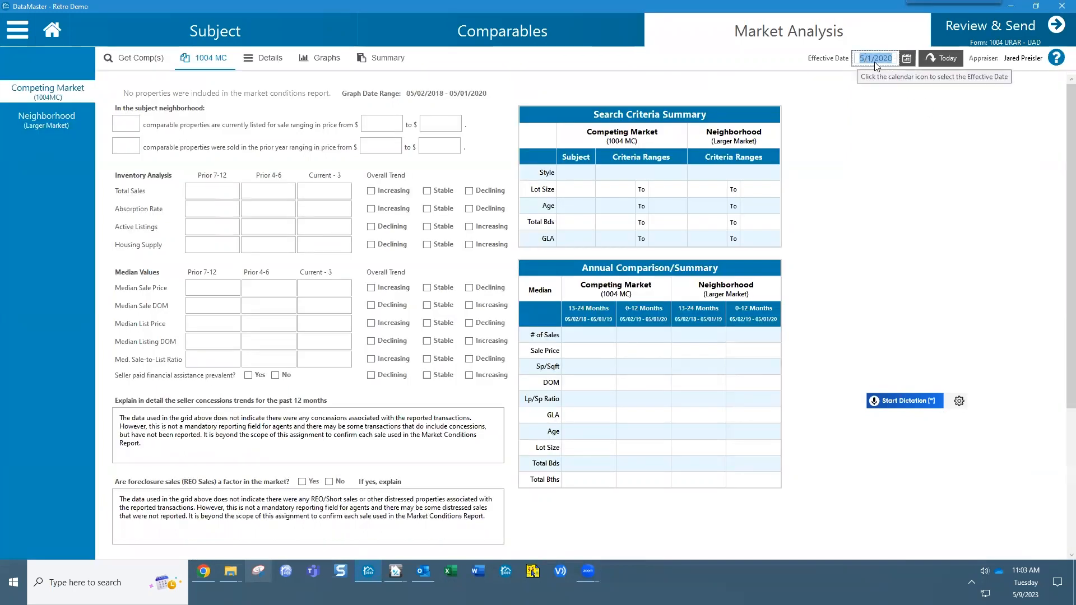
# Step: Browse the effective date calendar by year and month and reselect May 1, 2020
pyautogui.click(906, 59)
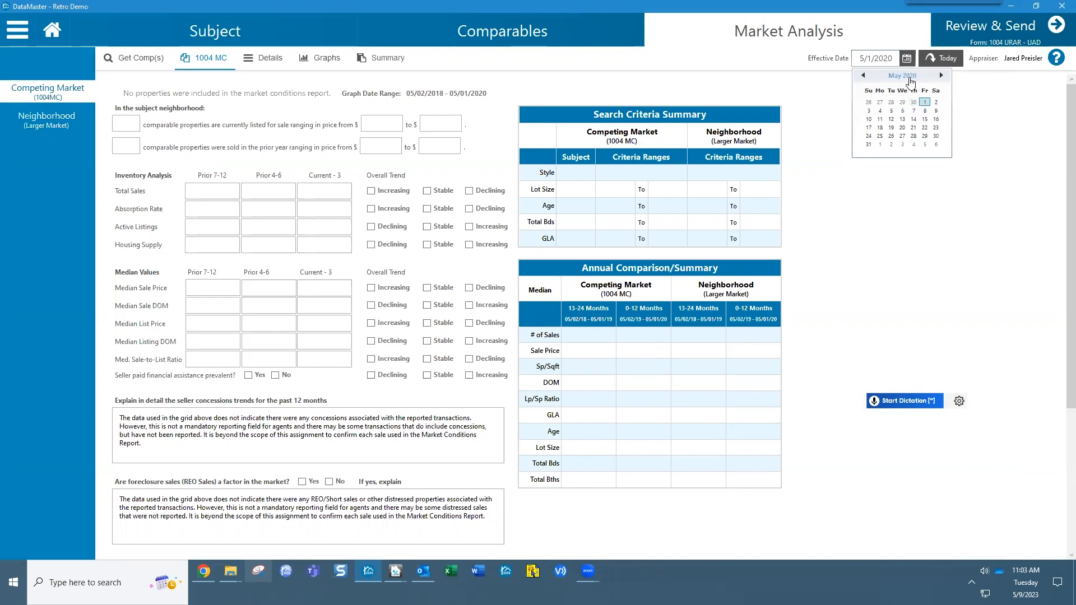
pyautogui.click(905, 77)
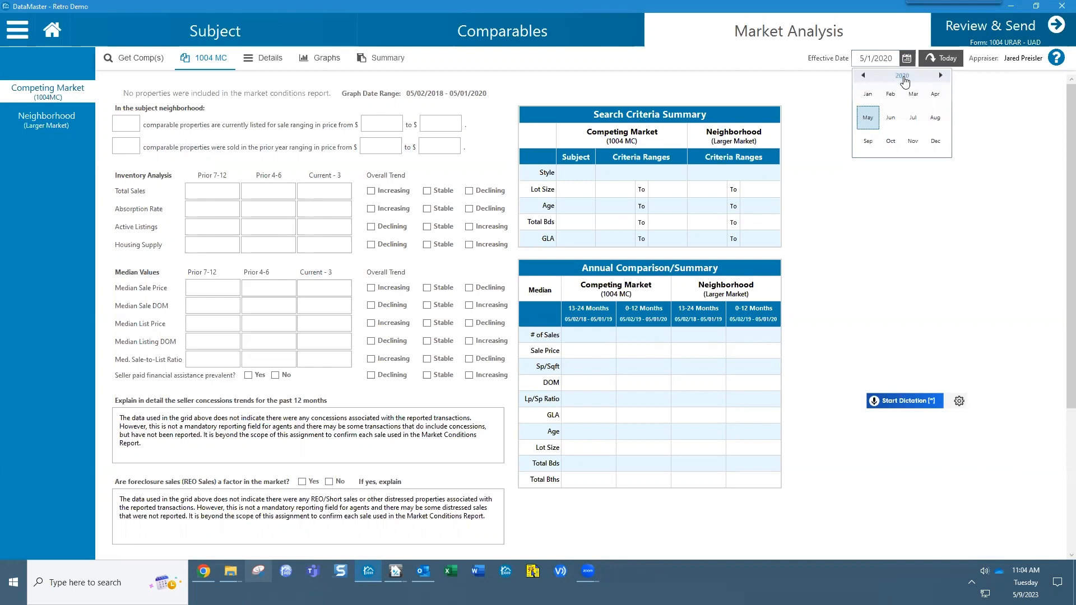
pyautogui.click(906, 78)
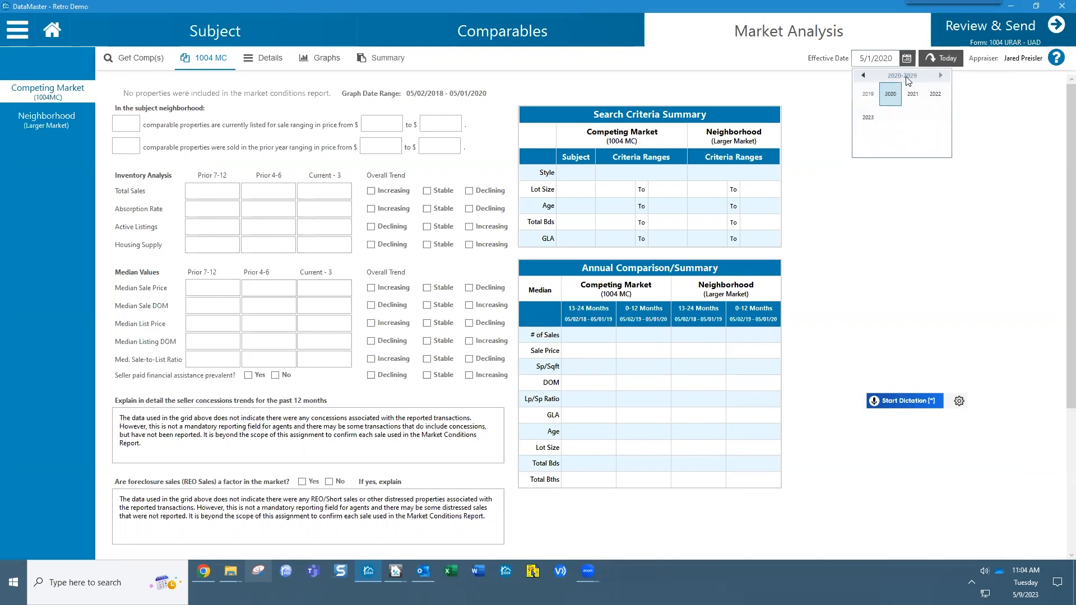
pyautogui.click(863, 75)
pyautogui.click(941, 76)
pyautogui.click(895, 93)
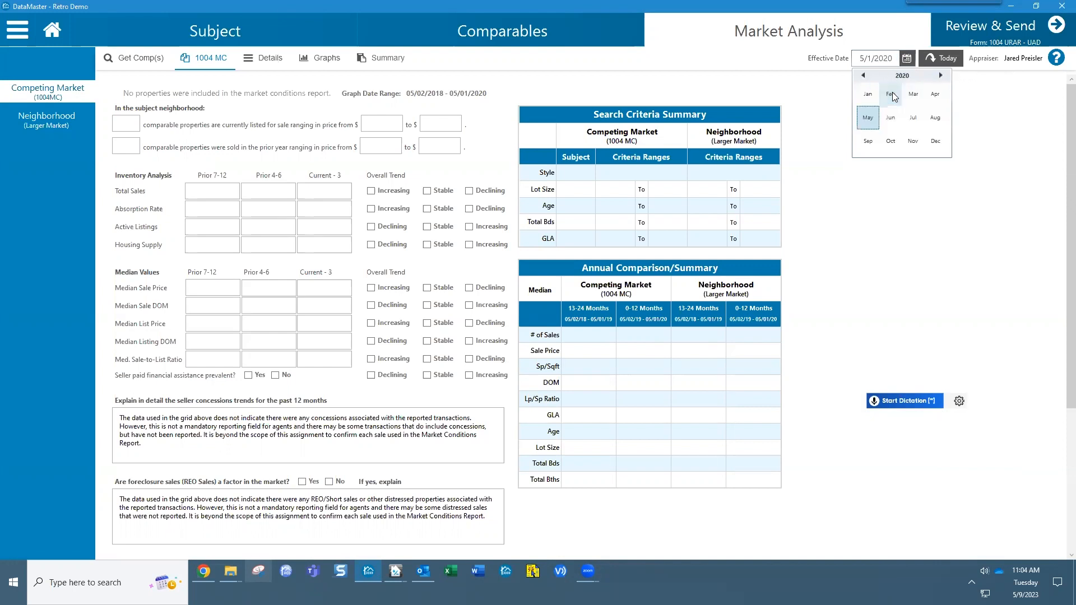
pyautogui.click(871, 118)
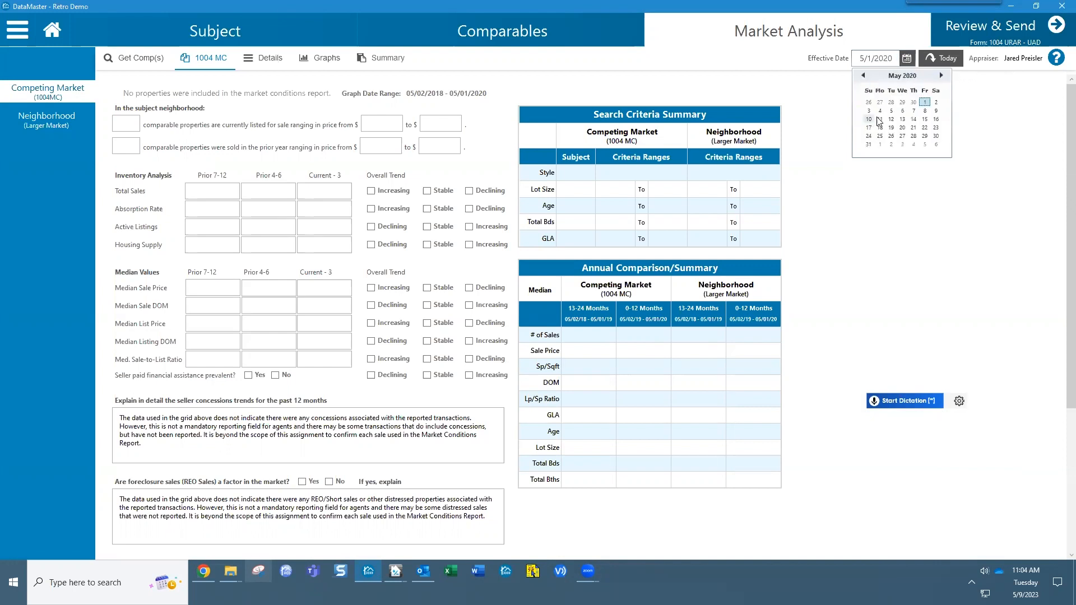
pyautogui.click(925, 103)
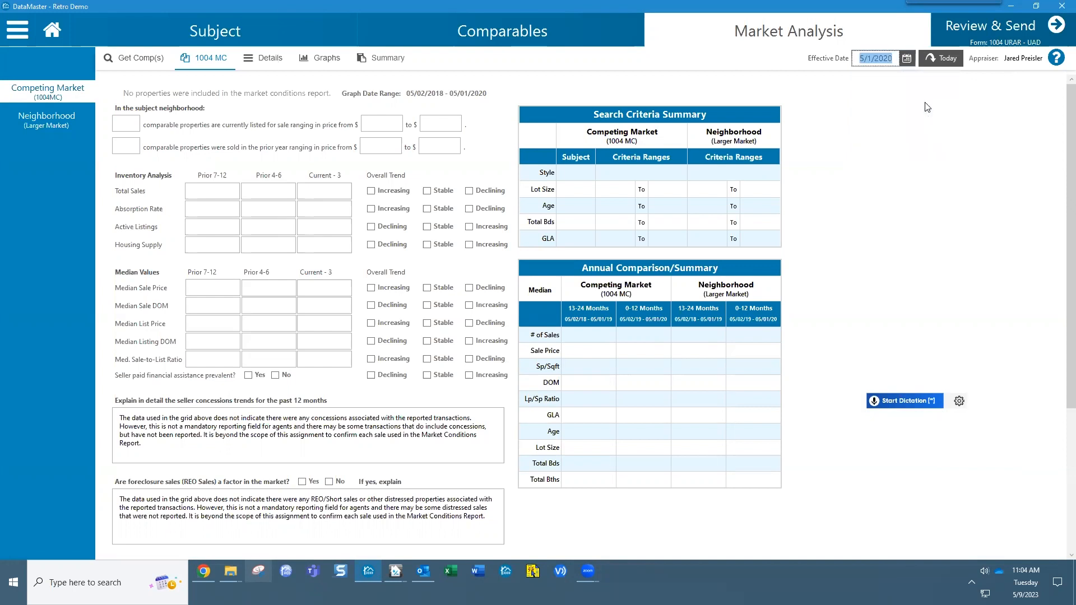
pyautogui.click(916, 103)
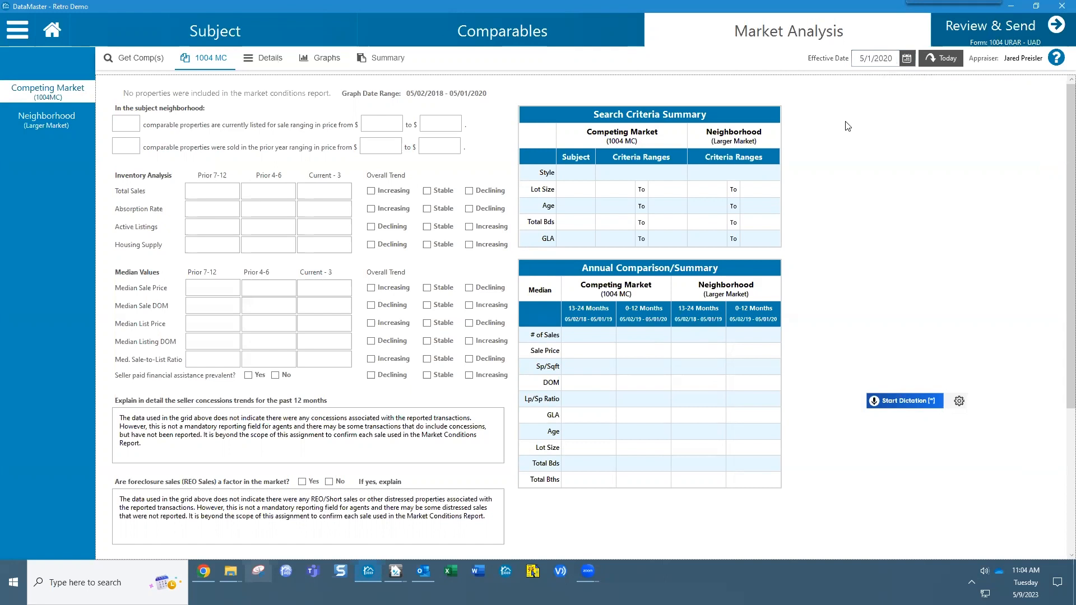
# Step: Review the Market Analysis settings, keeping the graph date range at 24 months from the effective date, and examine the graph settings
pyautogui.click(21, 38)
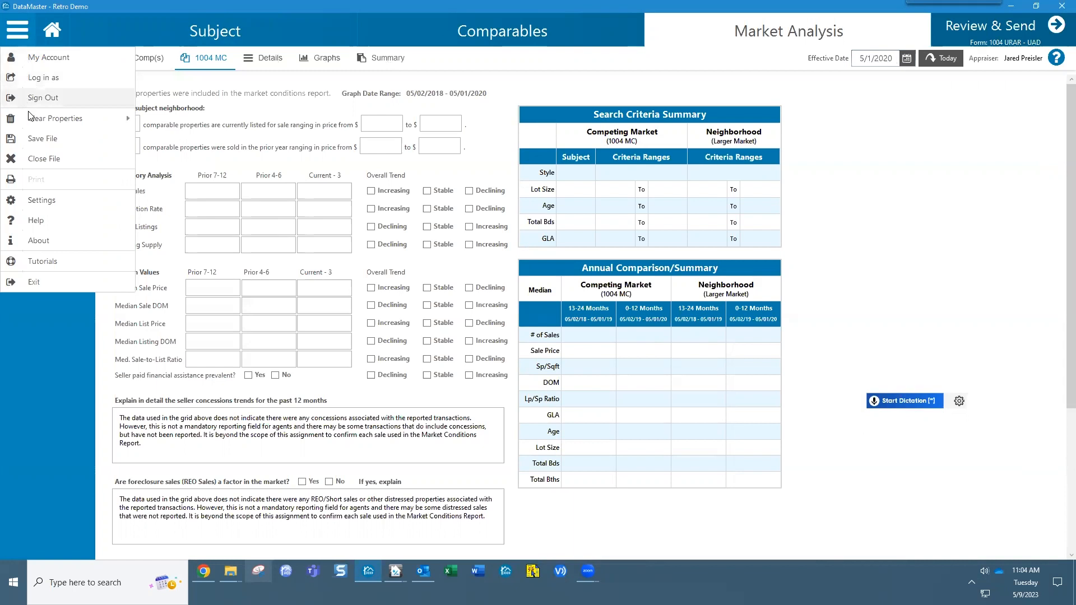
pyautogui.click(40, 205)
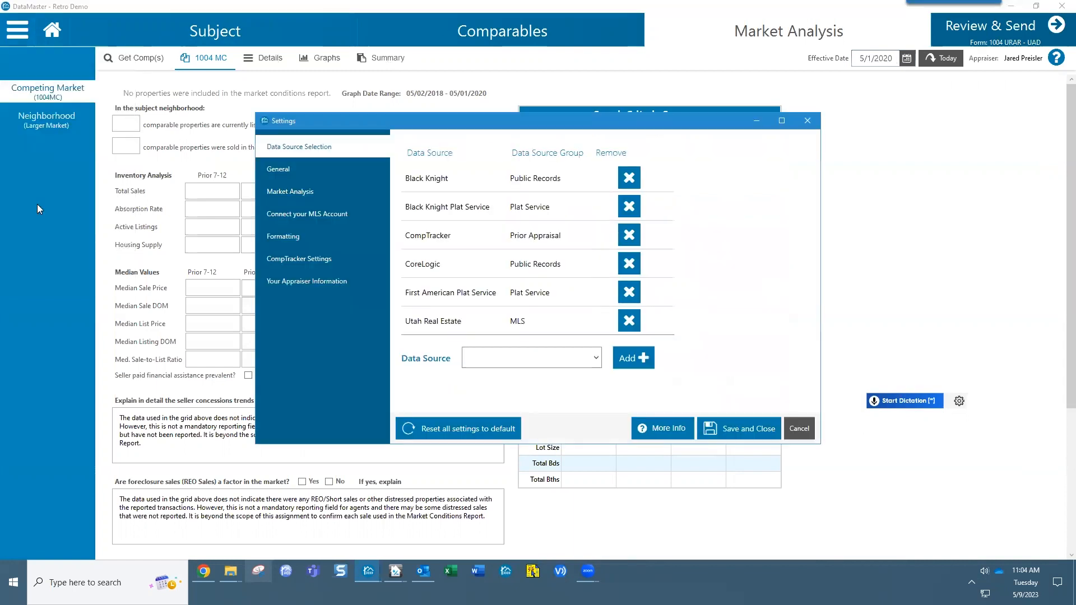
pyautogui.click(291, 192)
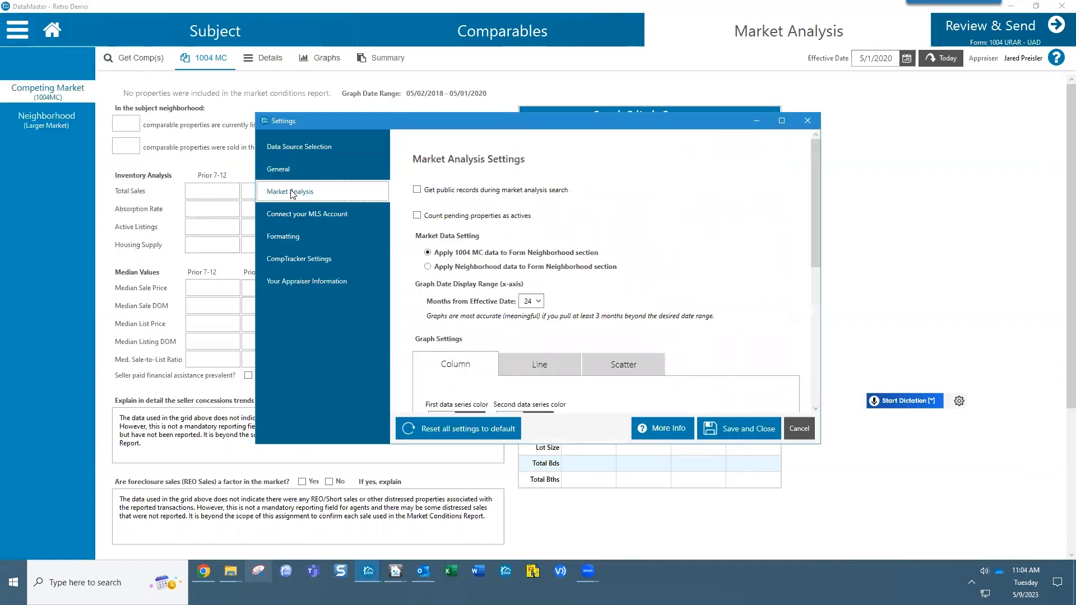
pyautogui.click(538, 302)
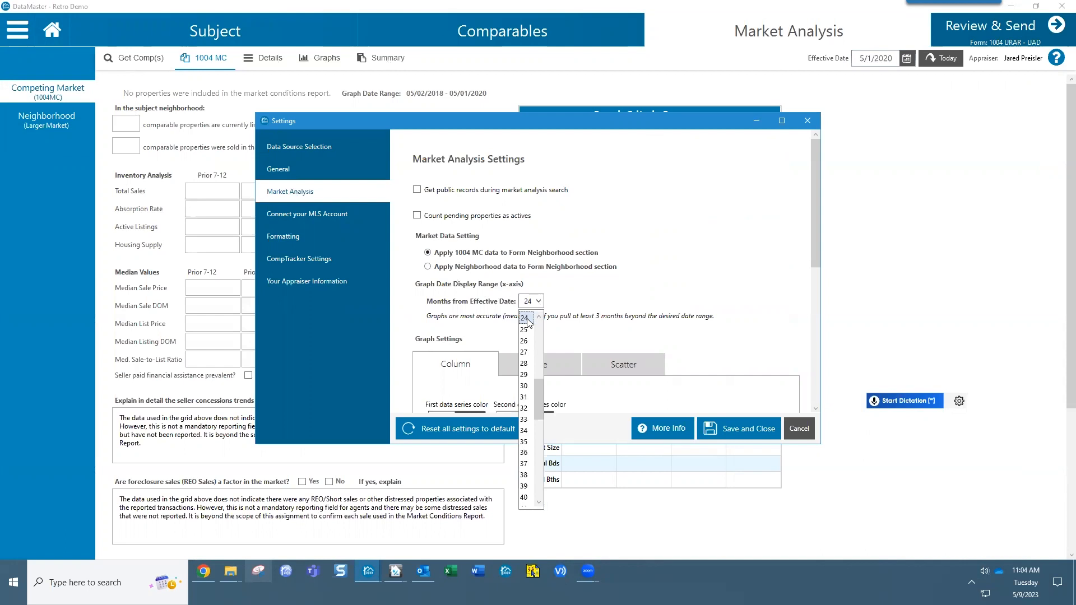
pyautogui.click(527, 319)
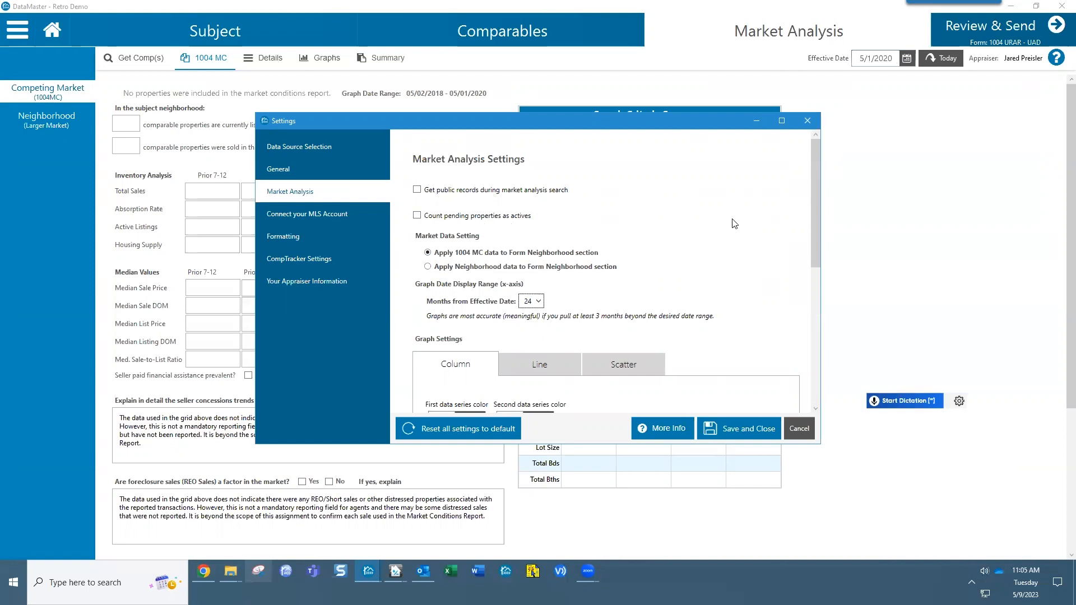
pyautogui.moveTo(816, 200); pyautogui.dragTo(815, 264)
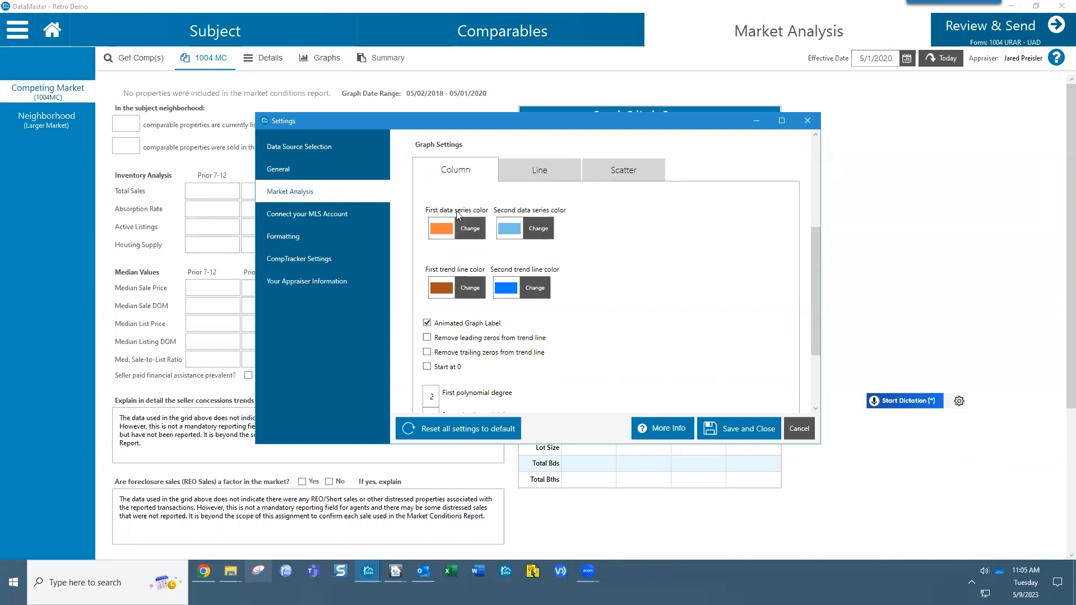
# Step: Check the Actual Age calculation options in the Formatting settings, keep Sold Date, and cancel out of the settings
pyautogui.click(298, 239)
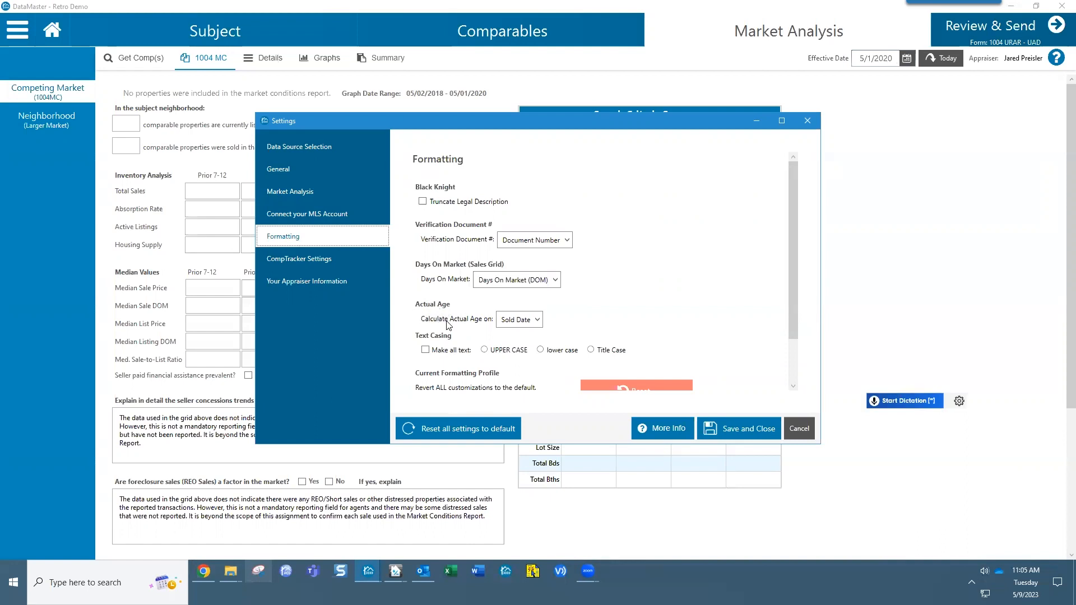
pyautogui.click(536, 320)
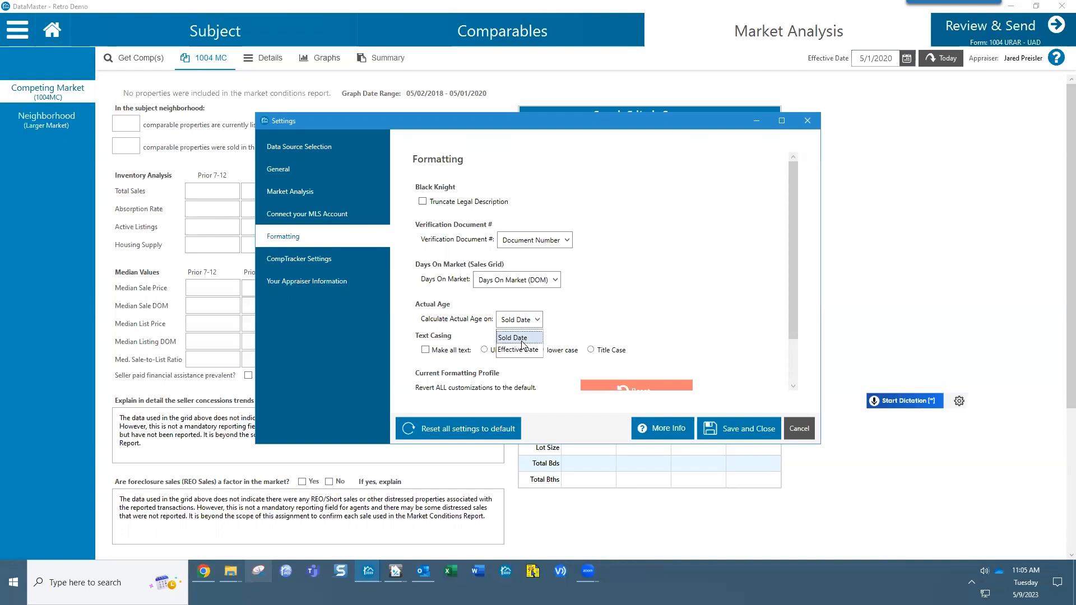
pyautogui.click(522, 341)
pyautogui.scroll(-2, 616, 342)
pyautogui.scroll(1, 625, 330)
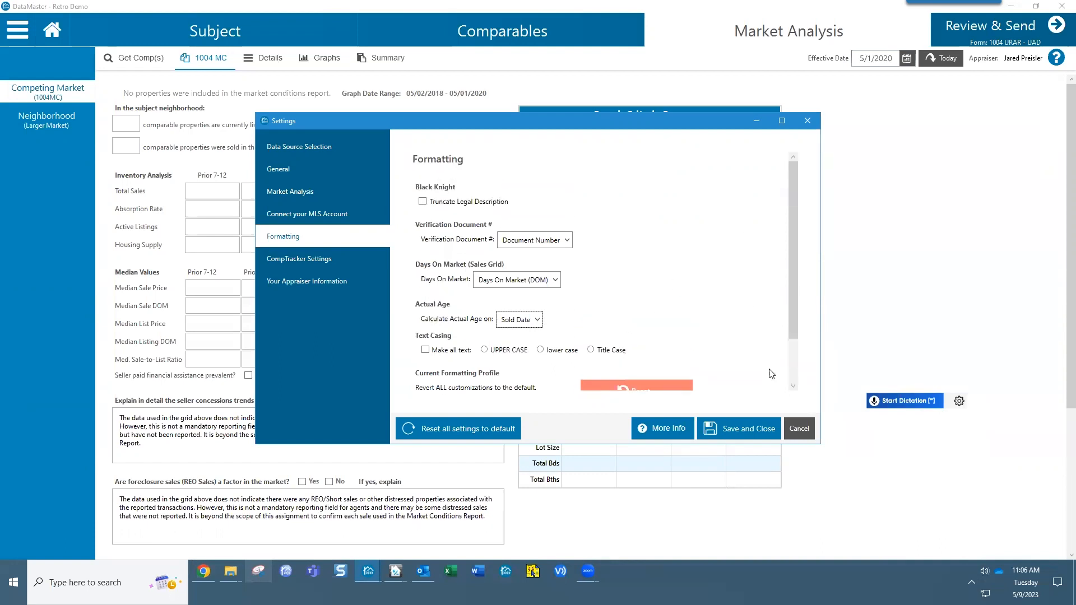
pyautogui.click(798, 430)
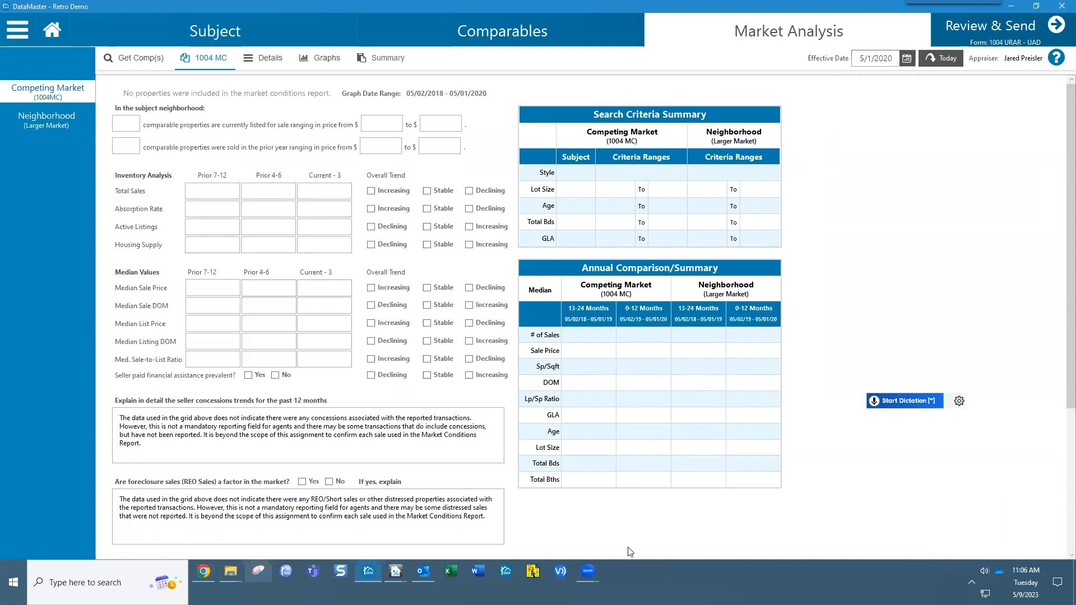
# Step: Switch to UtahRealEstate.com in Chrome and include all listing statuses in a full residential search
pyautogui.click(206, 570)
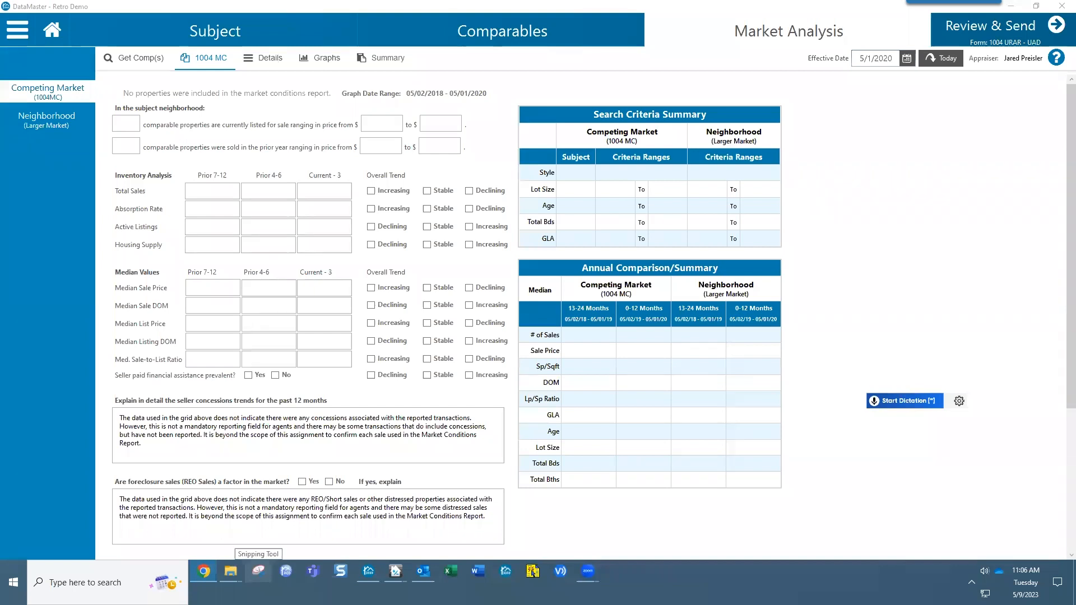
pyautogui.hotkey('alt', 'Tab')
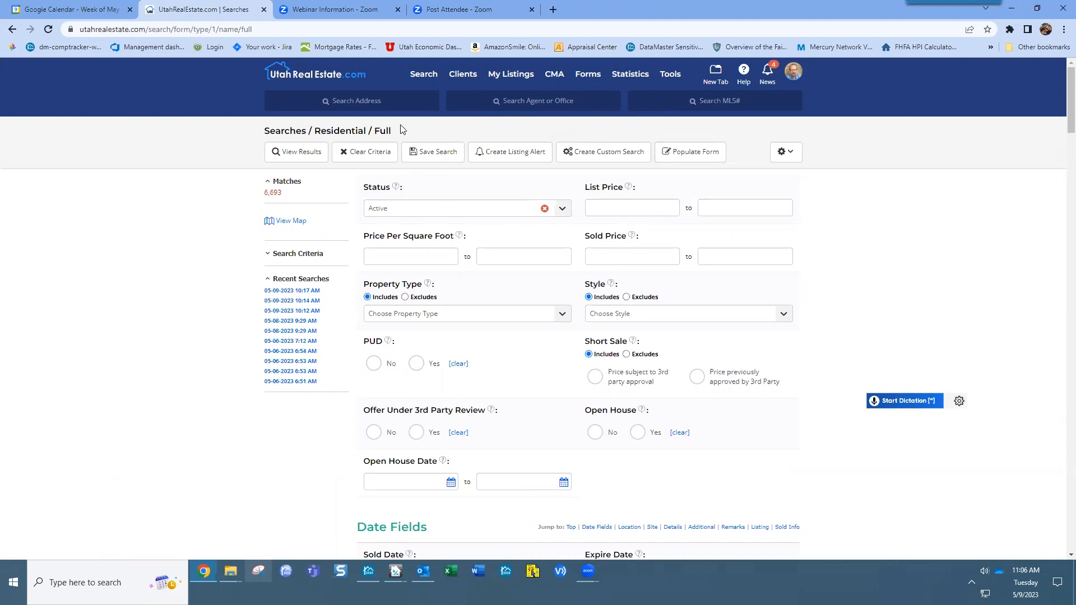
pyautogui.moveTo(420, 88)
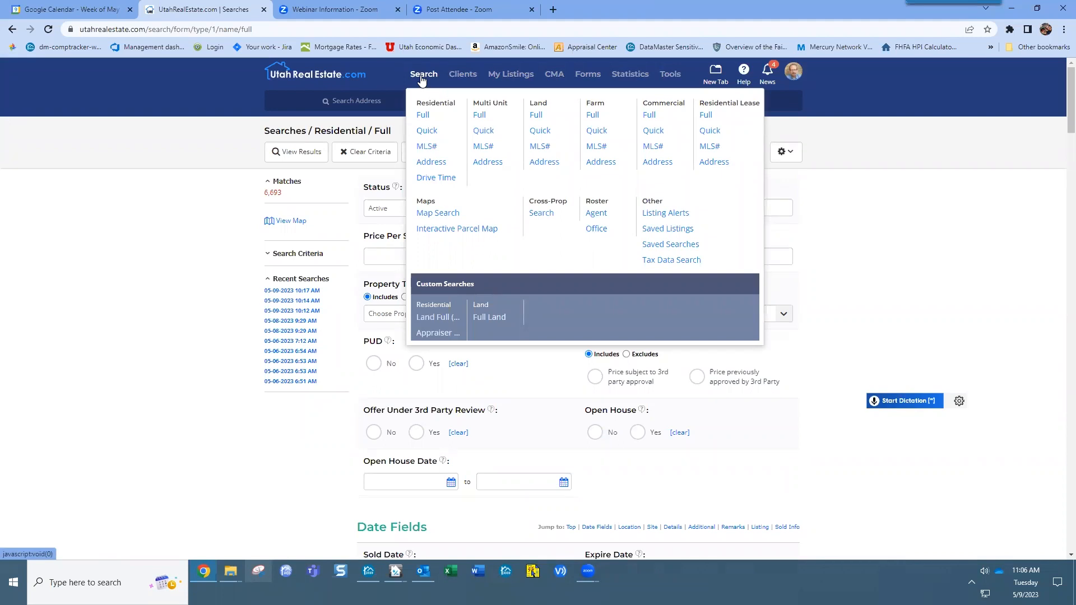
pyautogui.click(424, 116)
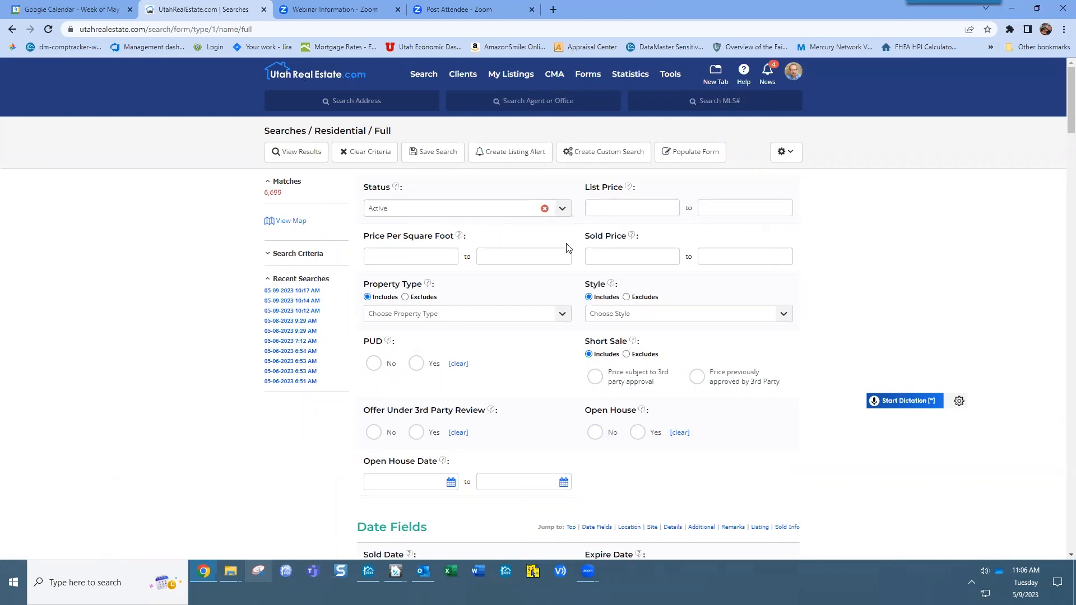
pyautogui.click(560, 213)
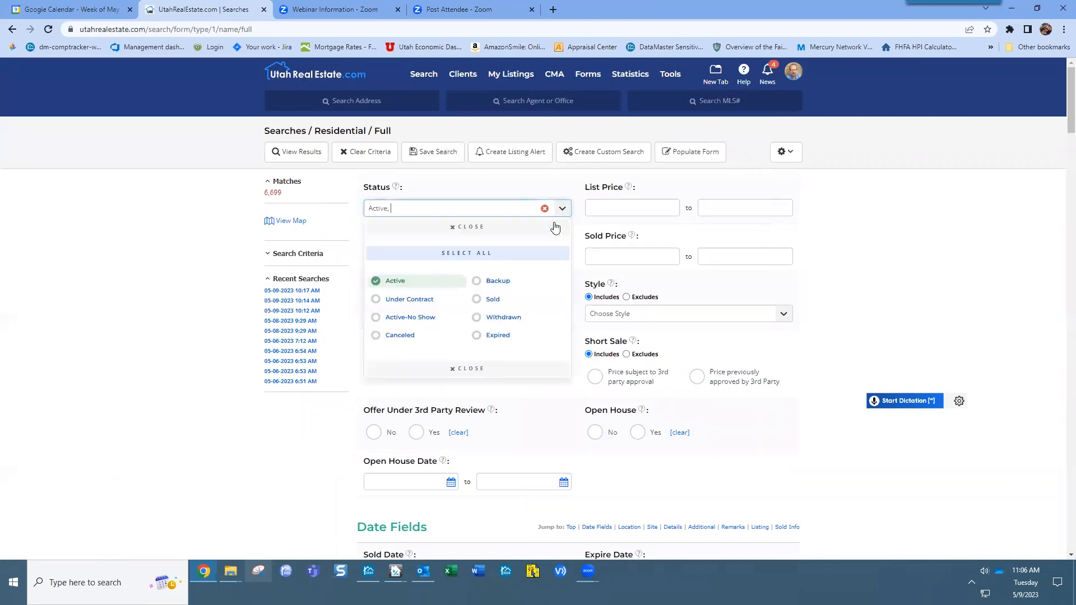
pyautogui.click(473, 253)
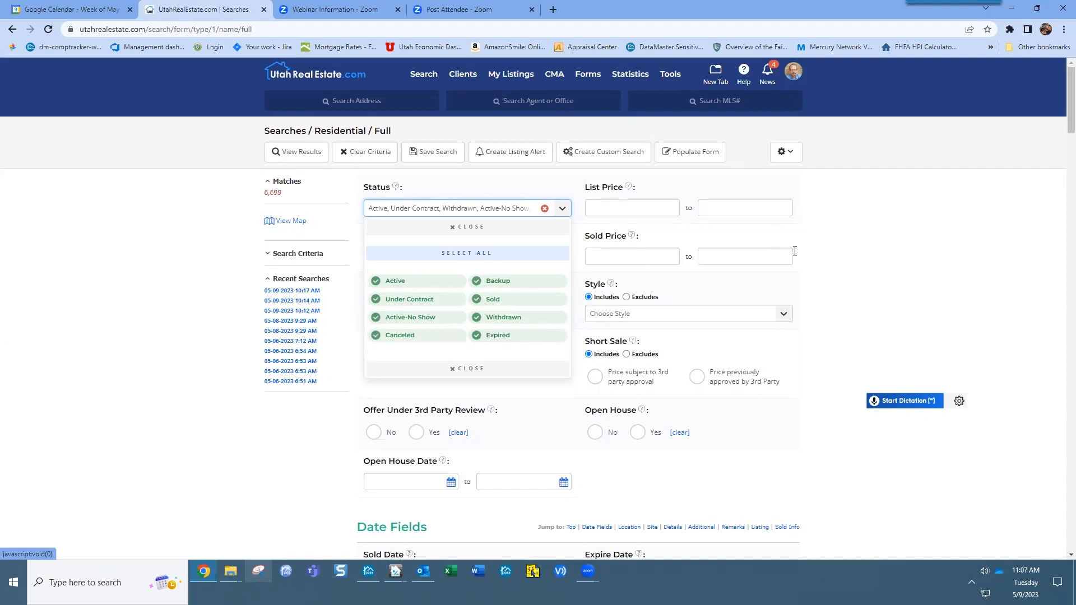
# Step: Set the start of the search's sold date range to 05/01/2018
pyautogui.scroll(-5, 843, 257)
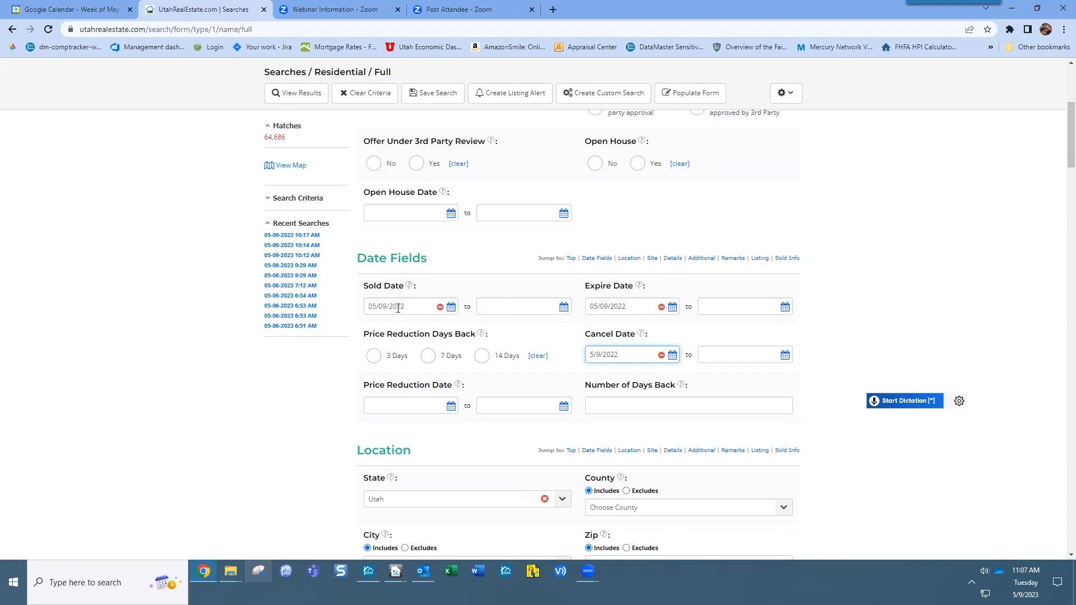
pyautogui.moveTo(397, 308); pyautogui.dragTo(411, 308)
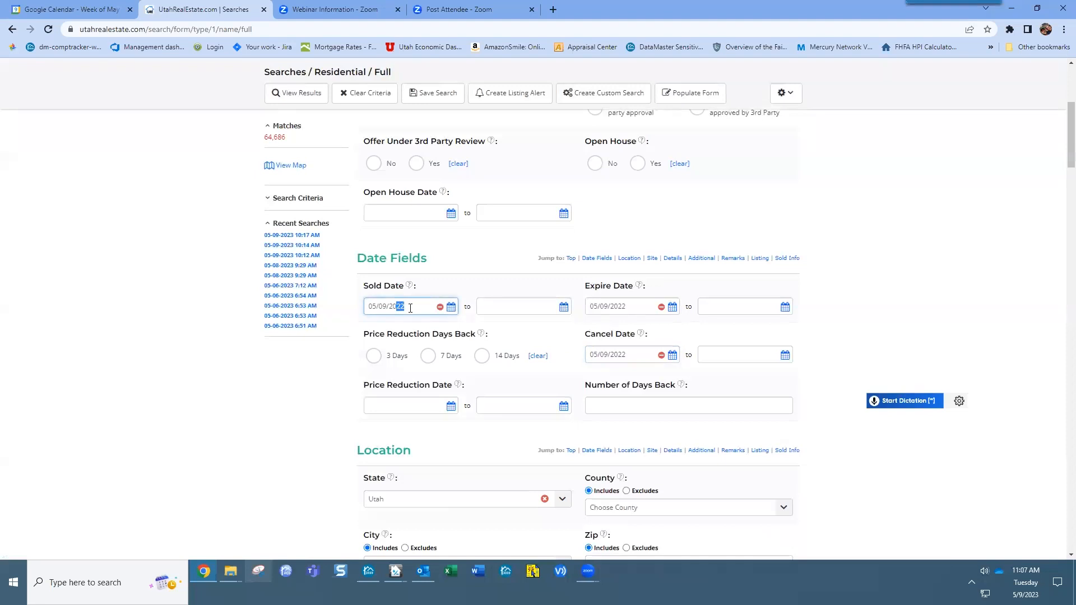
pyautogui.write('18')
pyautogui.doubleClick(382, 306)
pyautogui.write('01')
# Step: Set the end of the search's sold date range to 05/01/2020
pyautogui.click(532, 307)
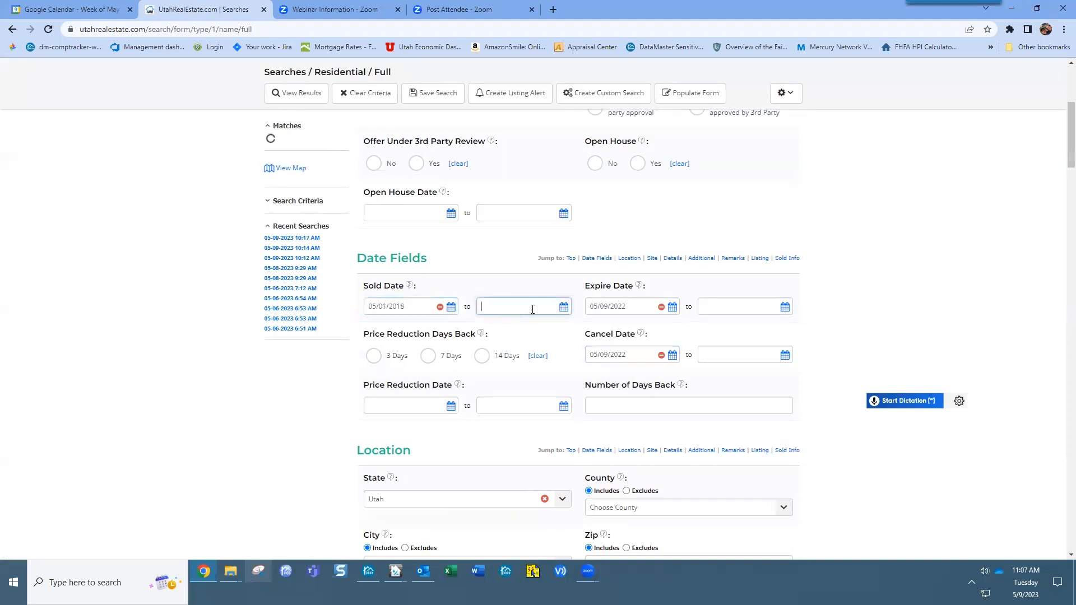
pyautogui.write('0501')
pyautogui.press('BackSpace')
pyautogui.press('BackSpace')
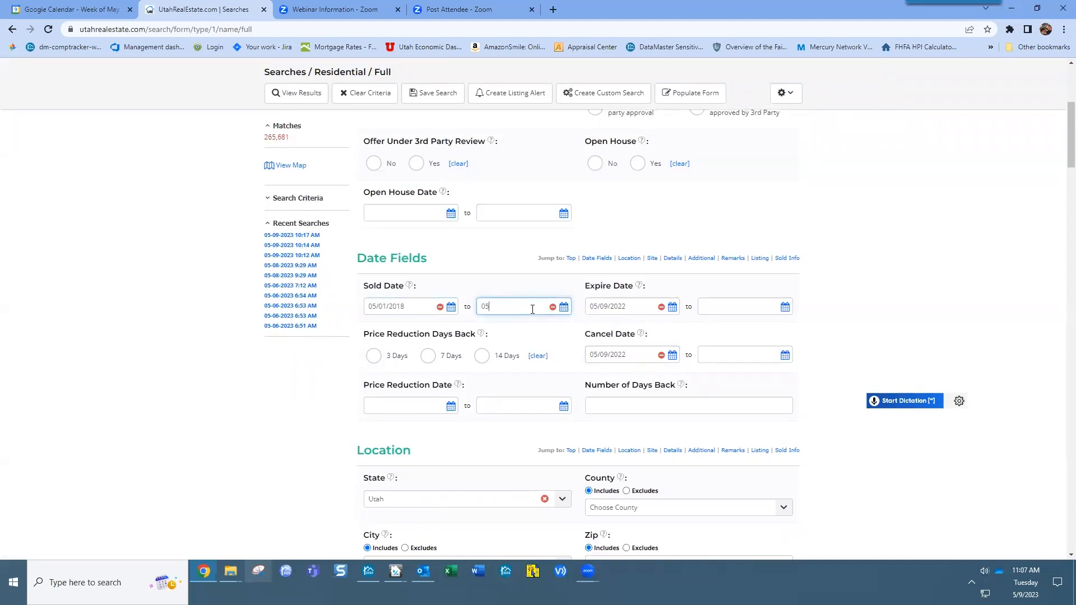
pyautogui.write('/01/2020')
# Step: Copy the sold date range's start, 05/01/2018, into the start of both the expire date and cancel date ranges
pyautogui.moveTo(627, 306); pyautogui.dragTo(590, 311)
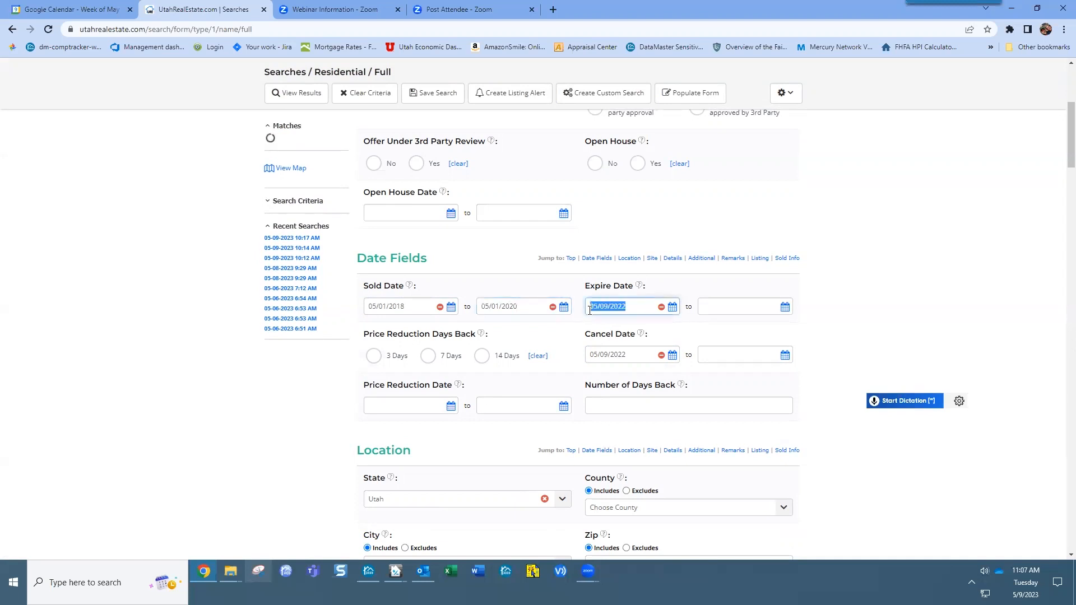
pyautogui.moveTo(408, 306); pyautogui.dragTo(363, 309)
pyautogui.hotkey('ctrl', 'c')
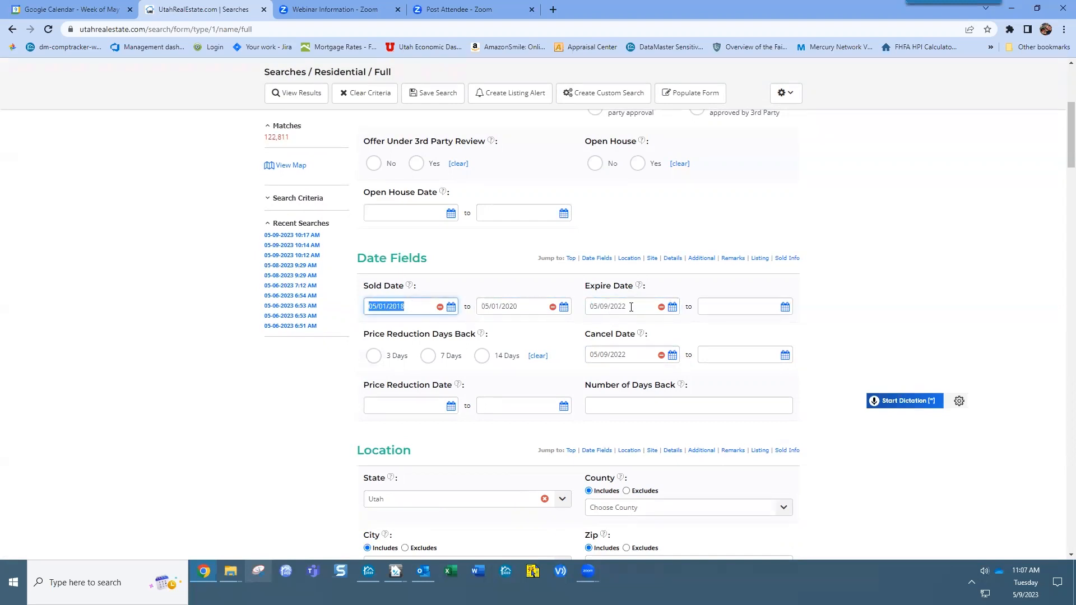
pyautogui.moveTo(633, 306); pyautogui.dragTo(587, 308)
pyautogui.hotkey('ctrl', 'v')
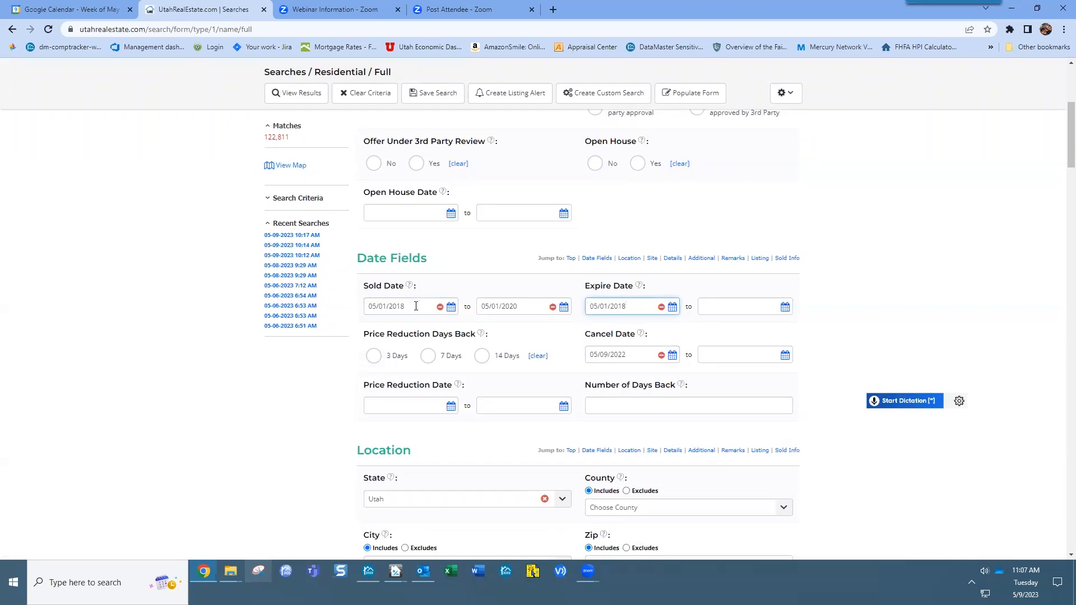
pyautogui.moveTo(628, 355); pyautogui.dragTo(587, 357)
pyautogui.hotkey('ctrl', 'v')
pyautogui.click(760, 305)
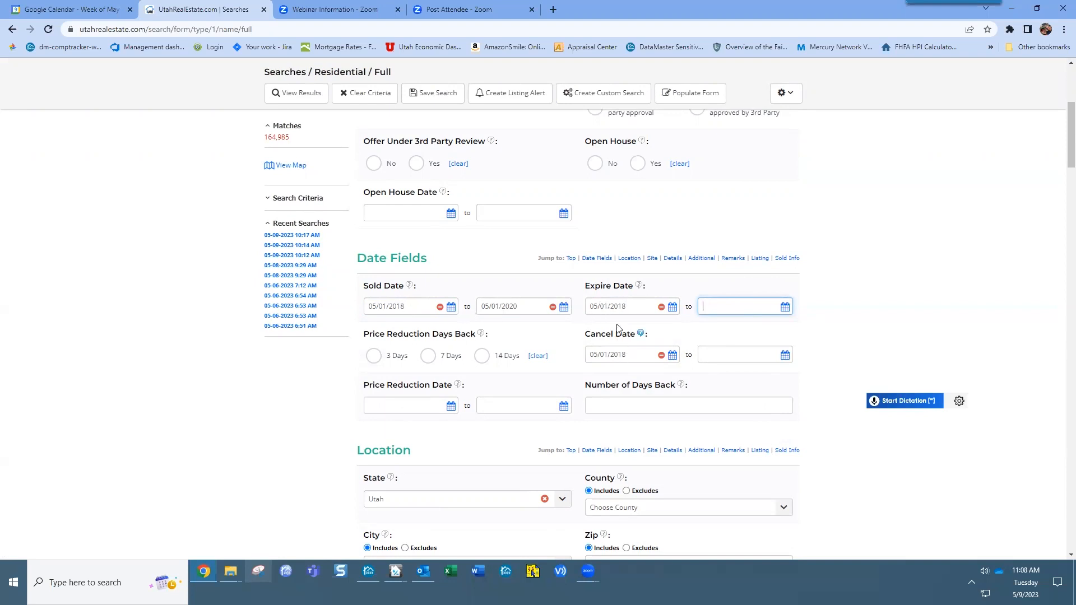
pyautogui.scroll(2, 544, 275)
pyautogui.scroll(-2, 543, 275)
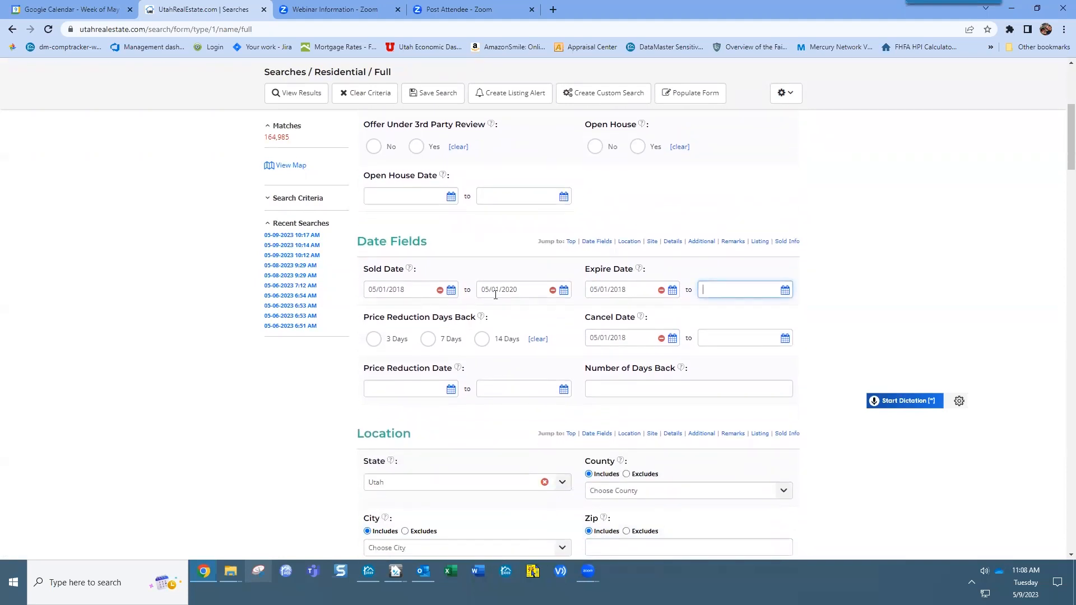
pyautogui.scroll(-1, 561, 289)
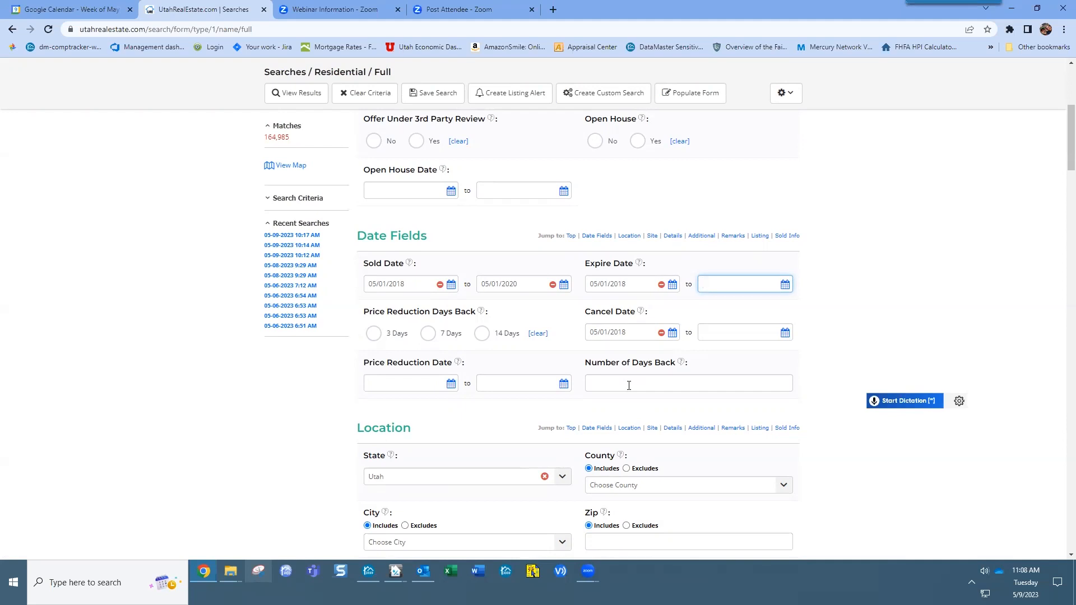
pyautogui.click(599, 385)
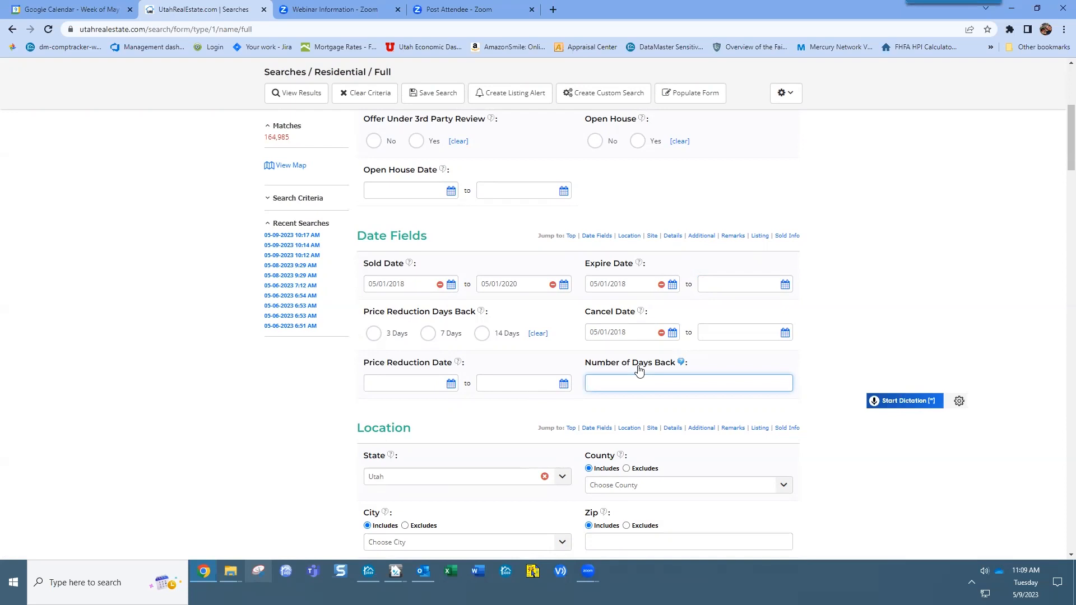
pyautogui.write('1850')
pyautogui.moveTo(614, 383); pyautogui.dragTo(588, 383)
pyautogui.press('BackSpace')
pyautogui.click(514, 221)
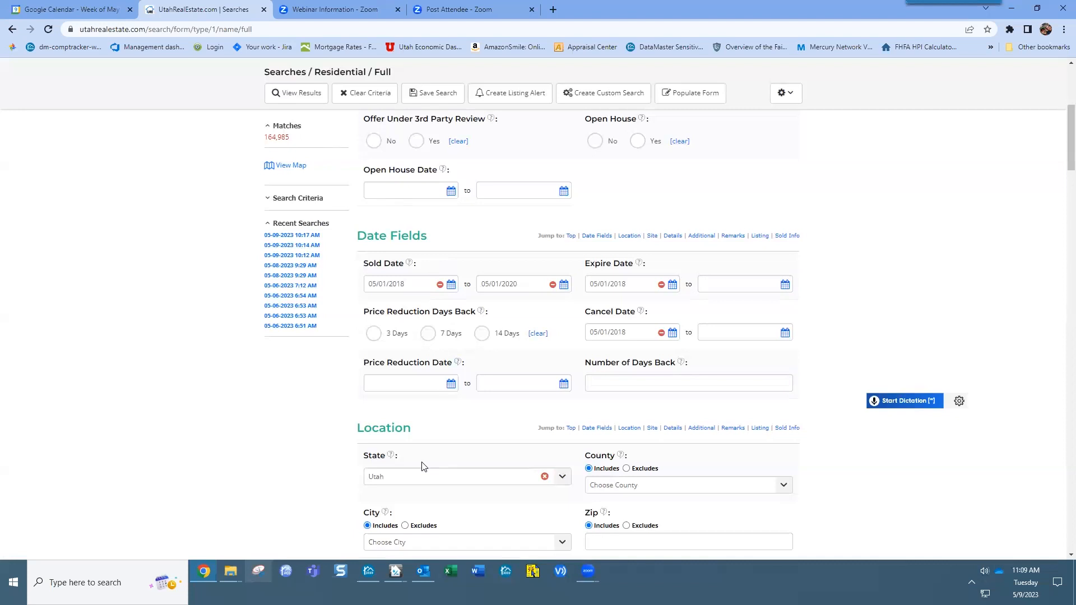
# Step: Limit the search location to the city of Hooper, not the Davis County entry
pyautogui.scroll(-2, 423, 467)
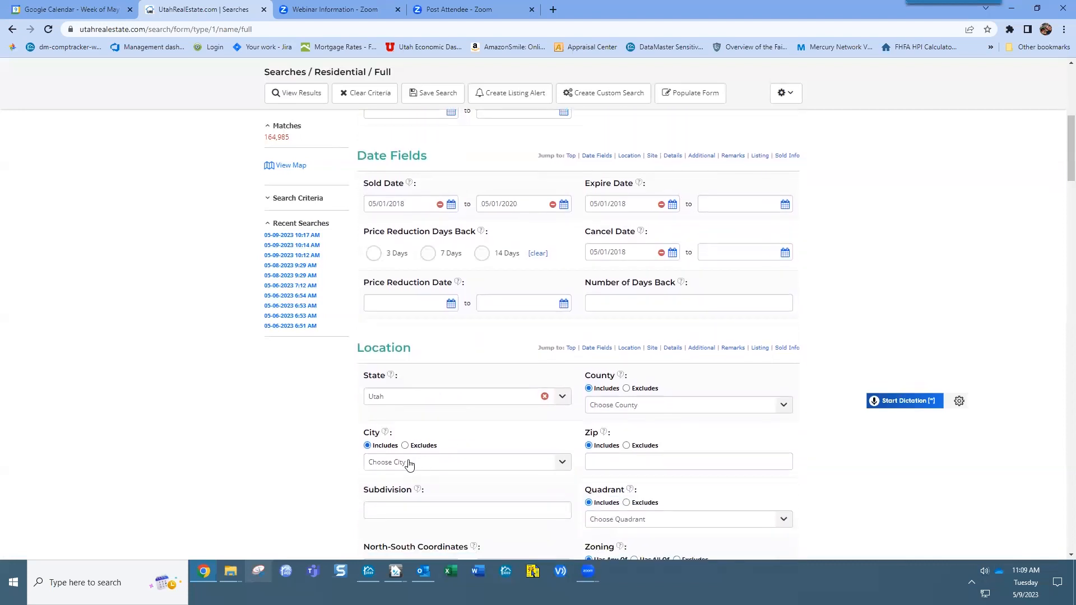
pyautogui.click(409, 463)
pyautogui.write('ho')
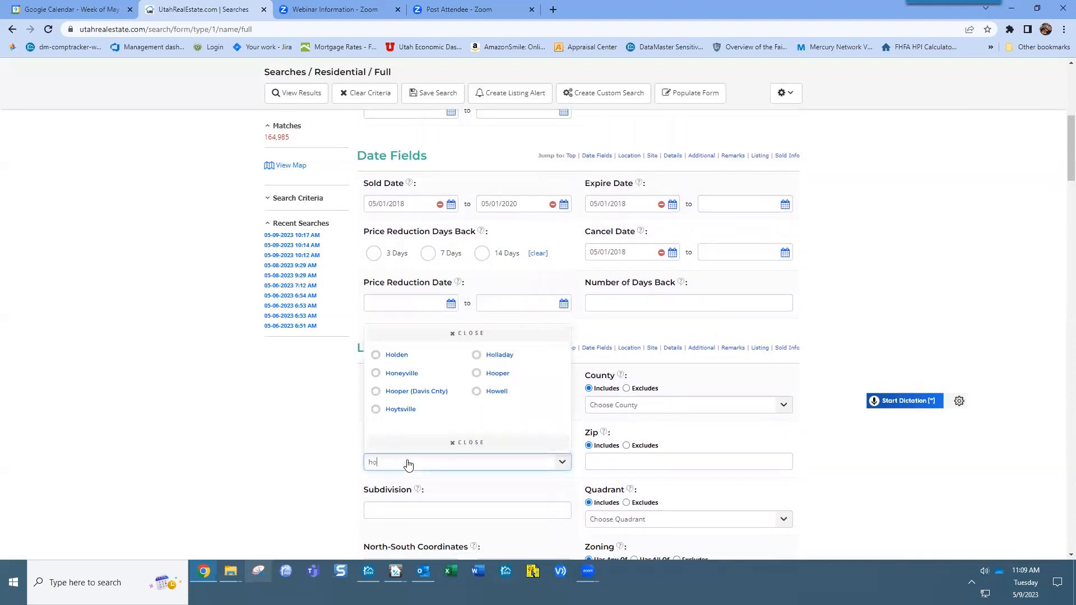
pyautogui.write('oper')
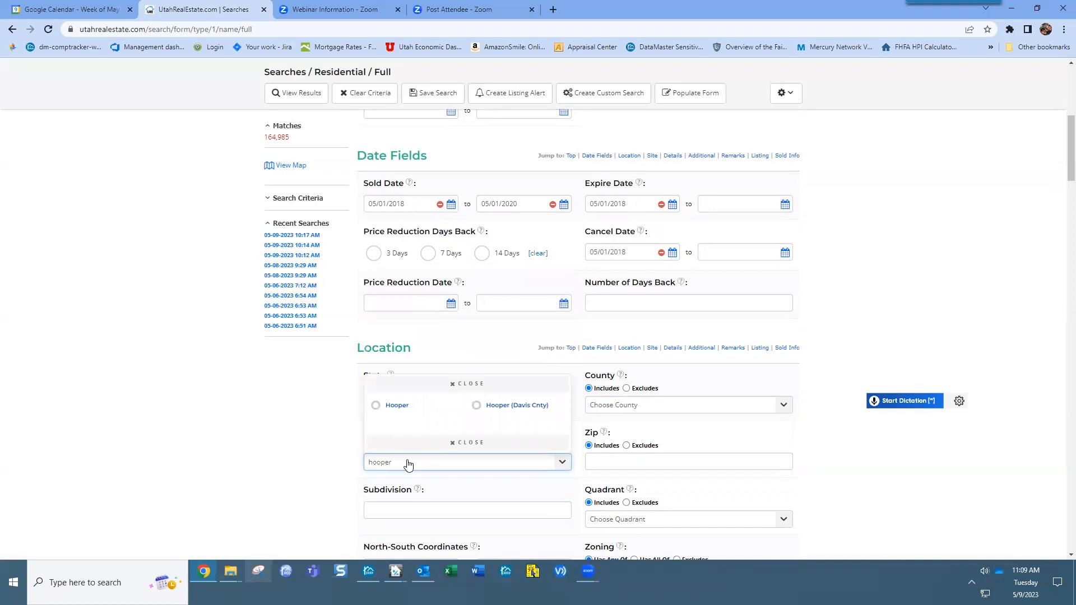
pyautogui.click(392, 406)
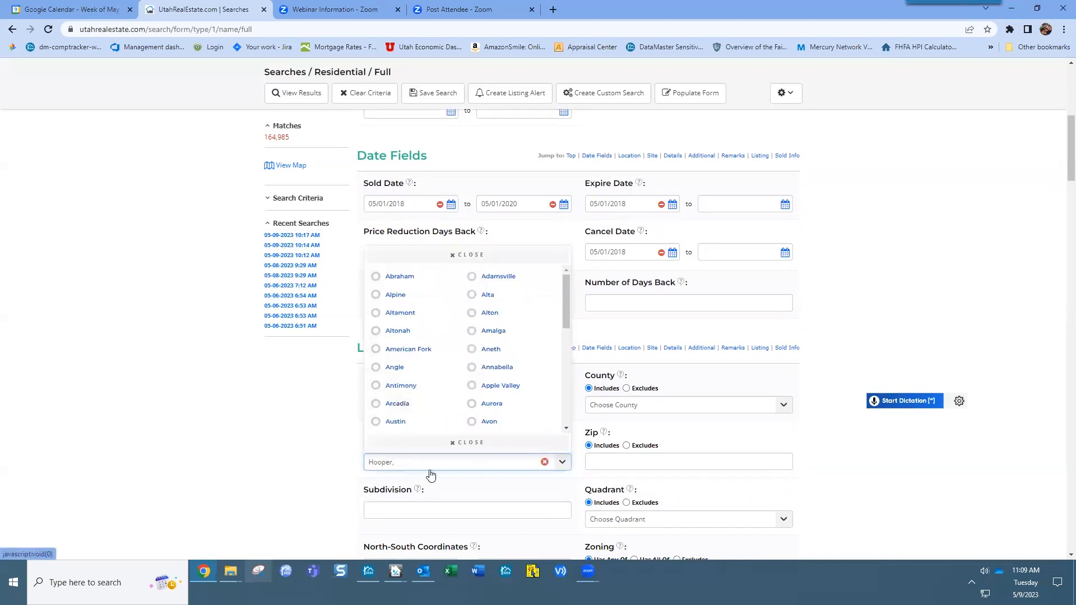
pyautogui.click(834, 465)
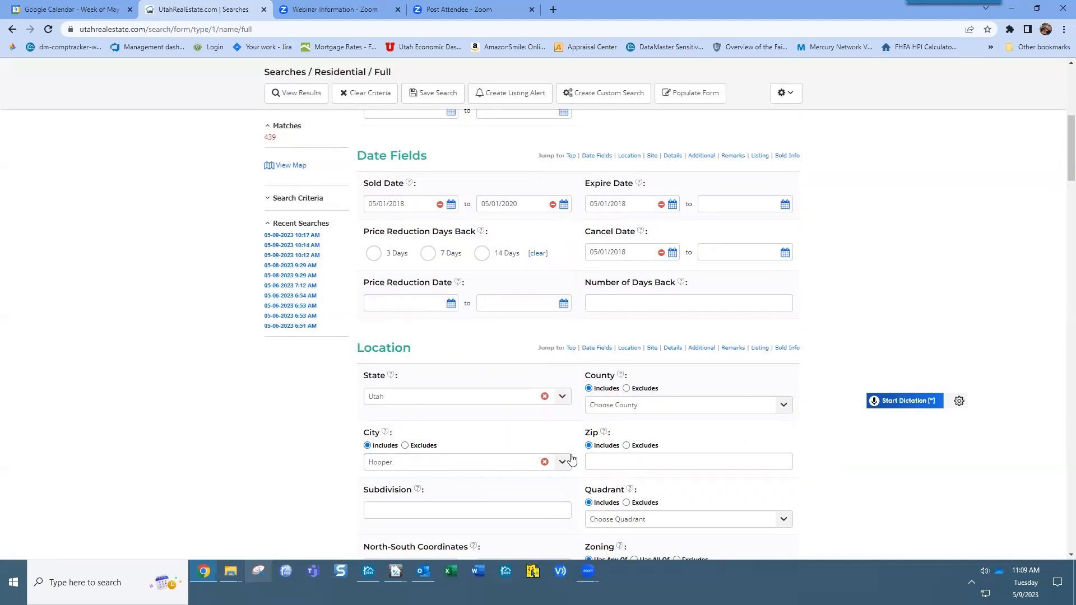
# Step: Set the search's year built range to 1990 through 2020
pyautogui.scroll(-15, 571, 460)
pyautogui.scroll(-3, 492, 404)
pyautogui.click(409, 412)
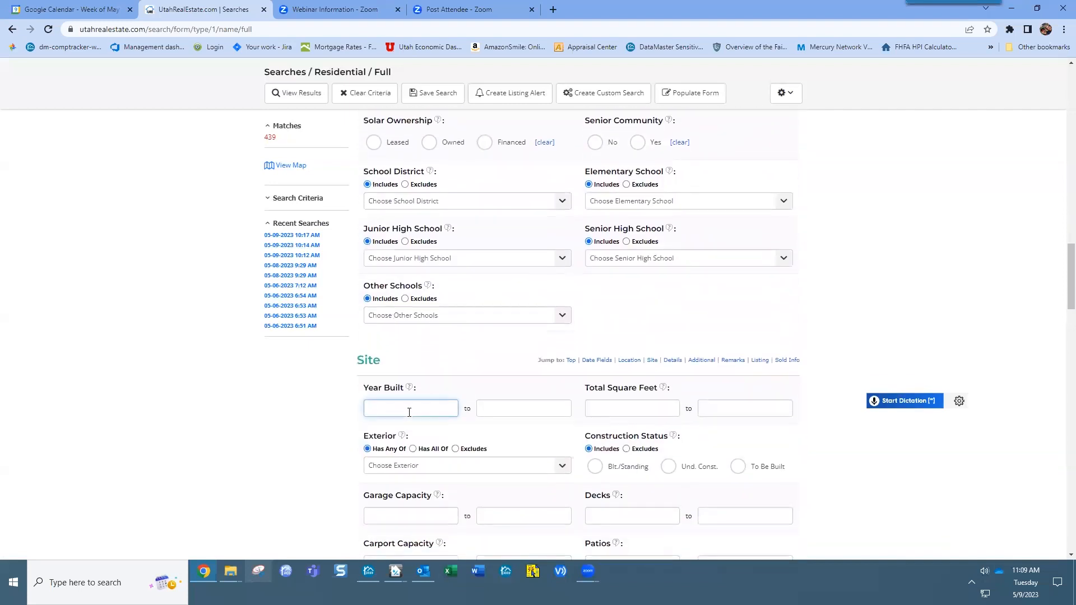
pyautogui.press('Tab')
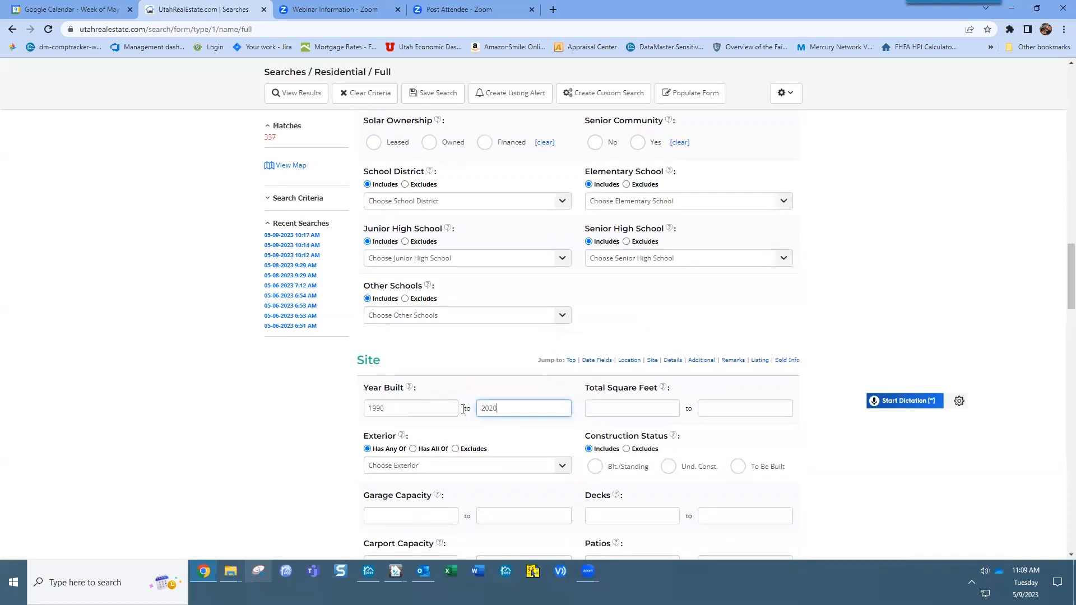
pyautogui.click(807, 447)
# Step: Set the search's acreage range to .45 through 3 acres
pyautogui.scroll(-4, 807, 443)
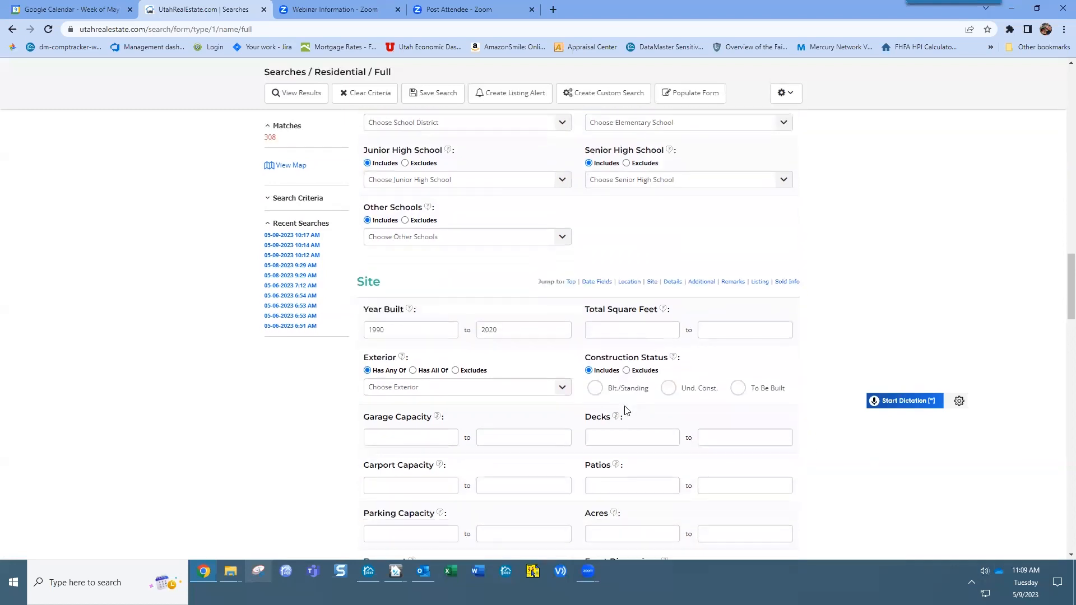
pyautogui.click(615, 399)
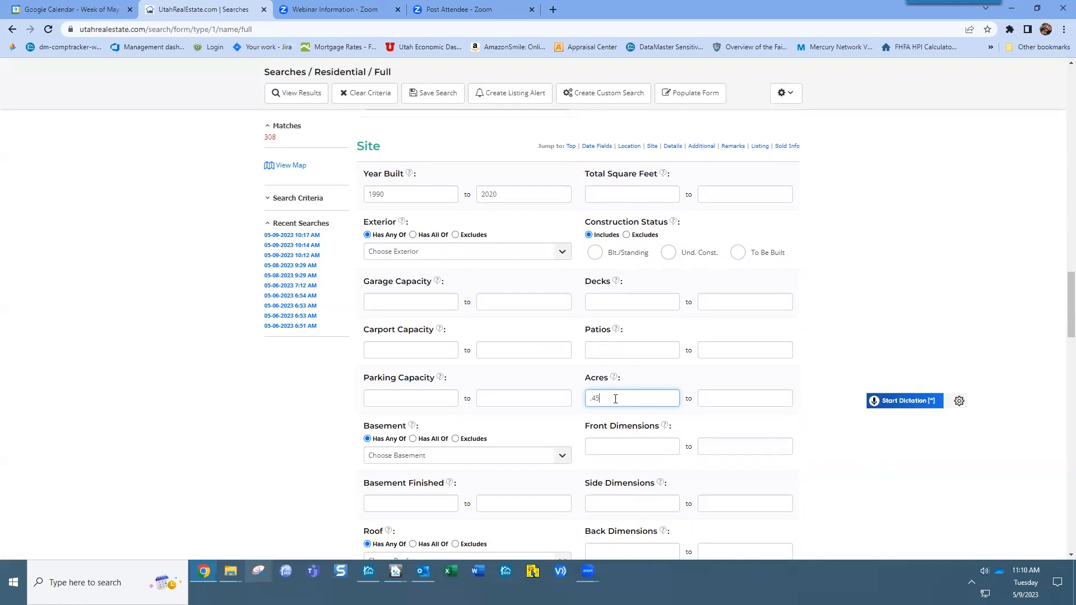
pyautogui.press('Tab')
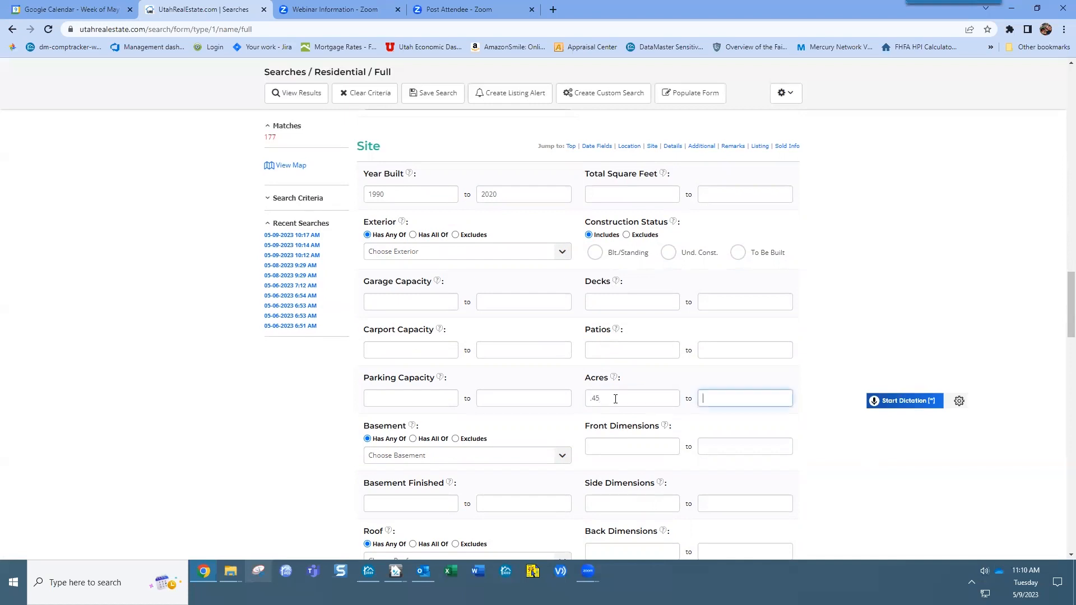
pyautogui.press('Tab')
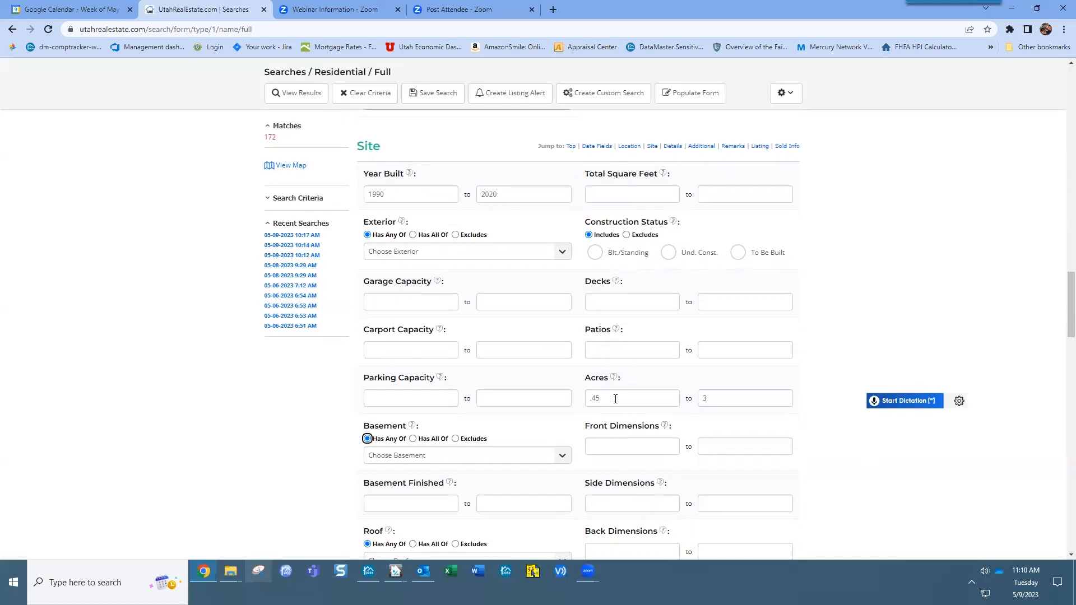
pyautogui.click(615, 399)
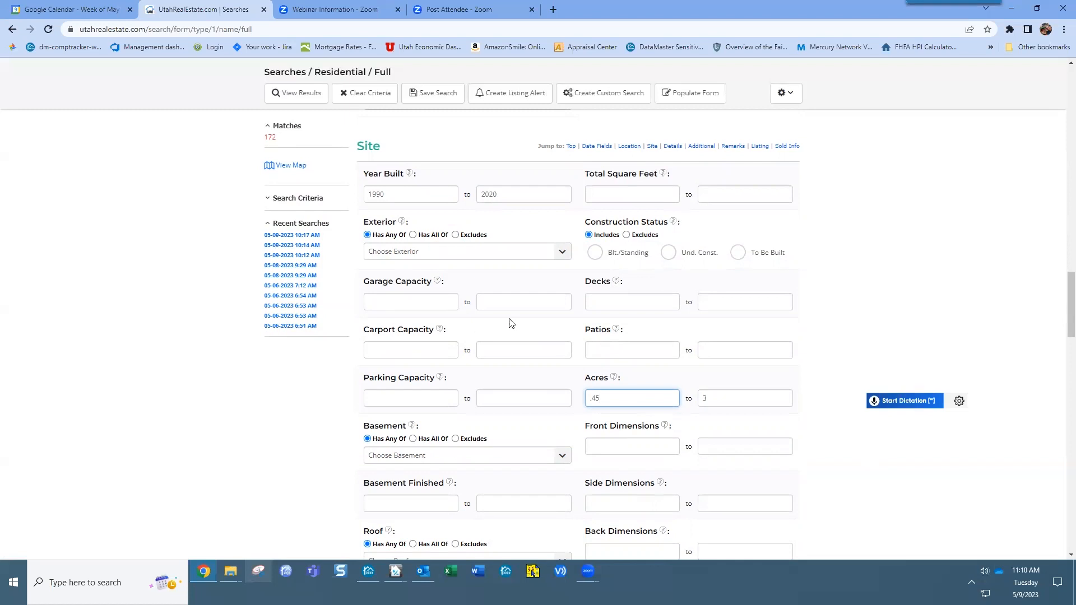
# Step: Run the residential search and select all listings in the results
pyautogui.scroll(5, 587, 271)
pyautogui.scroll(20, 587, 272)
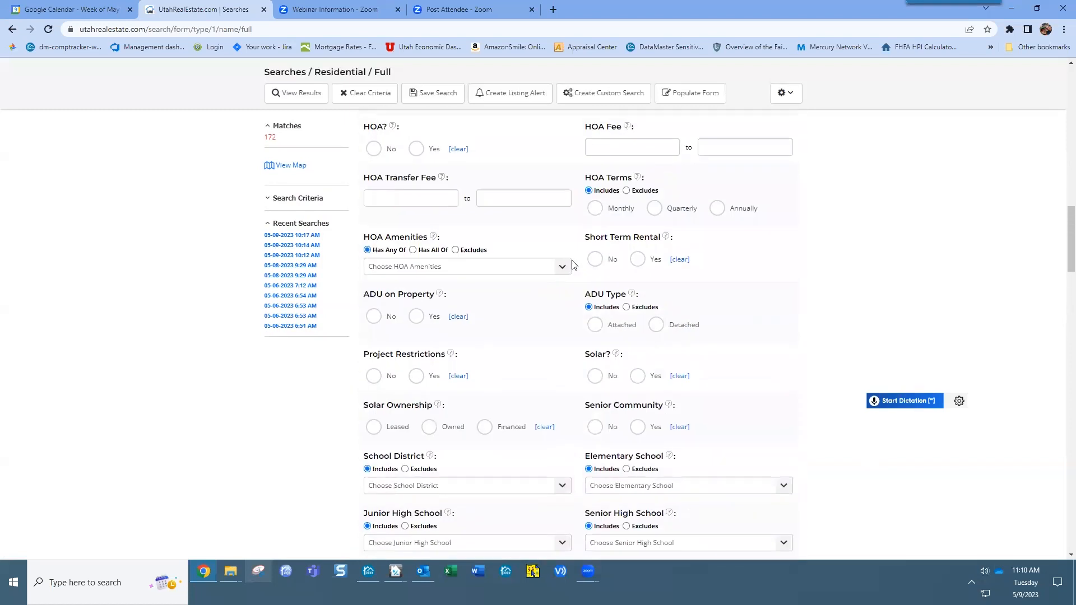
pyautogui.scroll(4, 537, 233)
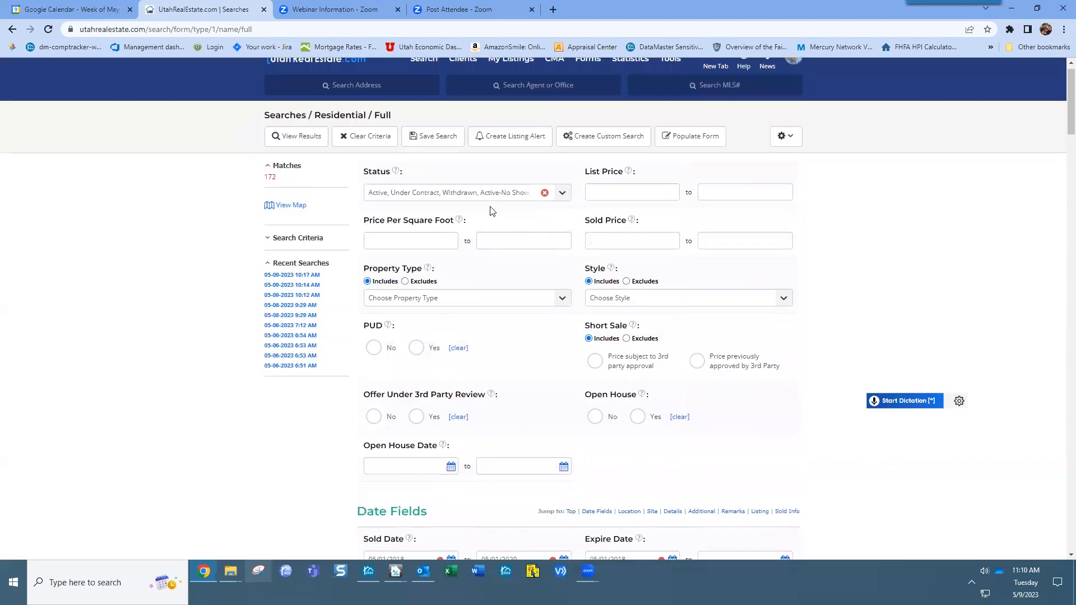
pyautogui.click(309, 141)
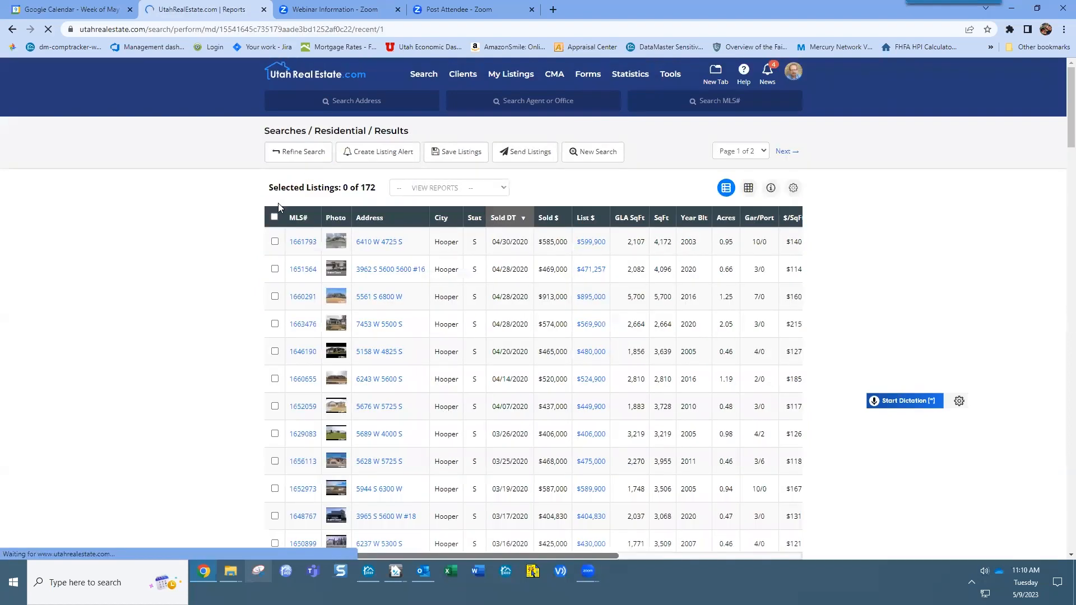
pyautogui.click(275, 217)
pyautogui.click(320, 226)
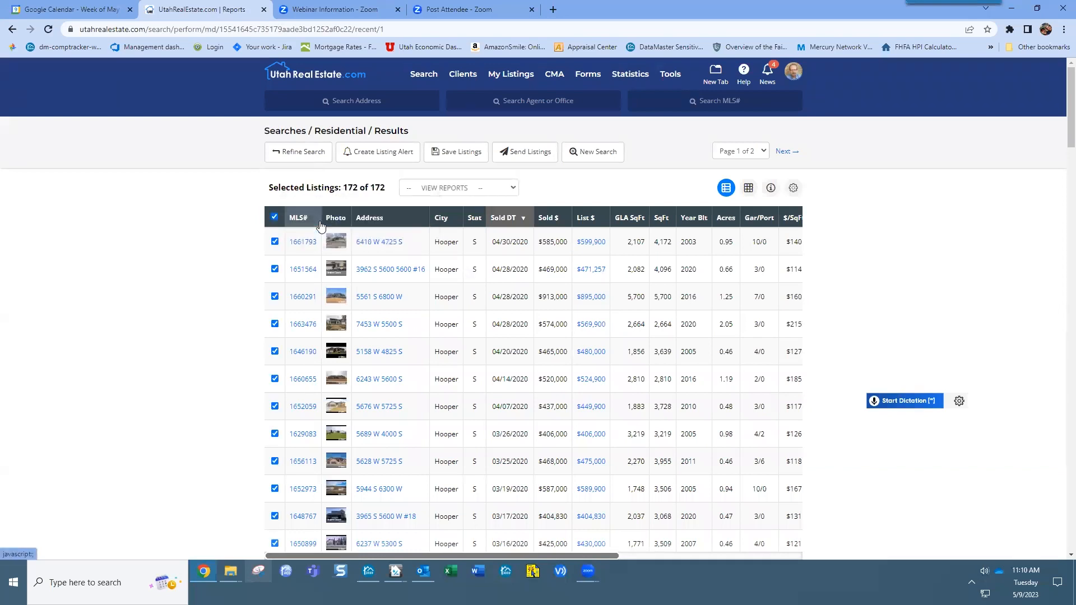
# Step: Open the Export Report for the selected listings and download the data as the DataMaster Data Export vendor format
pyautogui.click(448, 186)
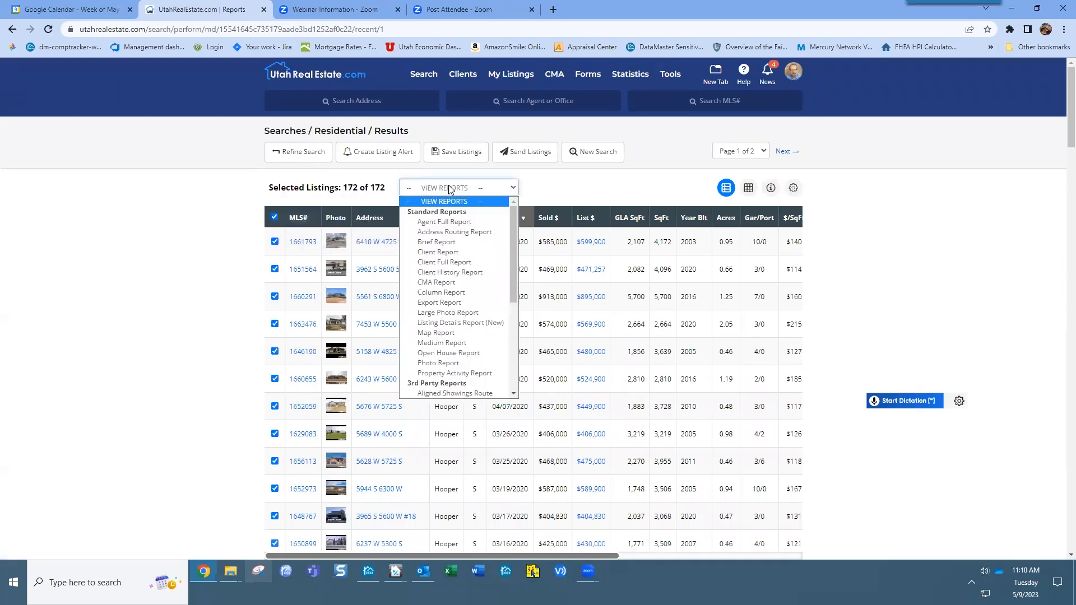
pyautogui.click(440, 303)
pyautogui.click(472, 345)
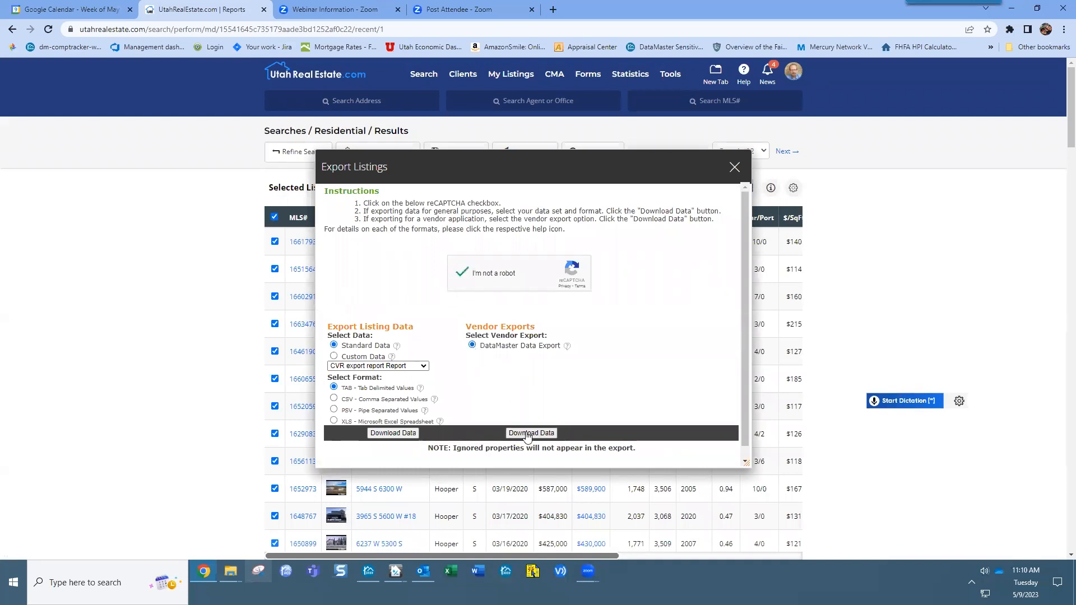
pyautogui.click(527, 433)
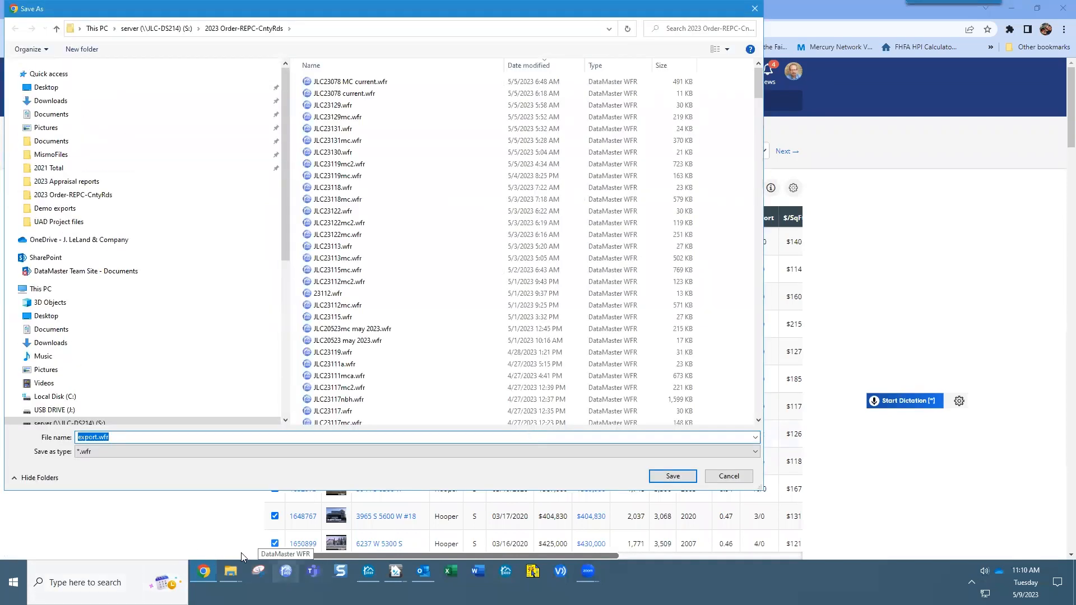
# Step: Save the export file as "retro demo MC" in the Demo exports folder
pyautogui.write('retro demo MC')
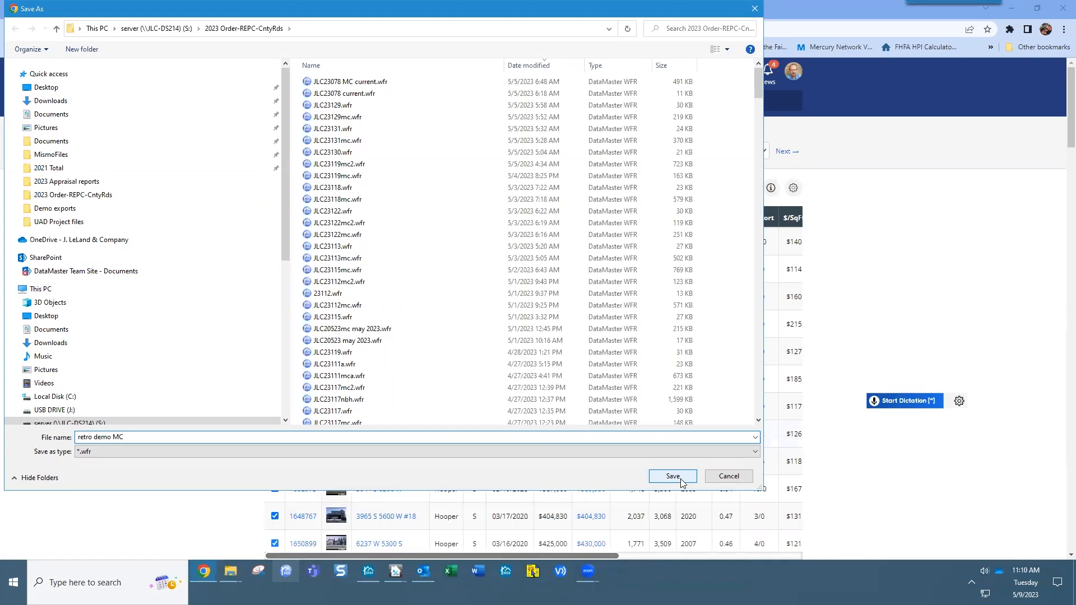
pyautogui.click(325, 66)
pyautogui.doubleClick(334, 117)
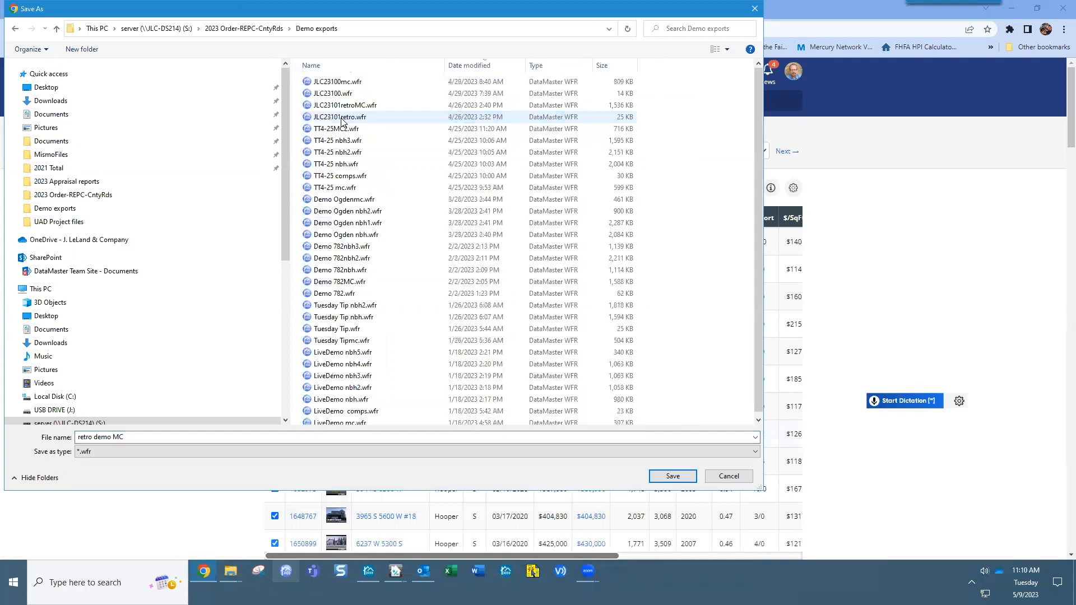
pyautogui.click(672, 476)
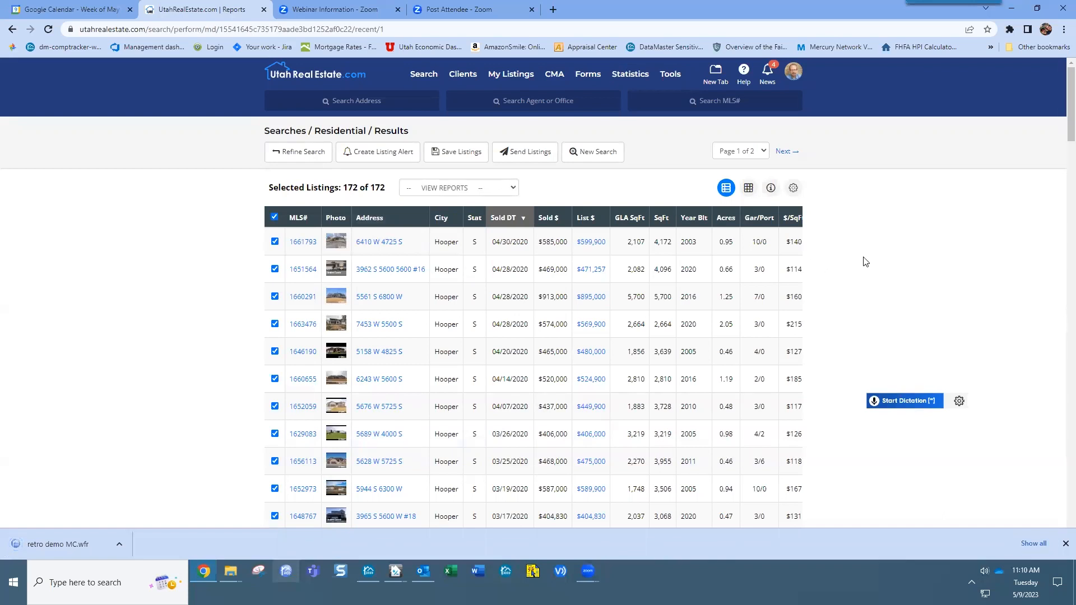
# Step: Return to refining the residential search and set the Number of Days Back to 1830
pyautogui.click(295, 153)
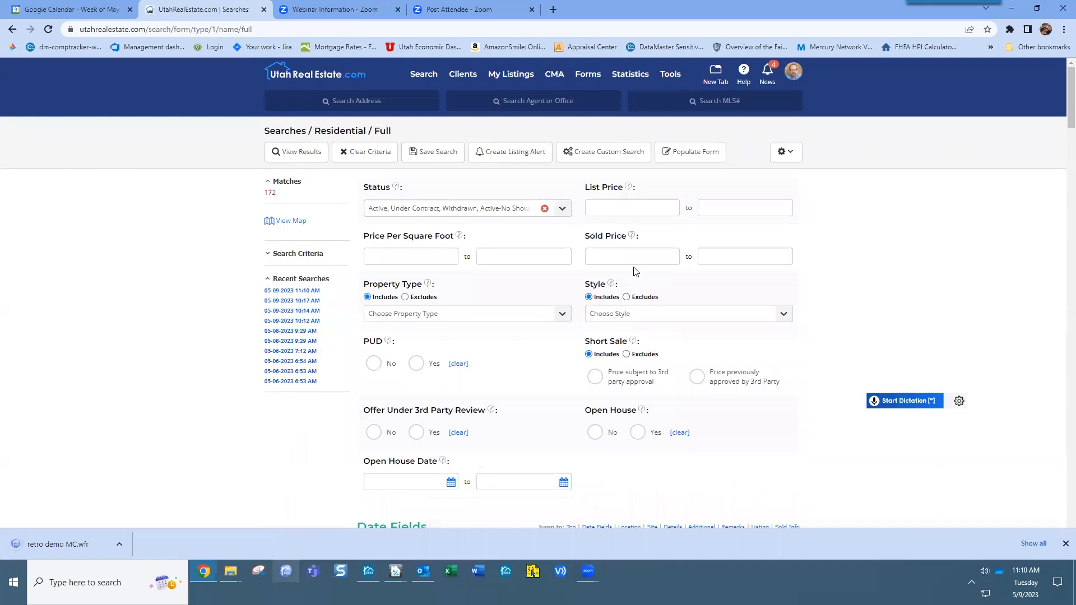
pyautogui.scroll(-5, 635, 337)
pyautogui.scroll(-1, 609, 372)
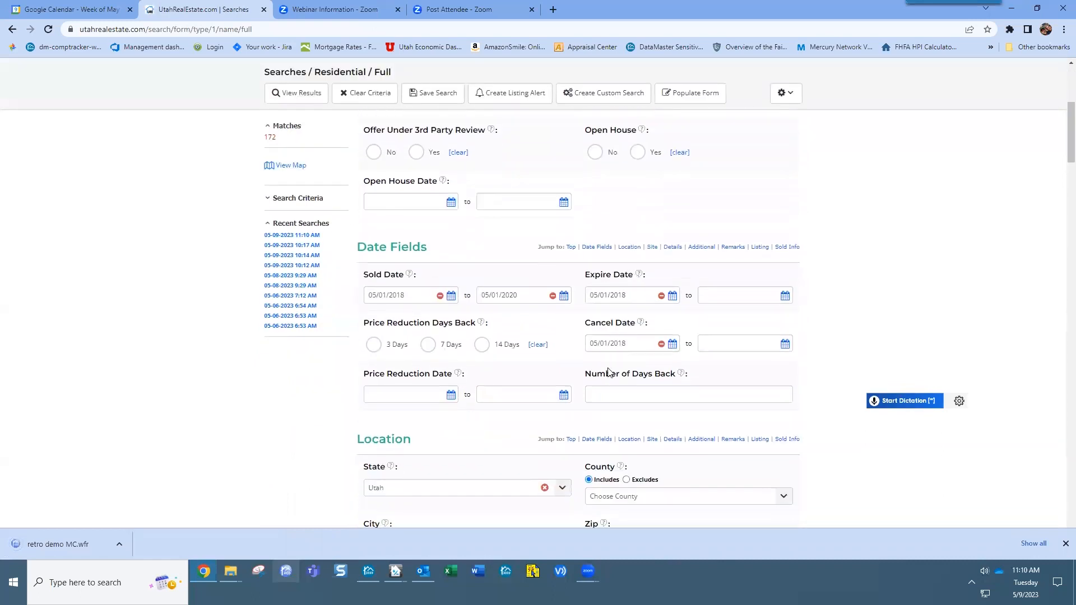
pyautogui.click(610, 390)
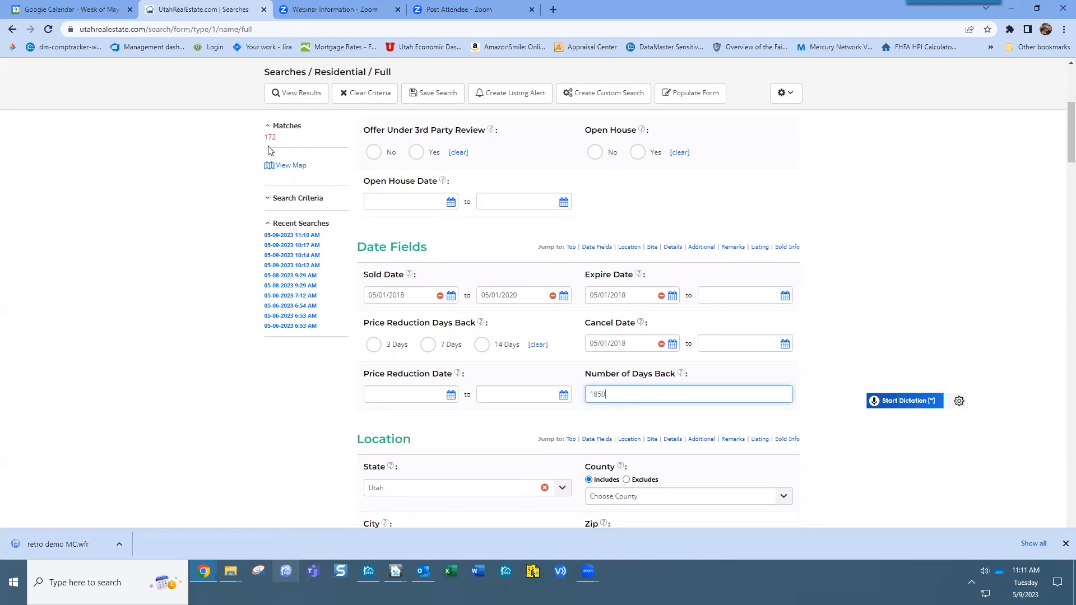
# Step: Run the residential search with the new days-back range and select every listing in the results
pyautogui.moveTo(277, 139); pyautogui.dragTo(257, 138)
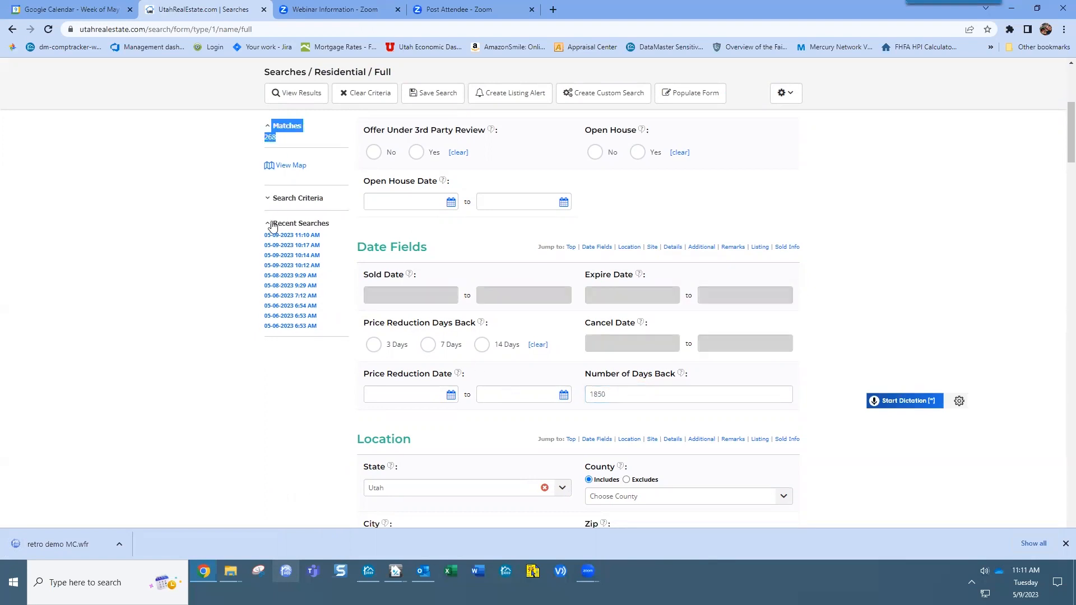
pyautogui.click(263, 146)
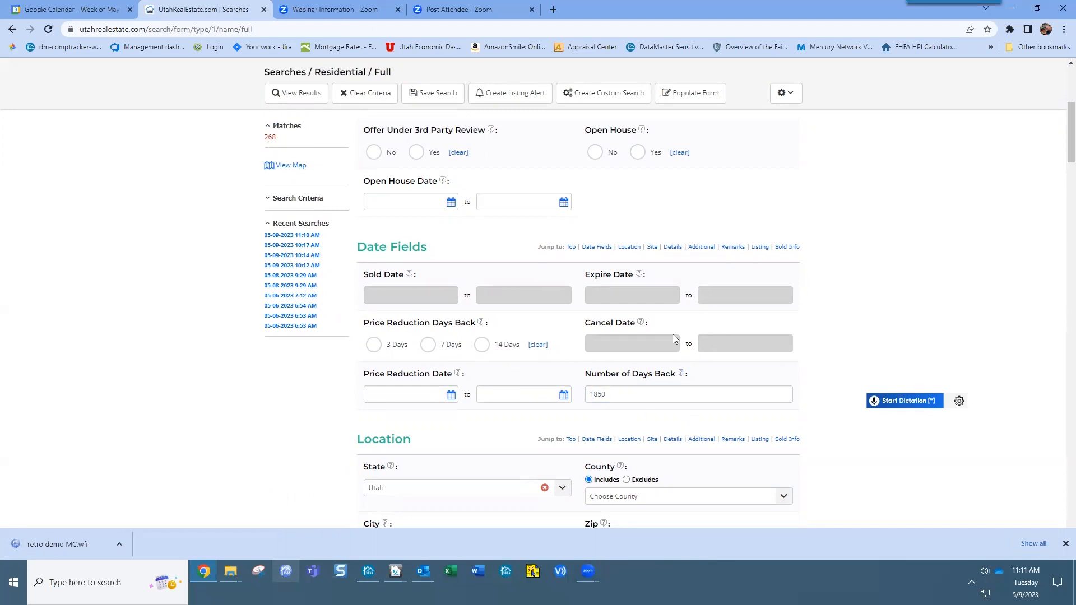
pyautogui.click(298, 94)
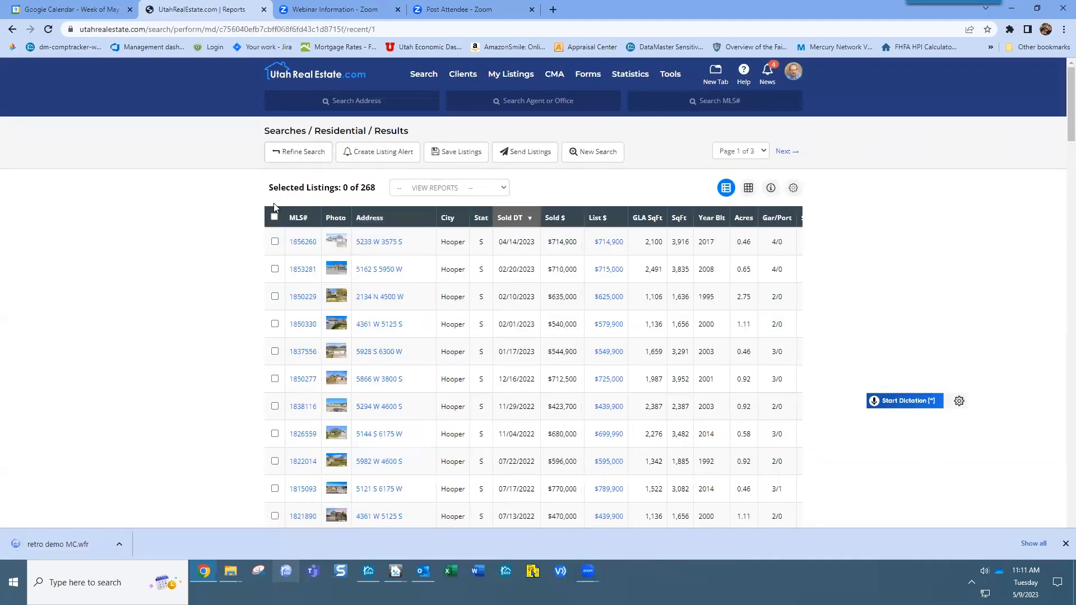
pyautogui.click(274, 218)
pyautogui.click(299, 222)
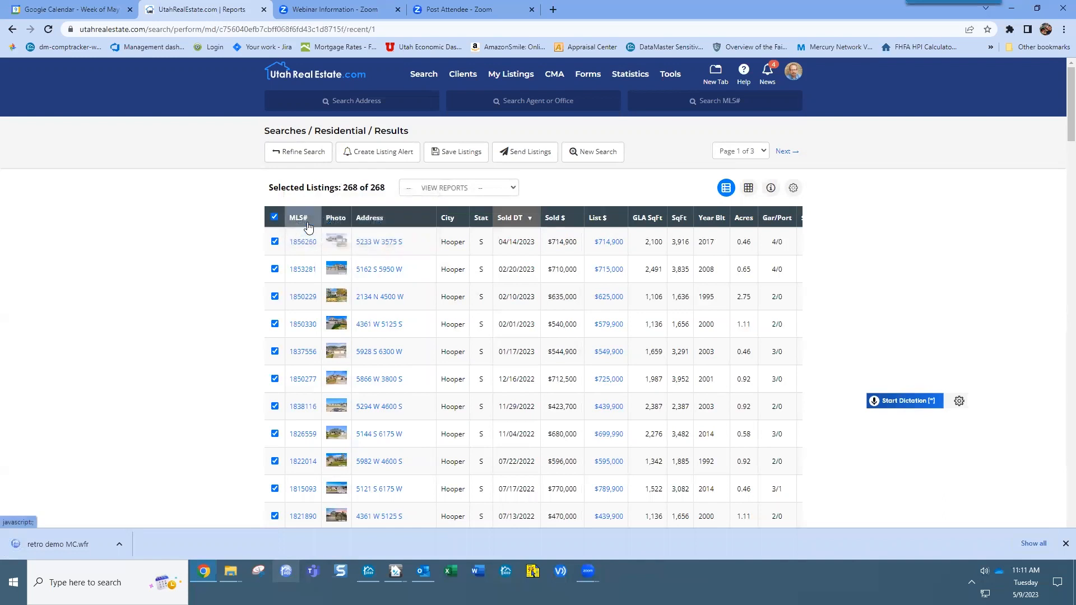
# Step: Open the Export Report for these selected listings, pass the robot check, and download them in the DataMaster Data Export format
pyautogui.click(434, 190)
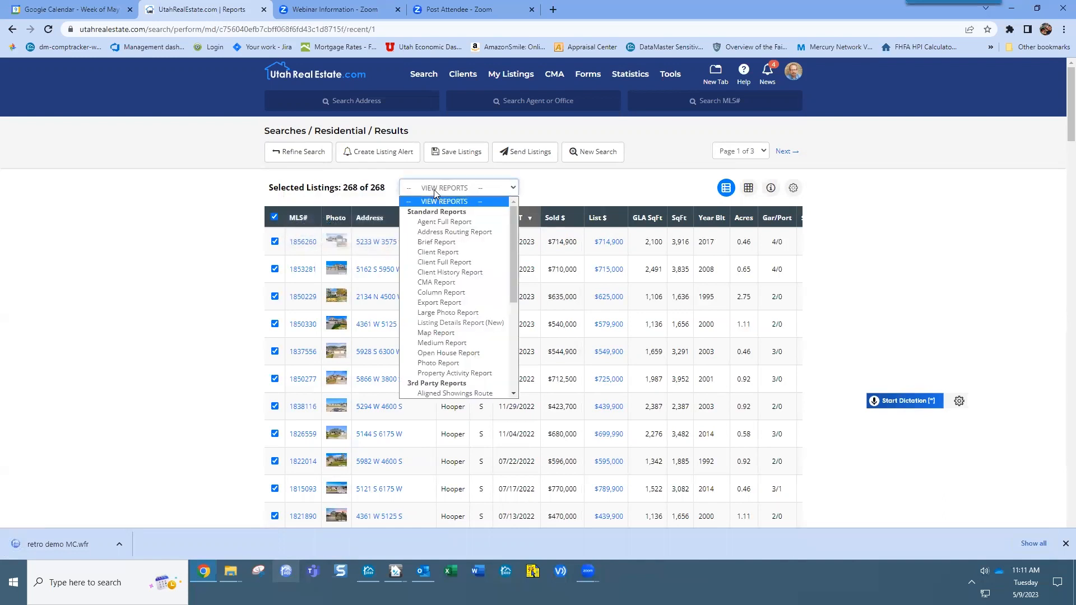
pyautogui.click(457, 305)
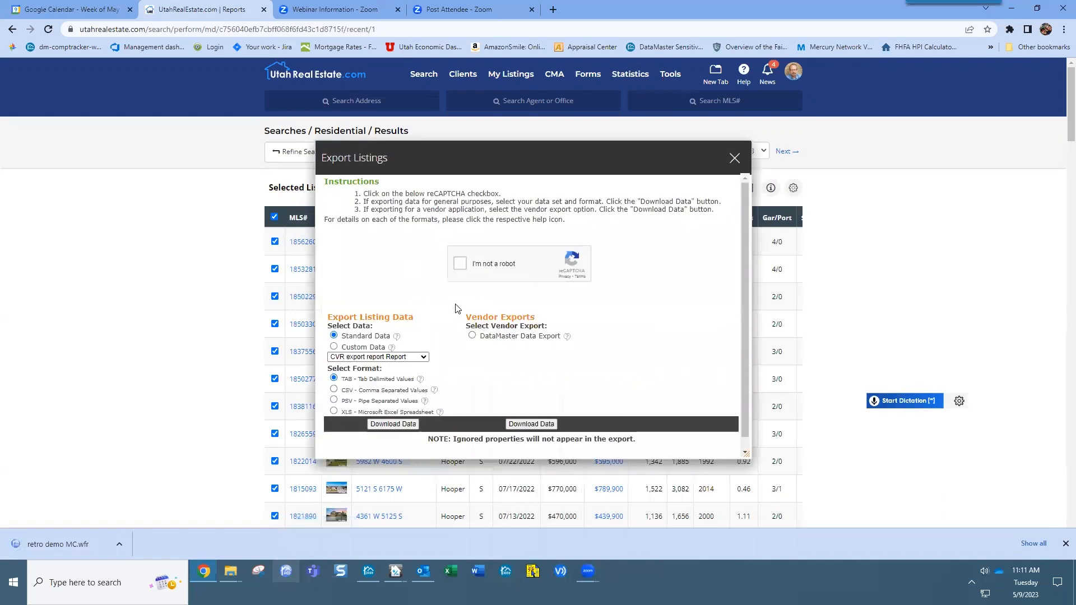
pyautogui.click(463, 269)
pyautogui.click(472, 336)
pyautogui.click(522, 425)
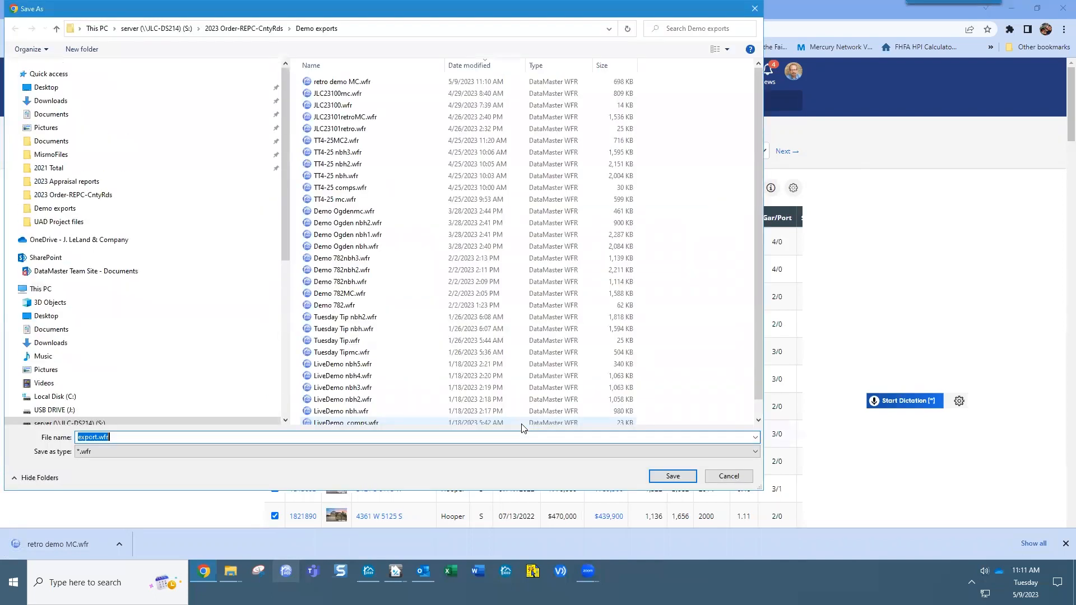
# Step: Save the export file as "Retro Demo MC 2" in the Demo exports folder
pyautogui.write('Retro De')
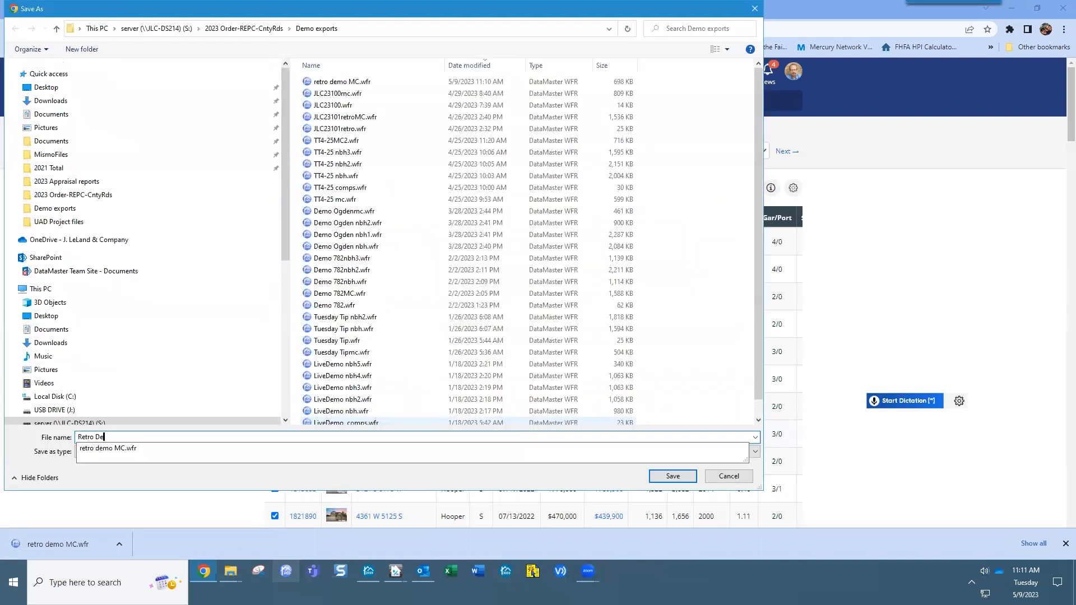
pyautogui.write('mo MC 2')
pyautogui.press('Return')
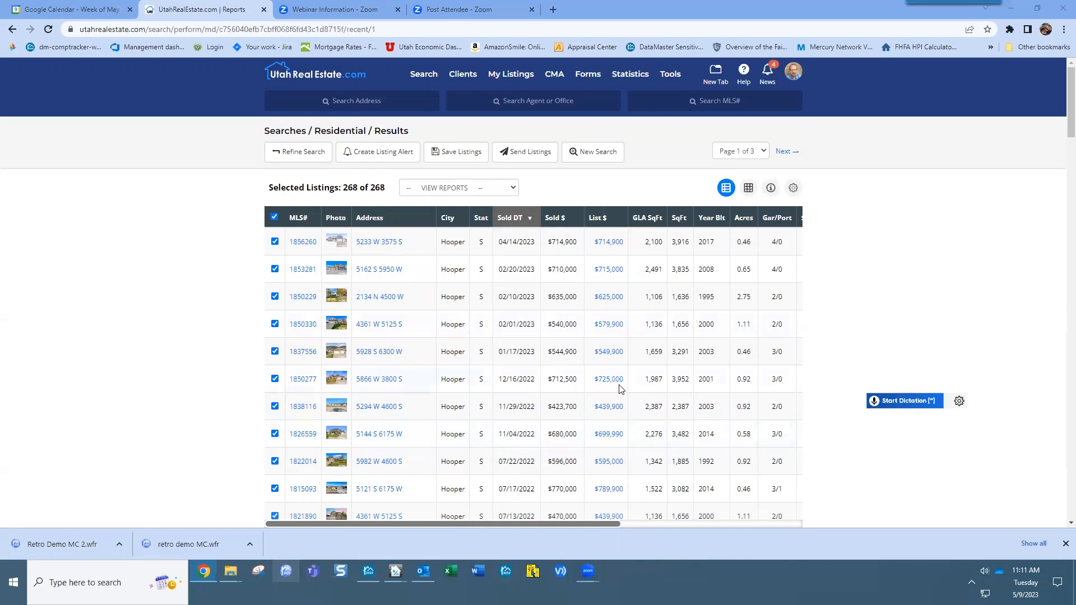
# Step: Switch to DataMaster and view the Neighborhood (Larger Market) section before returning to Competing Market (1004MC)
pyautogui.hotkey('alt', 'Tab')
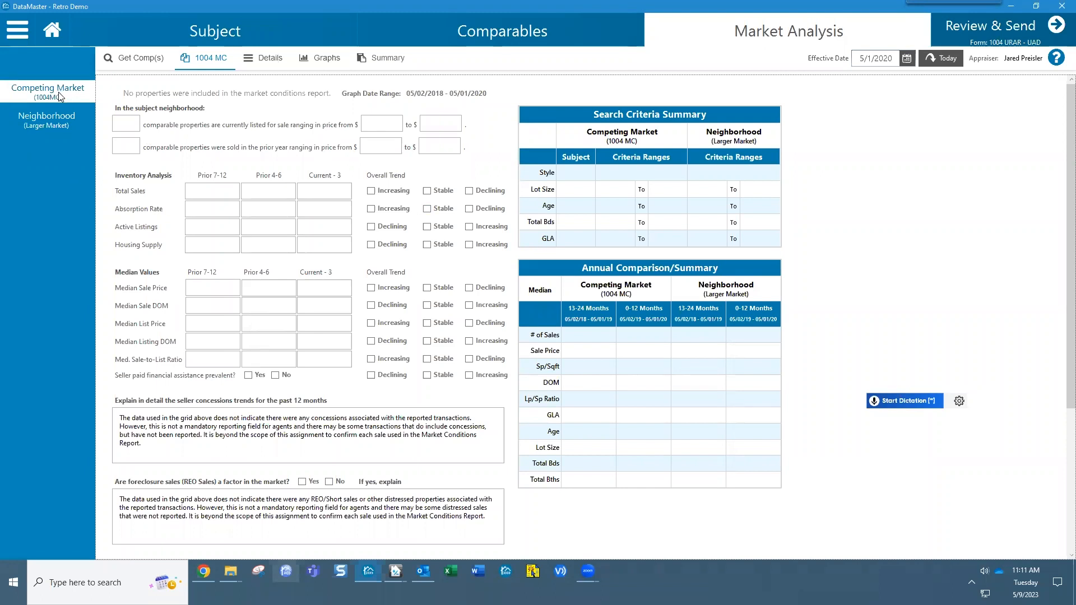
pyautogui.click(55, 126)
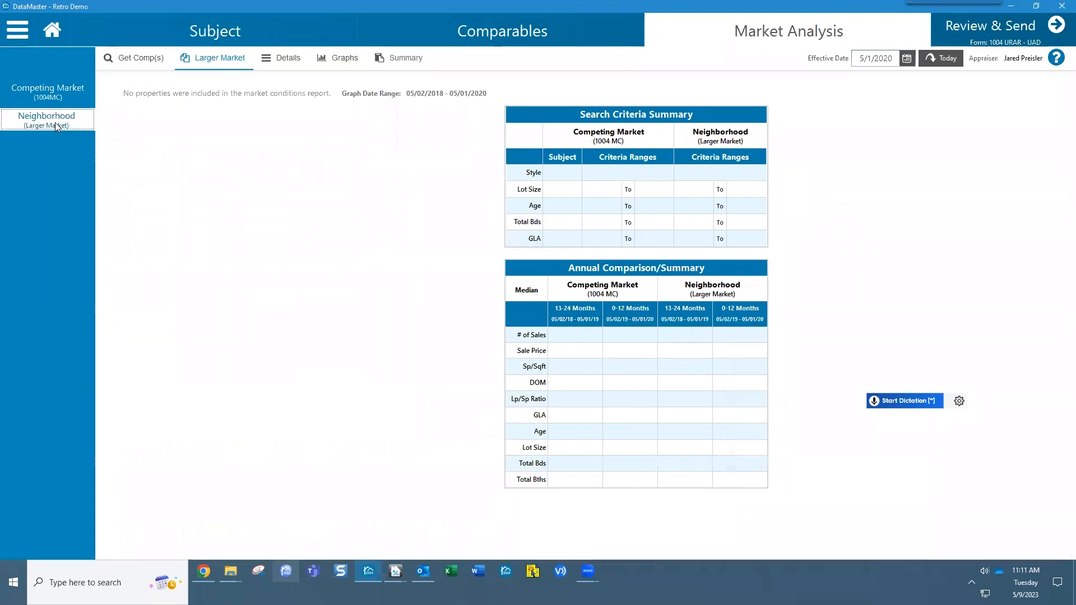
pyautogui.click(59, 96)
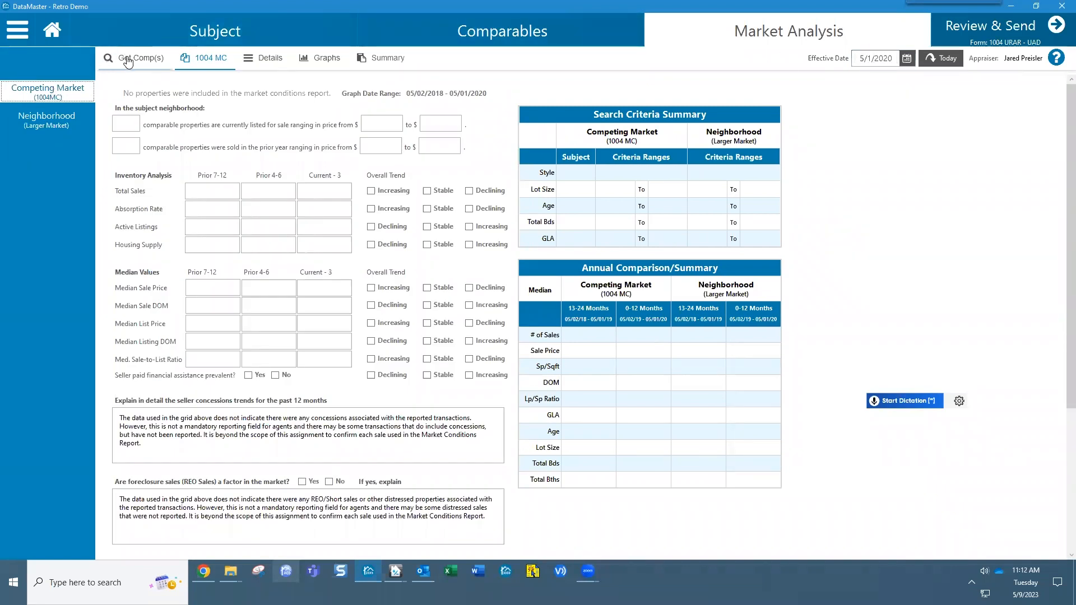
# Step: Import "retro demo MC.wfr" from the Demo exports folder as the market conditions file for the Competing Market
pyautogui.click(128, 60)
pyautogui.click(332, 243)
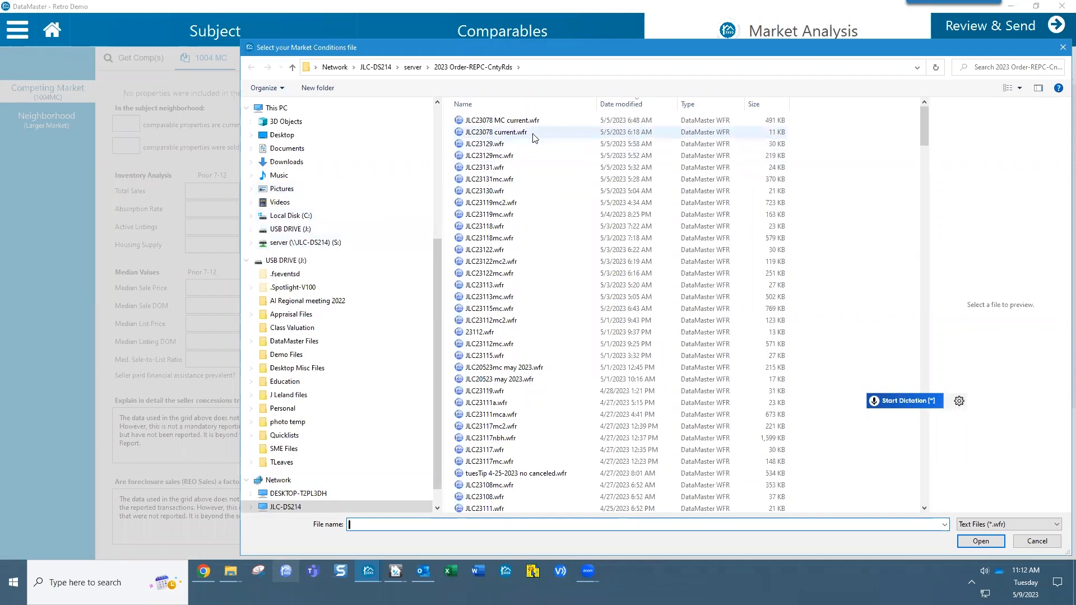
pyautogui.click(466, 104)
pyautogui.click(493, 158)
pyautogui.doubleClick(493, 159)
pyautogui.click(579, 135)
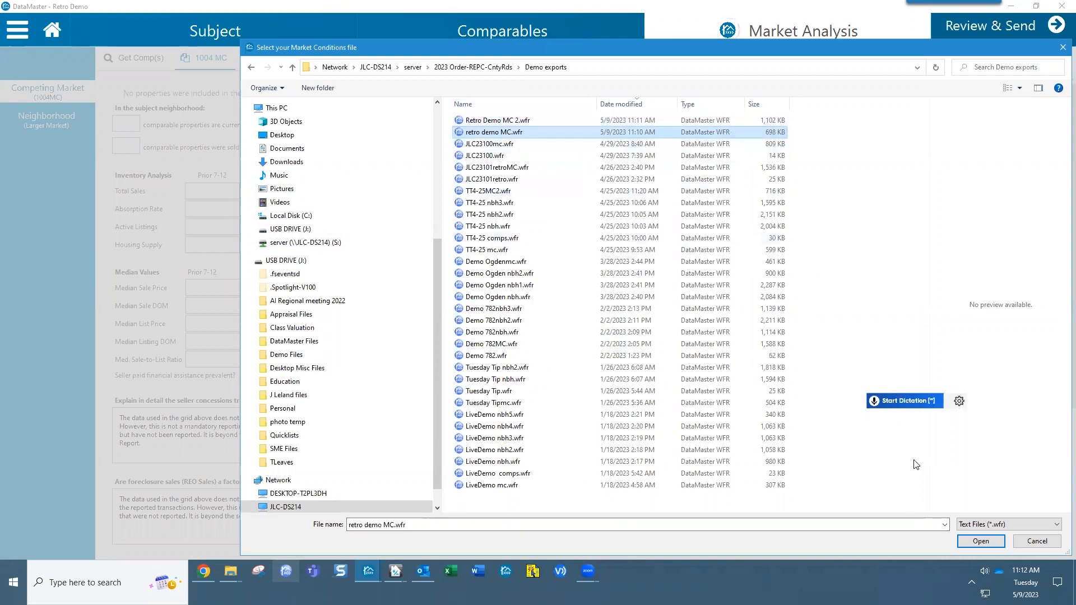
pyautogui.click(981, 542)
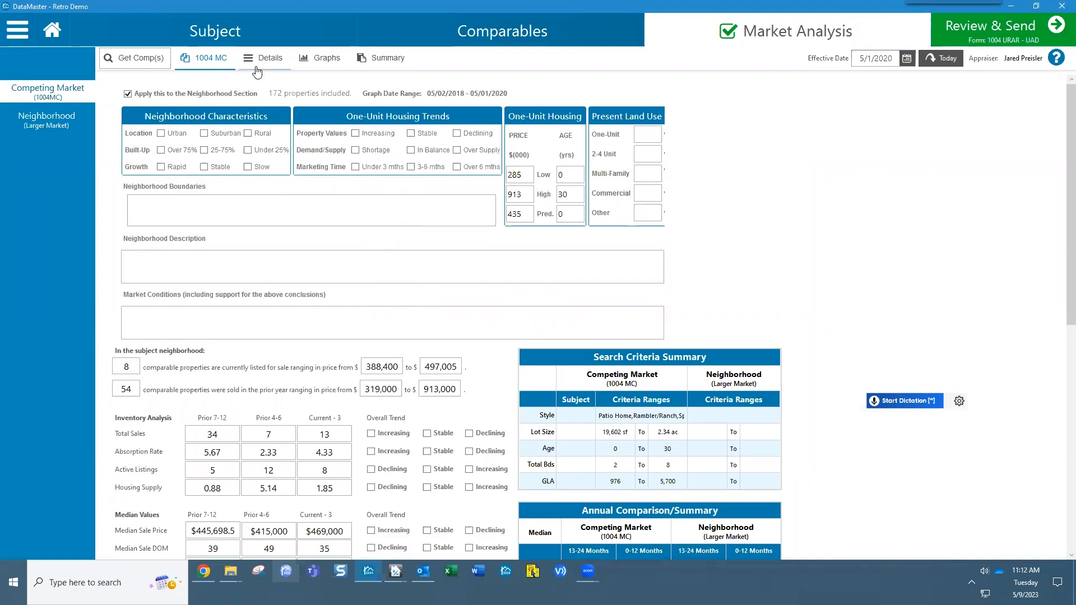
# Step: Review the Competing Market graphs, including those selected for the report and those left out
pyautogui.click(320, 66)
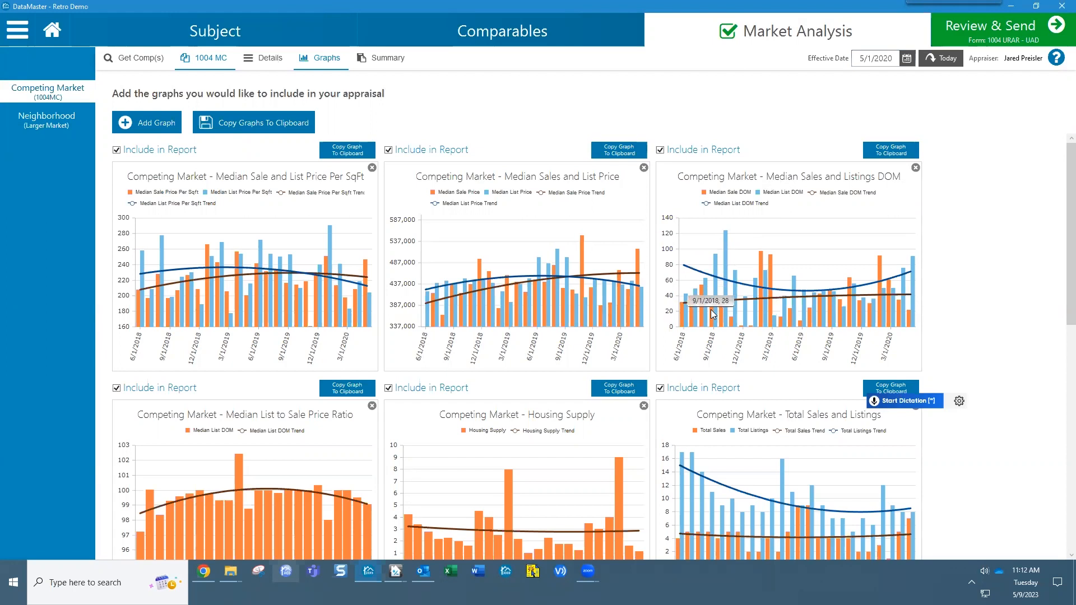
pyautogui.scroll(-3, 800, 308)
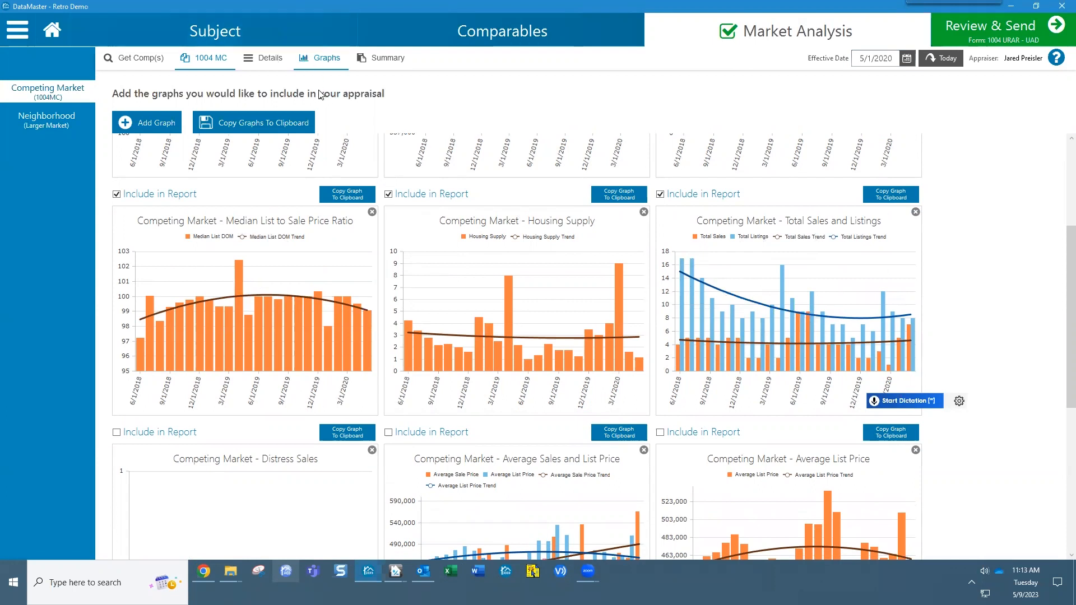
pyautogui.scroll(3, 152, 140)
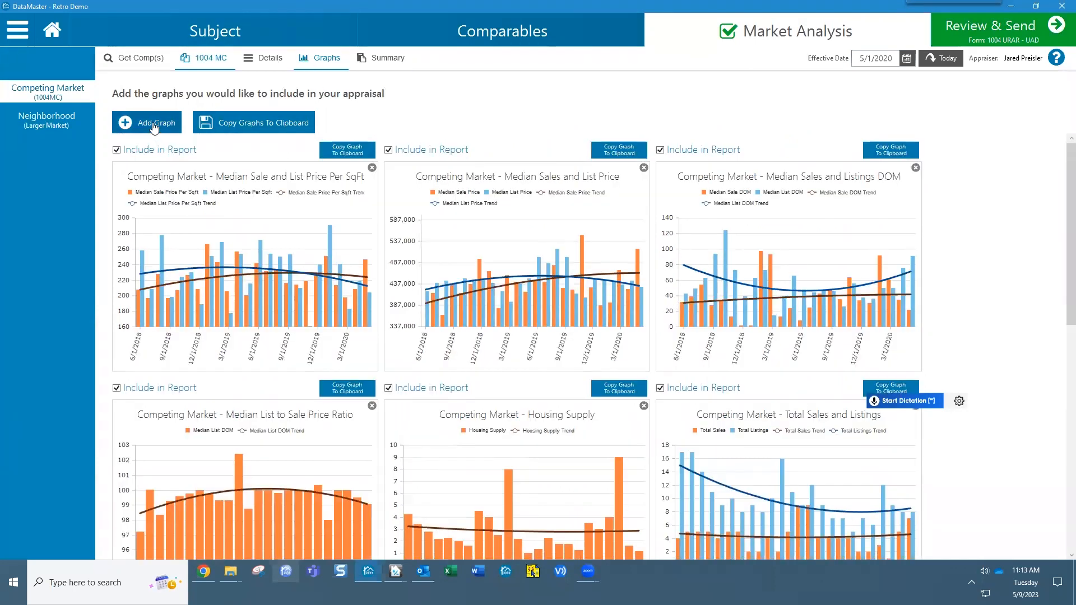
# Step: Try adding the Average Listings DOM graph to the list of graphs included in the appraisal
pyautogui.click(162, 127)
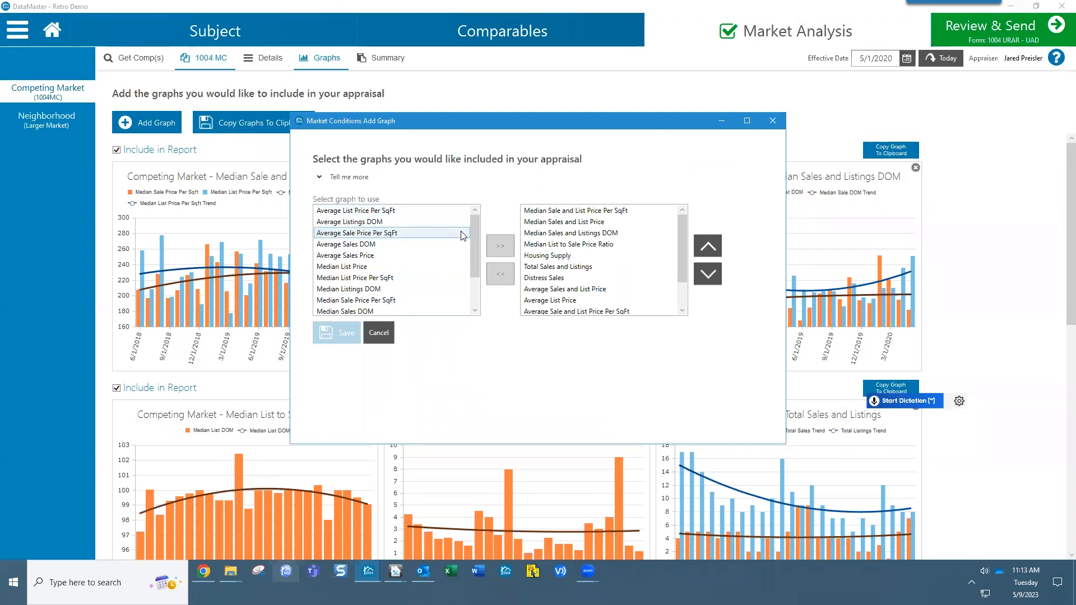
pyautogui.moveTo(682, 236); pyautogui.dragTo(678, 212)
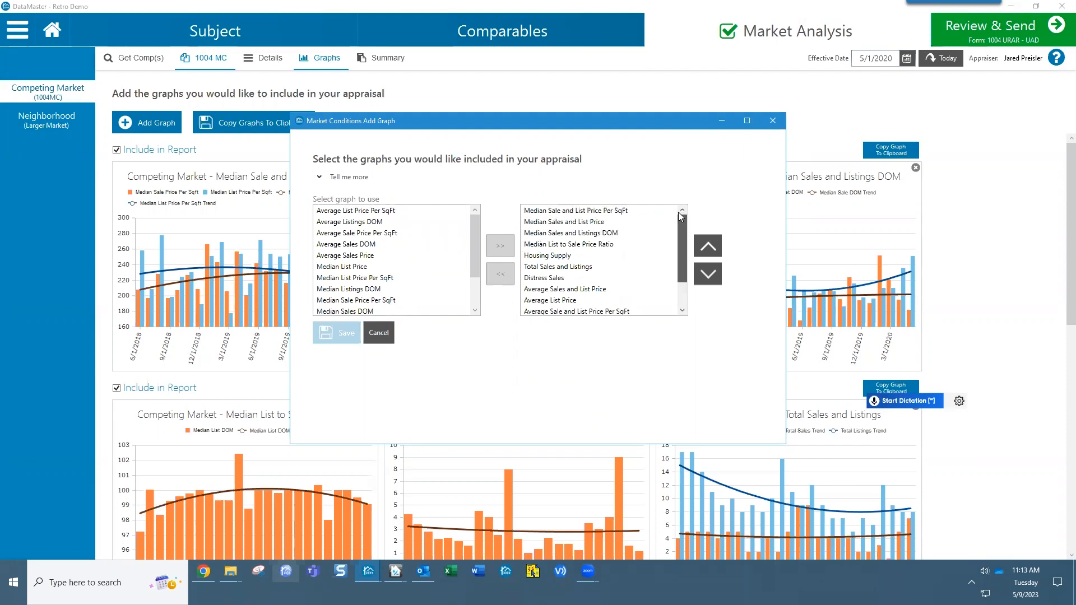
pyautogui.click(348, 224)
pyautogui.click(498, 245)
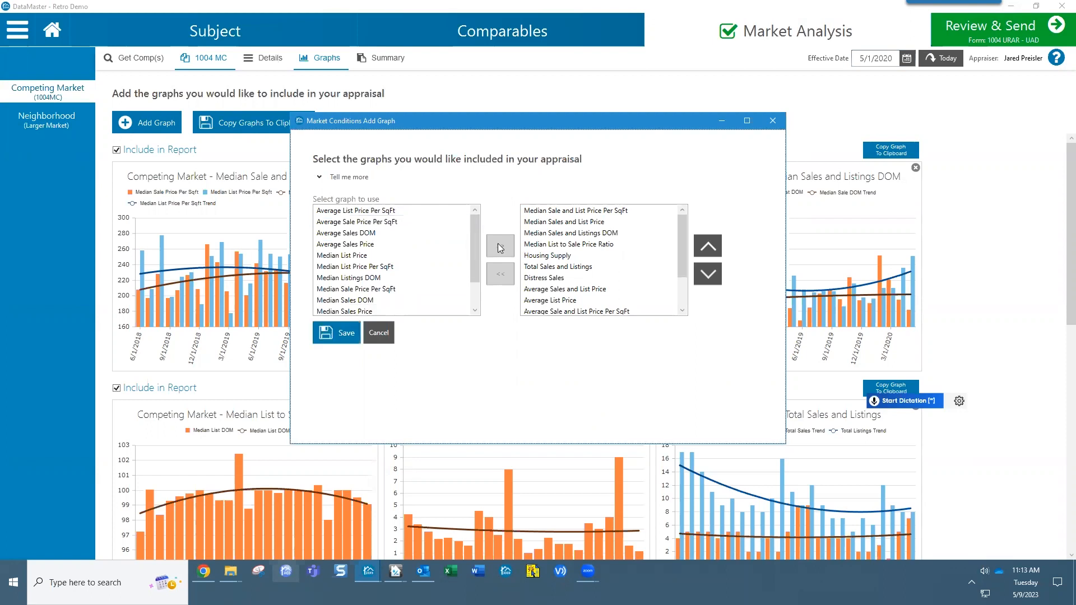
pyautogui.moveTo(683, 237); pyautogui.dragTo(682, 278)
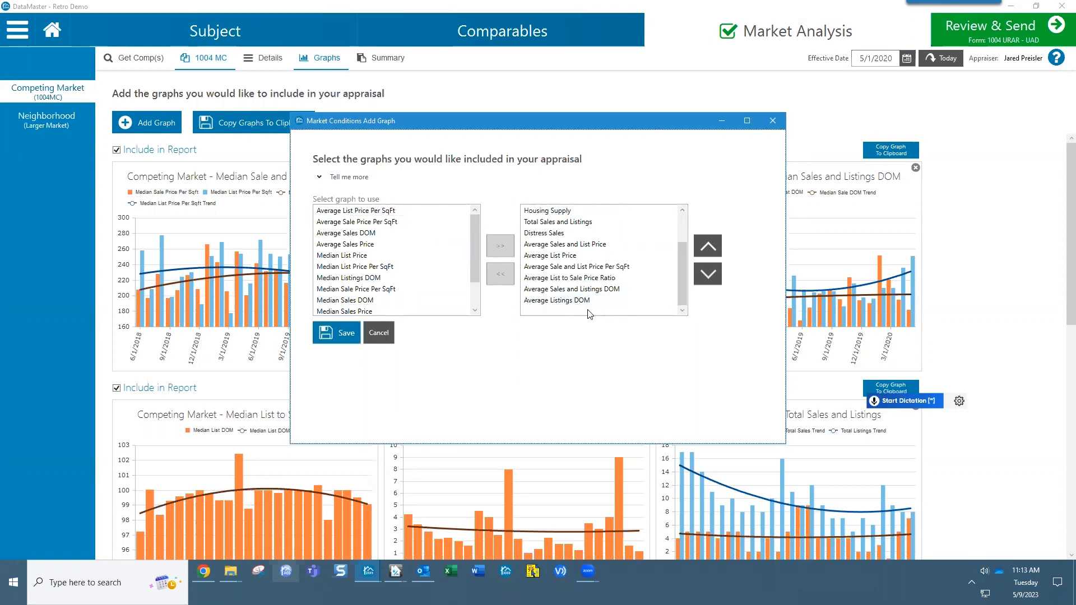
# Step: Move Average Listings DOM up the included graphs list to just above Average Sales and List Price
pyautogui.click(571, 301)
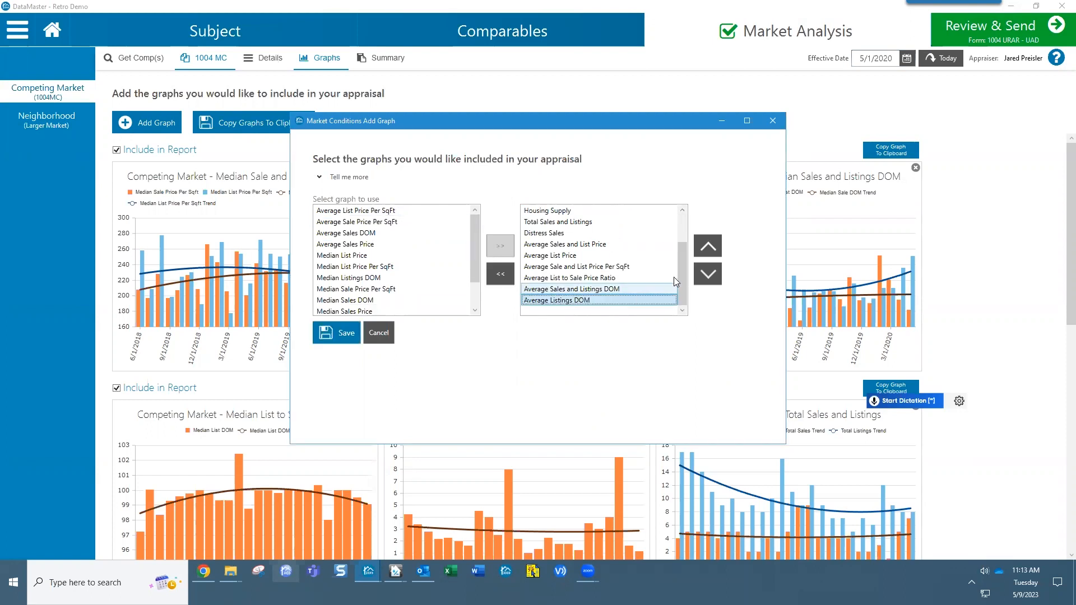
pyautogui.click(707, 249)
pyautogui.click(707, 250)
pyautogui.click(706, 250)
pyautogui.click(707, 250)
pyautogui.click(707, 250)
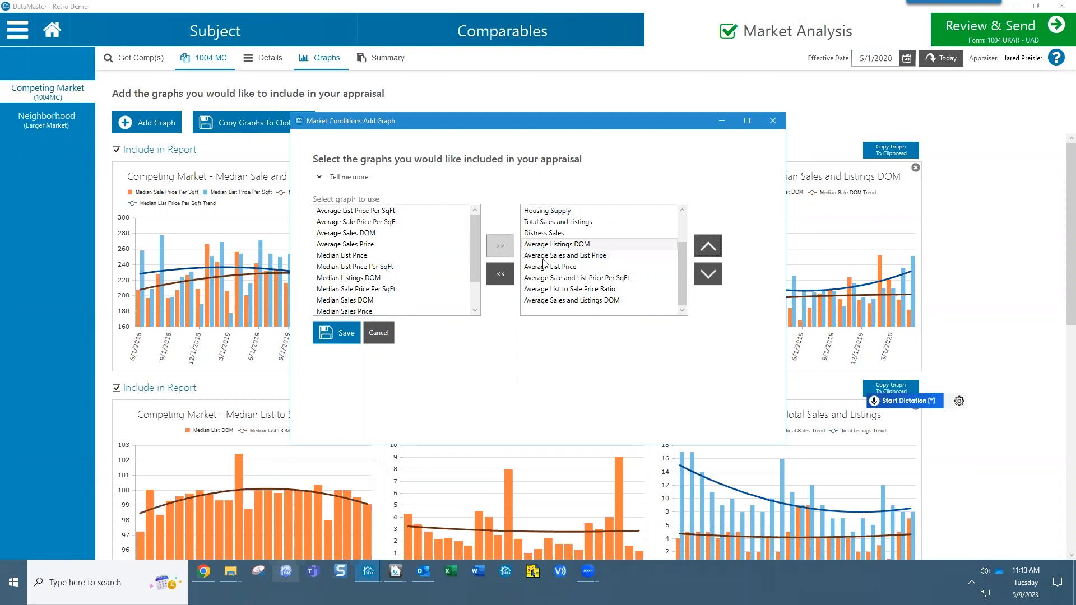
# Step: Remove Average Listings DOM from the included graphs and close the graph selection without saving
pyautogui.click(561, 244)
pyautogui.click(503, 276)
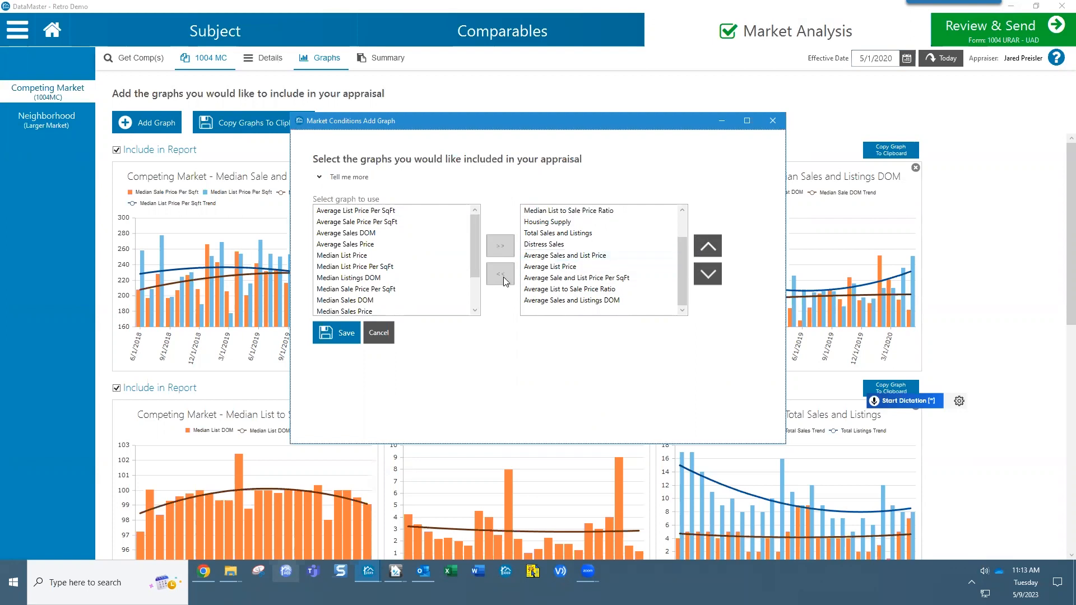
pyautogui.scroll(2, 383, 258)
pyautogui.click(772, 122)
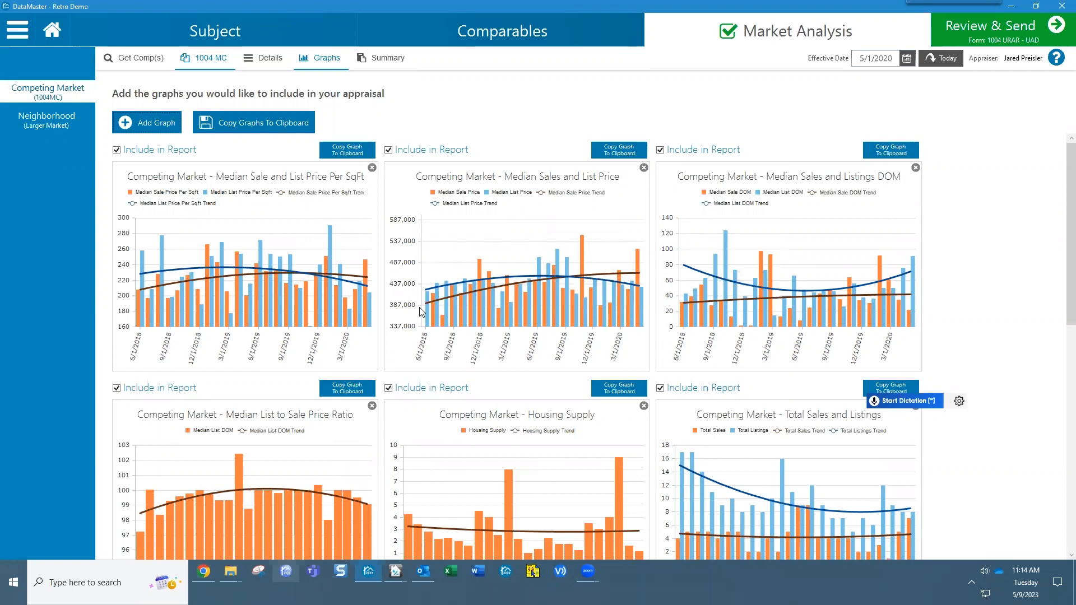
# Step: Examine the Competing Market property details for the 0-12, 7-12, 4-6 and 0-3 Months periods
pyautogui.click(268, 64)
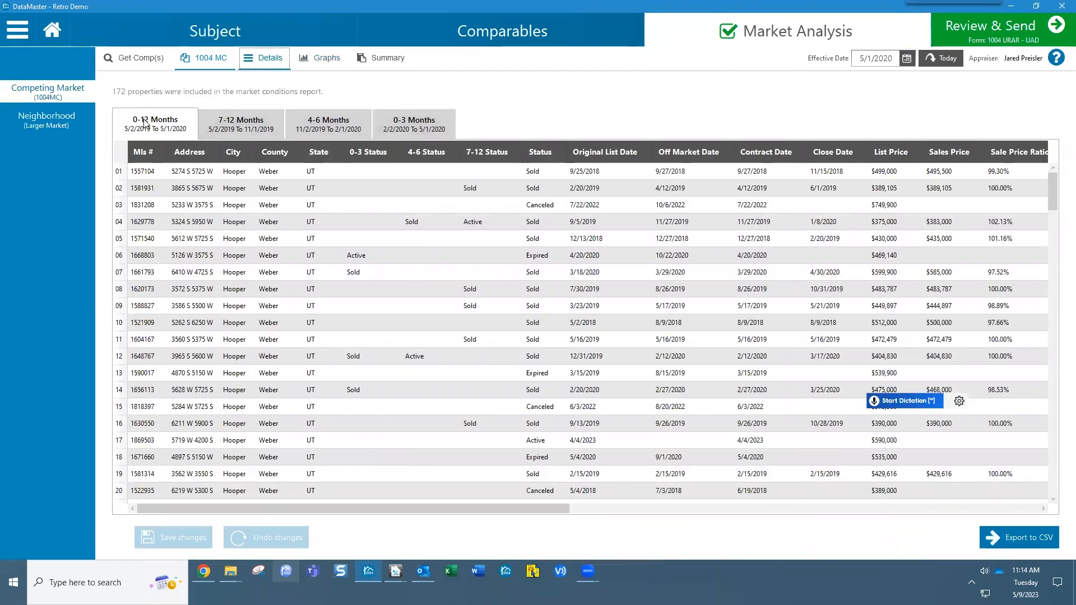
pyautogui.click(232, 123)
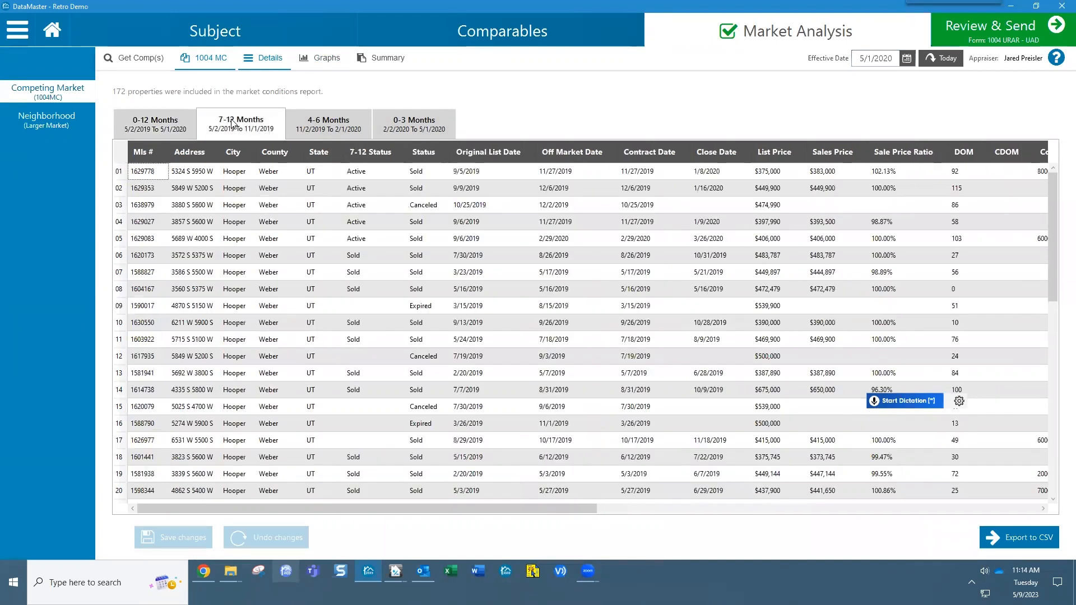
pyautogui.click(324, 120)
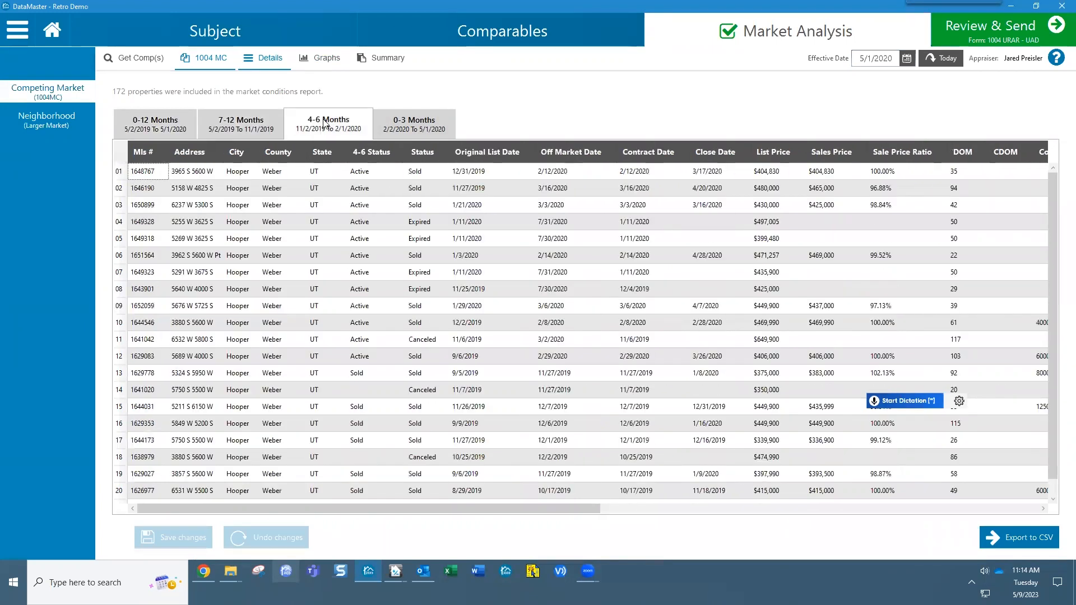
pyautogui.click(410, 122)
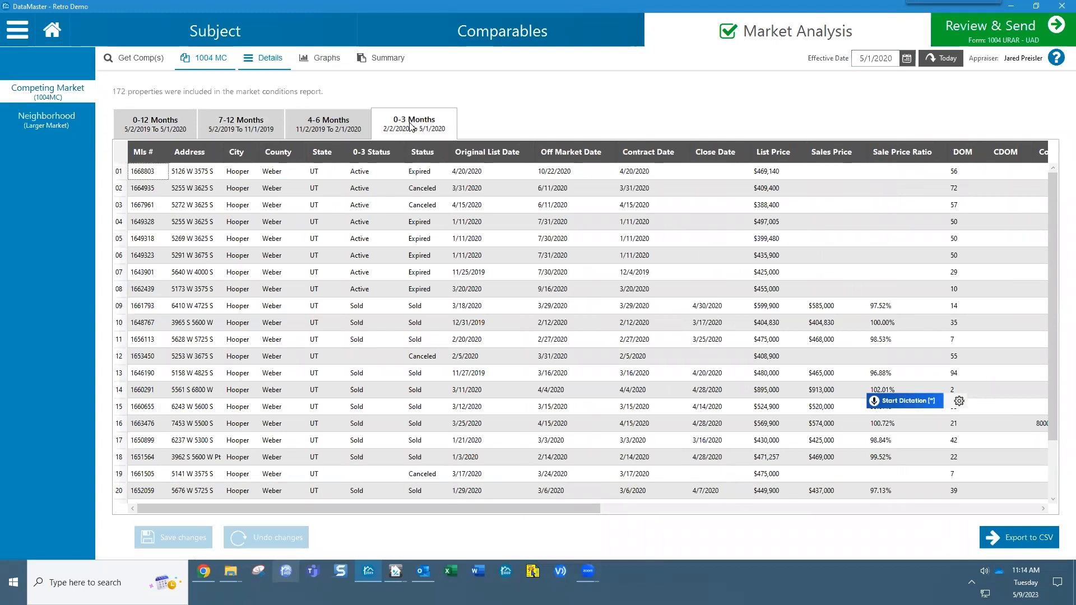
pyautogui.click(412, 170)
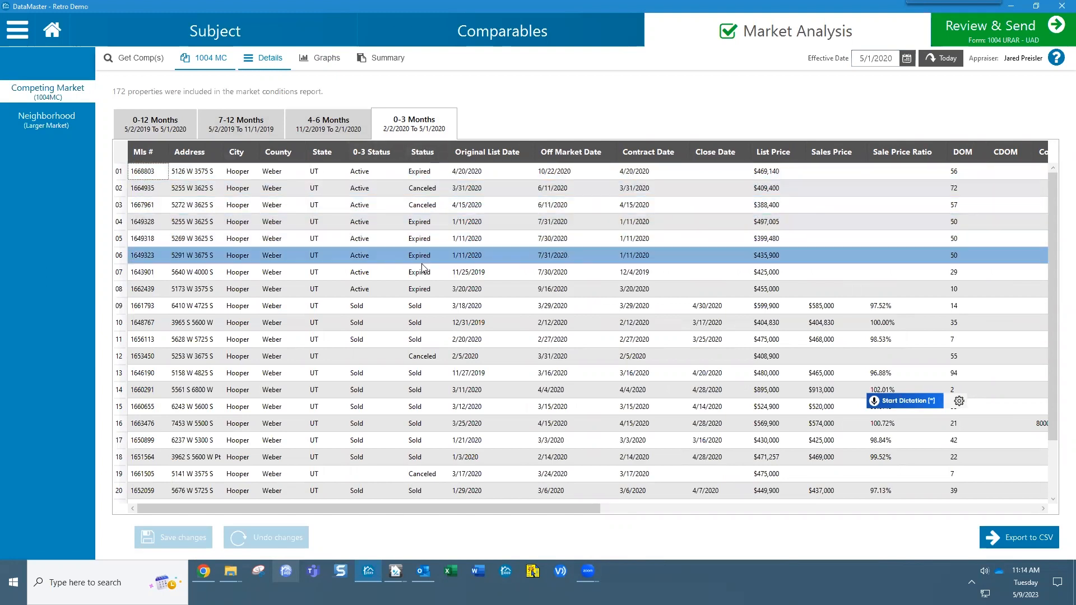
# Step: Sort the 0-3 Months properties by status in descending order, and re-sort them by close date with the latest first
pyautogui.click(424, 153)
pyautogui.click(423, 152)
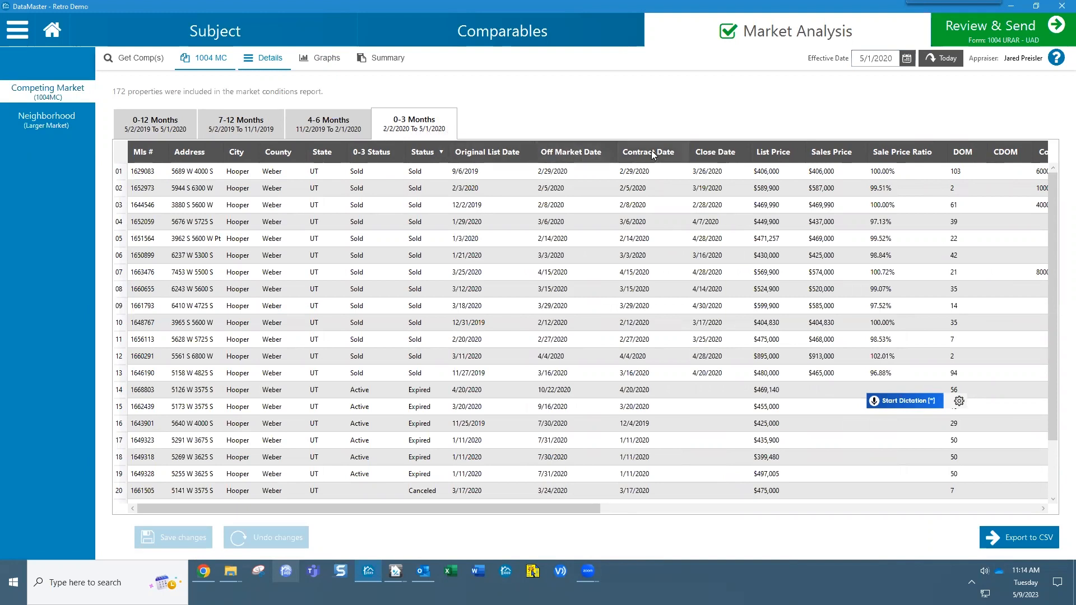
pyautogui.click(713, 153)
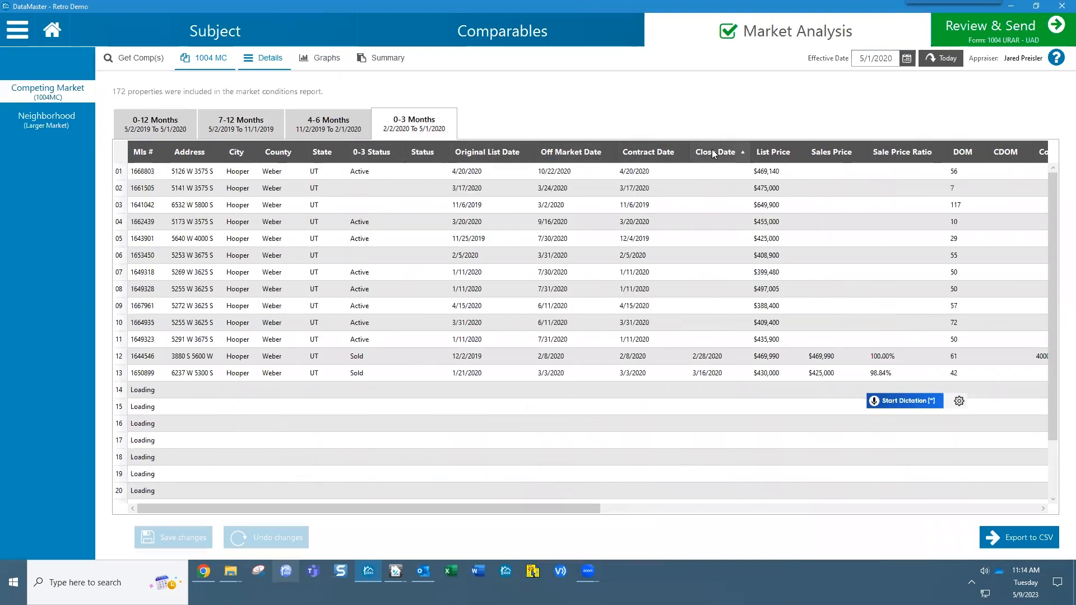
pyautogui.click(713, 153)
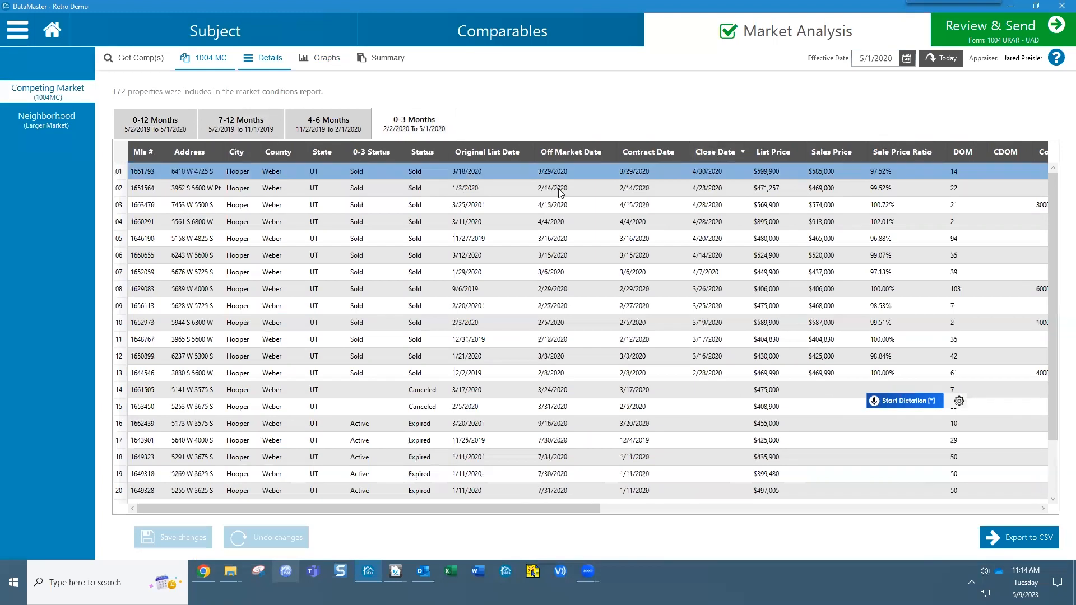
pyautogui.click(424, 192)
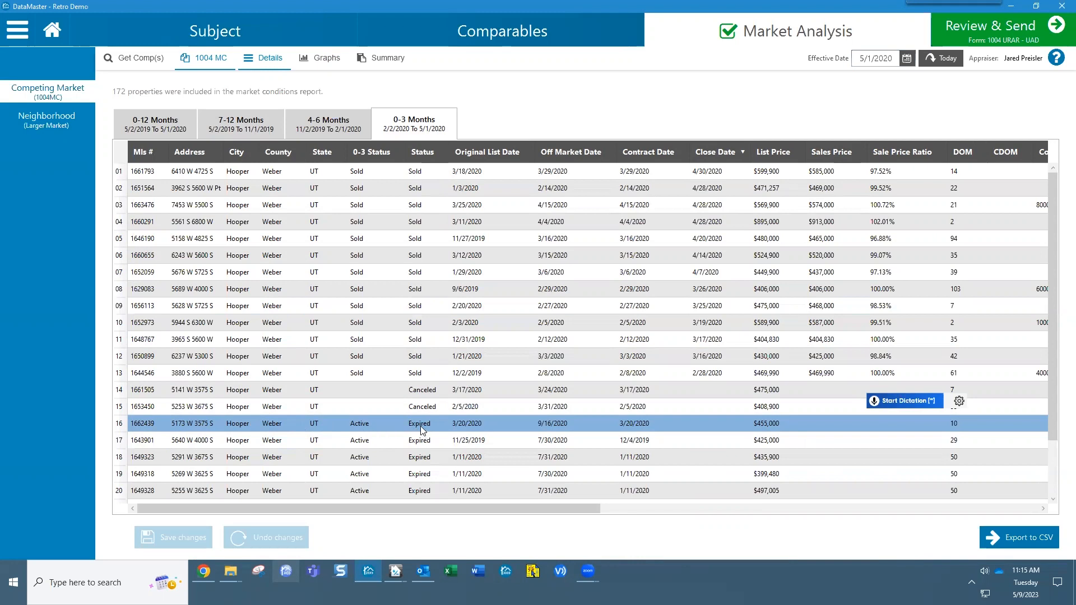
# Step: Switch to UtahRealEstate.com, return to the residential search criteria, and check which listing statuses are selected
pyautogui.hotkey('alt', 'Tab')
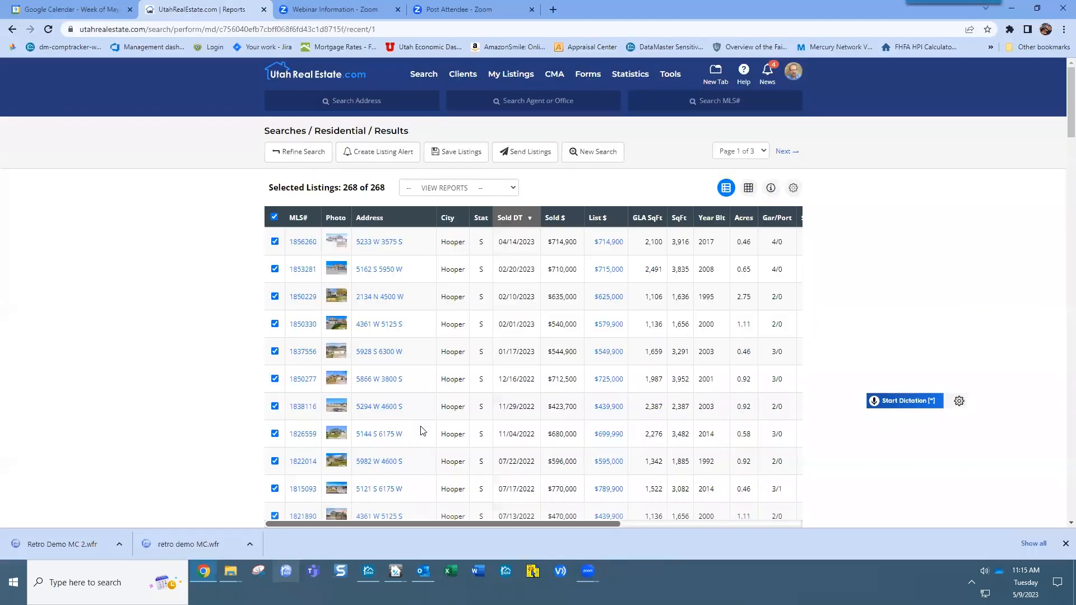
pyautogui.click(283, 152)
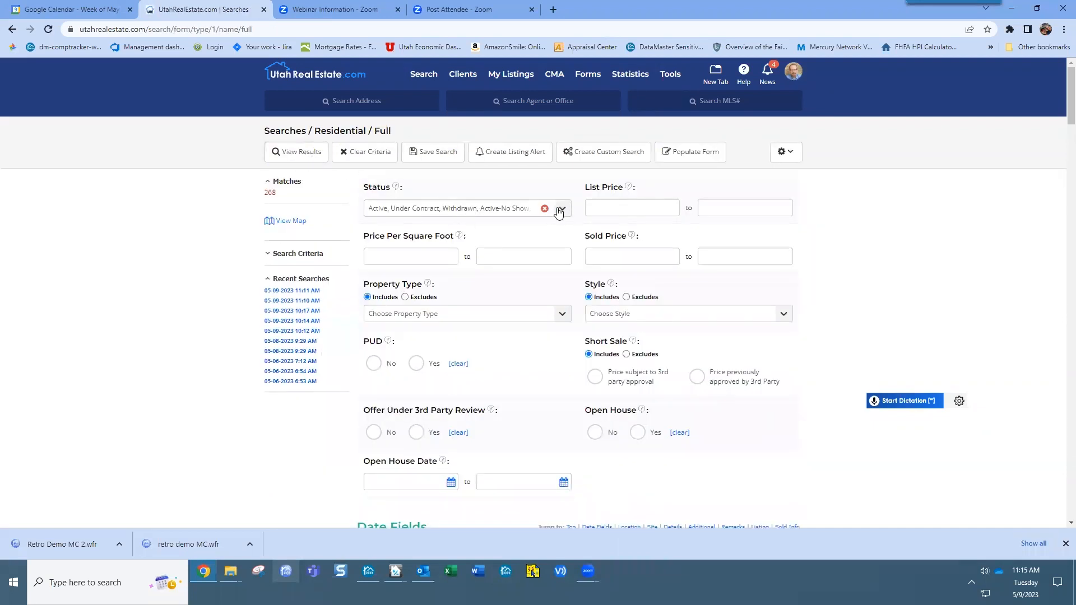
pyautogui.click(556, 210)
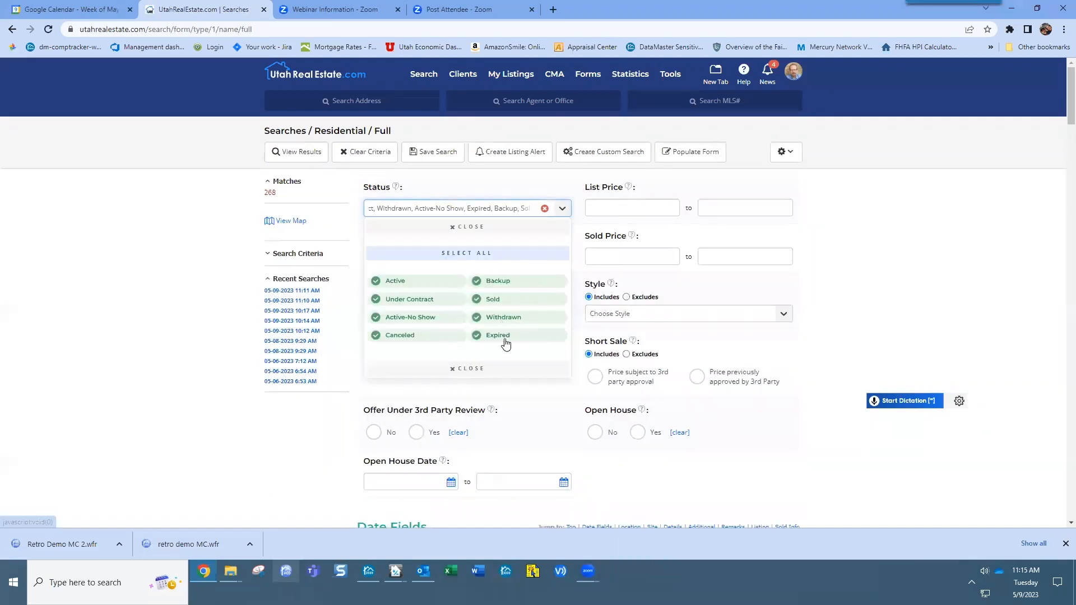
# Step: Switch back to DataMaster and examine the expired and canceled listings among the 0-3 Months properties
pyautogui.hotkey('alt', 'Tab')
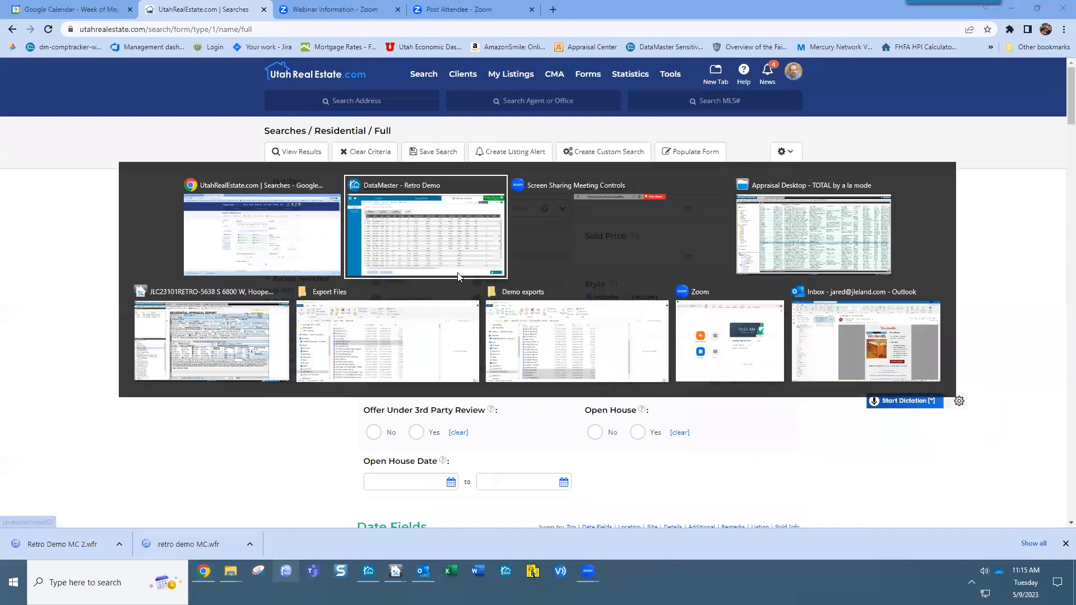
pyautogui.click(273, 426)
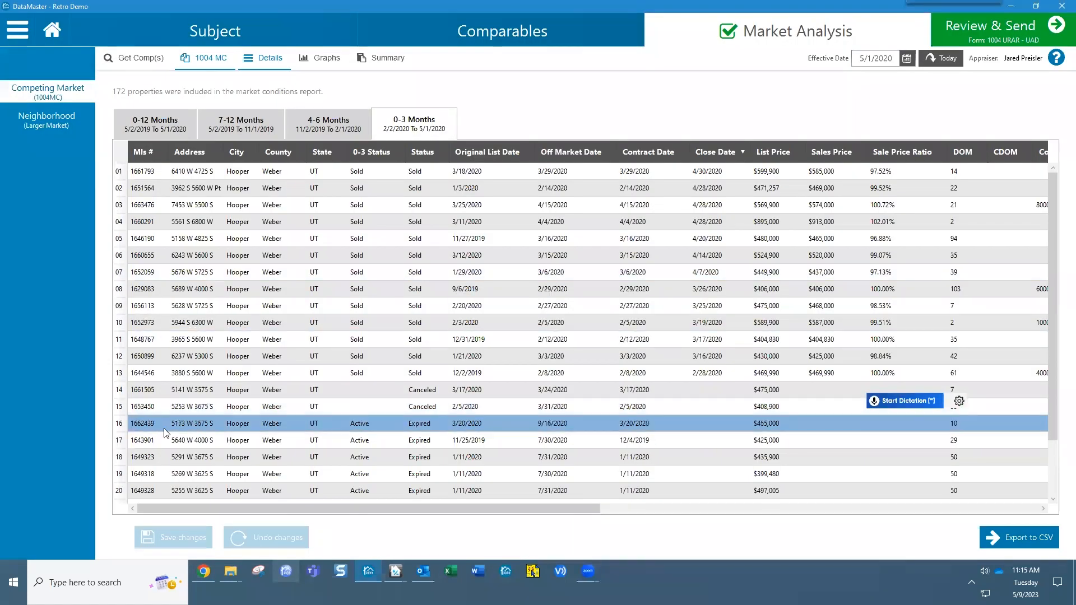
pyautogui.click(119, 426)
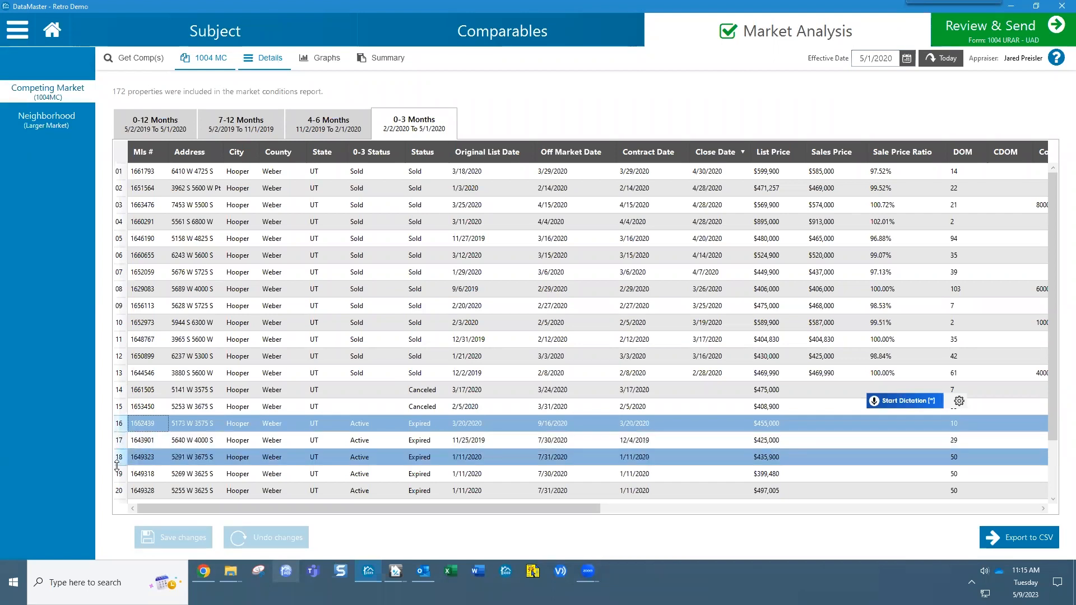
pyautogui.scroll(-2, 127, 479)
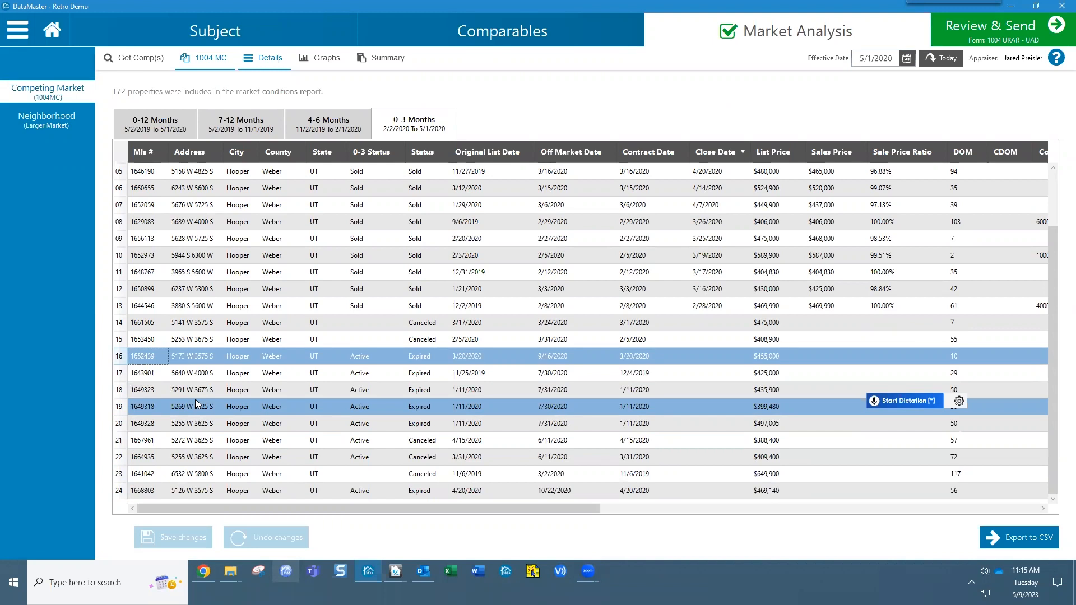
pyautogui.keyDown('shift'); pyautogui.click(374, 377); pyautogui.keyUp('shift')
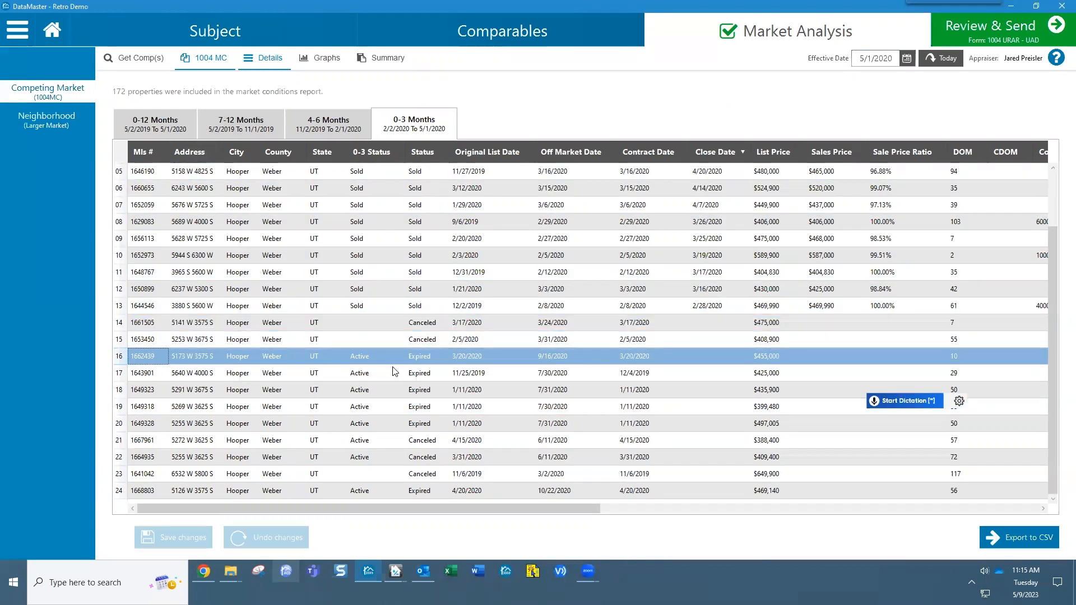
# Step: Review the 1004 MC counts and price ranges of comparable properties currently listed and sold in the prior year
pyautogui.click(211, 59)
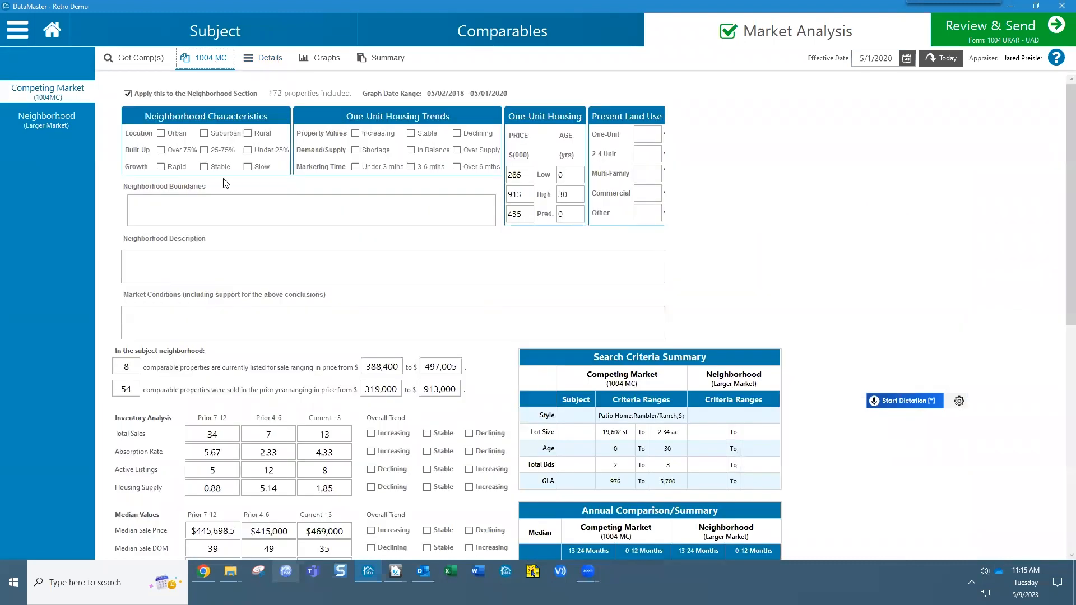
pyautogui.click(125, 368)
pyautogui.moveTo(368, 366); pyautogui.dragTo(465, 367)
pyautogui.click(124, 389)
pyautogui.moveTo(368, 389); pyautogui.dragTo(459, 389)
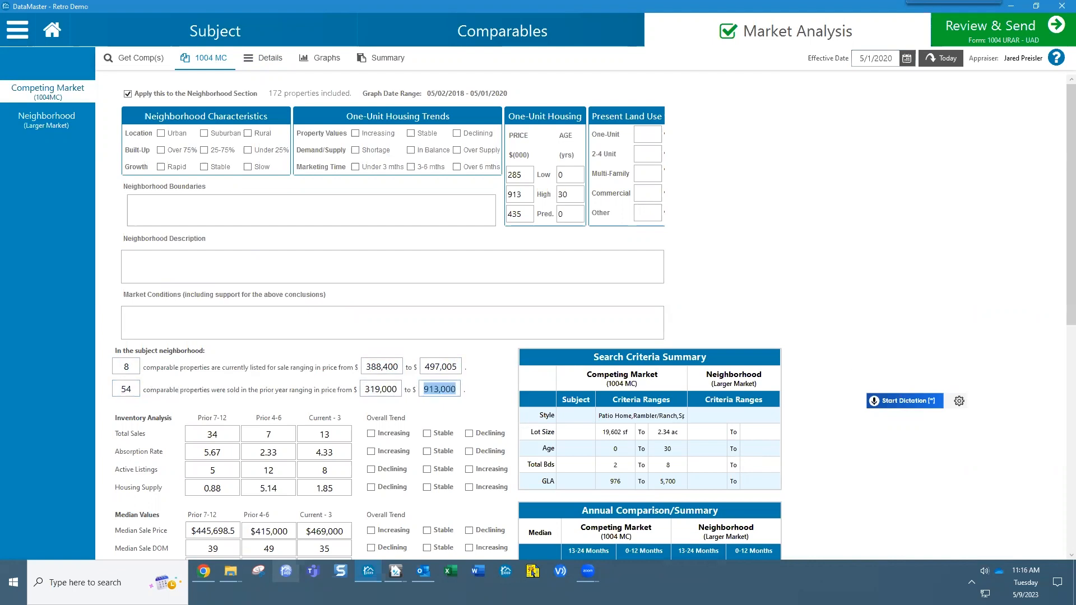
# Step: Check the Active Listings figures for the Current - 3, Prior 4-6 and Prior 7-12 periods in the inventory analysis
pyautogui.moveTo(1061, 289); pyautogui.dragTo(1061, 396)
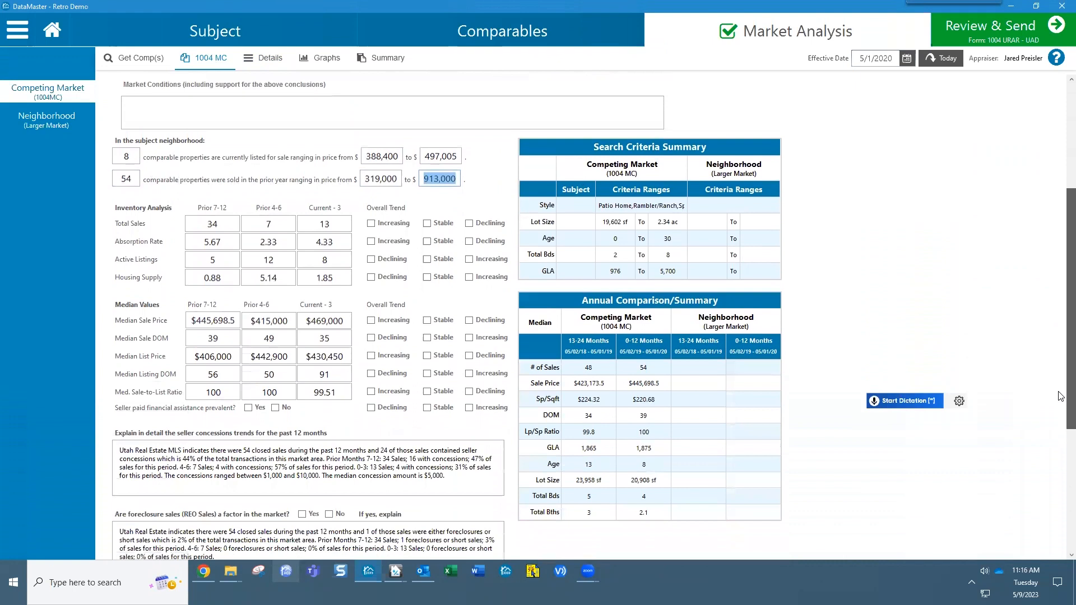
pyautogui.click(322, 262)
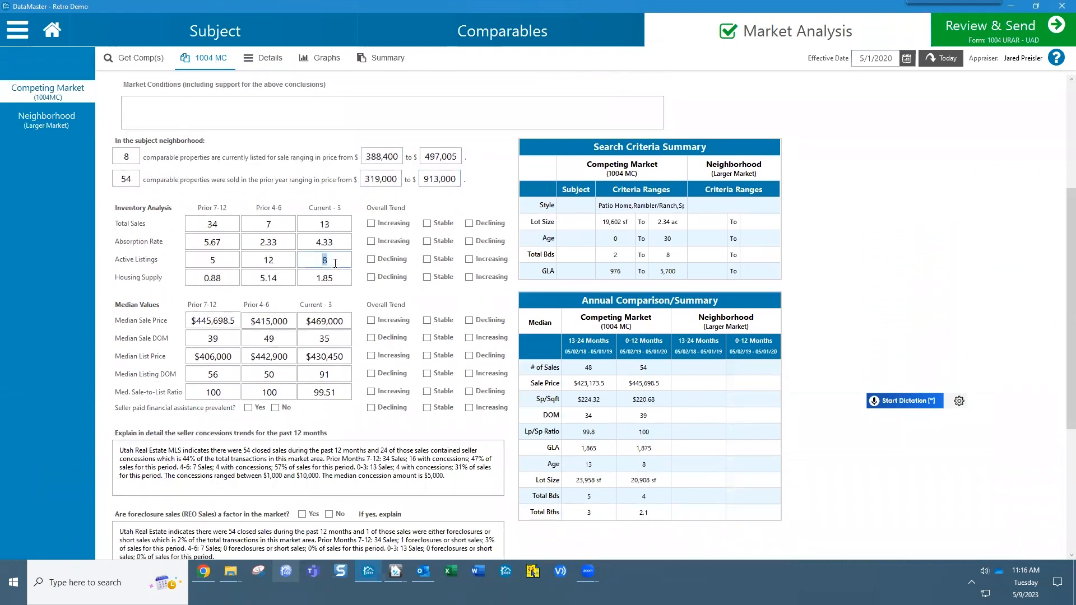
pyautogui.click(274, 260)
pyautogui.click(200, 262)
pyautogui.scroll(3, 370, 278)
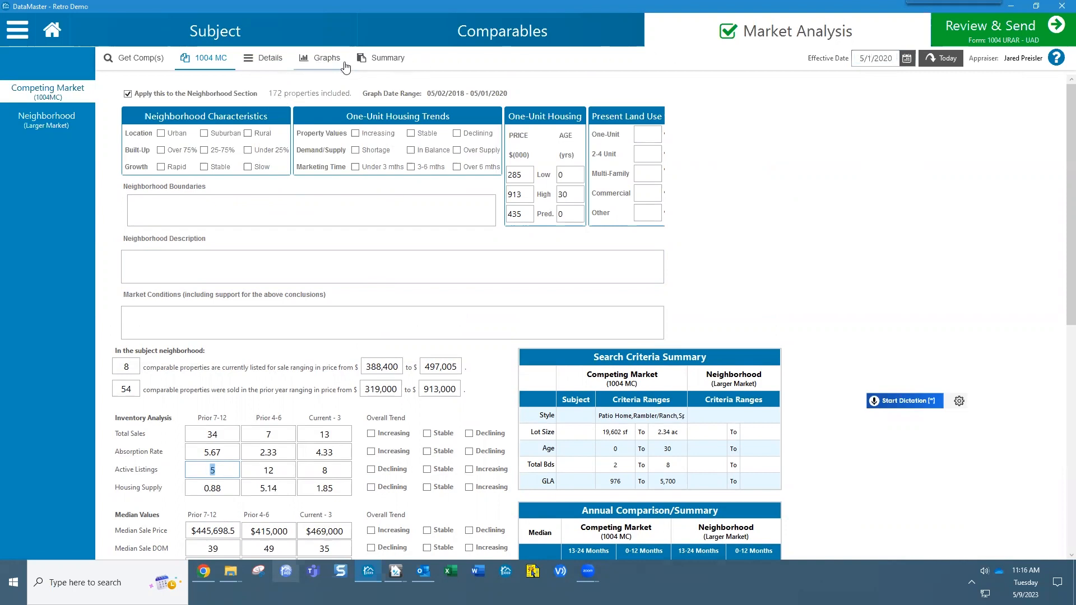
# Step: Review the market conditions summary, from the scatter graph and monthly charts through the full monthly median table
pyautogui.click(382, 62)
pyautogui.moveTo(1068, 185); pyautogui.dragTo(1061, 227)
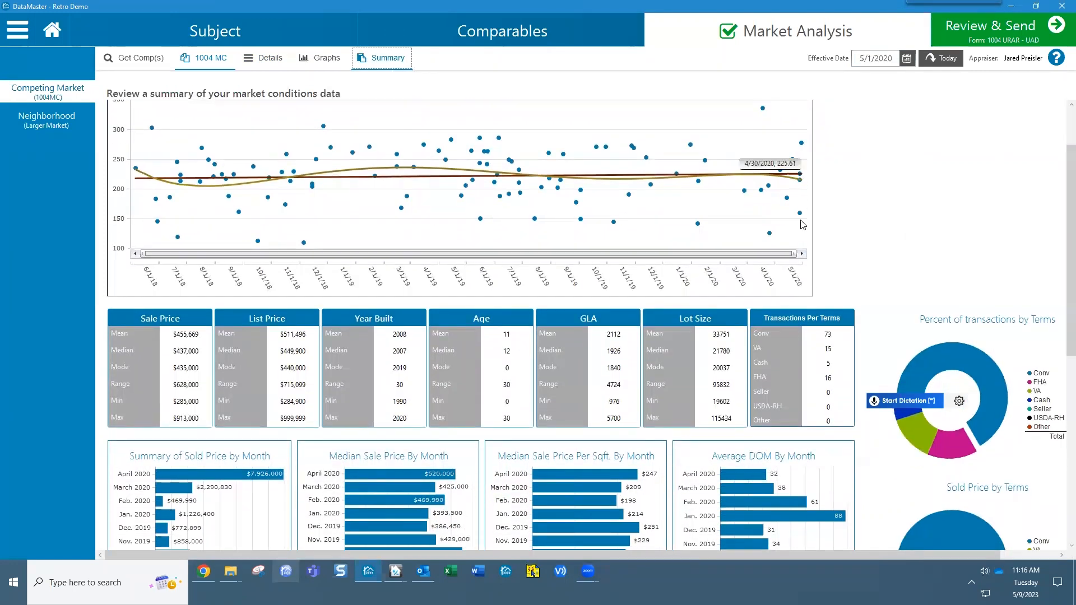
pyautogui.moveTo(1061, 249); pyautogui.dragTo(1060, 297)
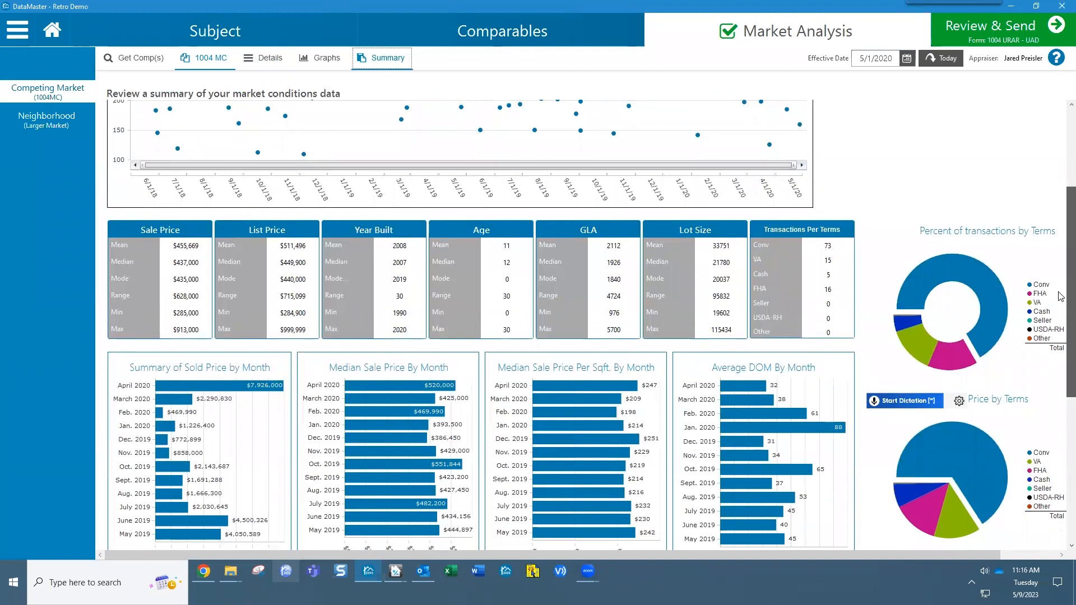
pyautogui.moveTo(1061, 297); pyautogui.dragTo(1061, 472)
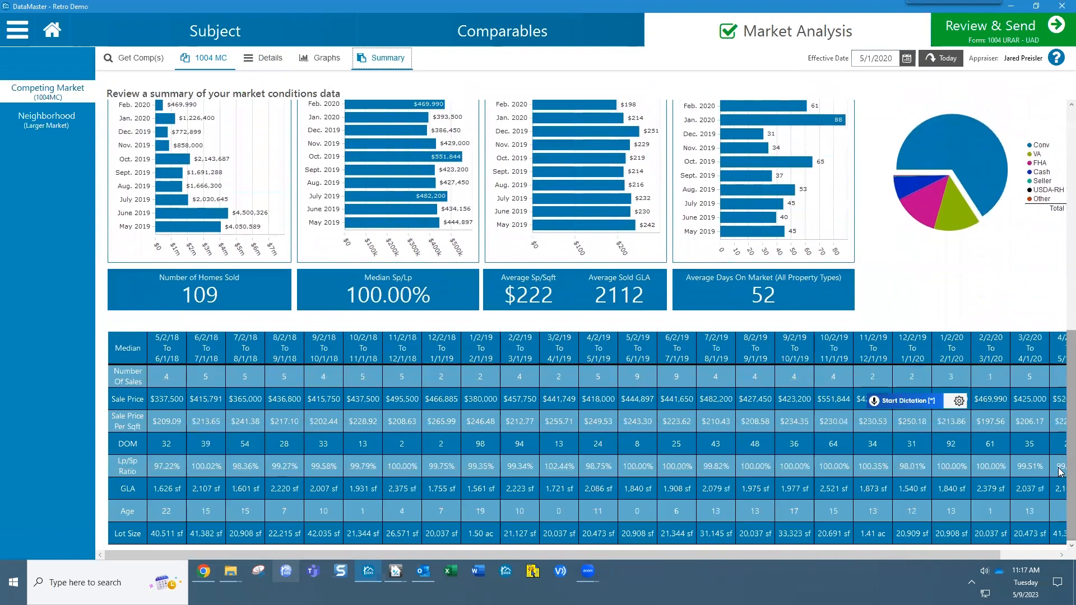
pyautogui.moveTo(279, 554); pyautogui.dragTo(343, 555)
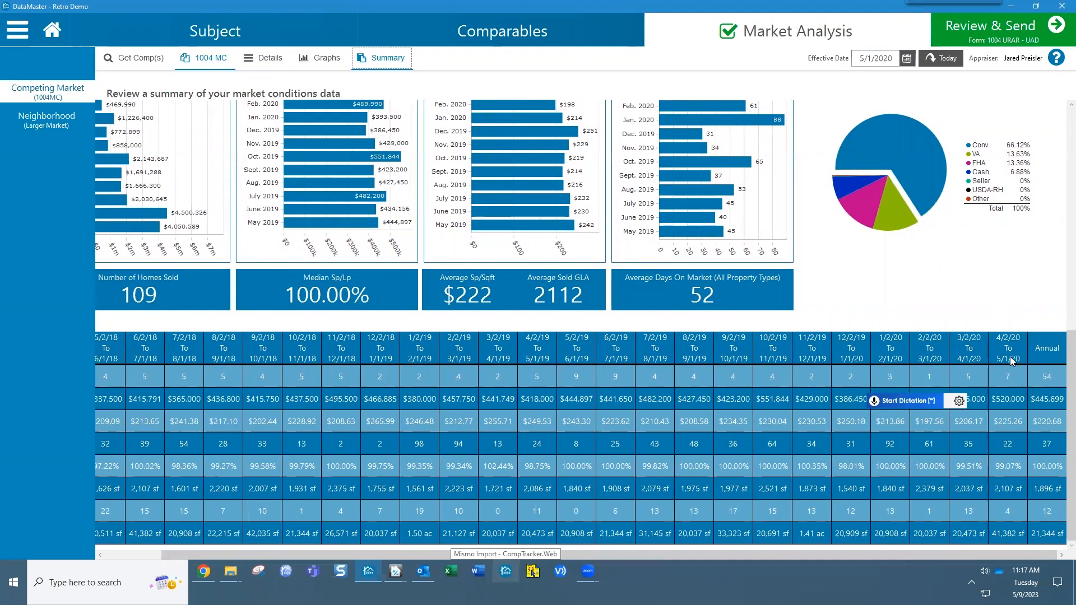
pyautogui.moveTo(738, 554); pyautogui.dragTo(628, 555)
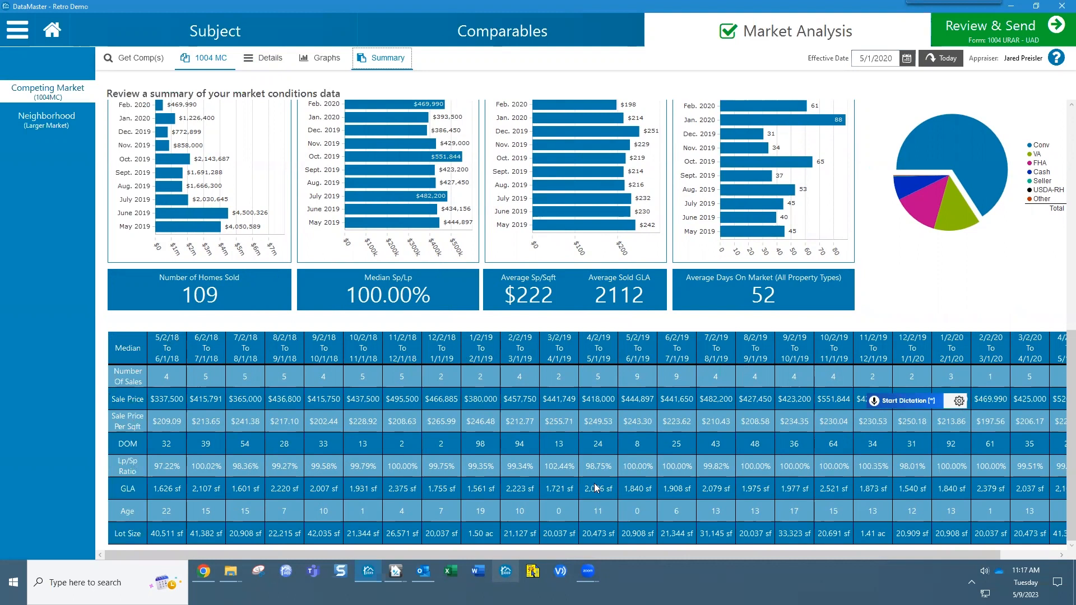
pyautogui.moveTo(580, 556); pyautogui.dragTo(720, 557)
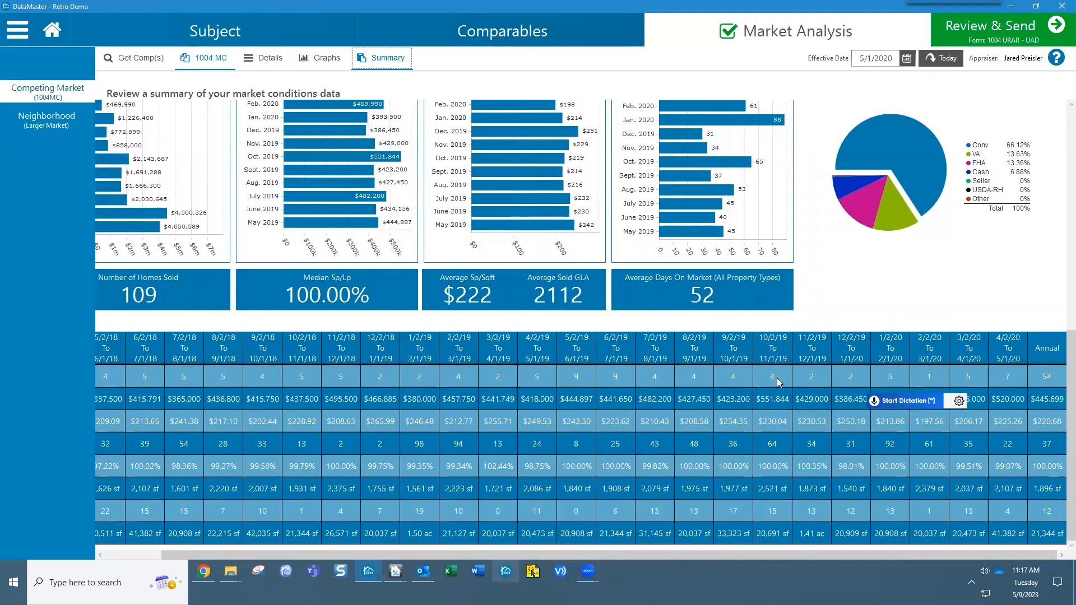
# Step: Set the market analysis graph date display range to 12 months from the effective date and save the settings
pyautogui.click(25, 35)
pyautogui.click(45, 200)
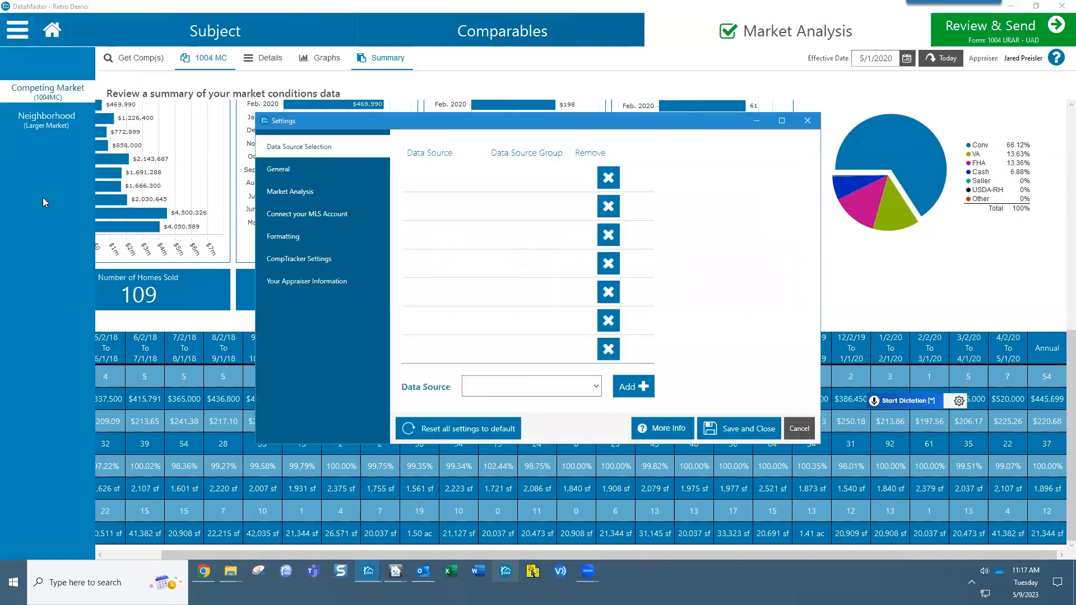
pyautogui.click(307, 196)
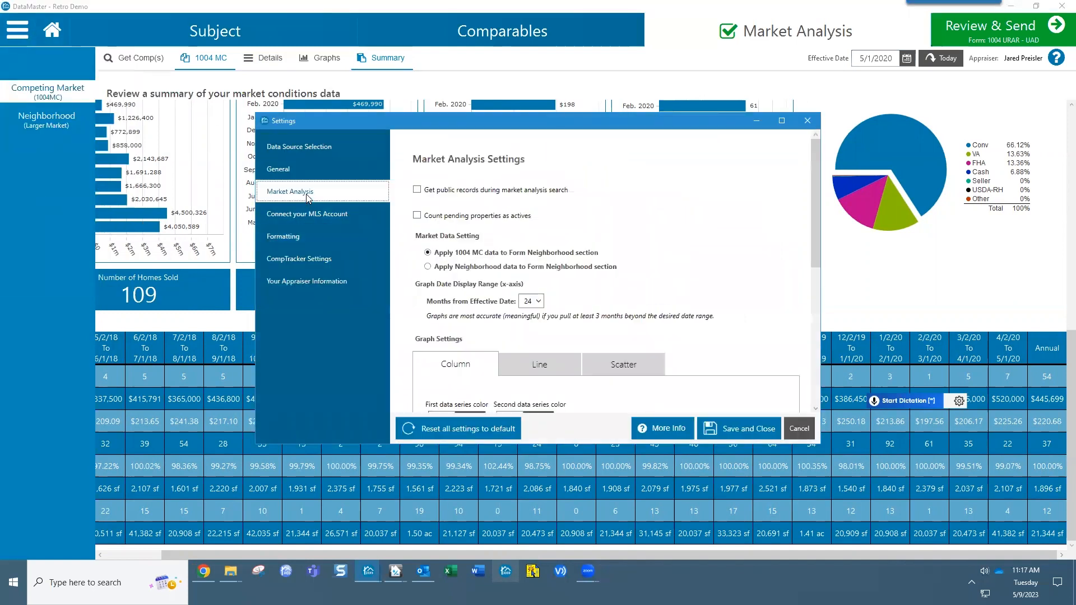
pyautogui.click(538, 303)
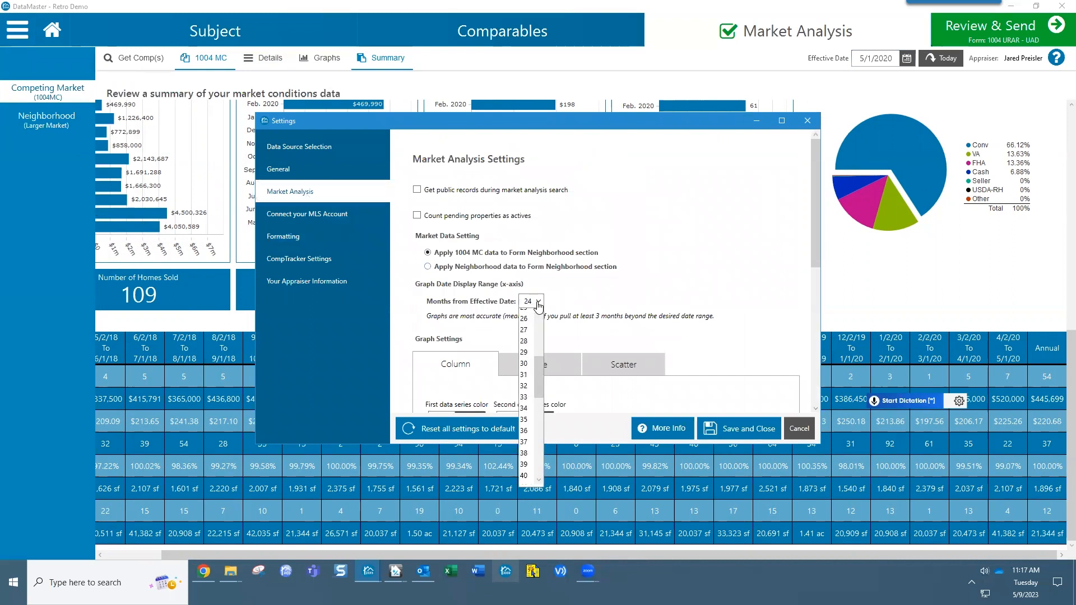
pyautogui.moveTo(541, 411); pyautogui.dragTo(541, 380)
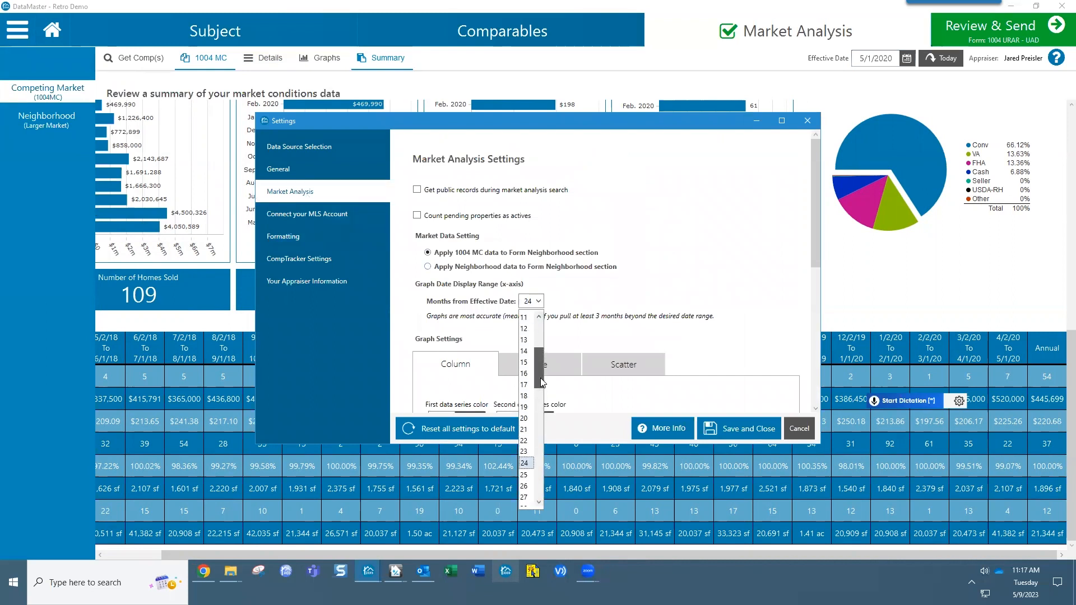
pyautogui.click(525, 329)
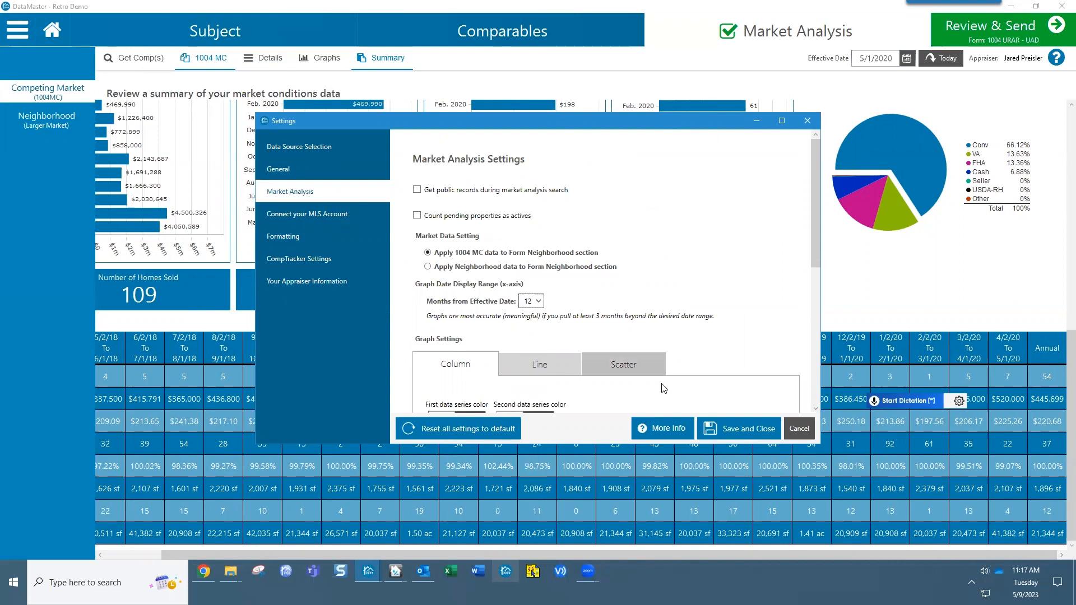
pyautogui.click(738, 430)
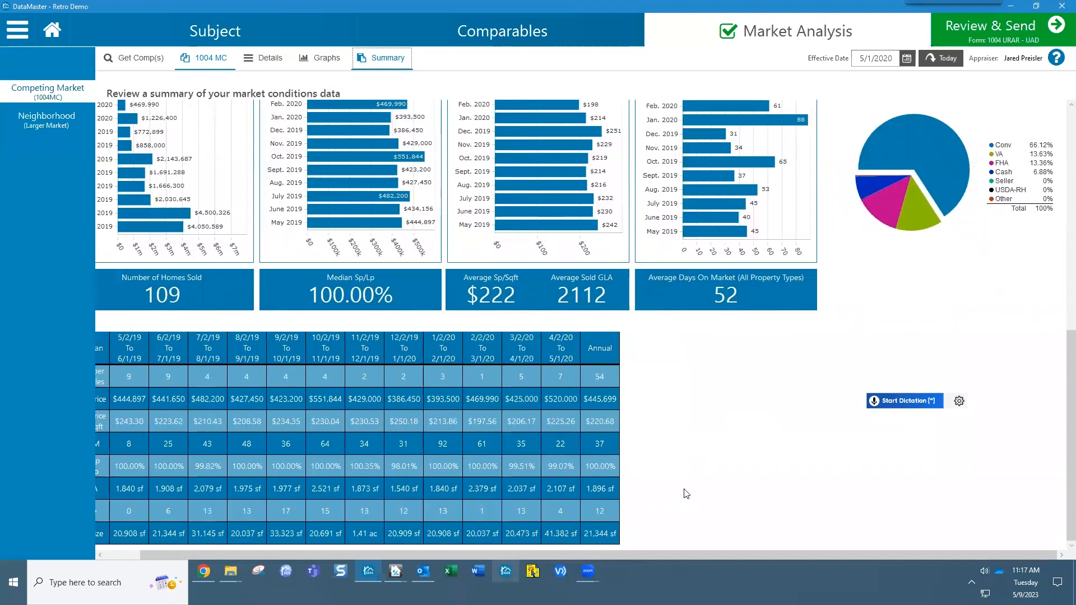
# Step: Check the monthly median table in the summary and the Competing Market graphs with the 12-month range
pyautogui.moveTo(687, 558); pyautogui.dragTo(611, 554)
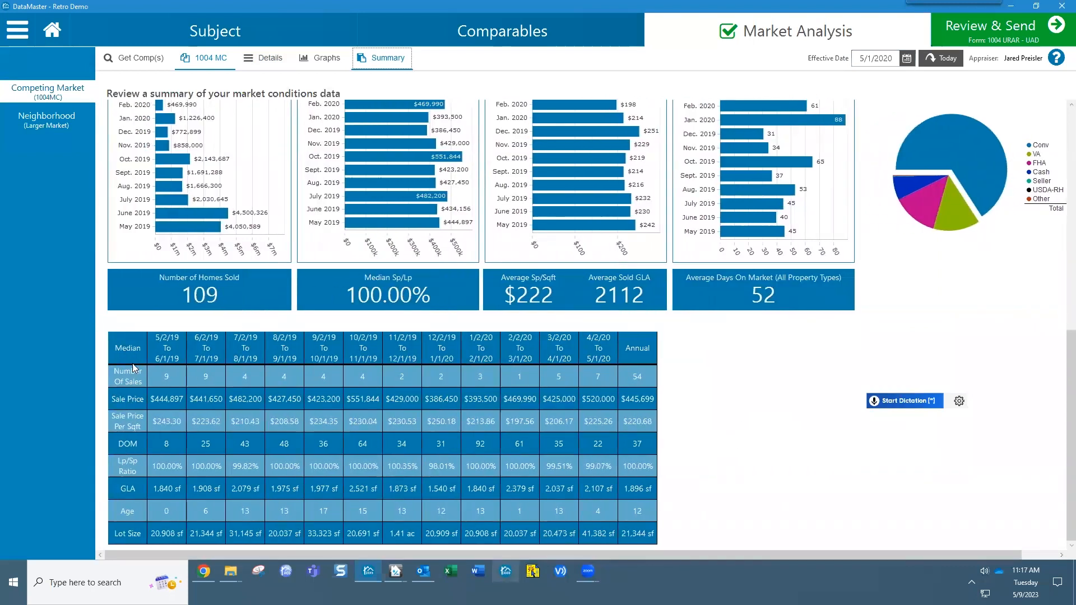
pyautogui.scroll(8, 385, 125)
pyautogui.click(331, 61)
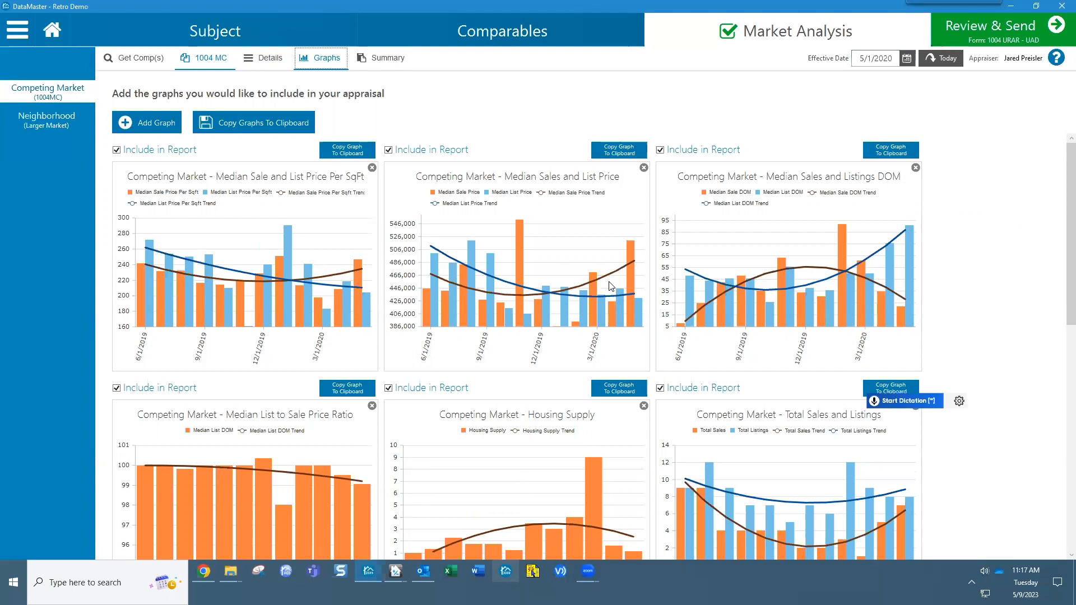
# Step: Inspect the canceled listing 1653450 in the 0-3 Months details and compare with the 0-12 Months list
pyautogui.click(274, 65)
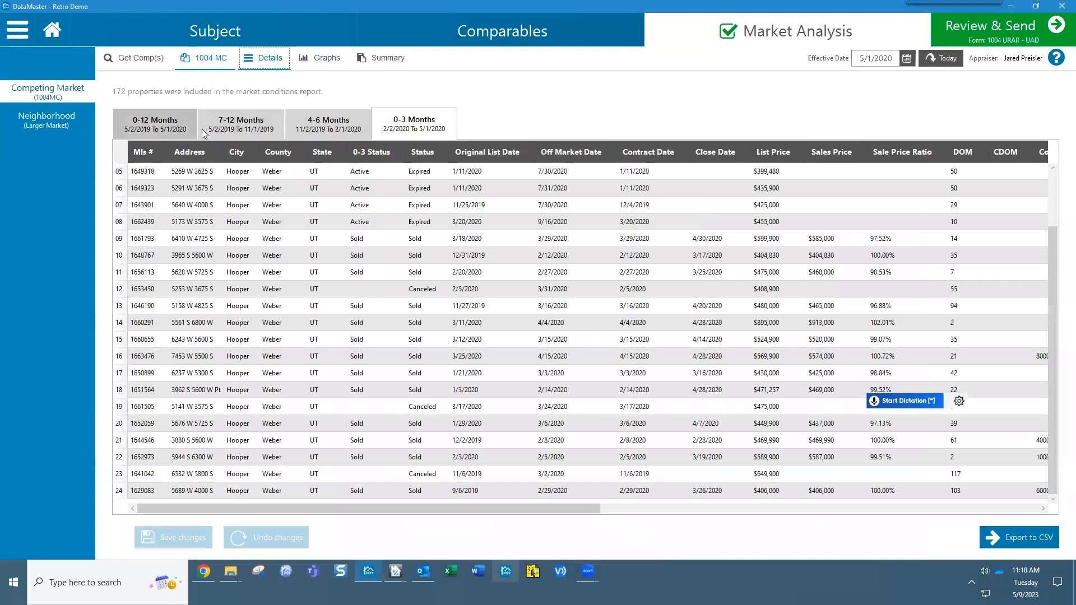
pyautogui.click(407, 123)
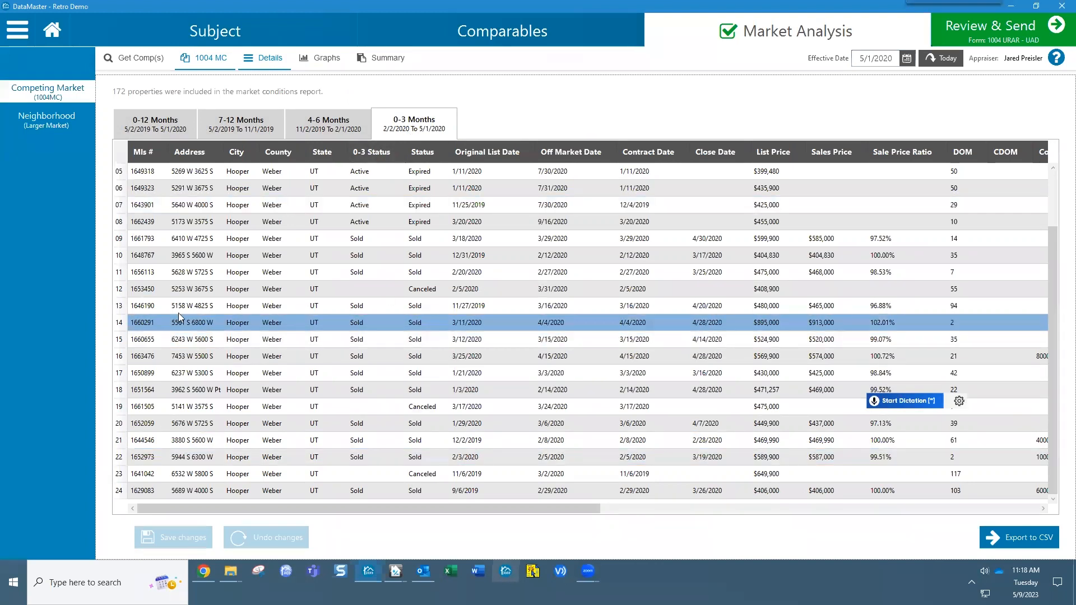
pyautogui.click(121, 296)
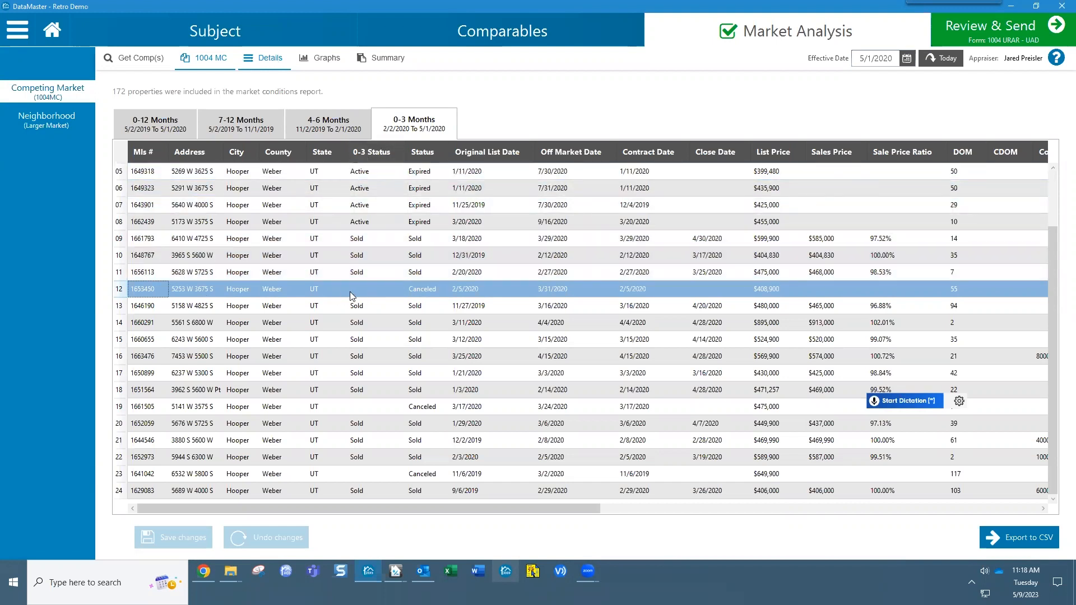
pyautogui.click(152, 129)
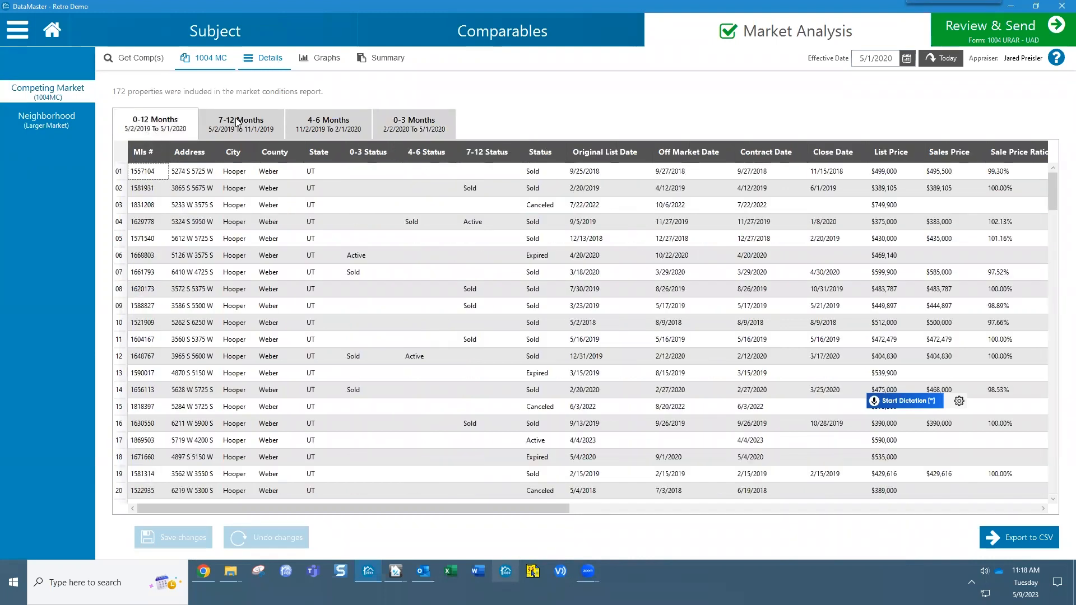
pyautogui.click(417, 128)
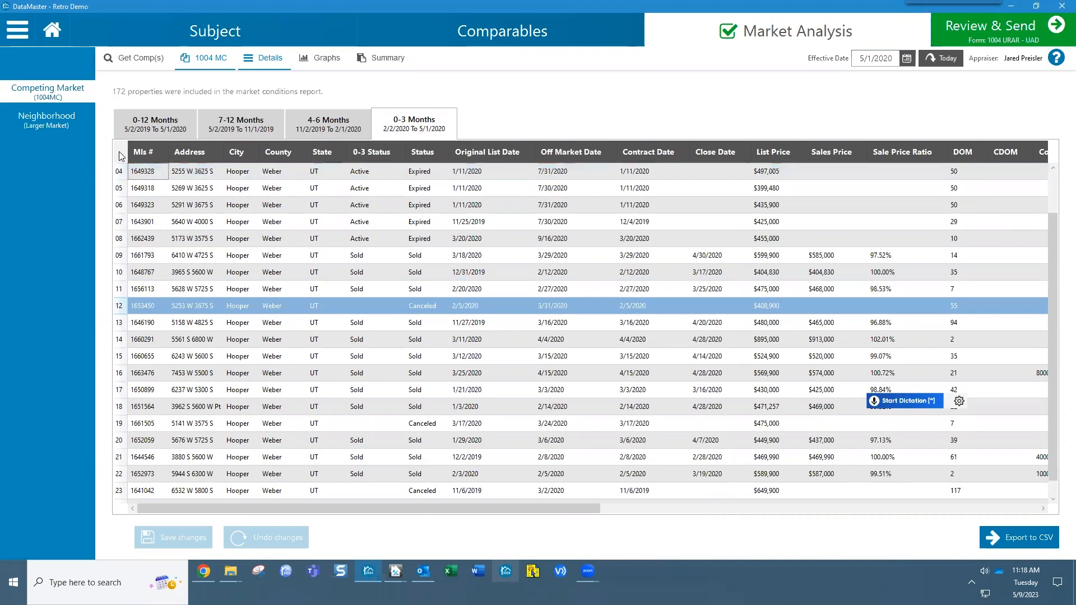
# Step: Sort the 0-12 Months properties by MLS number in ascending order and examine the period statuses of the 2020 listings
pyautogui.click(143, 124)
pyautogui.click(147, 154)
pyautogui.scroll(-4, 162, 288)
pyautogui.scroll(-12, 161, 286)
pyautogui.scroll(-1, 160, 367)
pyautogui.scroll(-8, 161, 368)
pyautogui.scroll(-8, 160, 368)
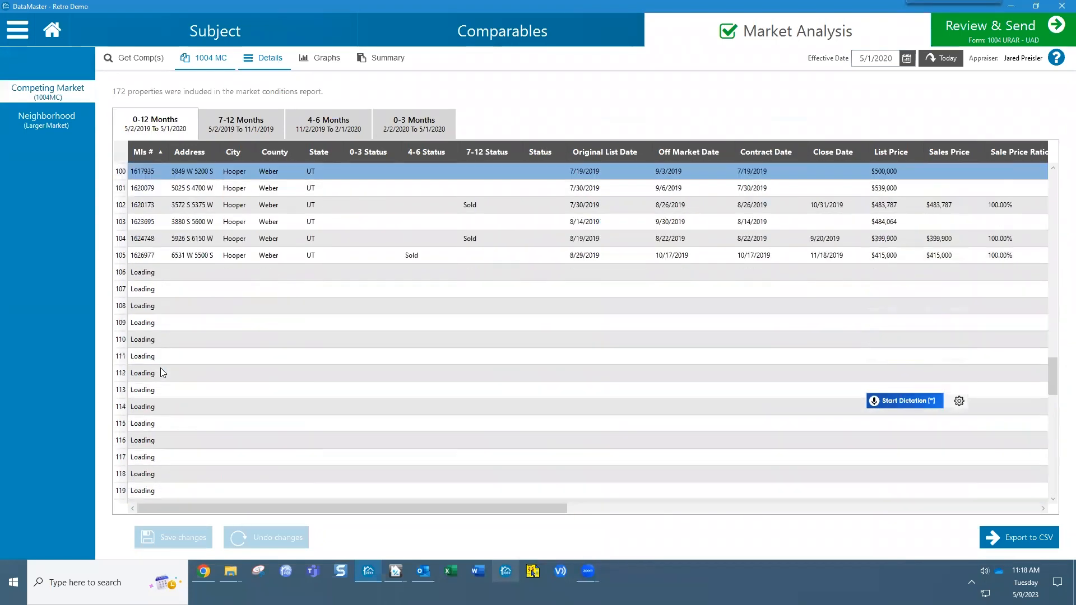
pyautogui.scroll(-17, 160, 367)
pyautogui.scroll(14, 161, 368)
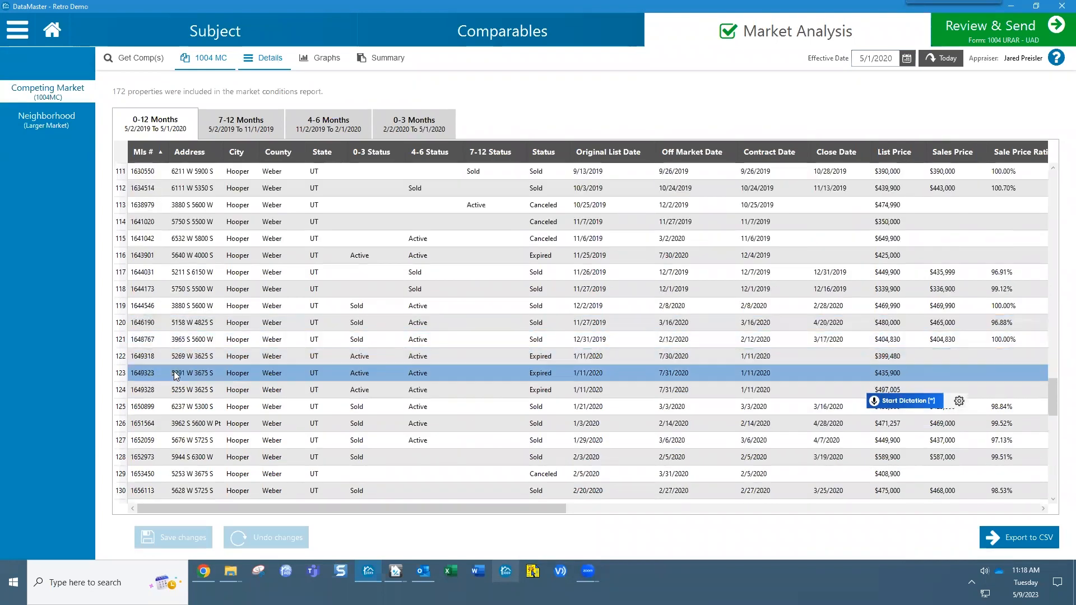
pyautogui.scroll(-6, 175, 375)
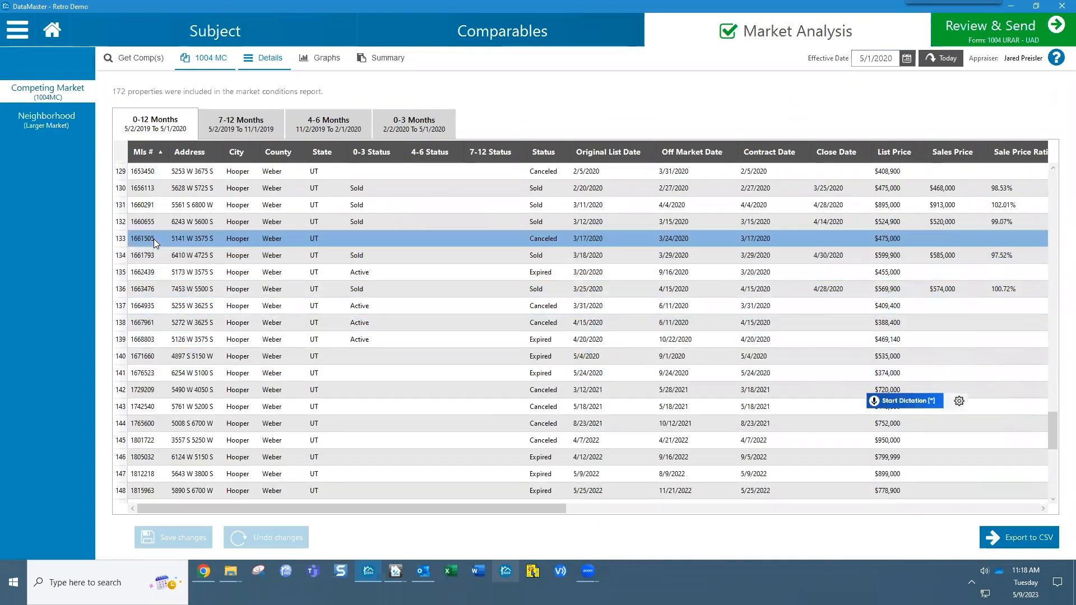
# Step: Sort the 0-12 Months properties by contract date in descending order, after a brief look at the 0-3 Months details
pyautogui.click(405, 125)
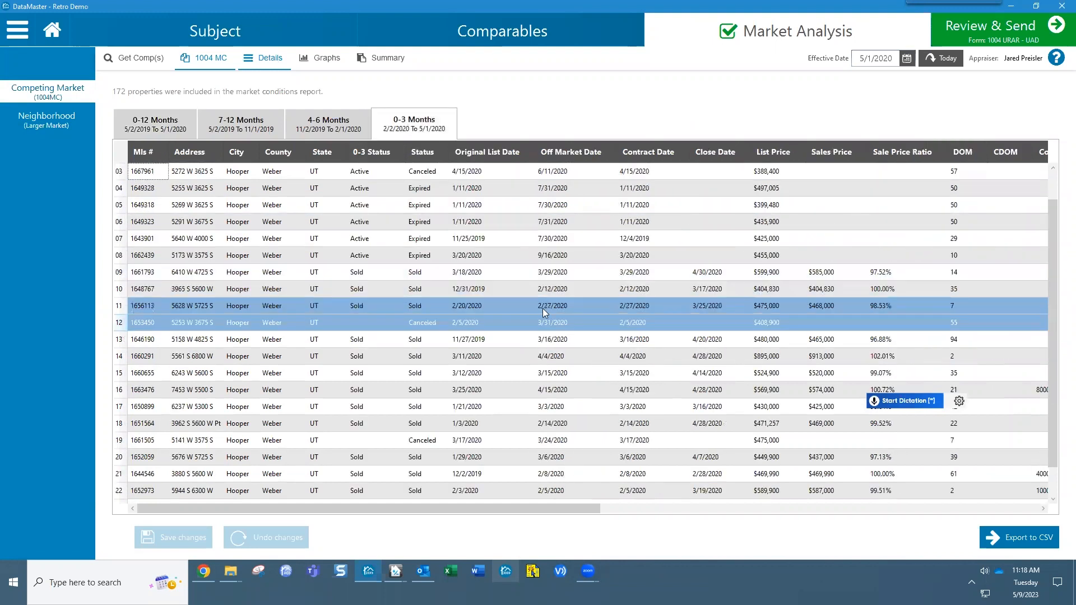
pyautogui.click(157, 121)
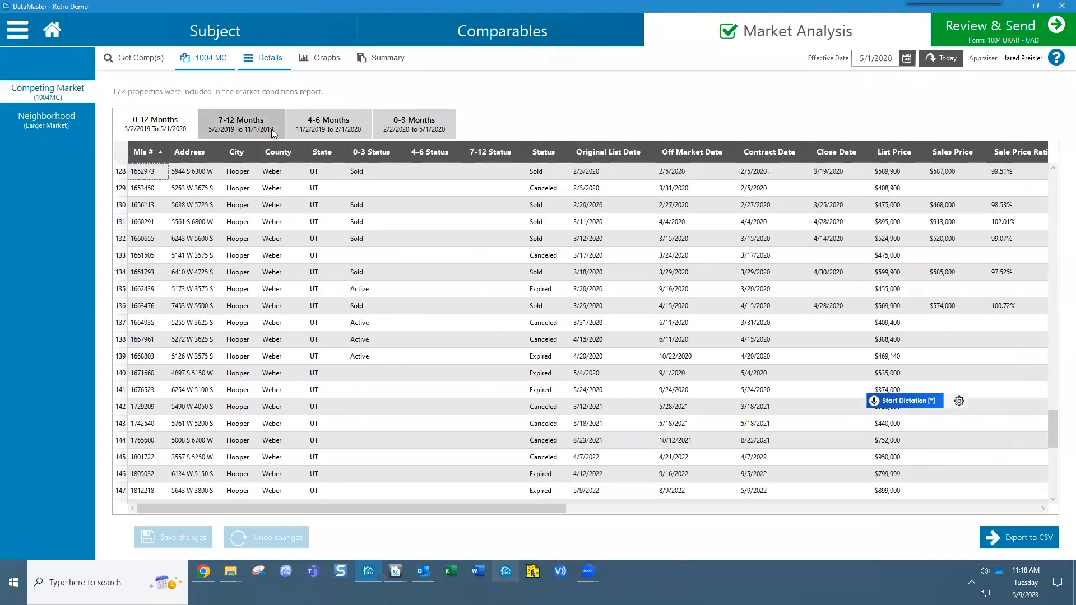
pyautogui.click(762, 150)
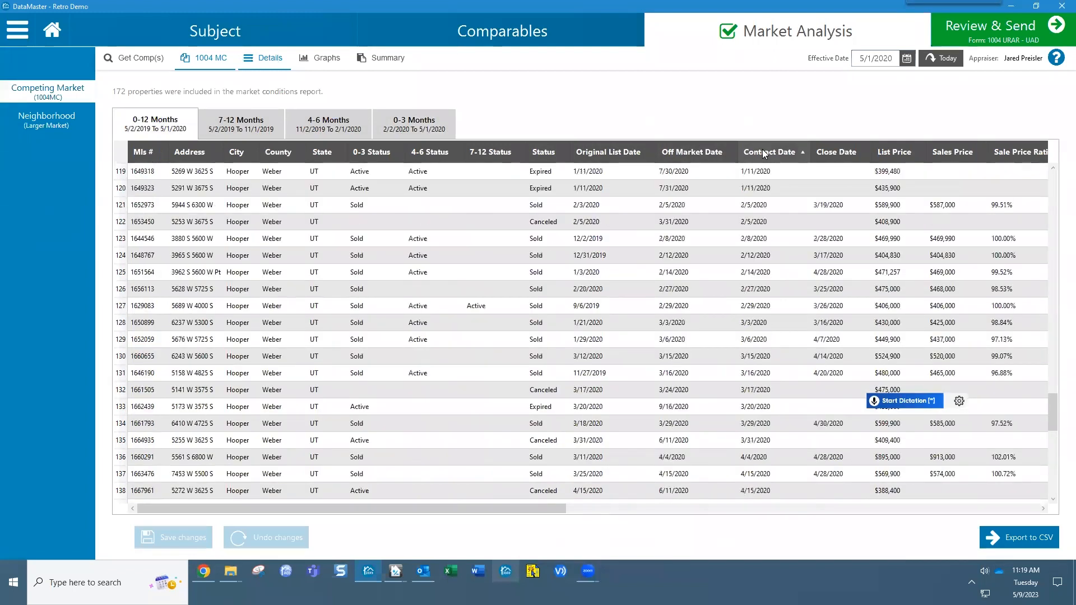
pyautogui.scroll(4, 763, 150)
pyautogui.click(764, 150)
pyautogui.moveTo(1054, 388); pyautogui.dragTo(1039, 165)
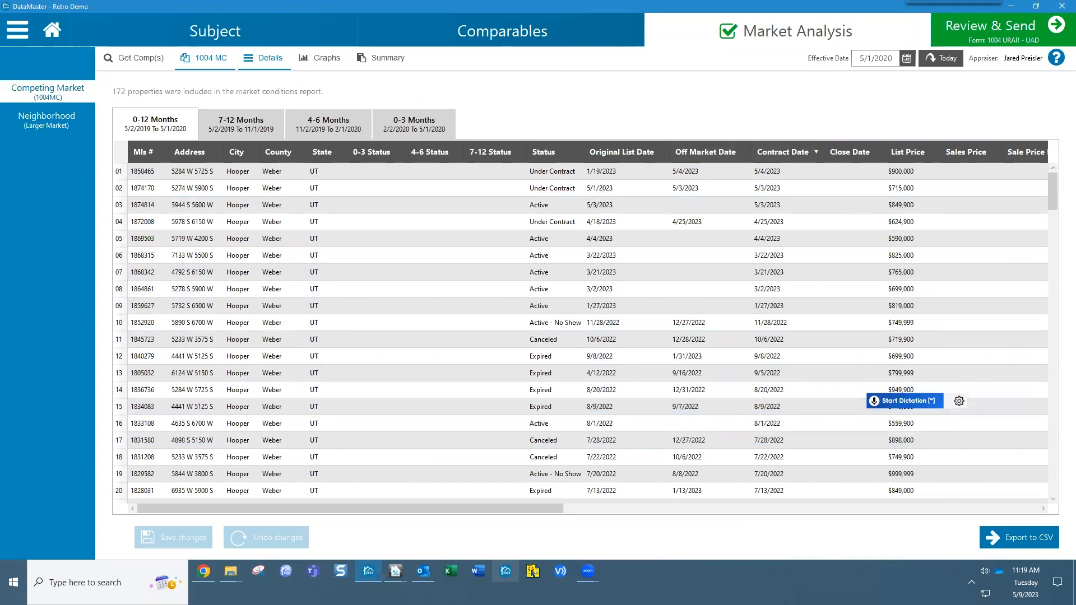
# Step: Examine the period statuses of the 0-12 Months listings whose contract dates fall after the effective date
pyautogui.moveTo(1054, 193); pyautogui.dragTo(1054, 217)
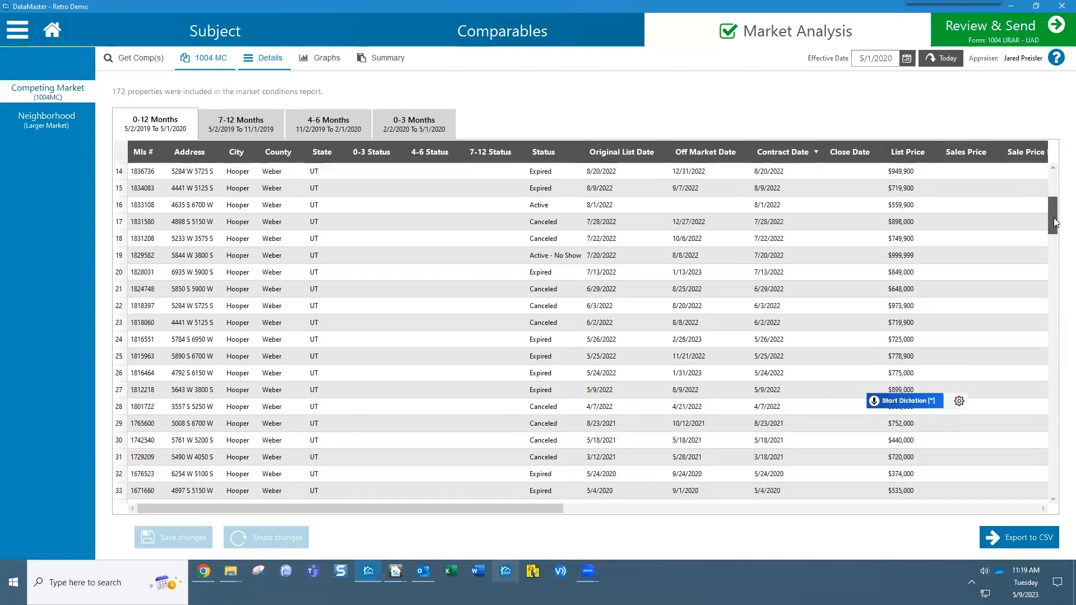
pyautogui.click(269, 307)
pyautogui.click(264, 322)
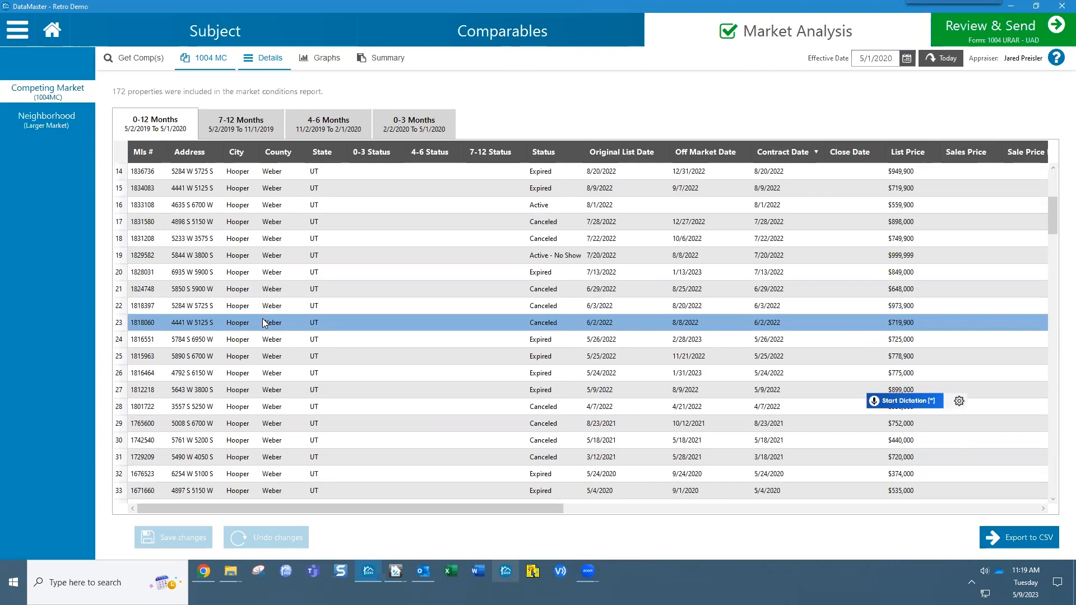
pyautogui.moveTo(264, 322); pyautogui.dragTo(245, 242)
# Step: Select canceled listing 1653450 in the 0-3 Months details and locate the same listing in the 0-12 Months list
pyautogui.click(408, 125)
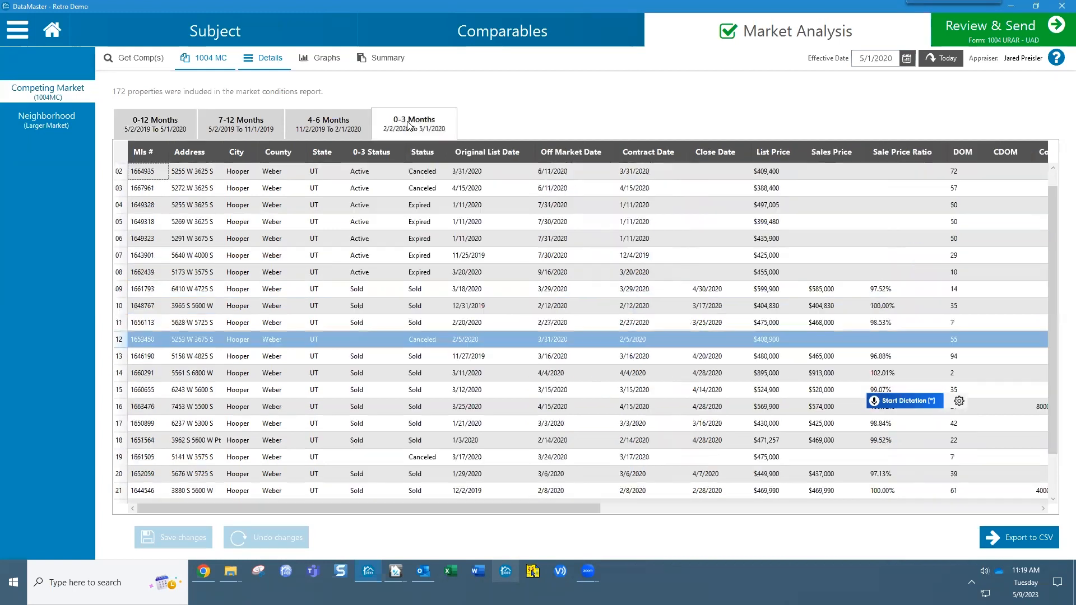
pyautogui.click(157, 339)
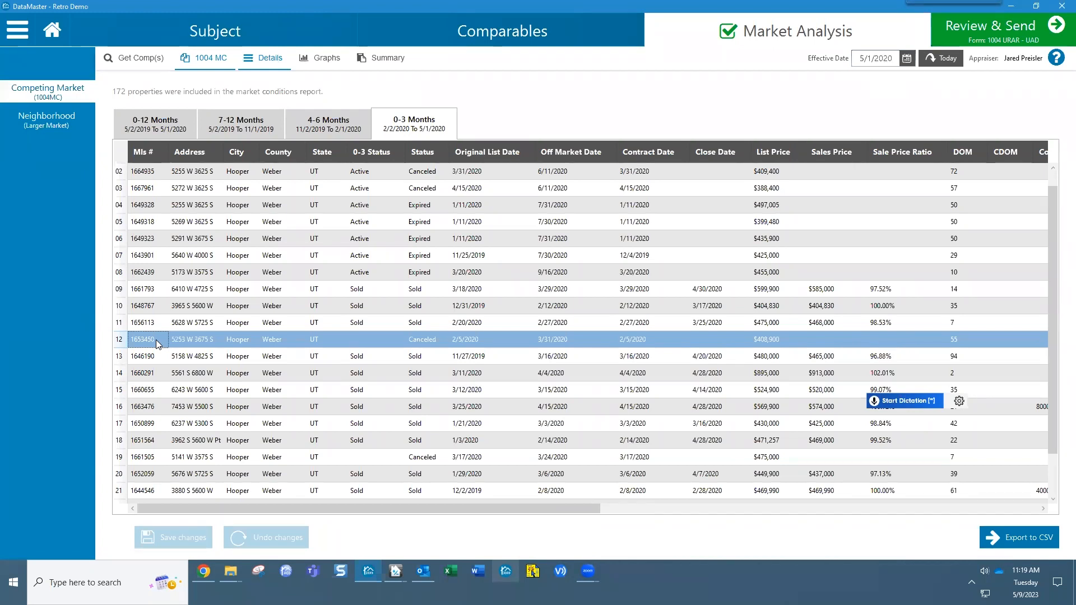
pyautogui.click(165, 122)
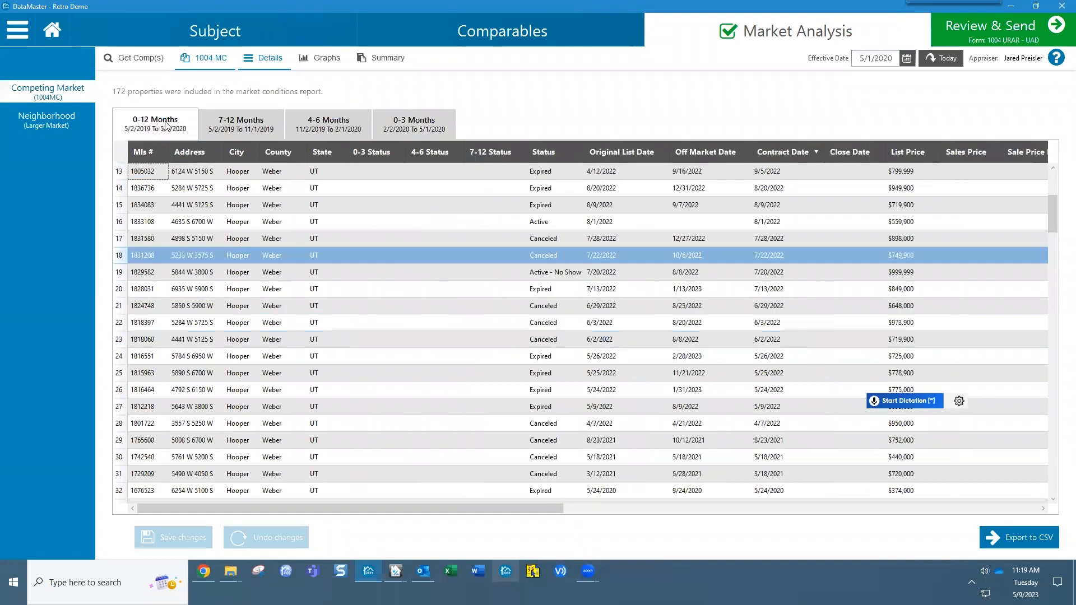
pyautogui.click(163, 306)
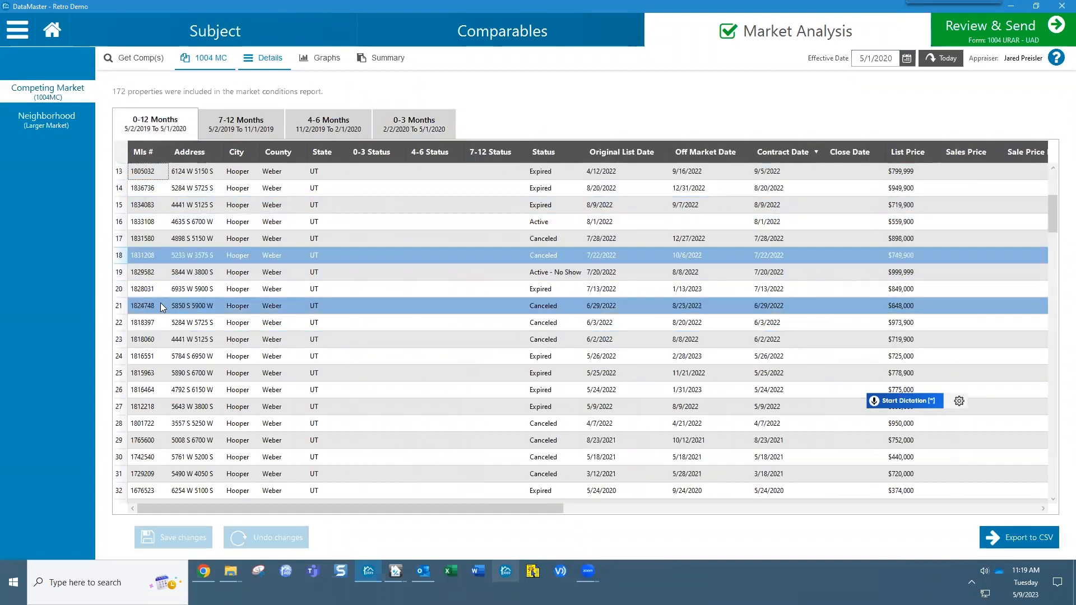
pyautogui.scroll(-1, 461, 341)
pyautogui.scroll(-4, 461, 341)
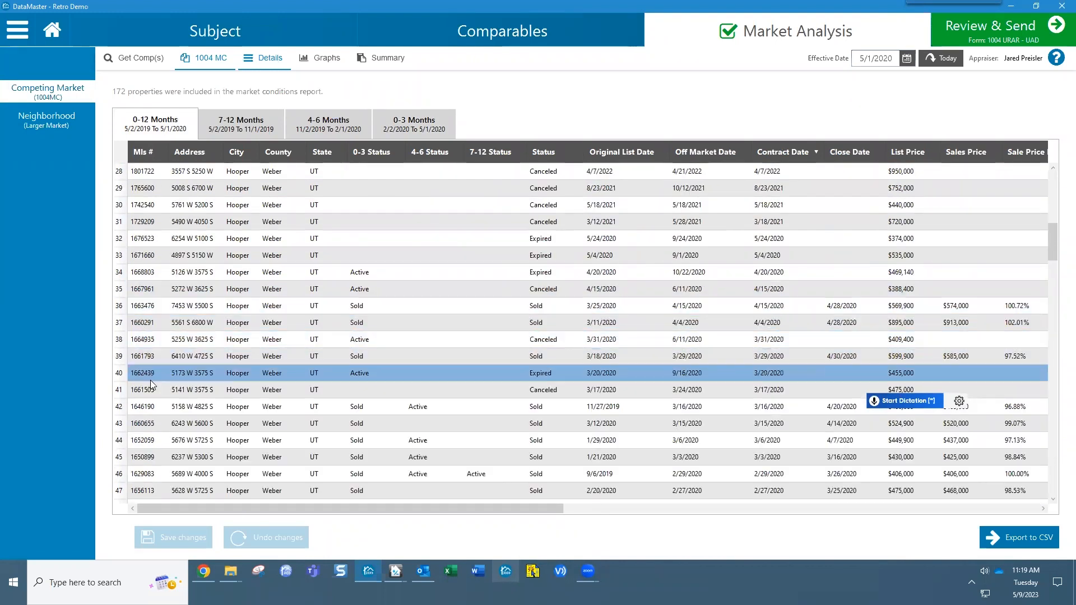
pyautogui.click(152, 460)
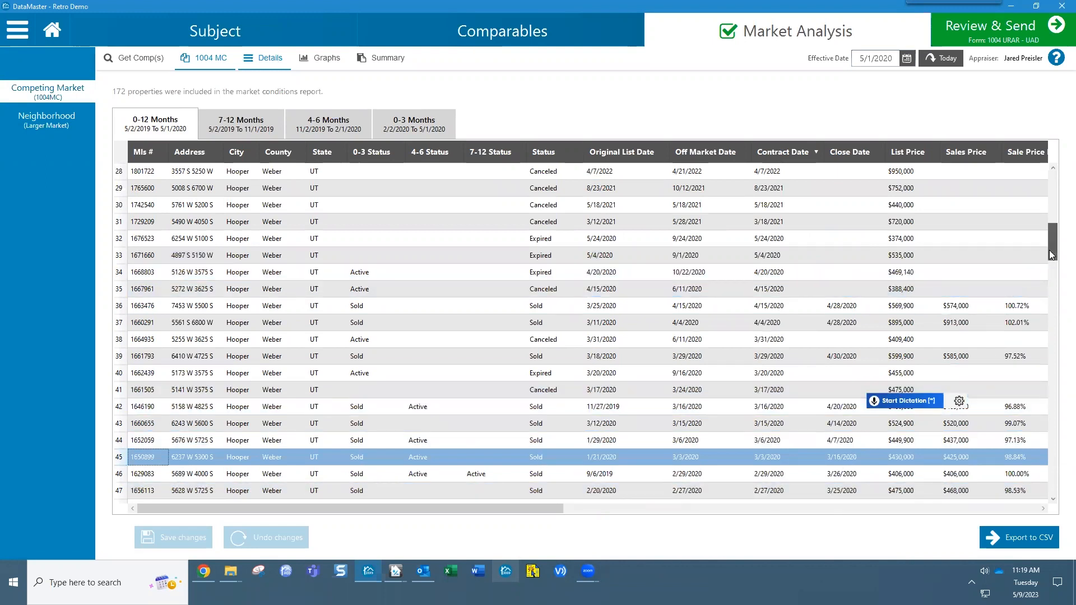
pyautogui.scroll(-2, 1050, 254)
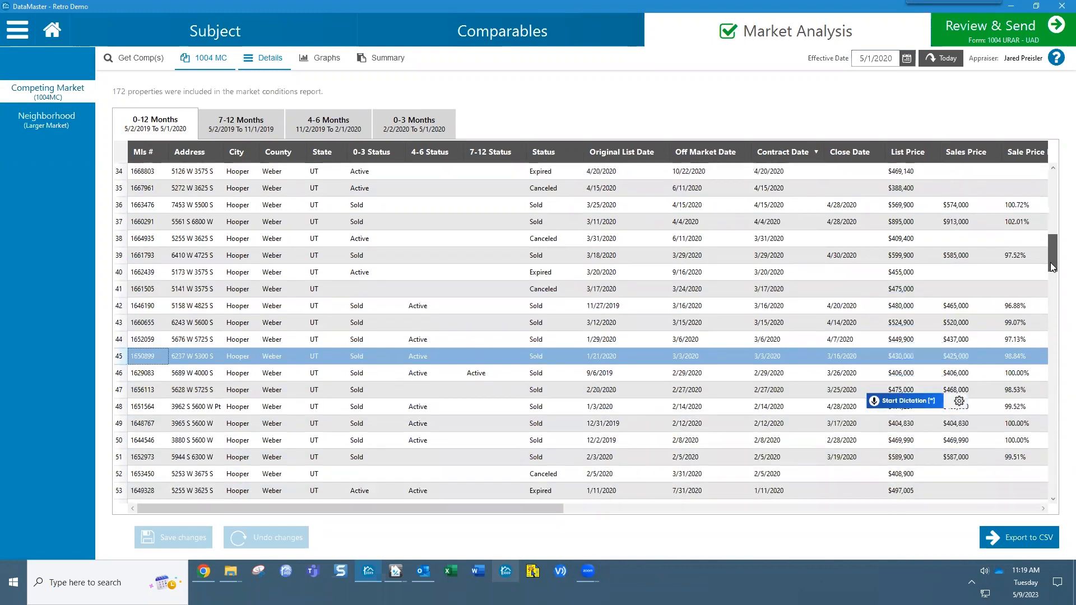
pyautogui.scroll(-1, 1051, 266)
pyautogui.click(306, 463)
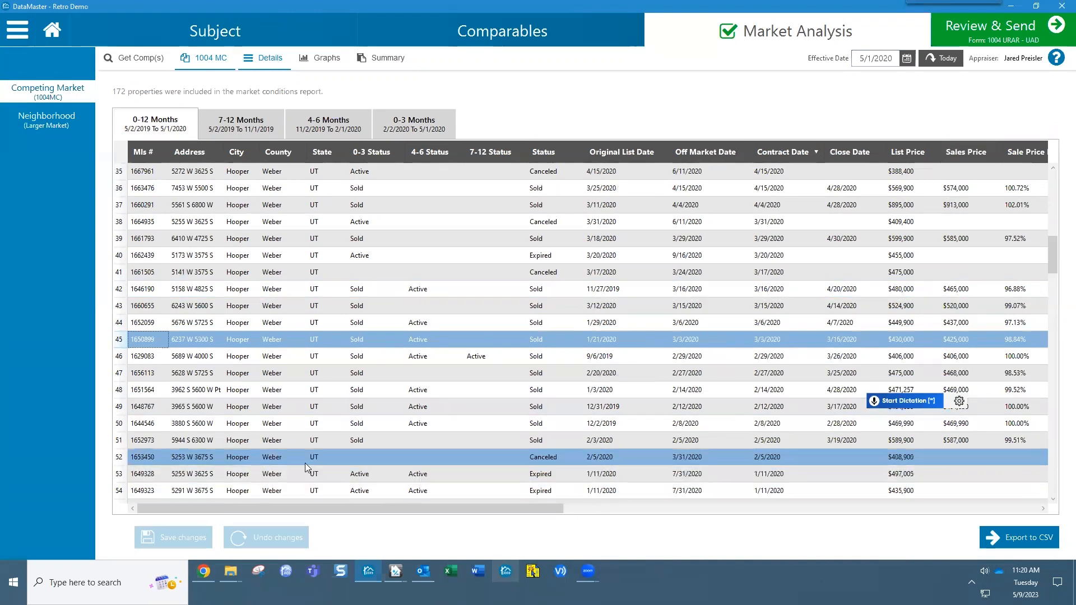
pyautogui.click(121, 462)
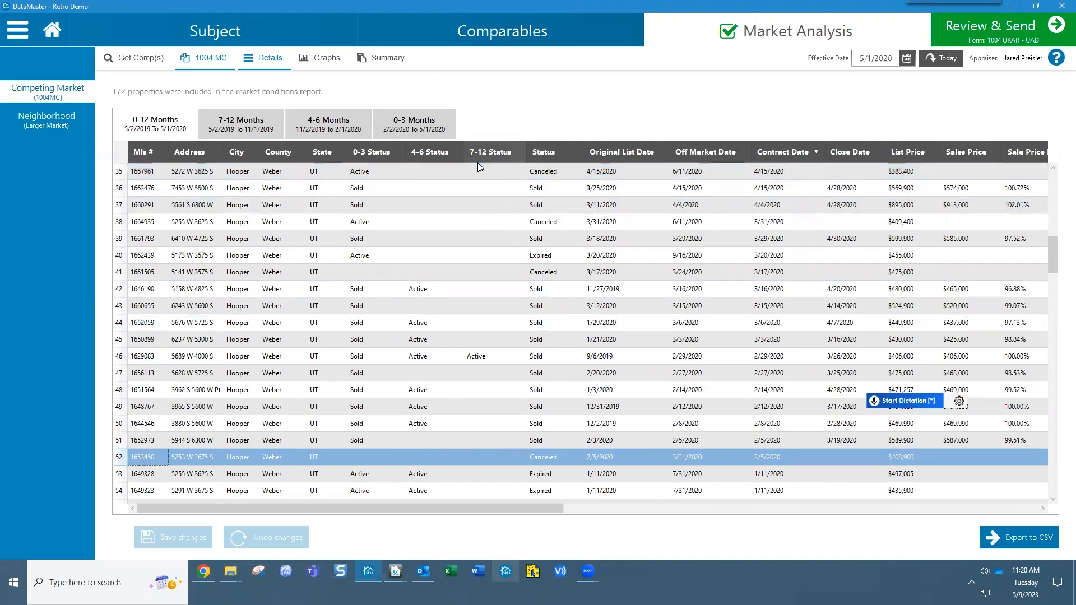
# Step: Compare listing 1629083's 7-12 status with its close, contract, off-market and list dates, and open the 7-12 Months details
pyautogui.click(494, 357)
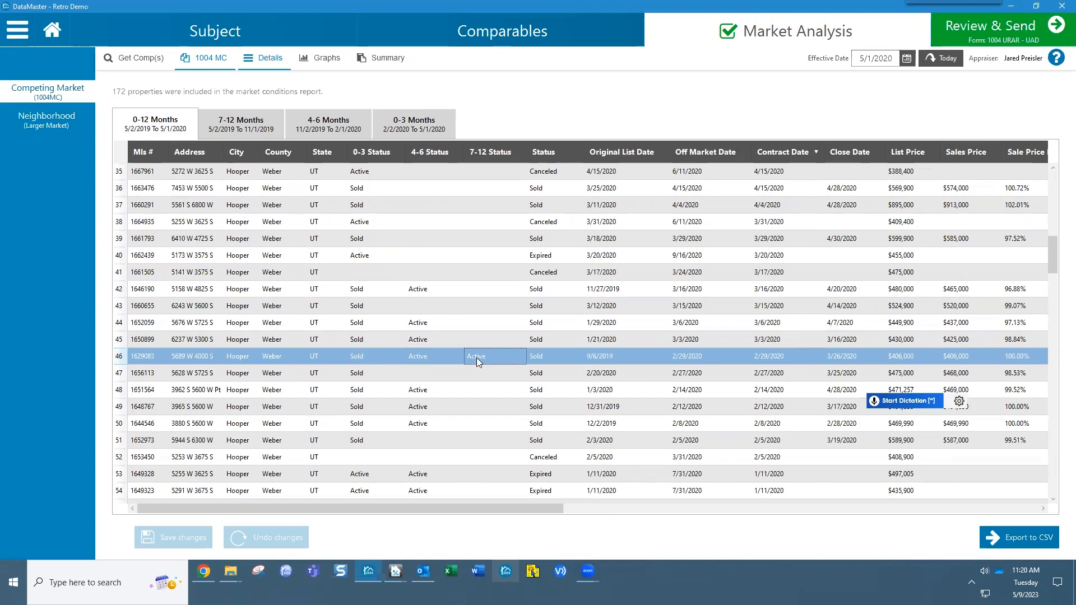
pyautogui.click(845, 358)
pyautogui.click(780, 357)
pyautogui.click(673, 360)
pyautogui.click(589, 357)
pyautogui.click(266, 132)
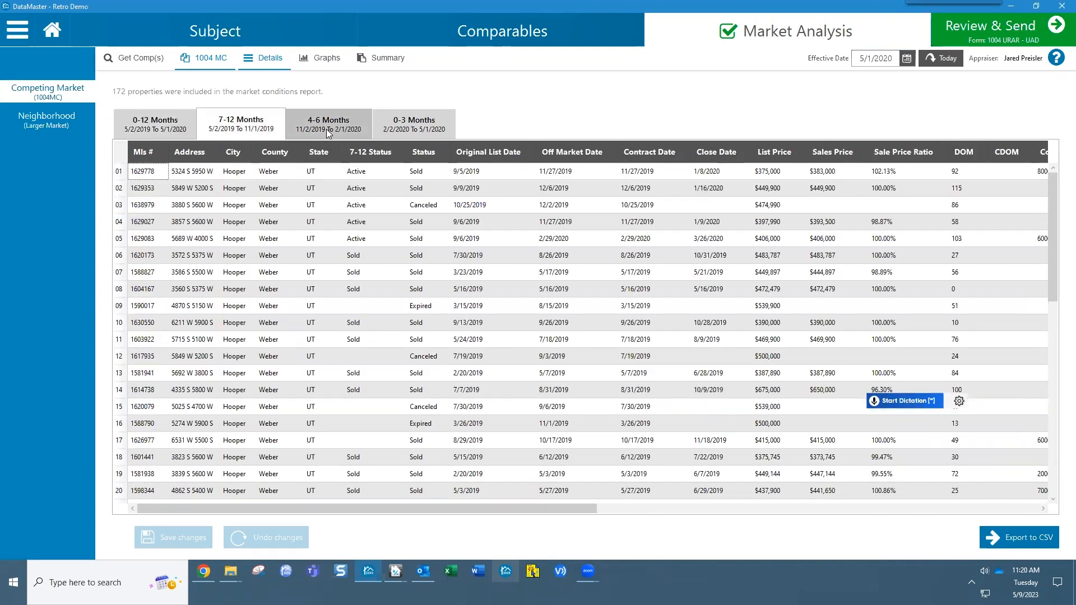
# Step: Review the Competing Market graphs and the 1004 MC form with its neighborhood section
pyautogui.click(311, 67)
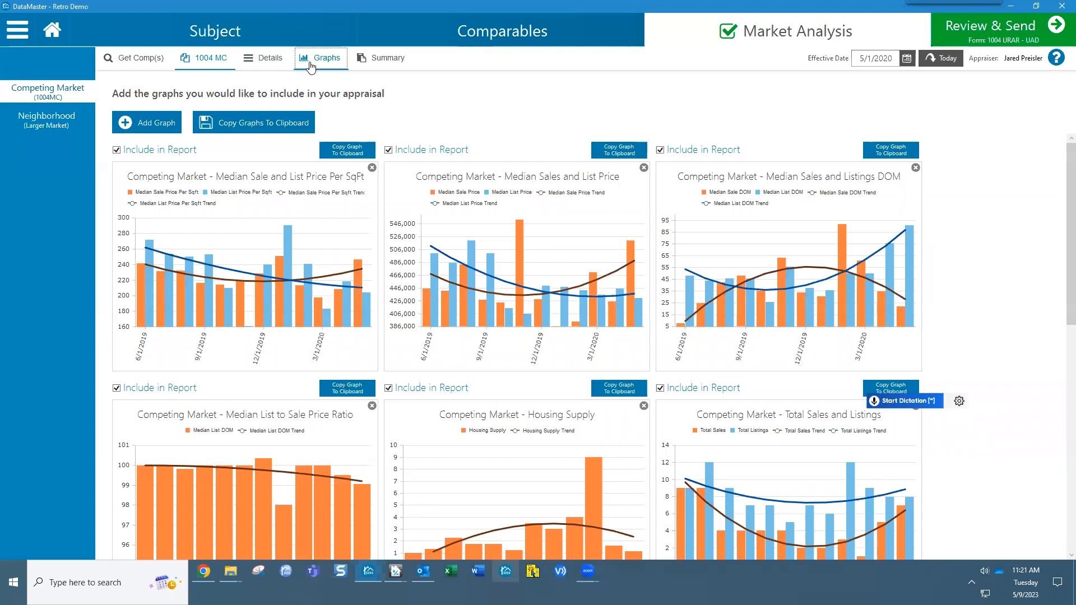
pyautogui.click(202, 59)
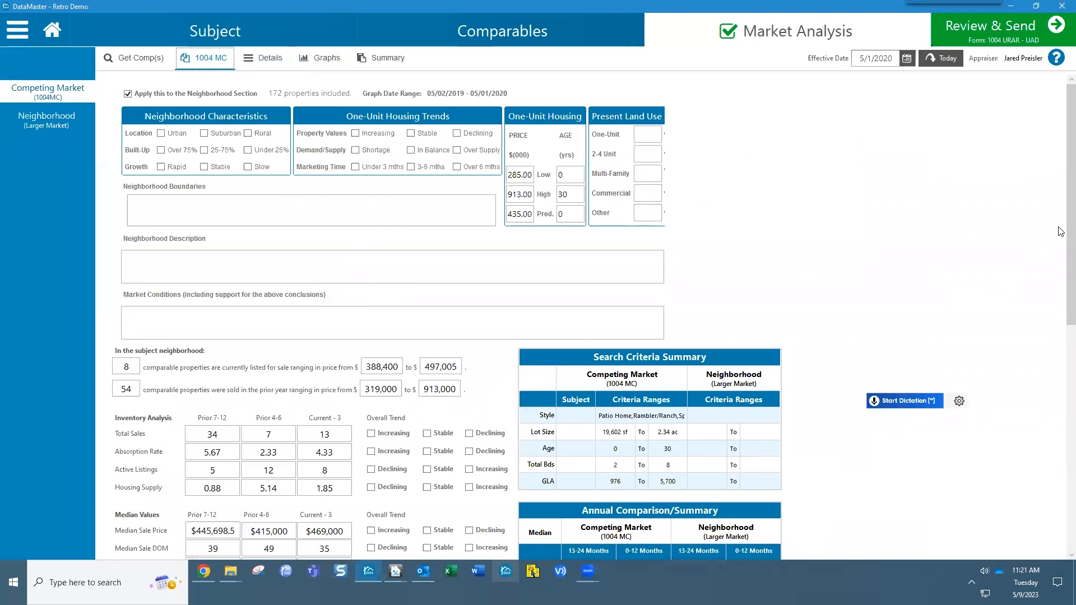
pyautogui.scroll(-1, 1061, 238)
pyautogui.scroll(1, 1061, 238)
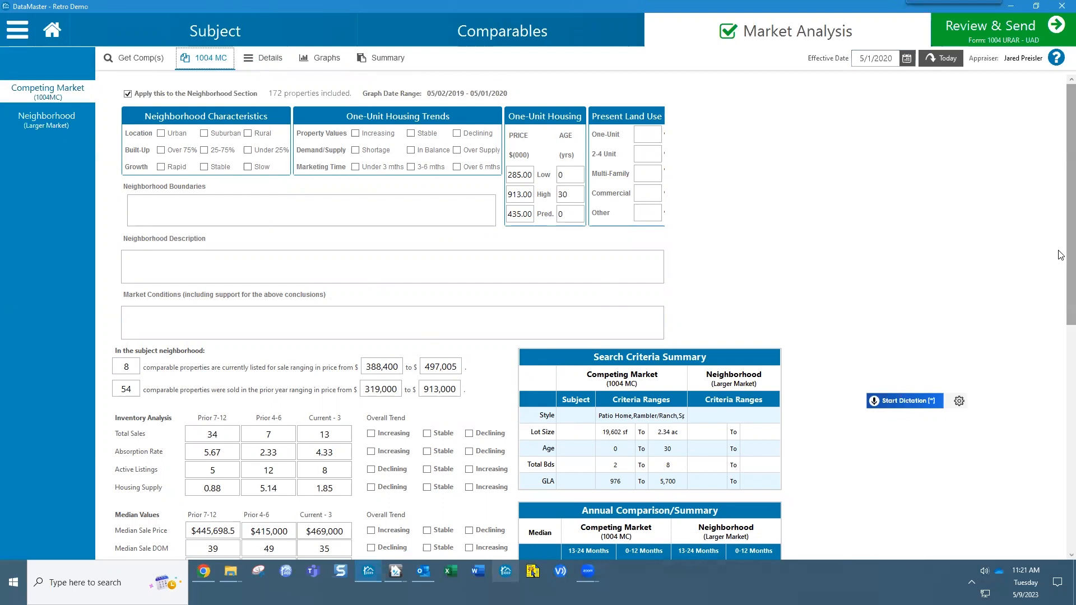
# Step: Capture the 1004 MC inventory analysis and median values as a Snagit image, and return to DataMaster
pyautogui.scroll(-3, 1061, 255)
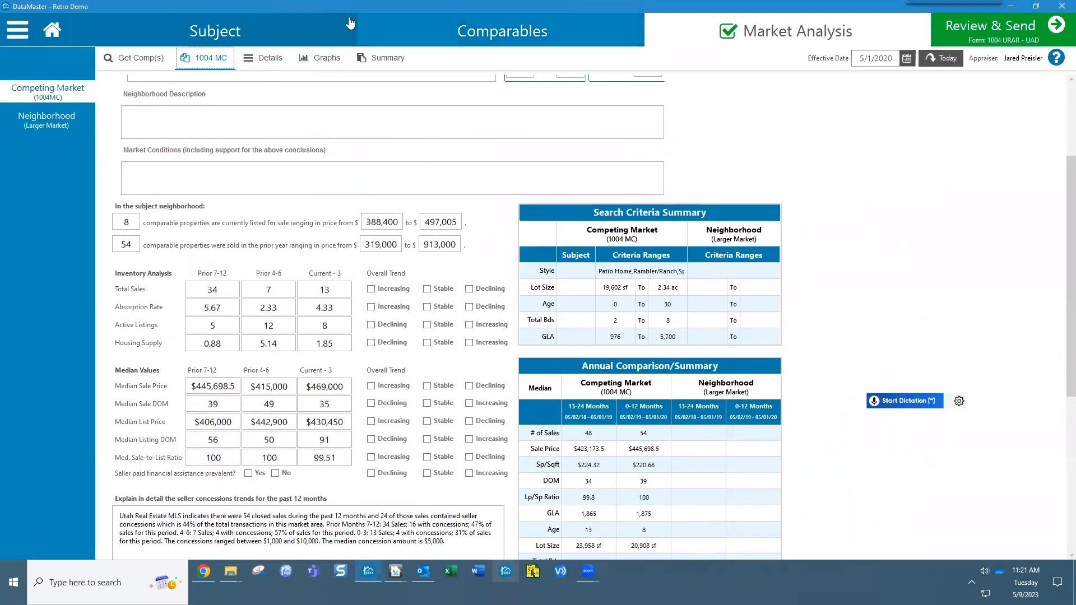
pyautogui.click(955, 17)
pyautogui.moveTo(97, 191); pyautogui.dragTo(516, 503)
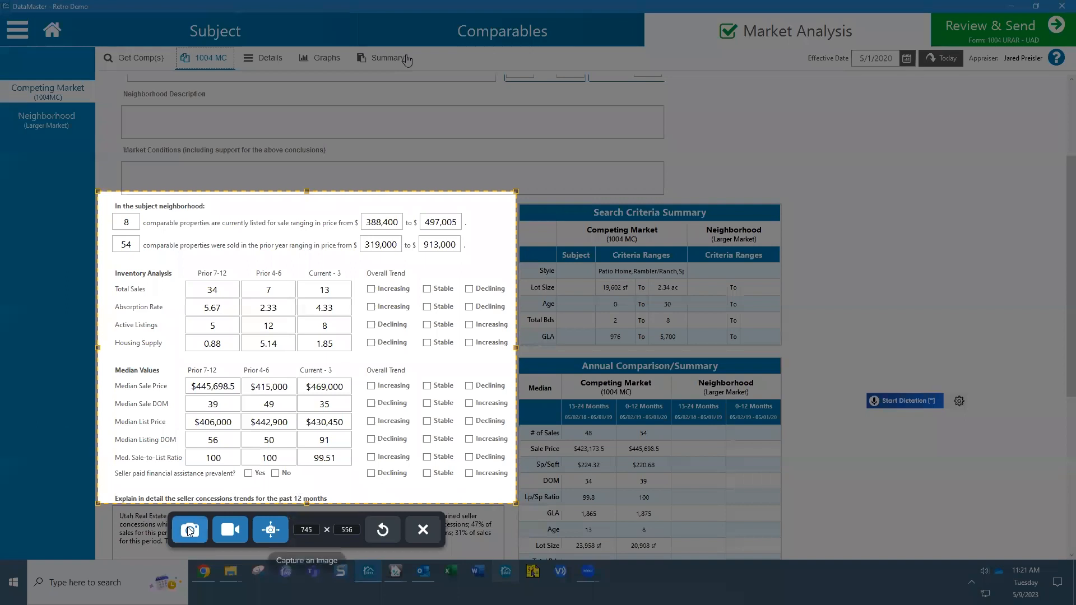
pyautogui.click(190, 530)
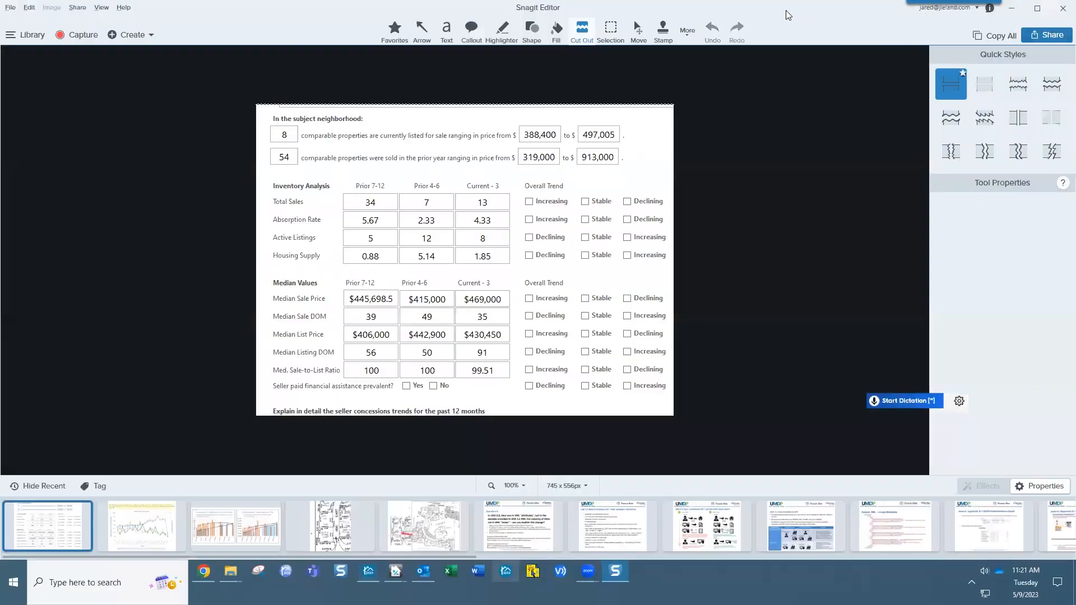
pyautogui.moveTo(787, 8); pyautogui.dragTo(1075, 8)
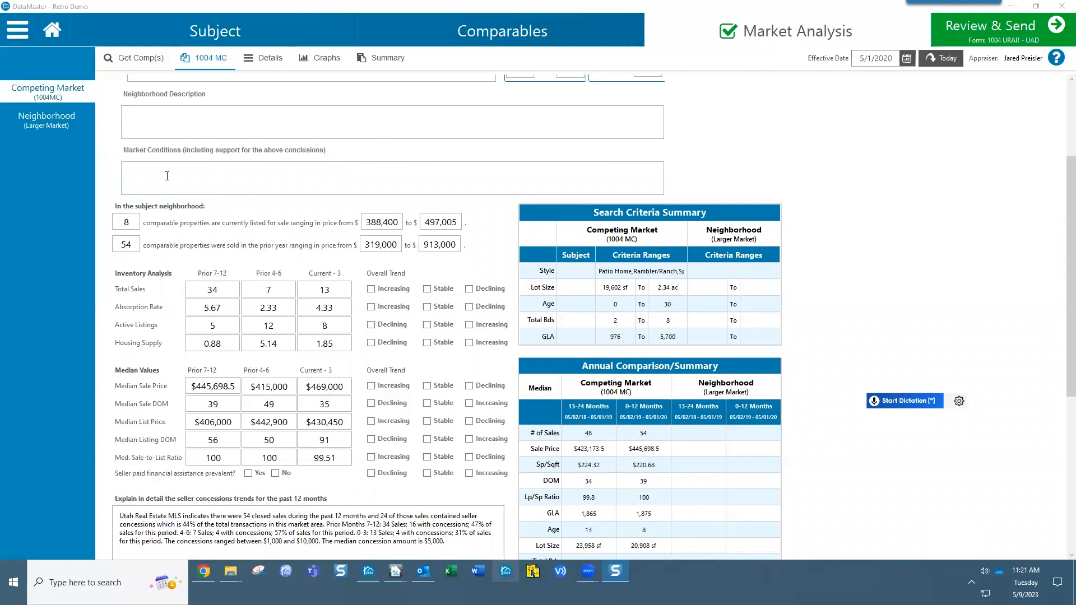
# Step: Clear the Competing Market (1004 MC) properties and check the emptied form
pyautogui.click(16, 37)
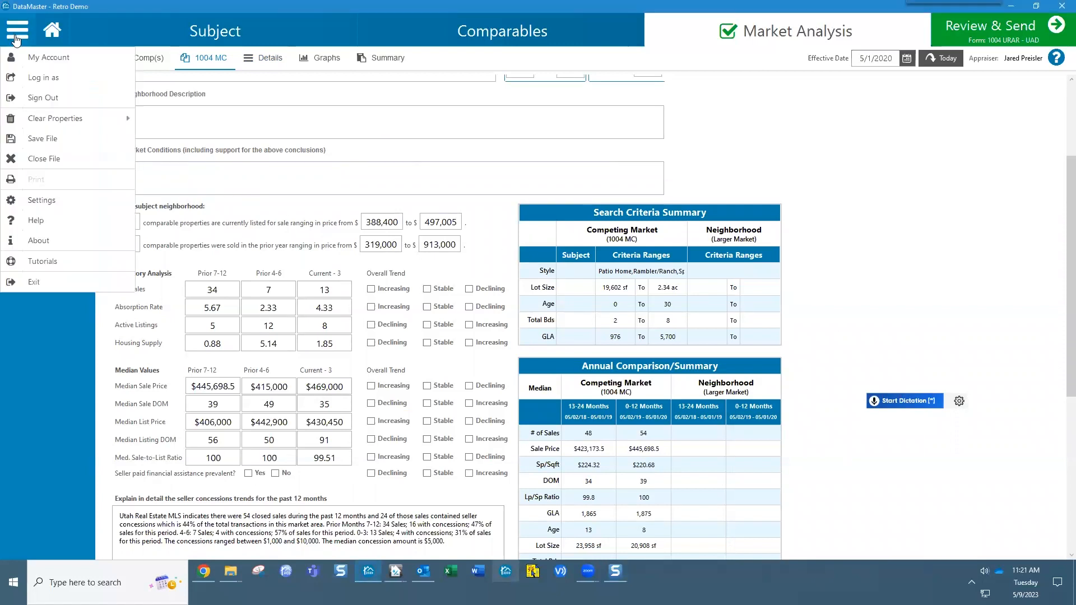
pyautogui.moveTo(32, 120)
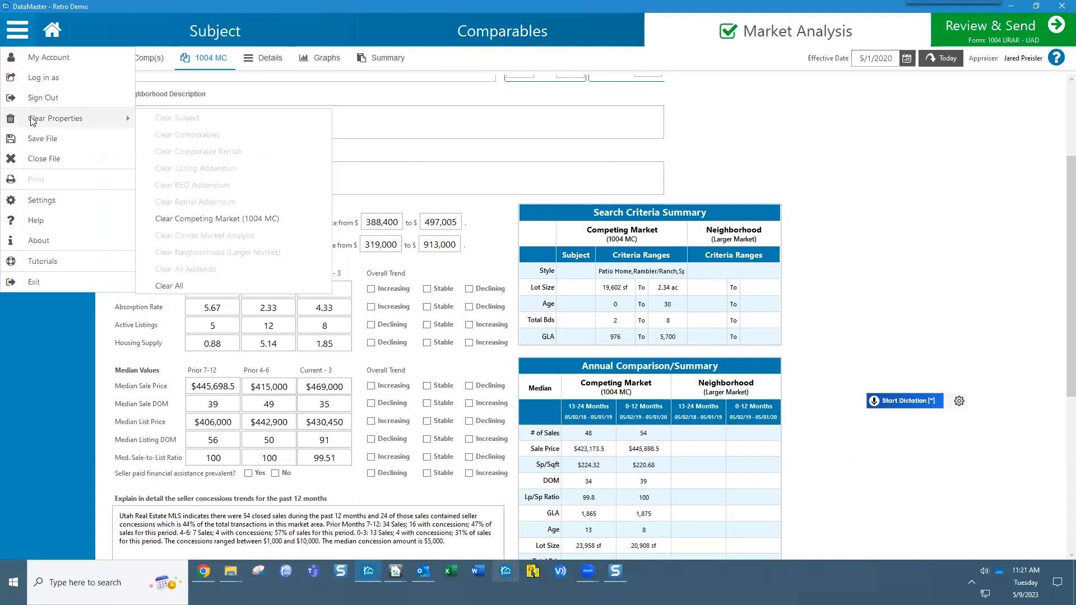
pyautogui.click(230, 227)
pyautogui.scroll(-4, 391, 195)
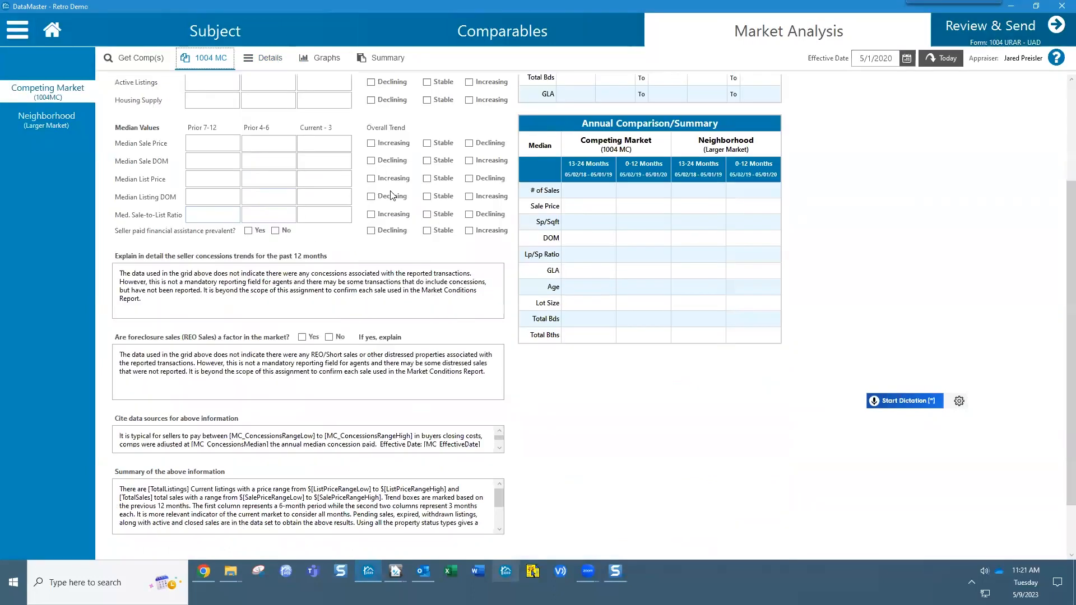
pyautogui.scroll(3, 392, 195)
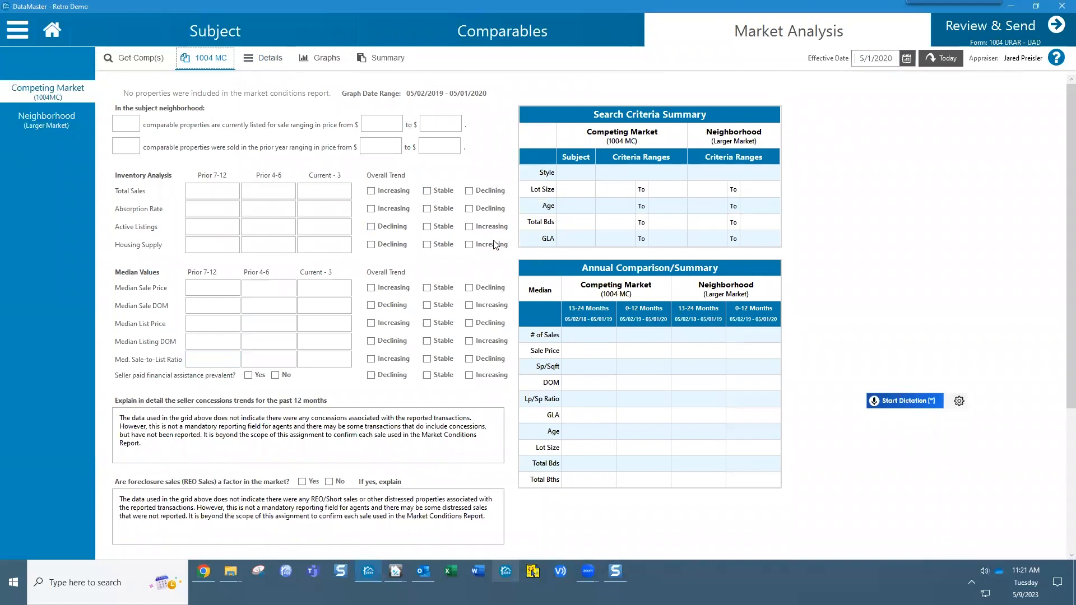
# Step: Import the MLS export Retro Demo MC 2.wfr as the Competing Market (1004 MC) file
pyautogui.click(135, 62)
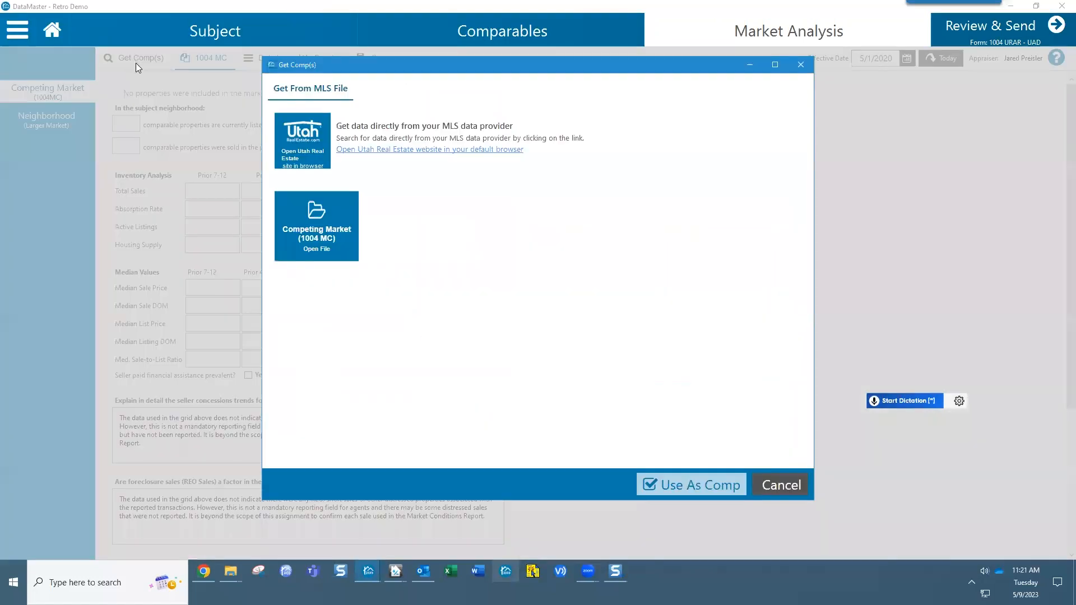
pyautogui.click(290, 247)
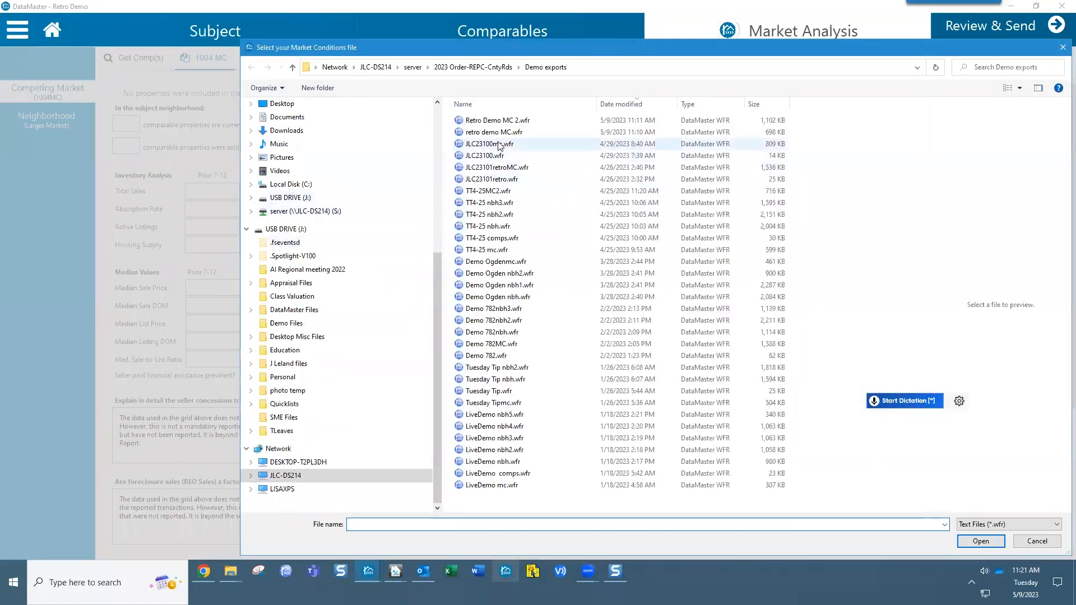
pyautogui.click(493, 121)
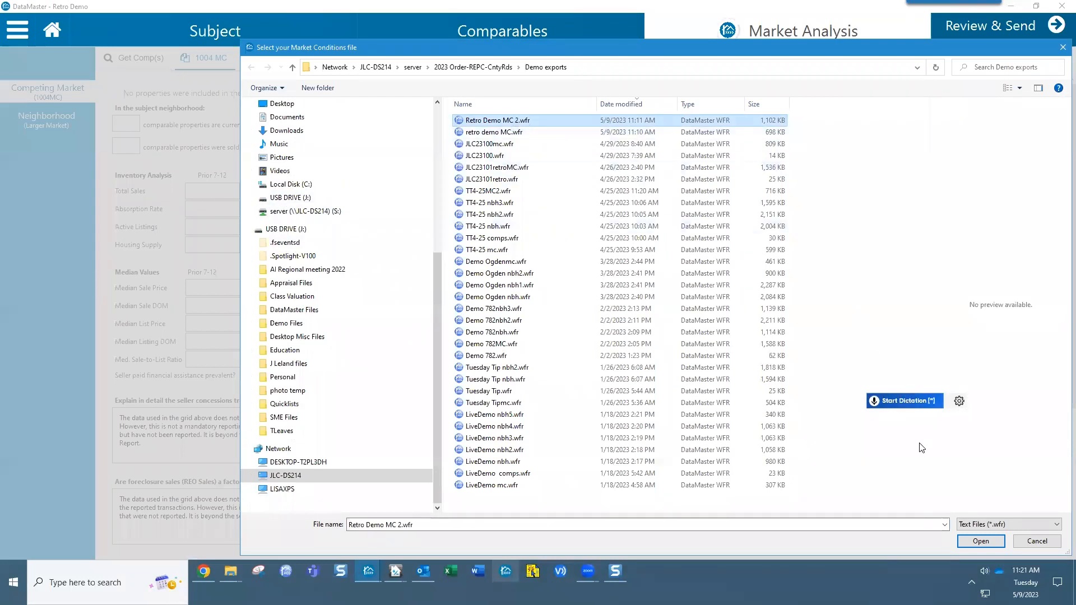
pyautogui.click(980, 541)
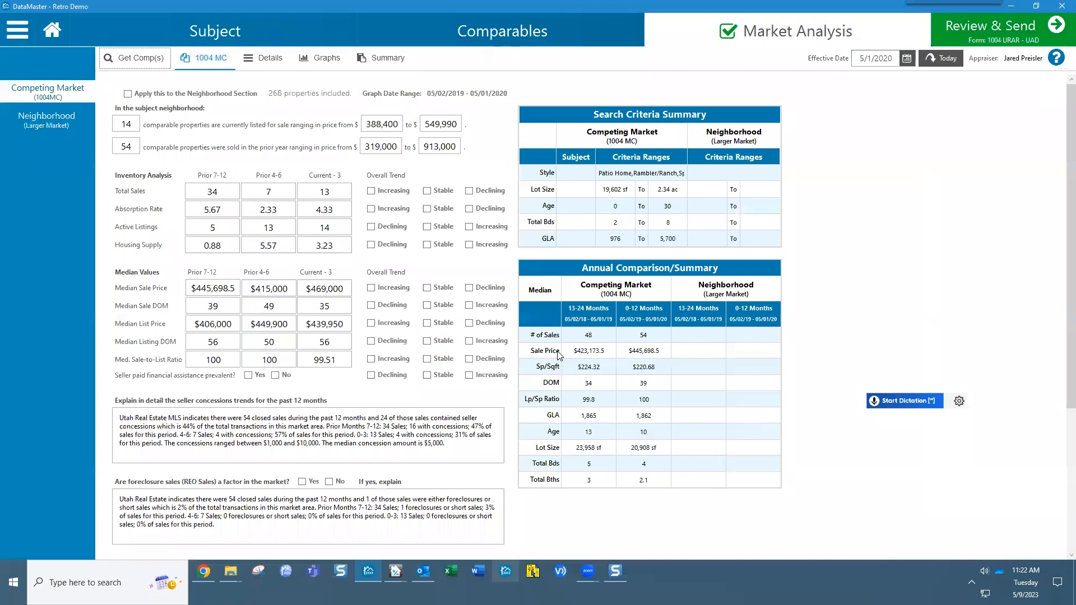
# Step: Check the number of comparable properties currently listed on the 1004 MC form and open the 0-3 Months details
pyautogui.doubleClick(127, 124)
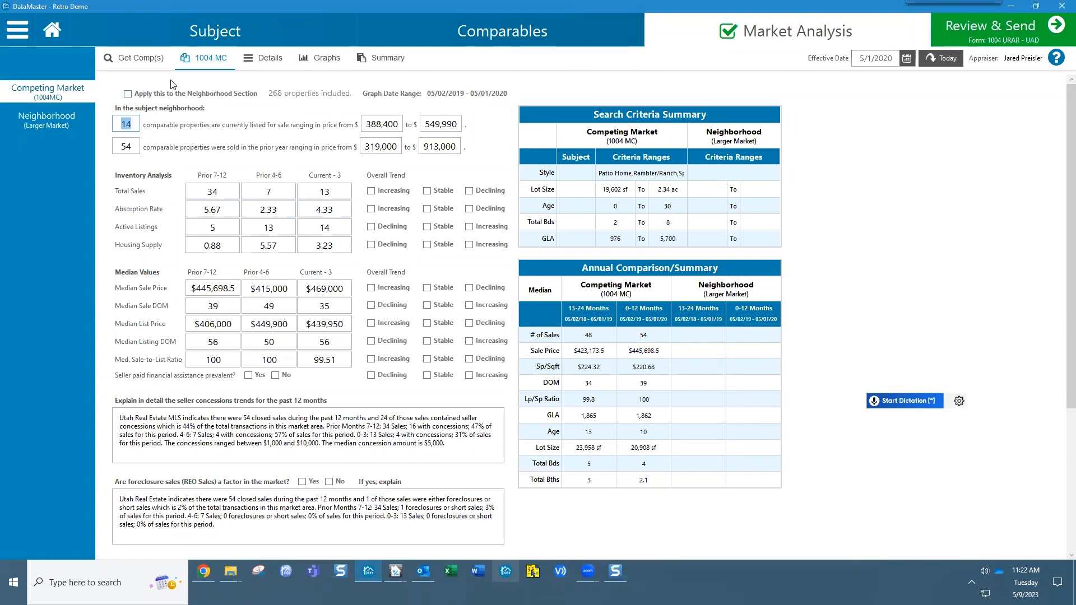
pyautogui.click(273, 66)
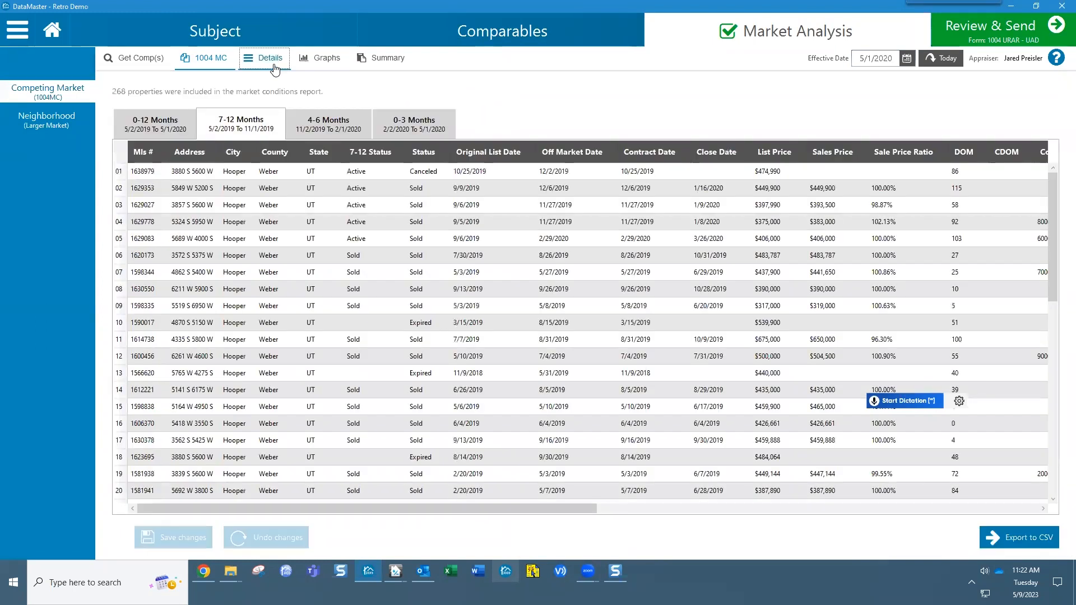
pyautogui.click(403, 123)
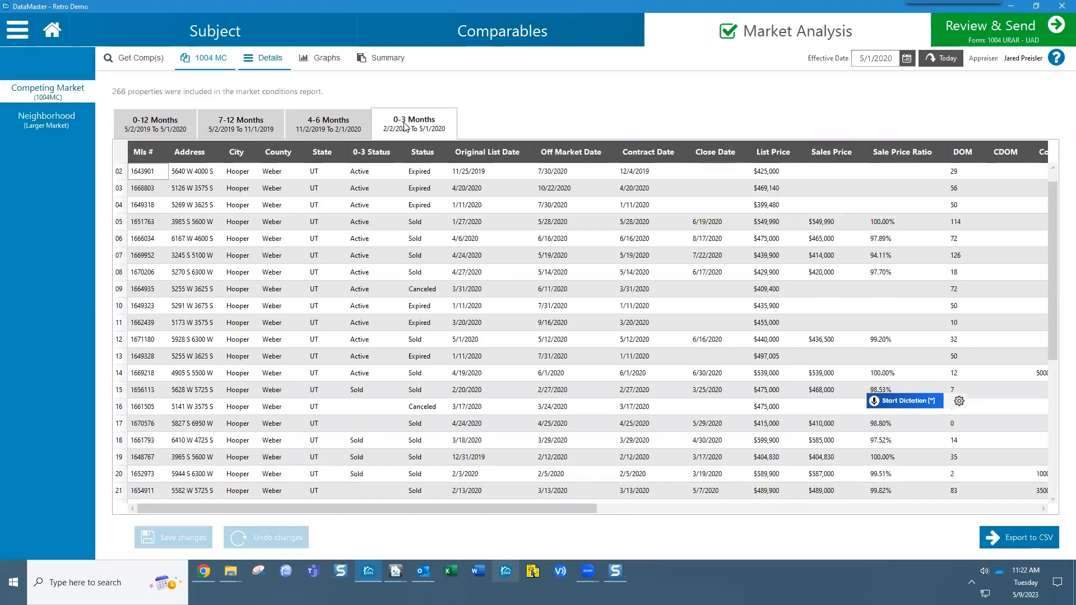
# Step: Sort the 0-3 Months properties by close date, latest first, and compare their 0-3 statuses with the close dates
pyautogui.scroll(1, 611, 180)
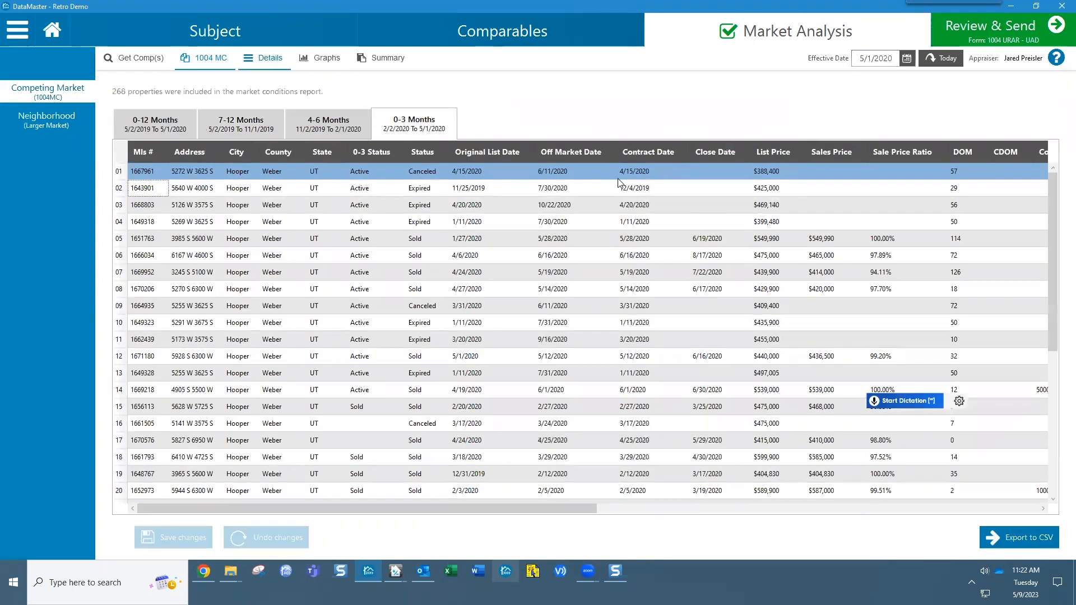
pyautogui.click(713, 152)
pyautogui.click(713, 152)
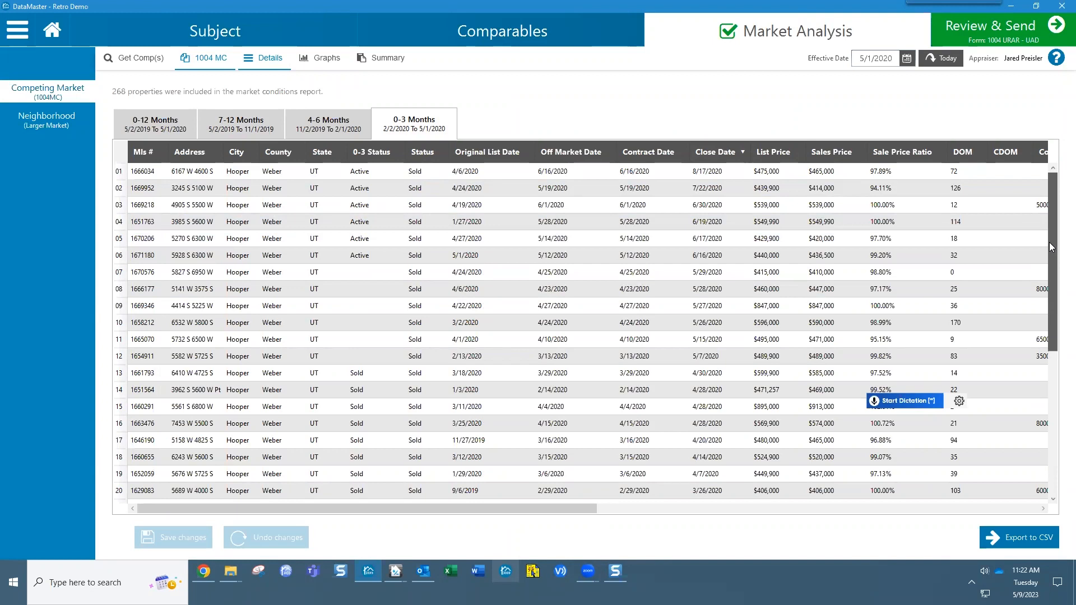
pyautogui.click(731, 176)
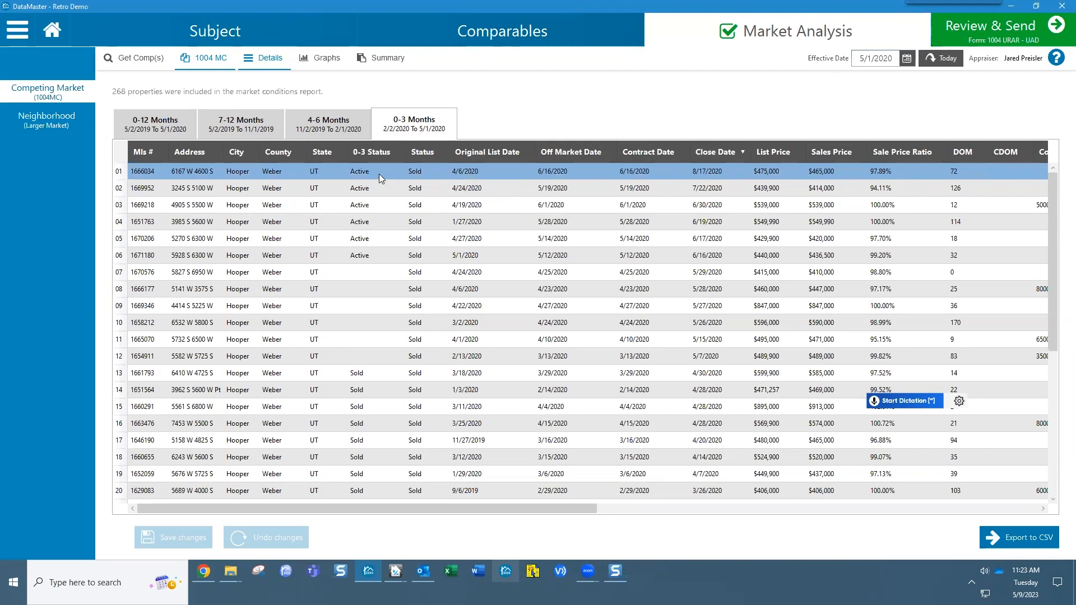
pyautogui.moveTo(357, 175); pyautogui.dragTo(367, 275)
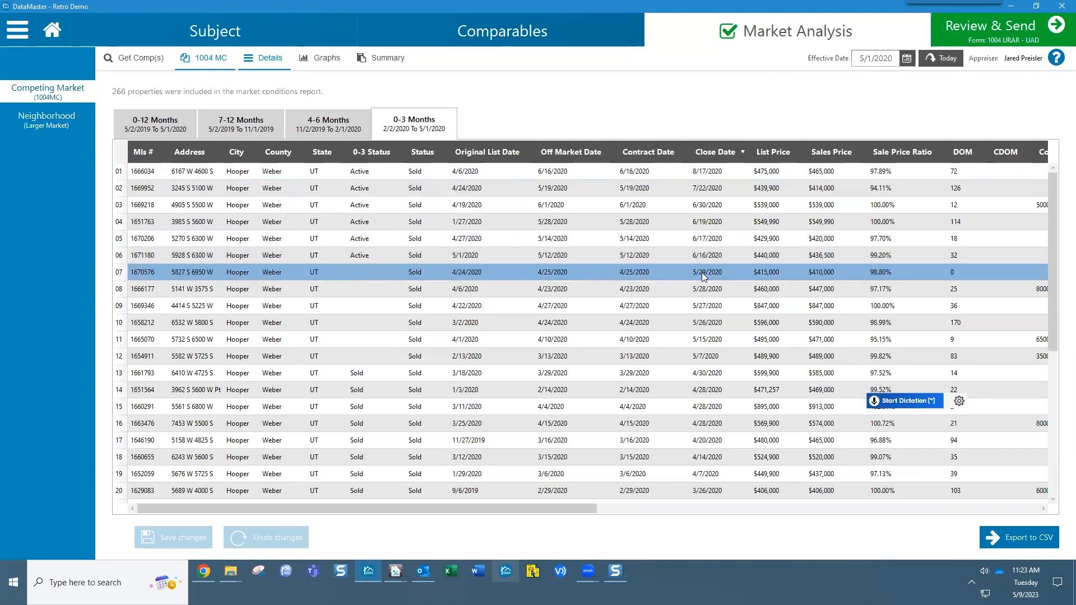
pyautogui.moveTo(806, 276); pyautogui.dragTo(708, 194)
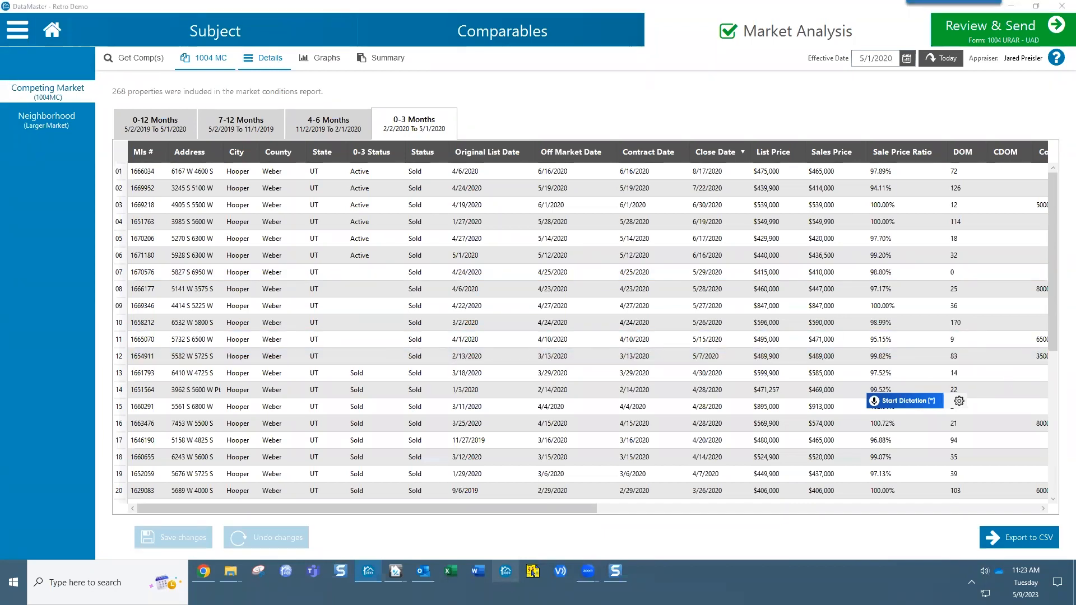
# Step: Switch to the UtahRealEstate.com search in Chrome, check the Number of Days Back criterion and the match count, and return to DataMaster
pyautogui.hotkey('alt', 'Tab')
pyautogui.hotkey('alt', 'Tab')
pyautogui.hotkey('alt', 'Tab')
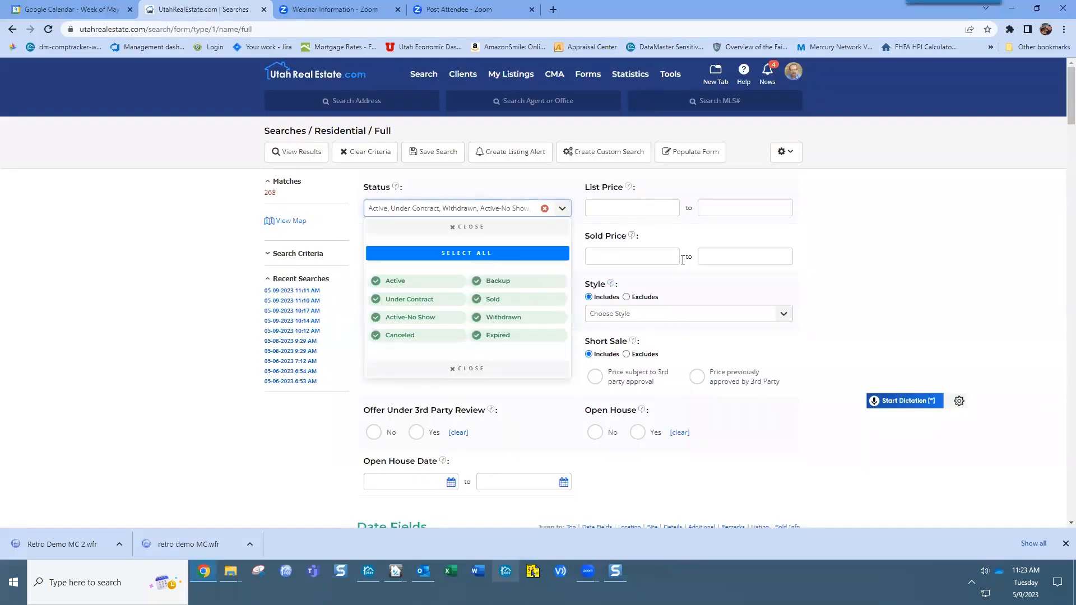
pyautogui.click(820, 261)
pyautogui.scroll(-2, 670, 365)
pyautogui.scroll(2, 670, 364)
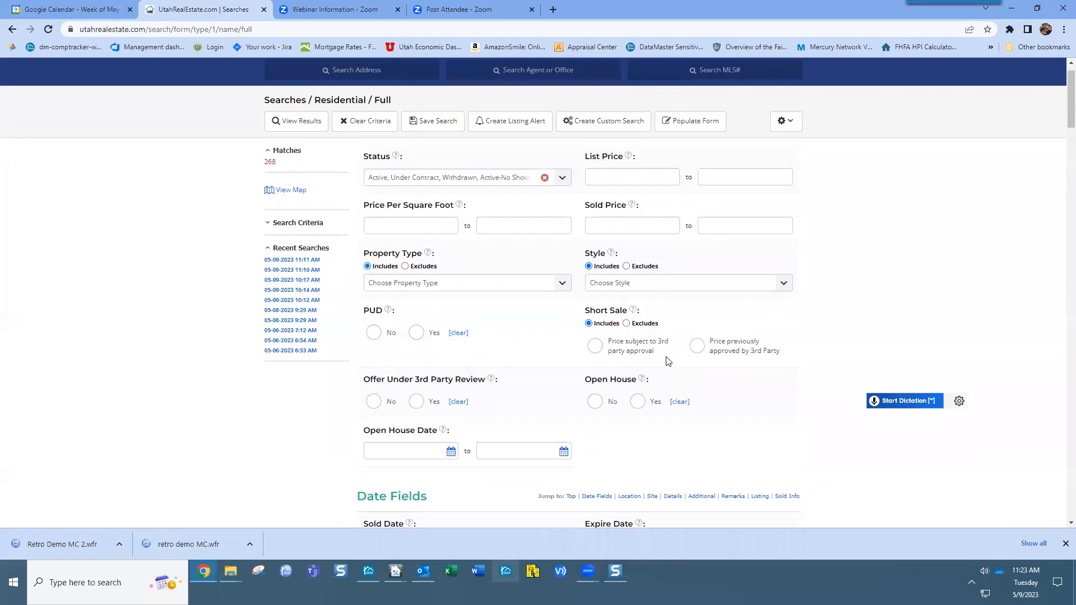
pyautogui.scroll(-4, 623, 310)
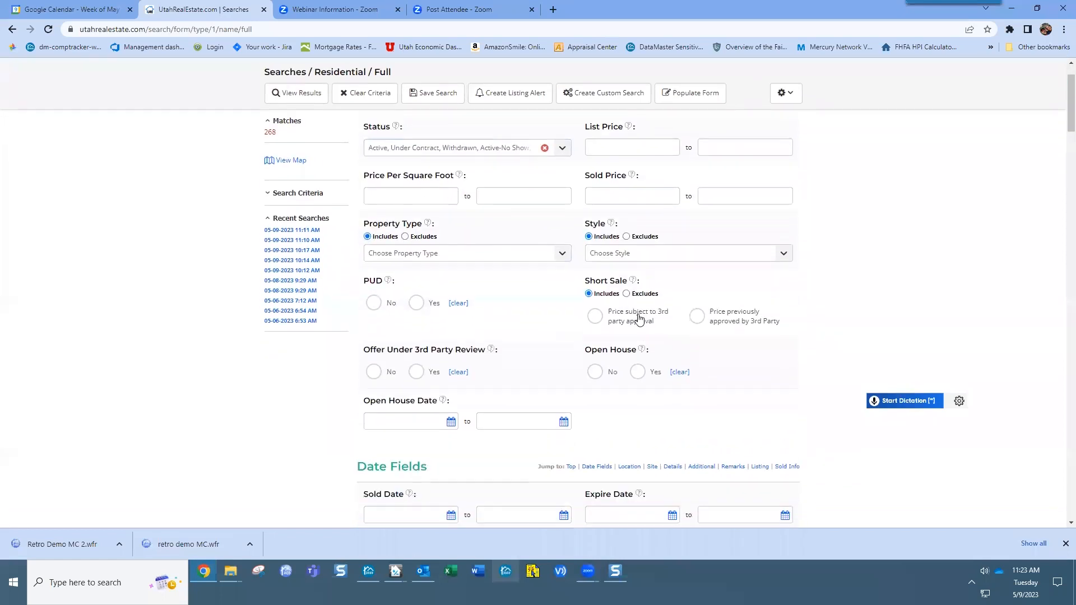
pyautogui.scroll(-2, 640, 322)
pyautogui.click(621, 320)
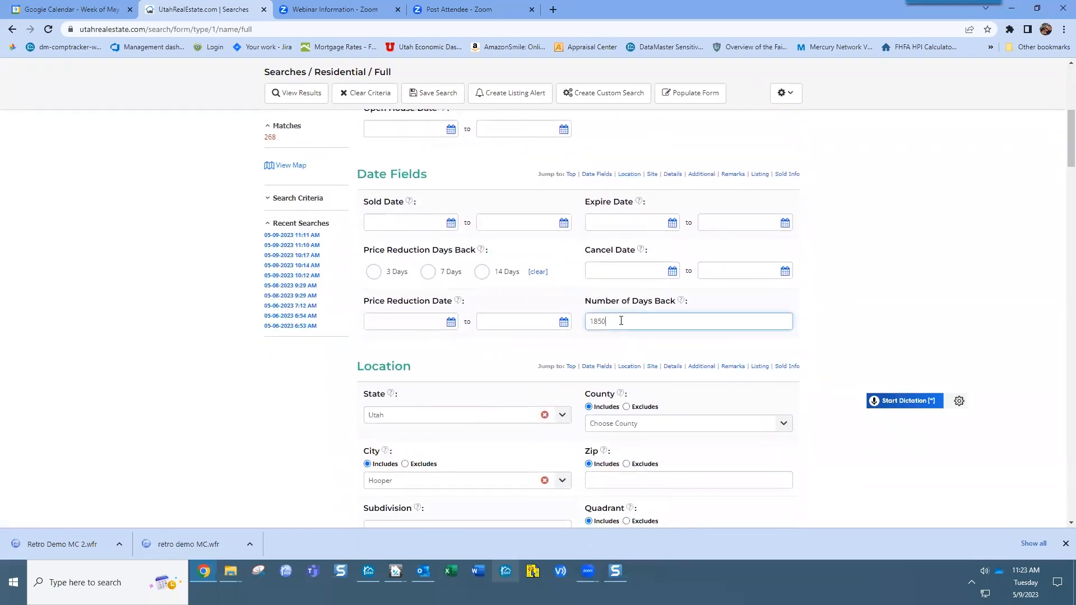
pyautogui.doubleClick(599, 321)
pyautogui.moveTo(280, 139); pyautogui.dragTo(259, 140)
pyautogui.click(259, 140)
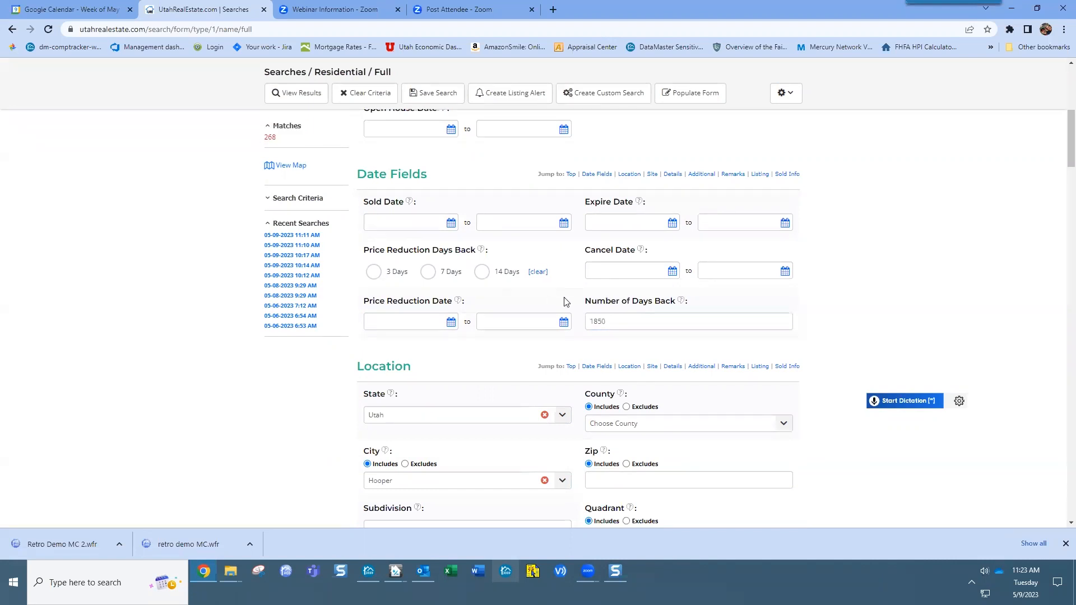
pyautogui.hotkey('alt', 'Tab')
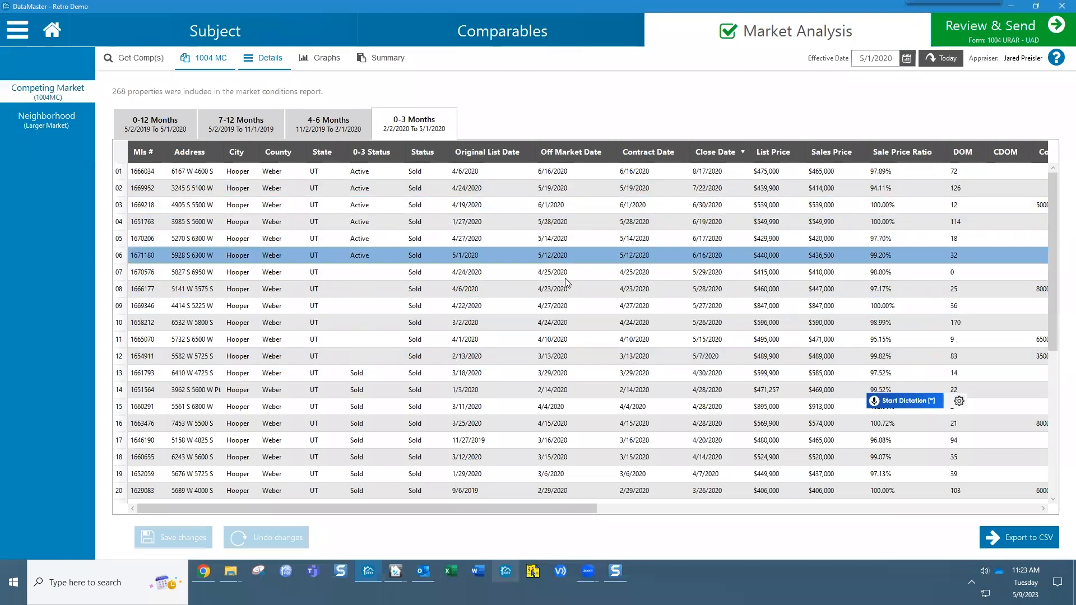
# Step: Set the market analysis graph date display range to 24 months from the effective date and save the settings
pyautogui.click(306, 59)
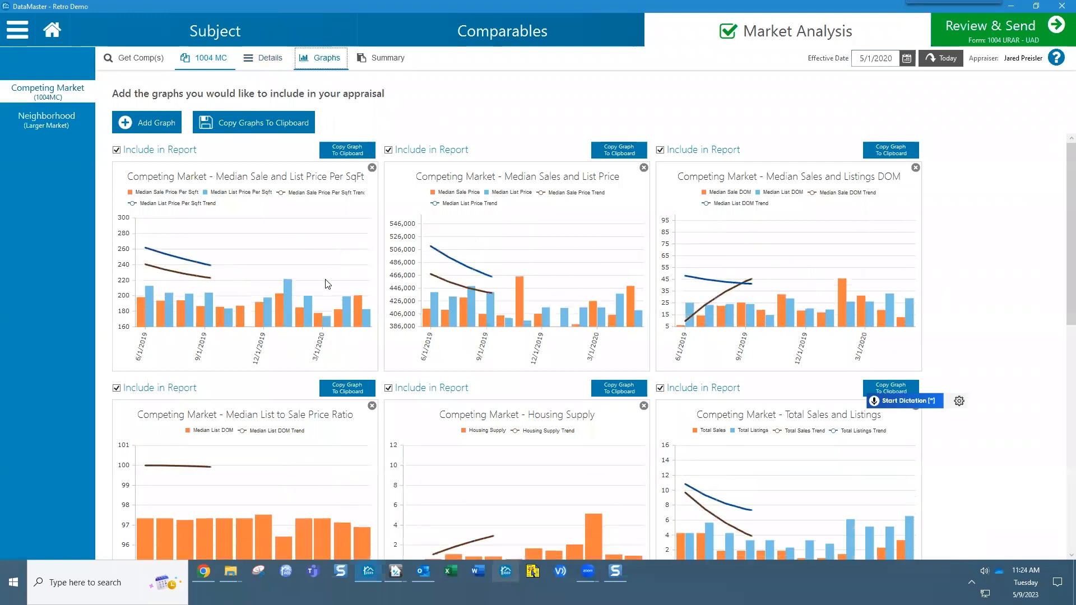
pyautogui.click(17, 30)
pyautogui.click(38, 197)
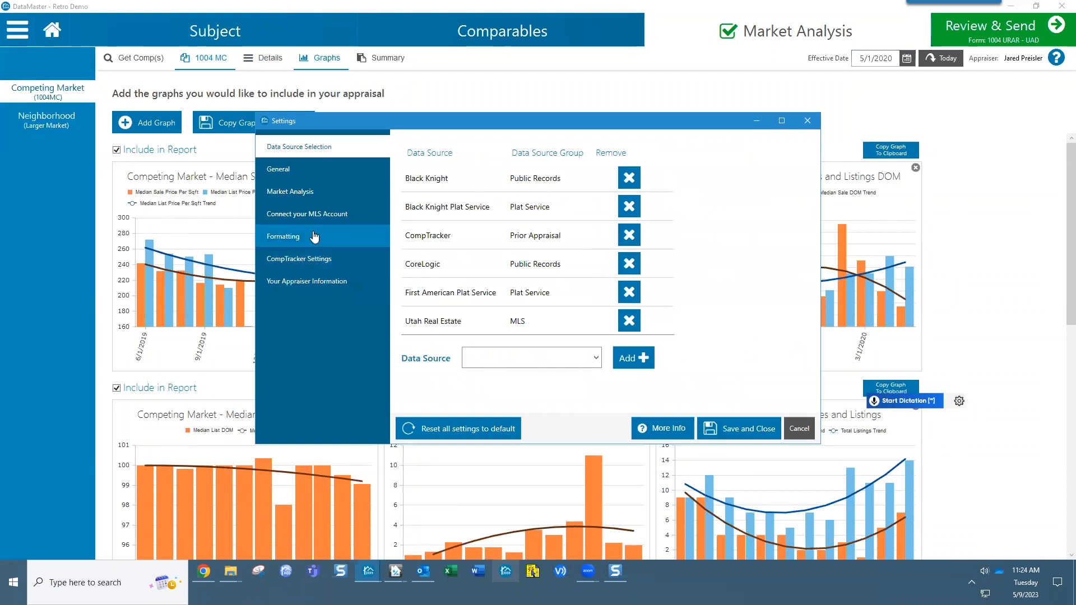
pyautogui.click(291, 194)
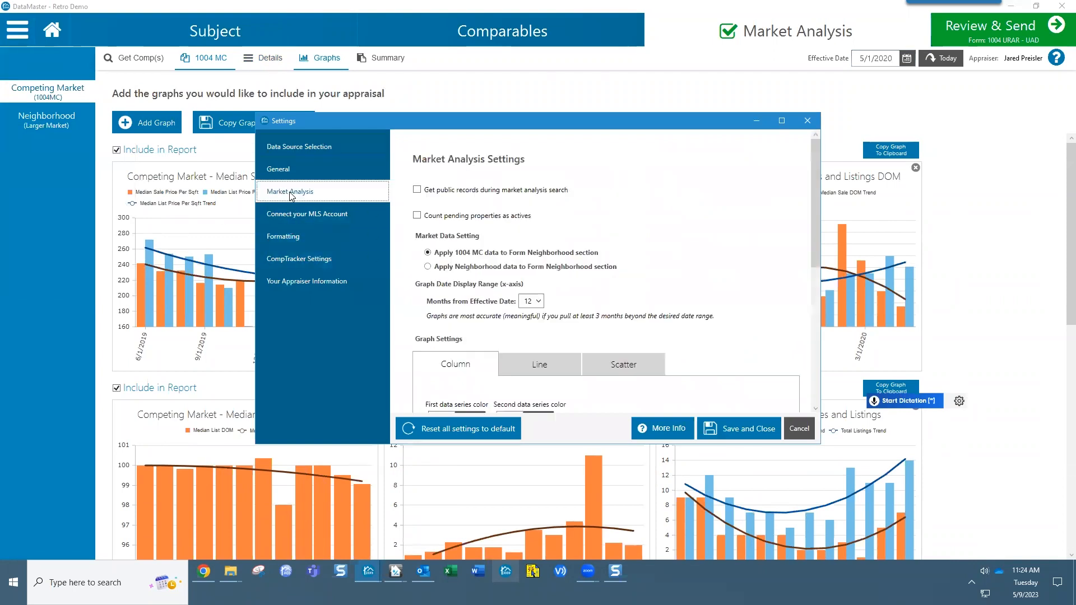
pyautogui.click(535, 302)
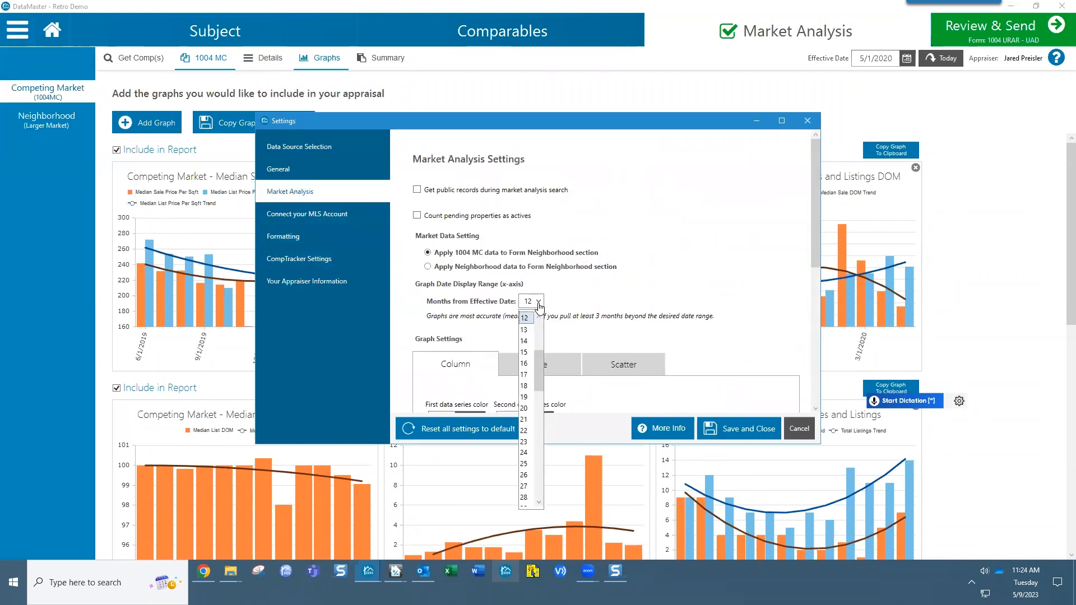
pyautogui.click(525, 453)
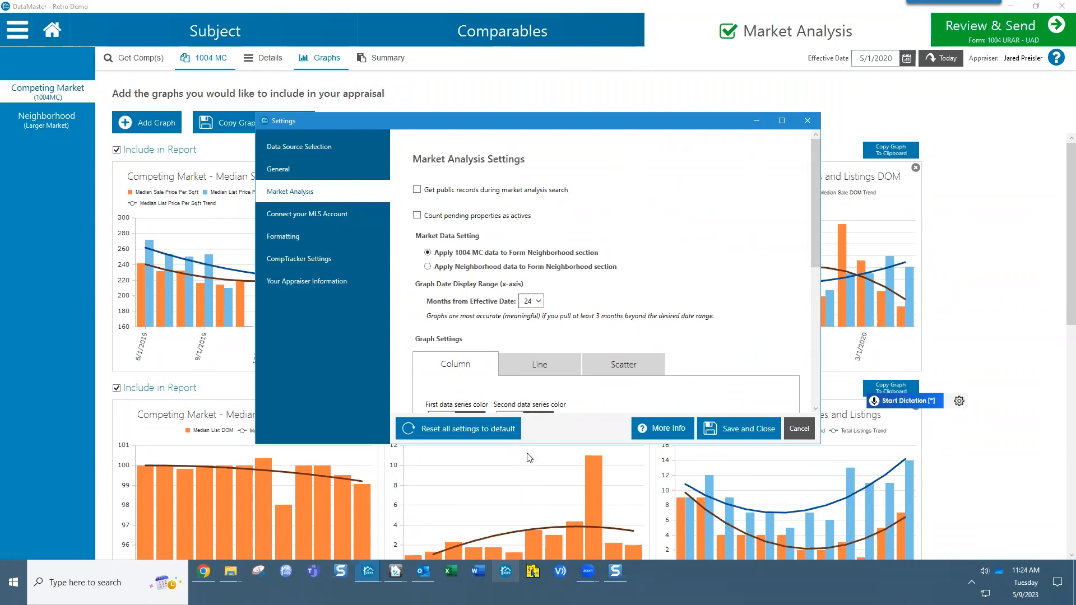
pyautogui.click(747, 428)
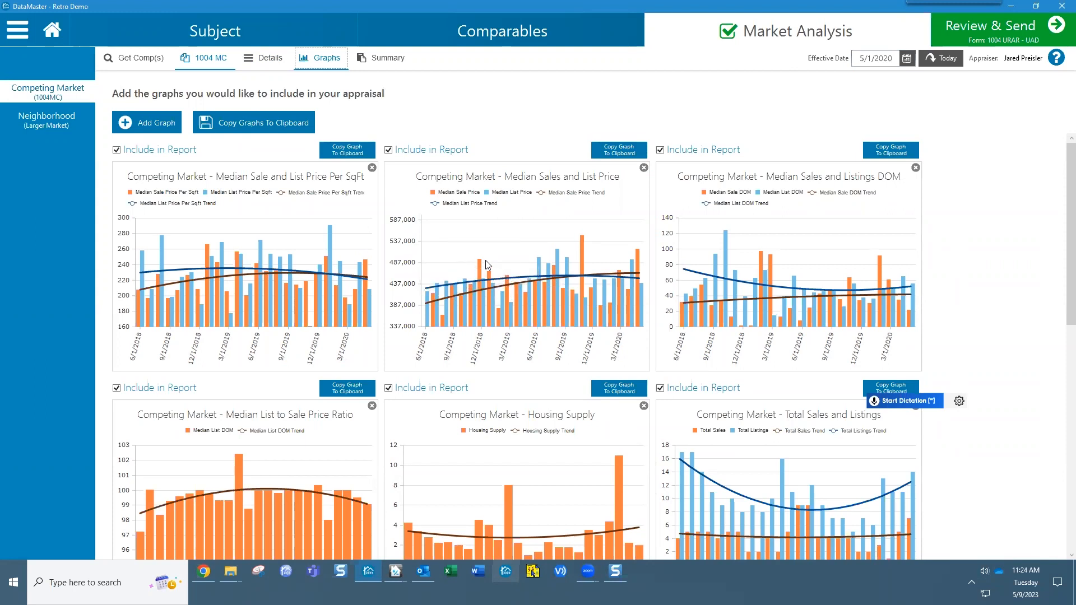
# Step: Review the trends in the Competing Market graphs and the Sale Price Per Square Foot summary, and return to the 1004 MC form
pyautogui.moveTo(493, 283)
pyautogui.click(383, 61)
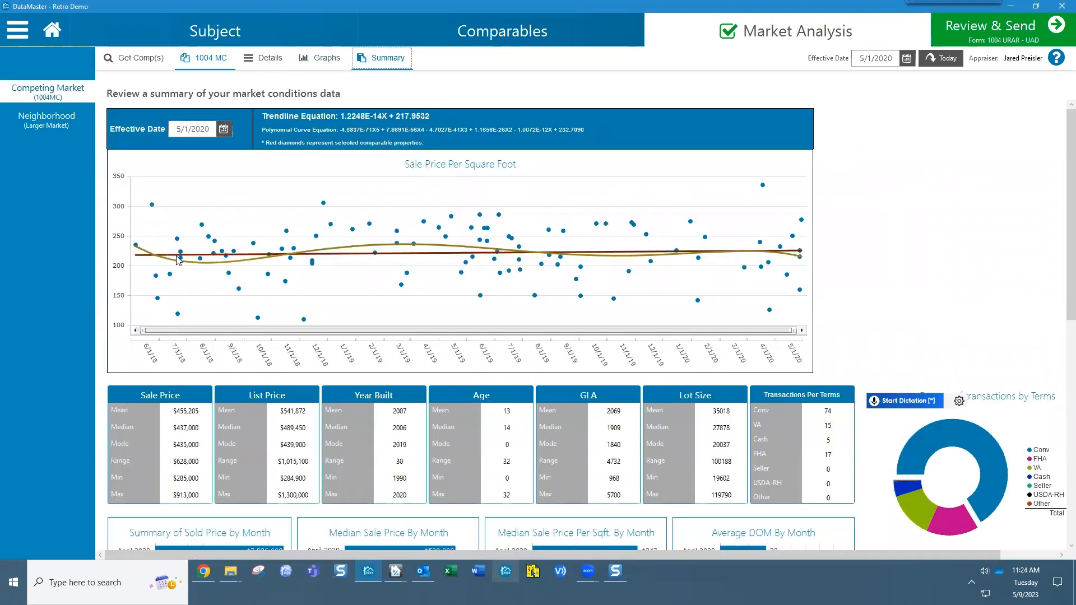
pyautogui.moveTo(291, 258)
pyautogui.click(321, 59)
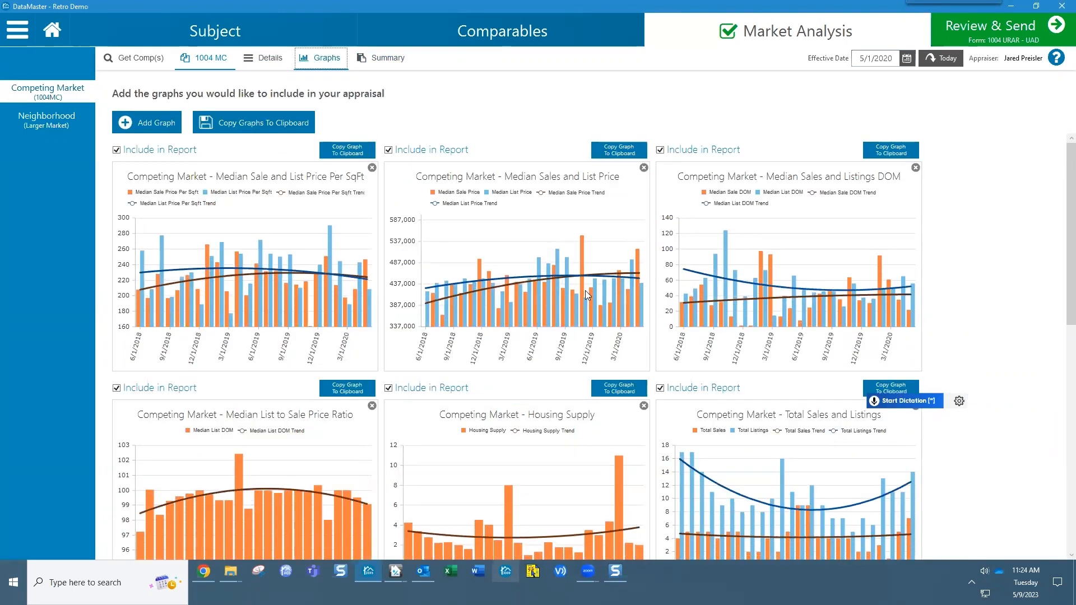
pyautogui.moveTo(567, 295)
pyautogui.moveTo(617, 292)
pyautogui.click(221, 59)
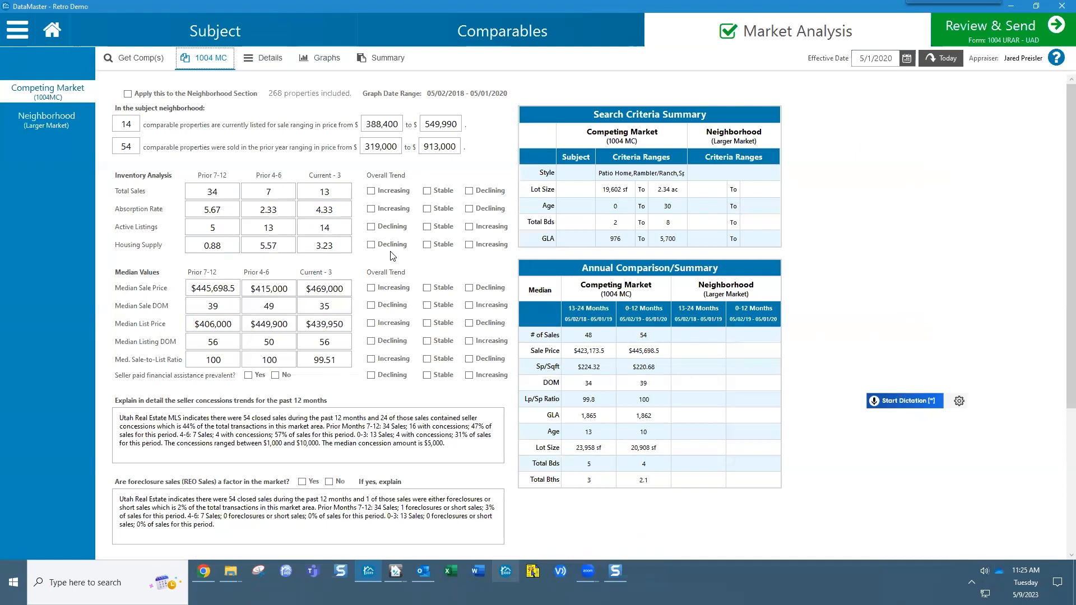
# Step: Set the effective date to today's date, 5/9/2023, and review the prior-year sales count and the Competing Market graphs
pyautogui.click(950, 58)
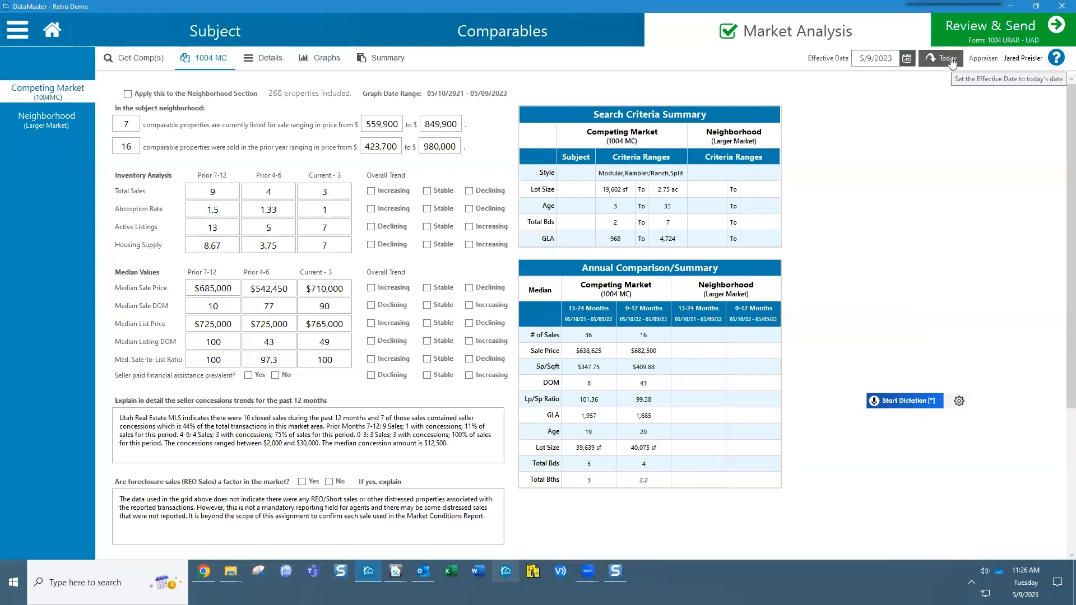
pyautogui.doubleClick(119, 147)
pyautogui.click(318, 60)
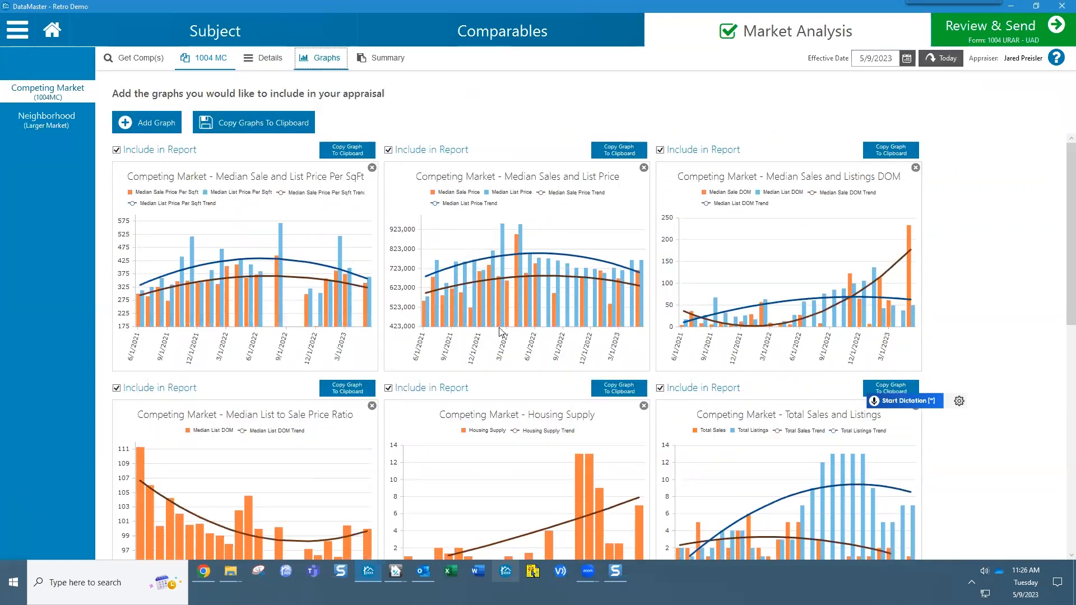
pyautogui.moveTo(517, 245)
pyautogui.moveTo(259, 283)
pyautogui.moveTo(851, 293)
# Step: Examine the 4-6 Months property details sorted by contract date, latest first, and reopen the Competing Market graphs
pyautogui.click(268, 57)
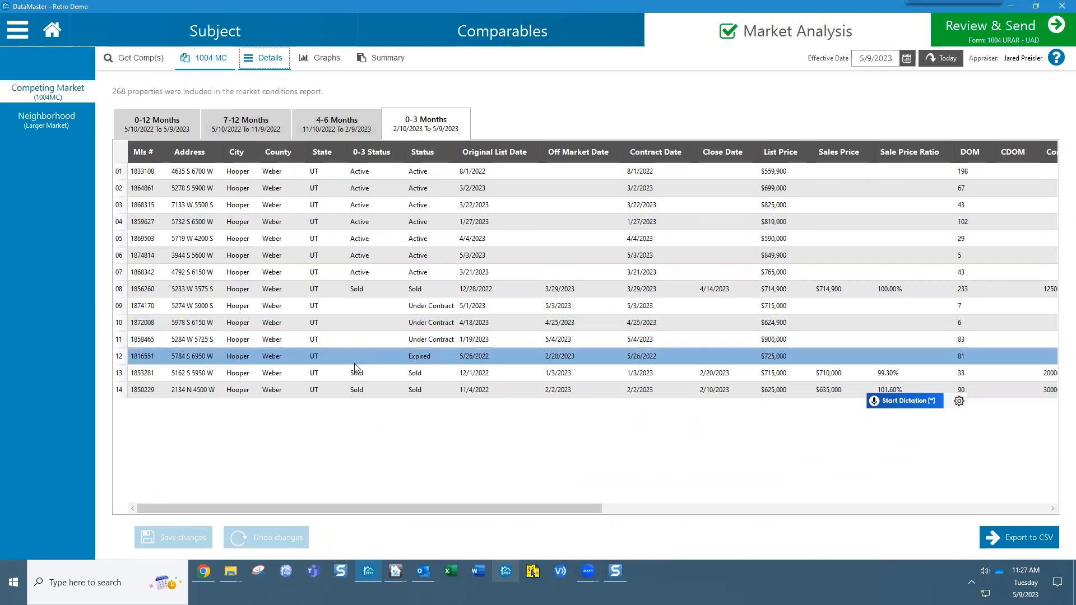
pyautogui.click(342, 127)
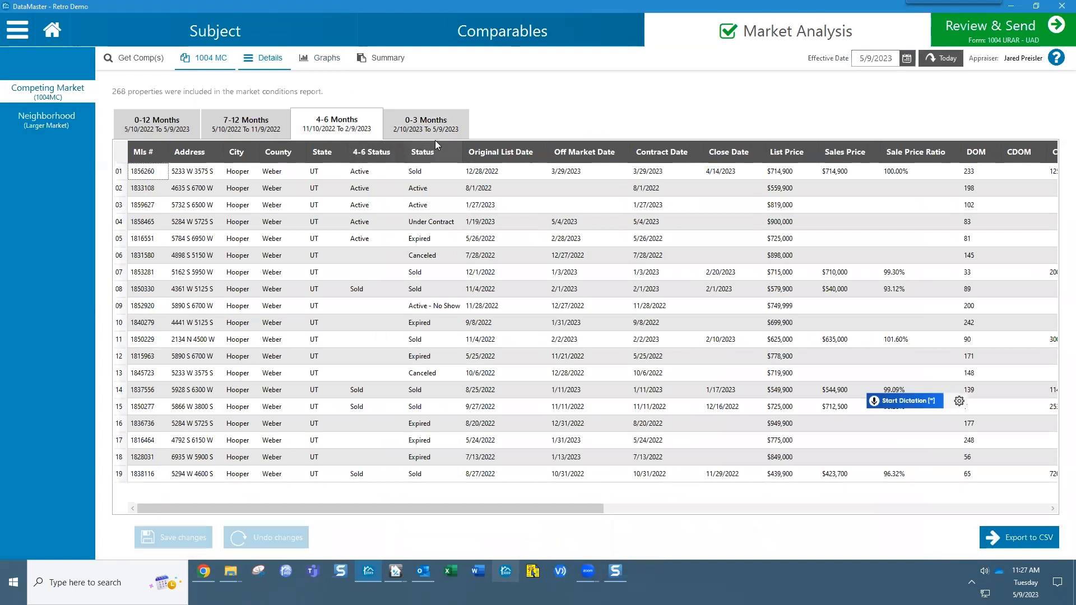
pyautogui.click(669, 146)
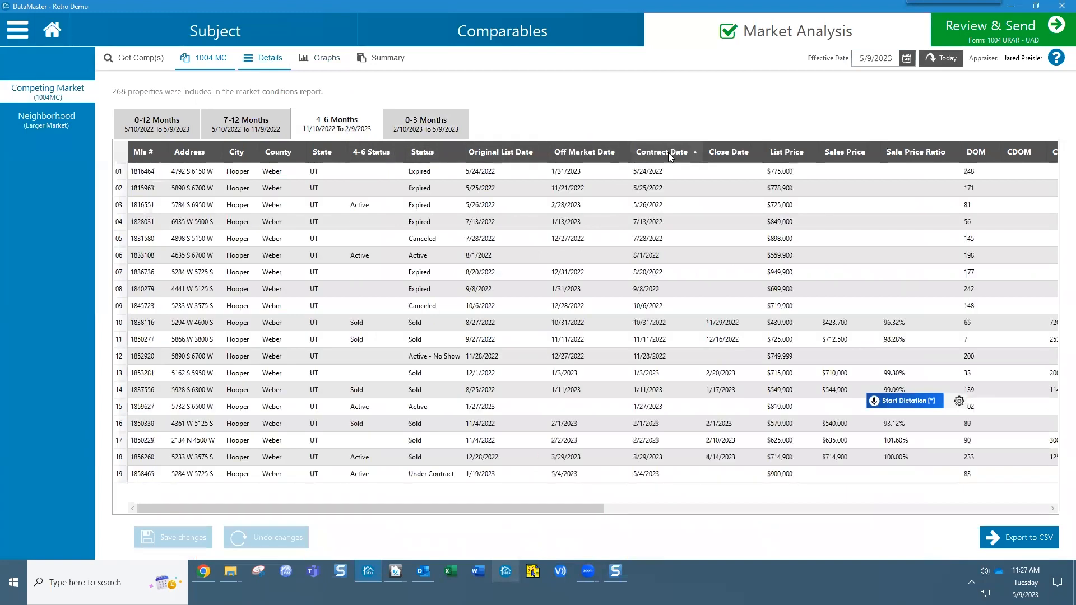
pyautogui.click(668, 153)
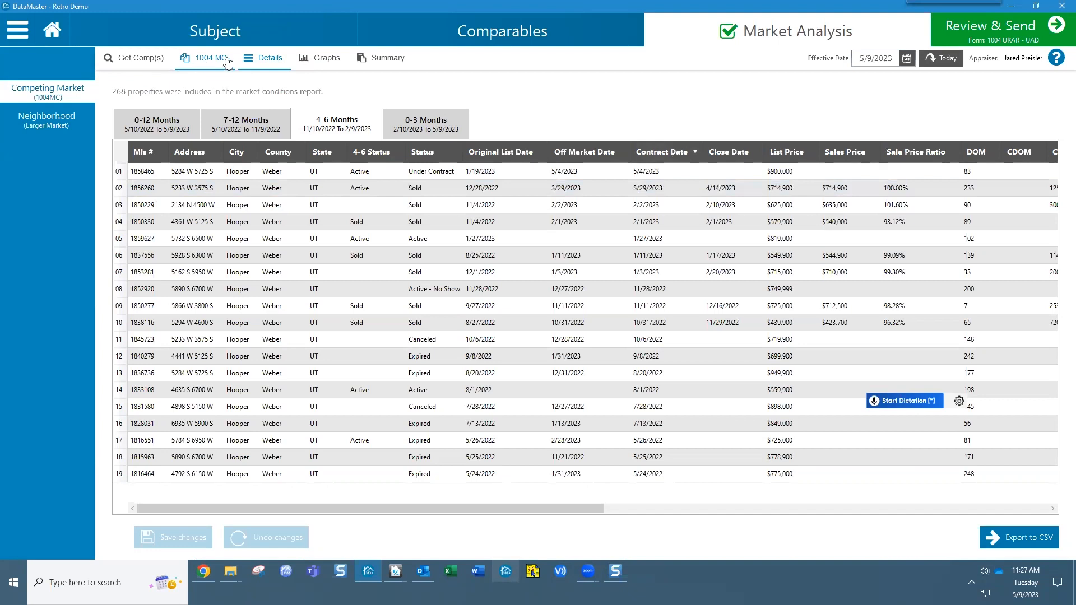
pyautogui.click(302, 63)
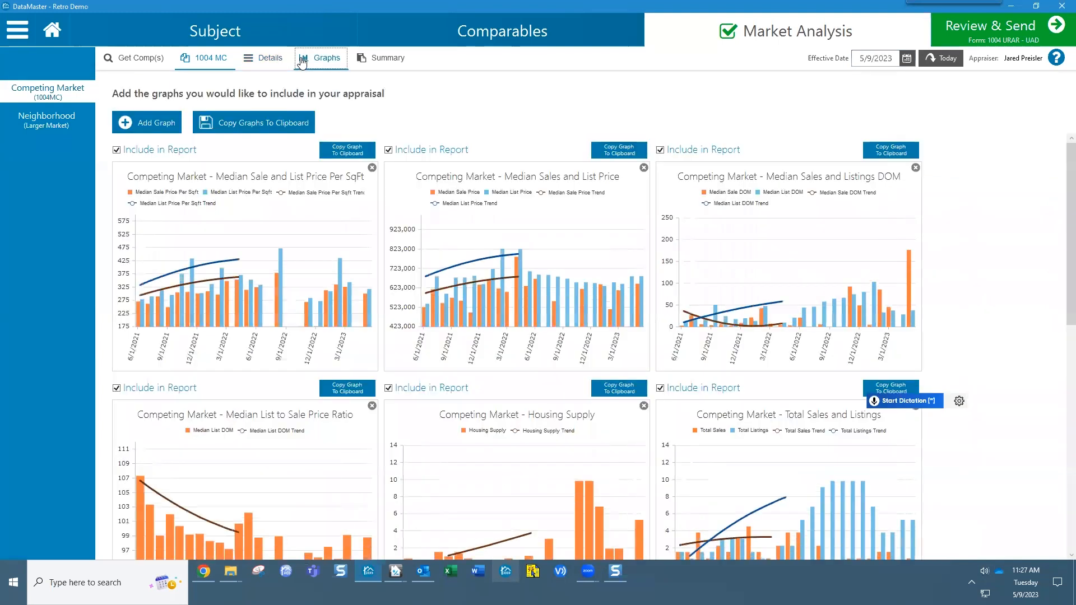
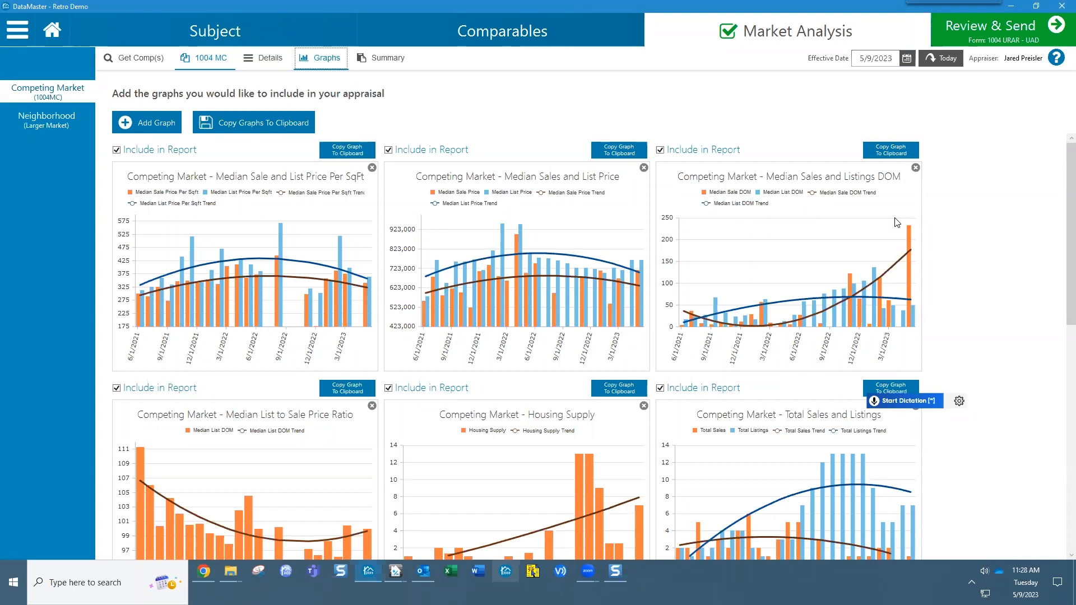
# Step: Move the dictation button out of view and examine the foreclosure (REO Sales) explanation on the 1004 MC form
pyautogui.moveTo(945, 401); pyautogui.dragTo(1075, 461)
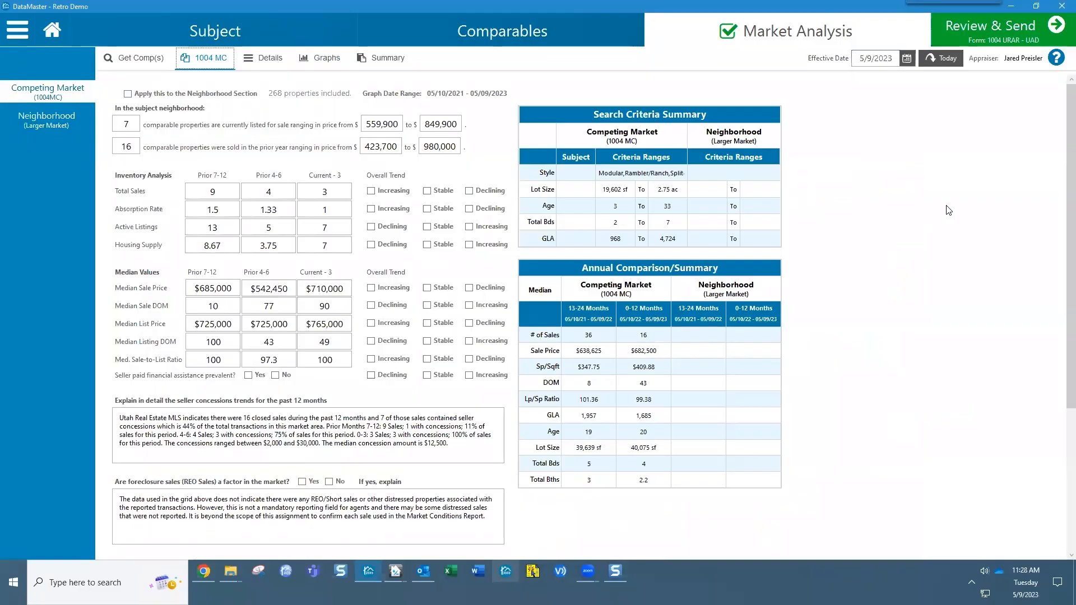
pyautogui.scroll(-4, 1061, 235)
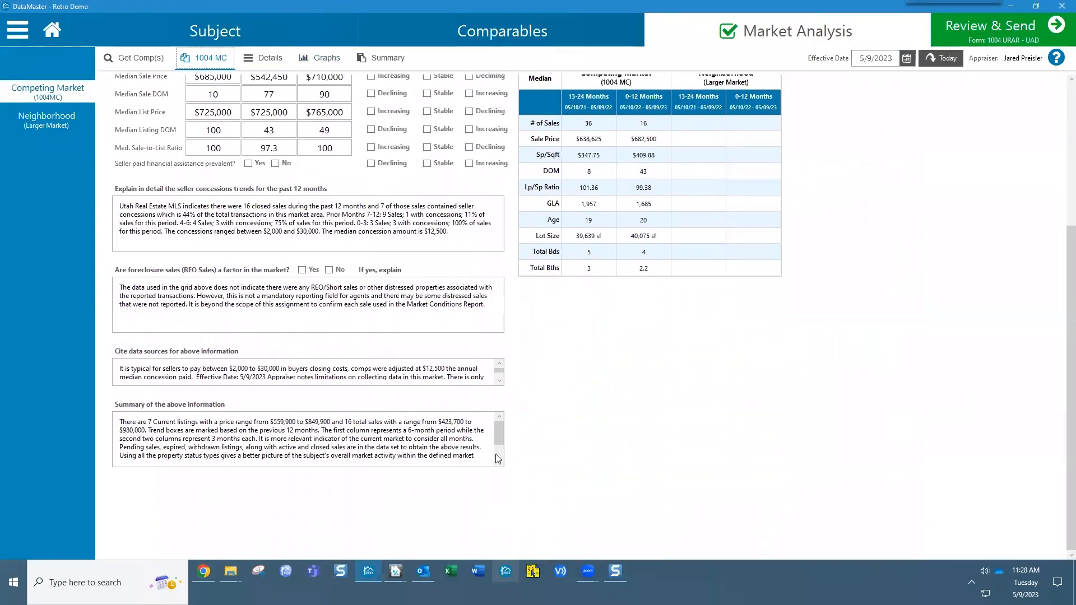
pyautogui.click(168, 287)
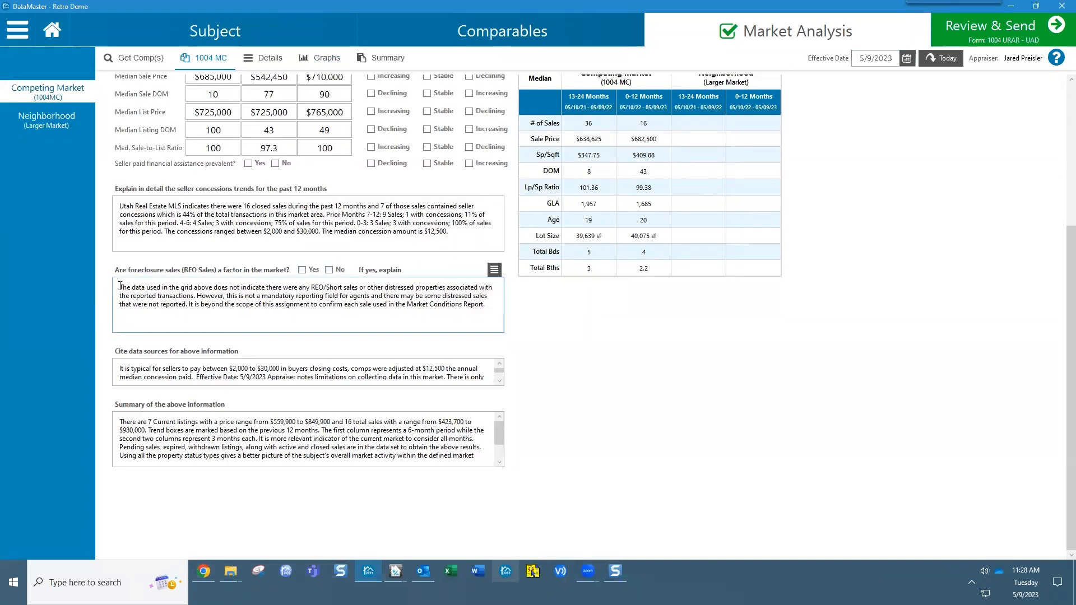
pyautogui.moveTo(120, 287); pyautogui.dragTo(490, 307)
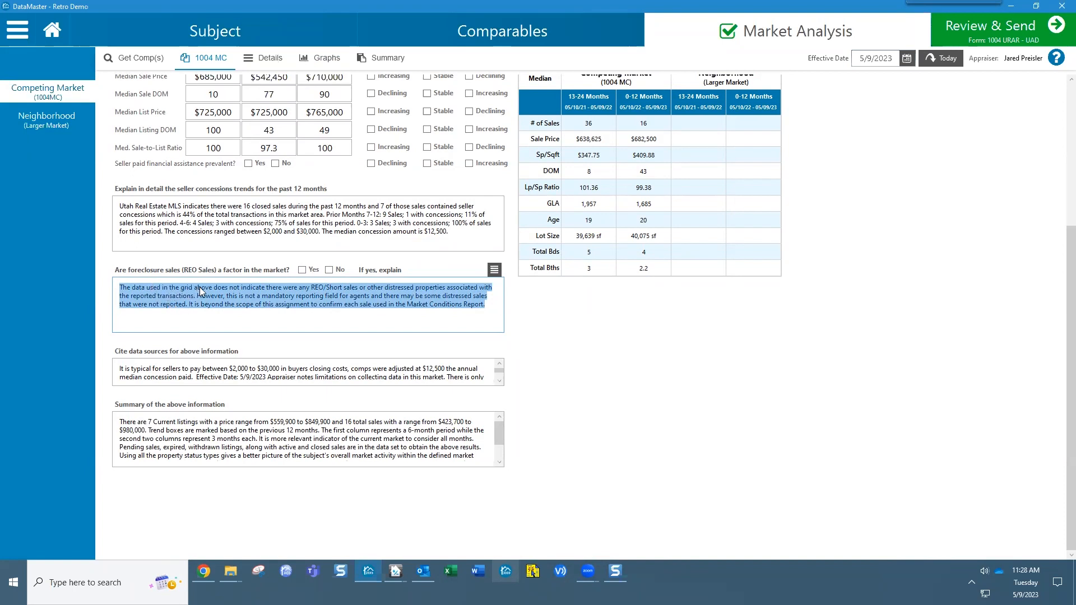
pyautogui.click(225, 289)
pyautogui.moveTo(239, 289); pyautogui.dragTo(475, 289)
pyautogui.click(475, 290)
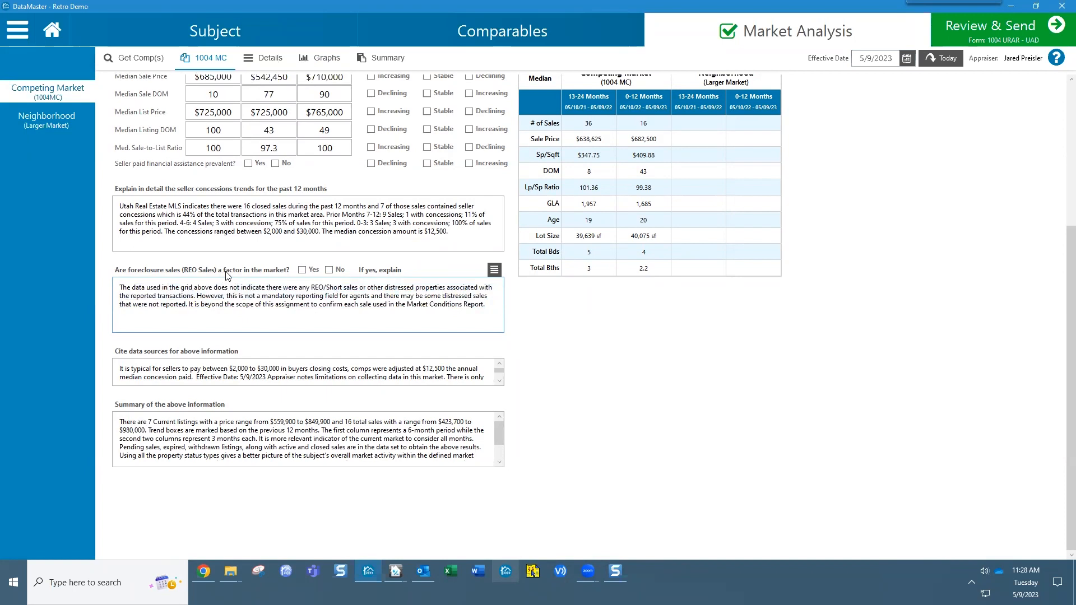
# Step: Highlight the foreclosure explanation and move its passage about REO/Short sales and distressed properties further down in the same comment
pyautogui.moveTo(119, 286); pyautogui.dragTo(490, 307)
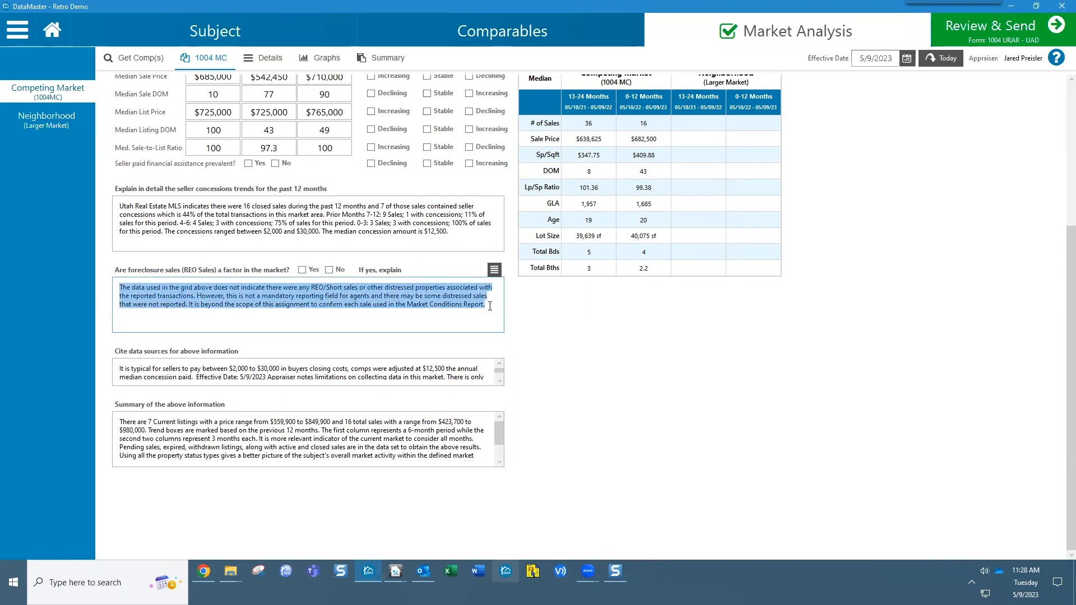
pyautogui.click(1061, 493)
pyautogui.moveTo(204, 297); pyautogui.dragTo(393, 308)
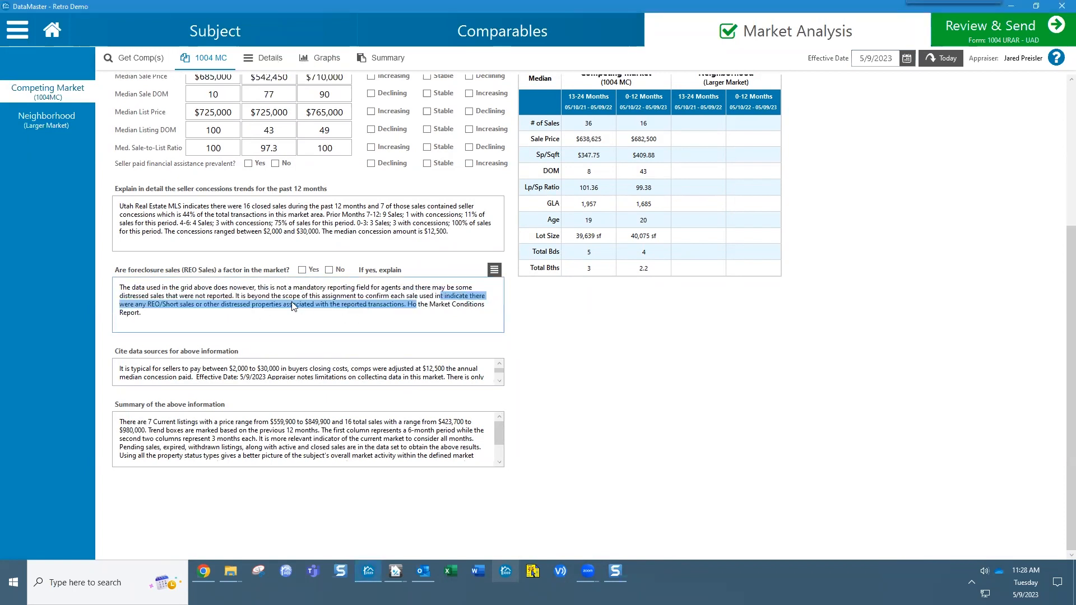
# Step: Undo the text move in the foreclosure explanation and mark the 0-3 Months sale closed 2/20/2023 as REO, saving the change
pyautogui.hotkey('ctrl', 'z')
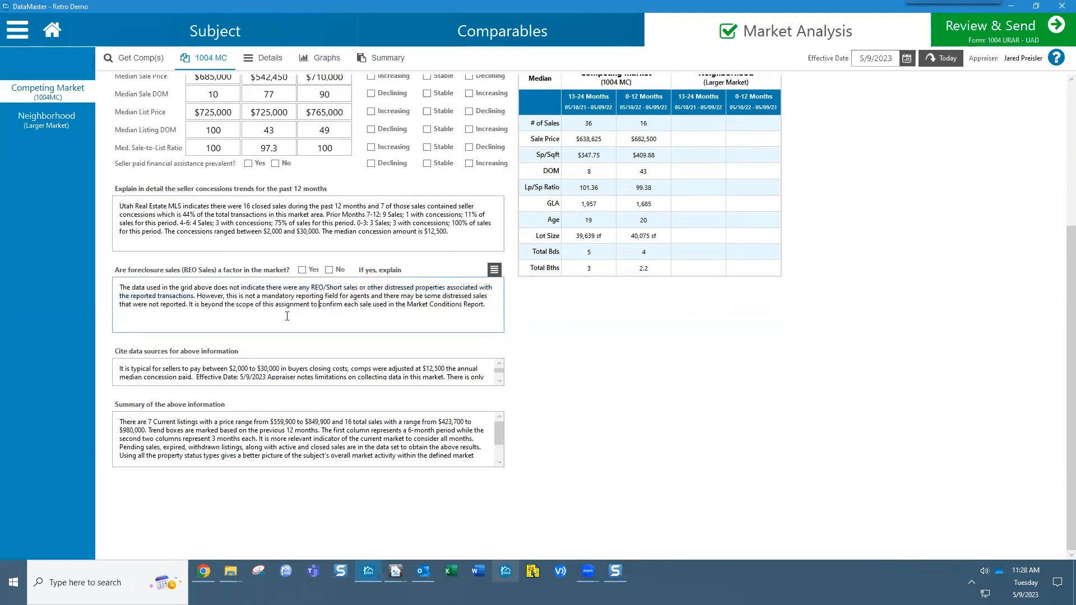
pyautogui.click(271, 61)
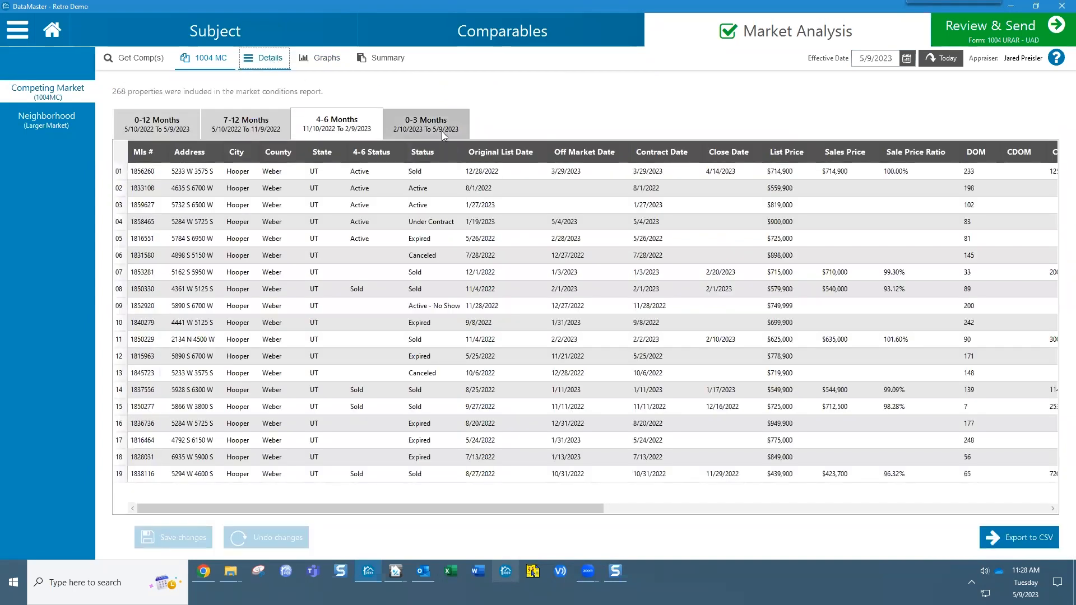
pyautogui.click(441, 131)
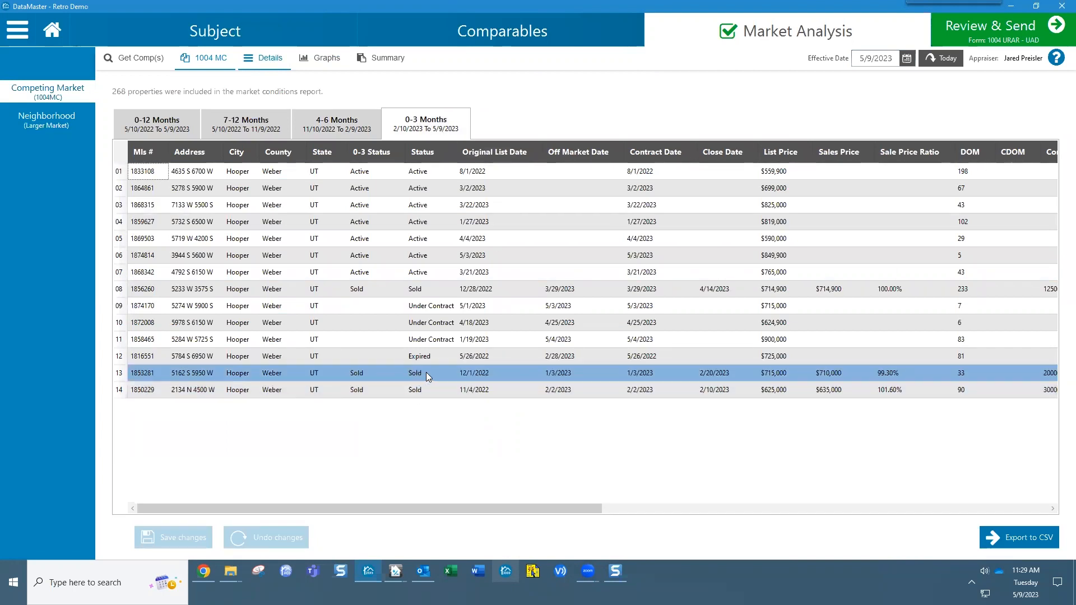
pyautogui.click(120, 374)
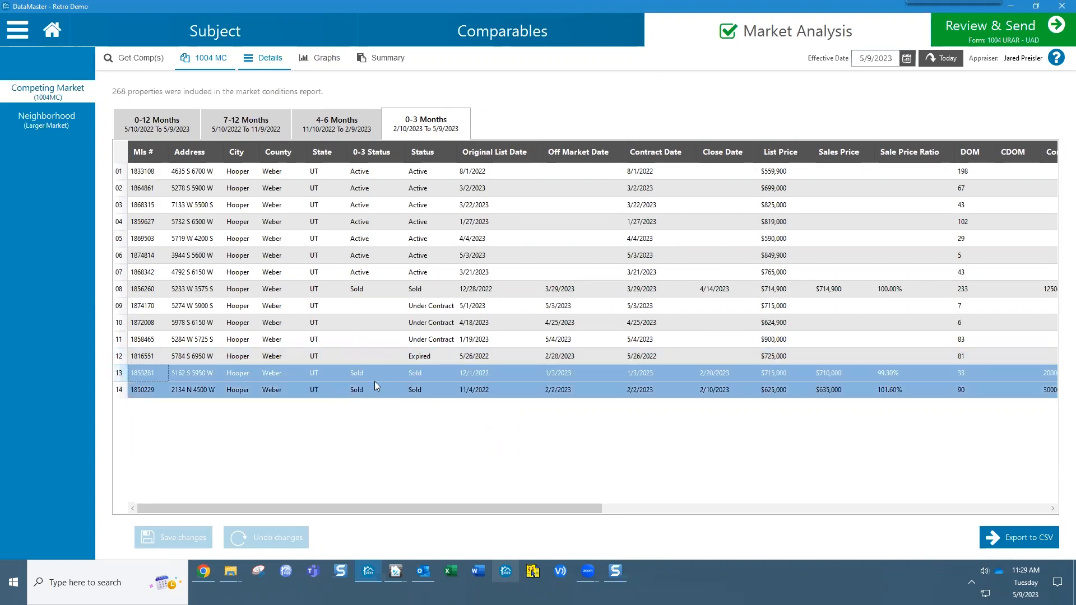
pyautogui.moveTo(521, 508); pyautogui.dragTo(676, 497)
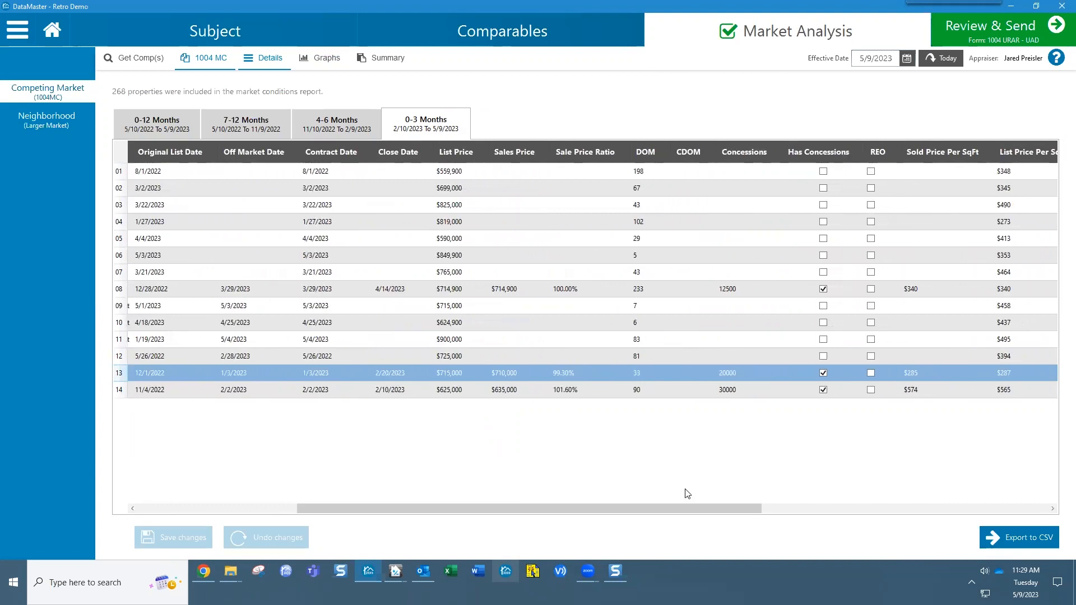
pyautogui.click(871, 374)
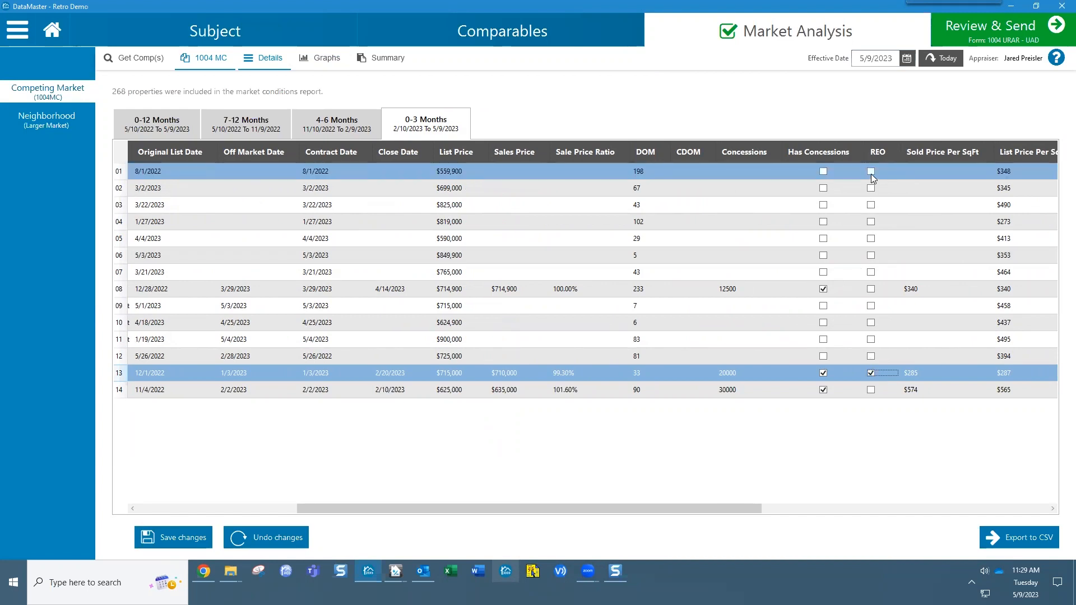
pyautogui.click(181, 539)
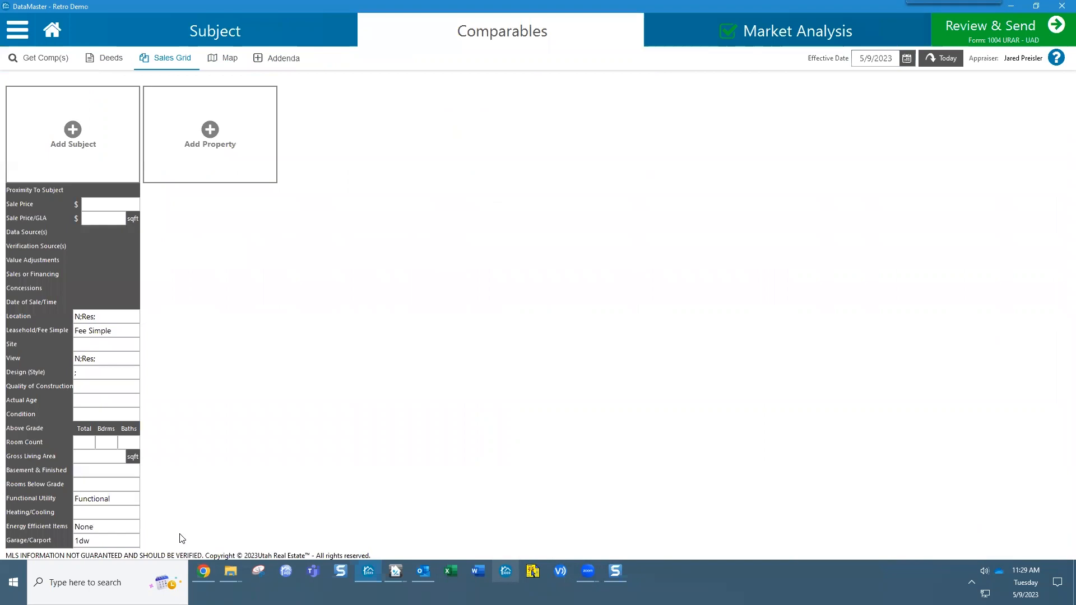
# Step: Return to the Market Analysis 1004 MC form and examine the regenerated foreclosure (REO Sales) explanation, period by period
pyautogui.click(772, 42)
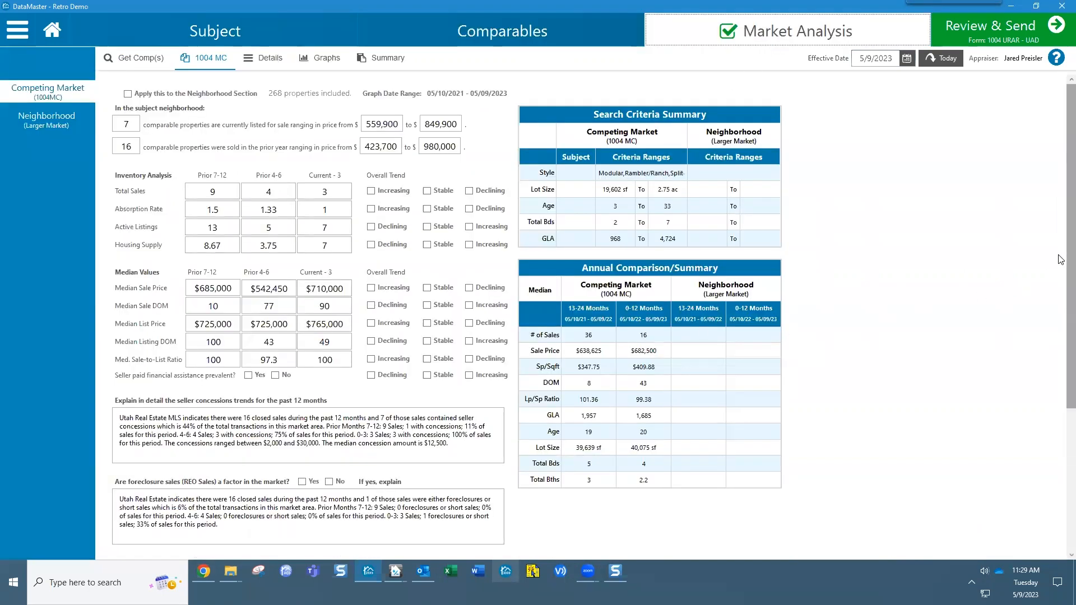
pyautogui.scroll(-2, 1061, 287)
pyautogui.scroll(-5, 1061, 288)
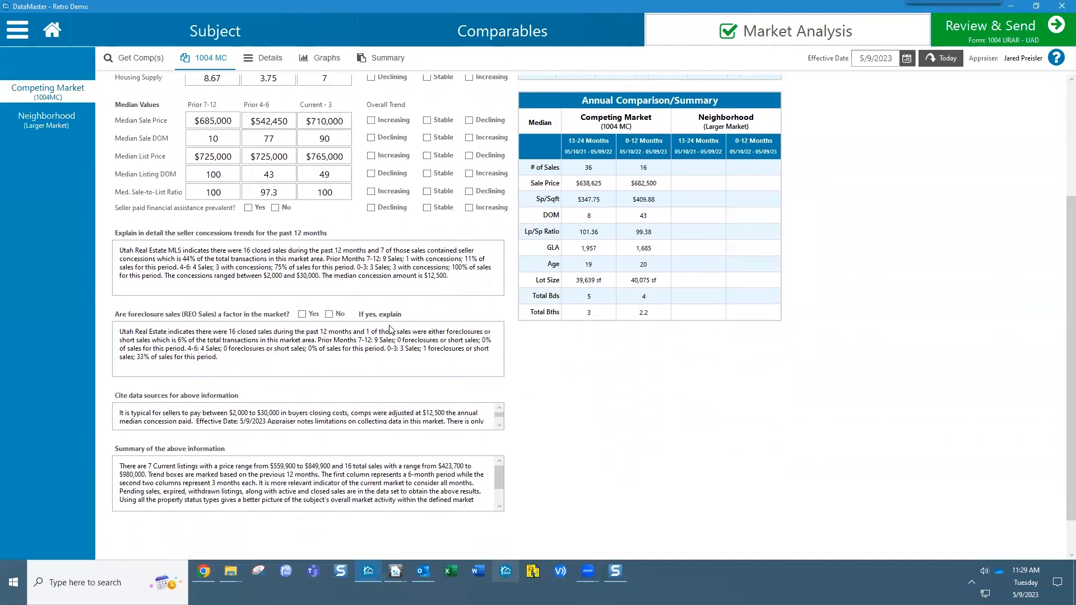
pyautogui.moveTo(117, 332); pyautogui.dragTo(227, 361)
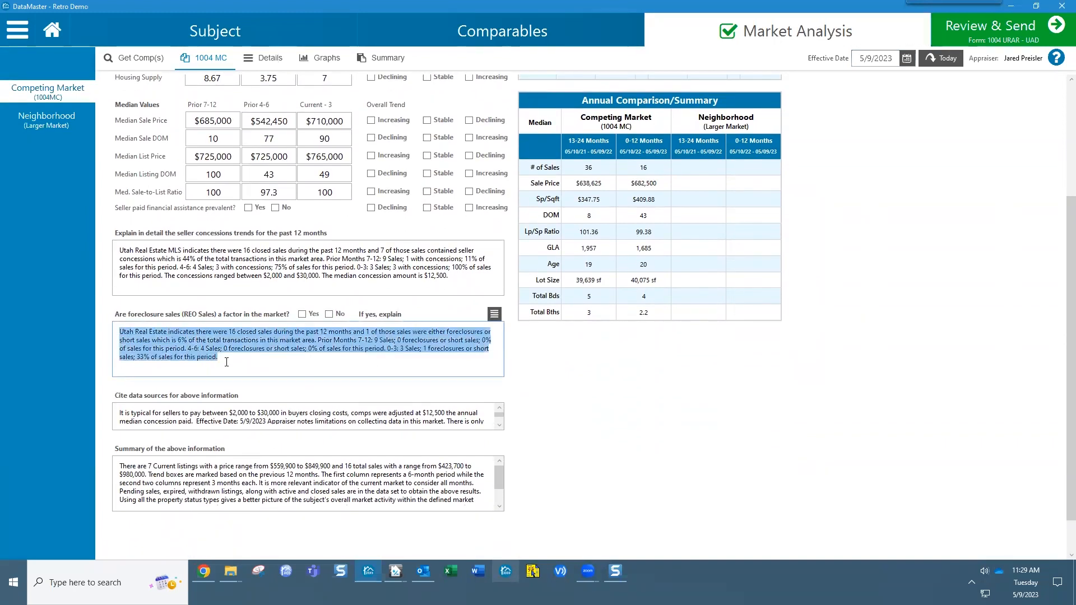
pyautogui.click(142, 334)
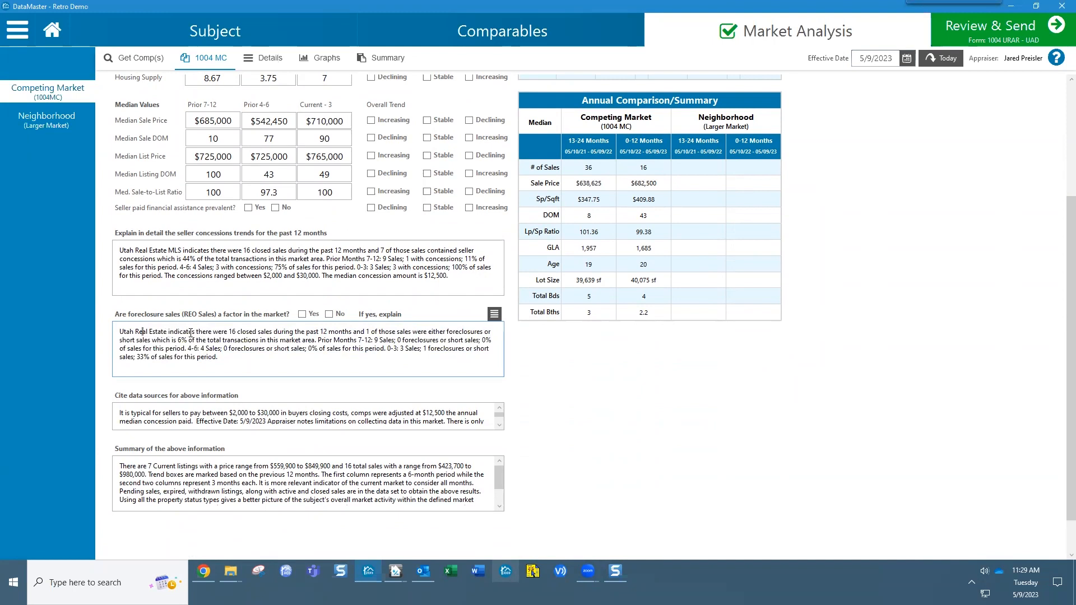
pyautogui.moveTo(229, 332); pyautogui.dragTo(402, 341)
pyautogui.moveTo(185, 349); pyautogui.dragTo(318, 350)
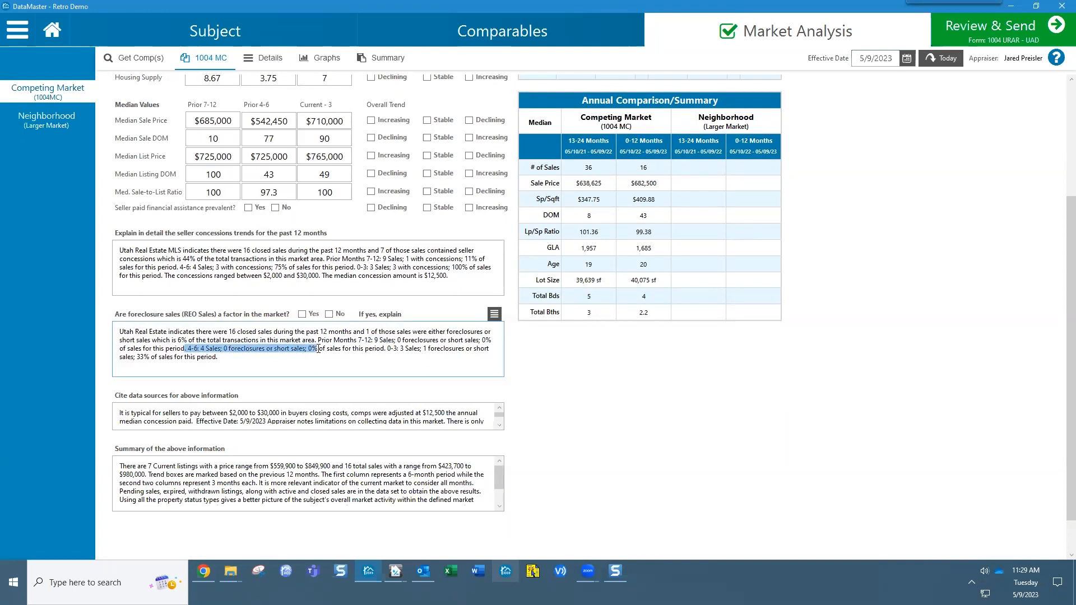
pyautogui.moveTo(388, 349); pyautogui.dragTo(482, 355)
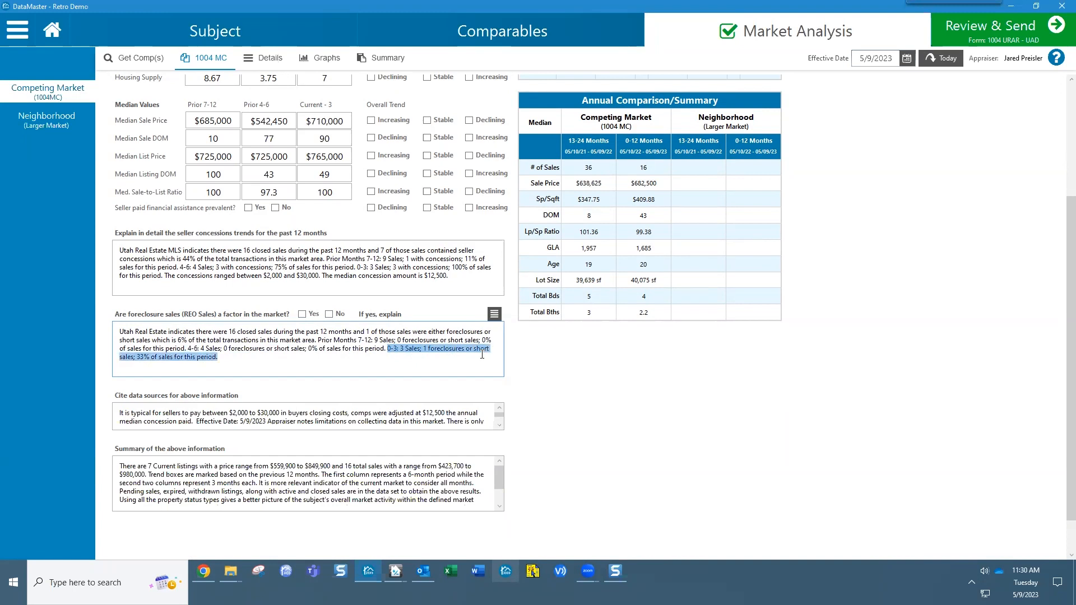
pyautogui.click(143, 357)
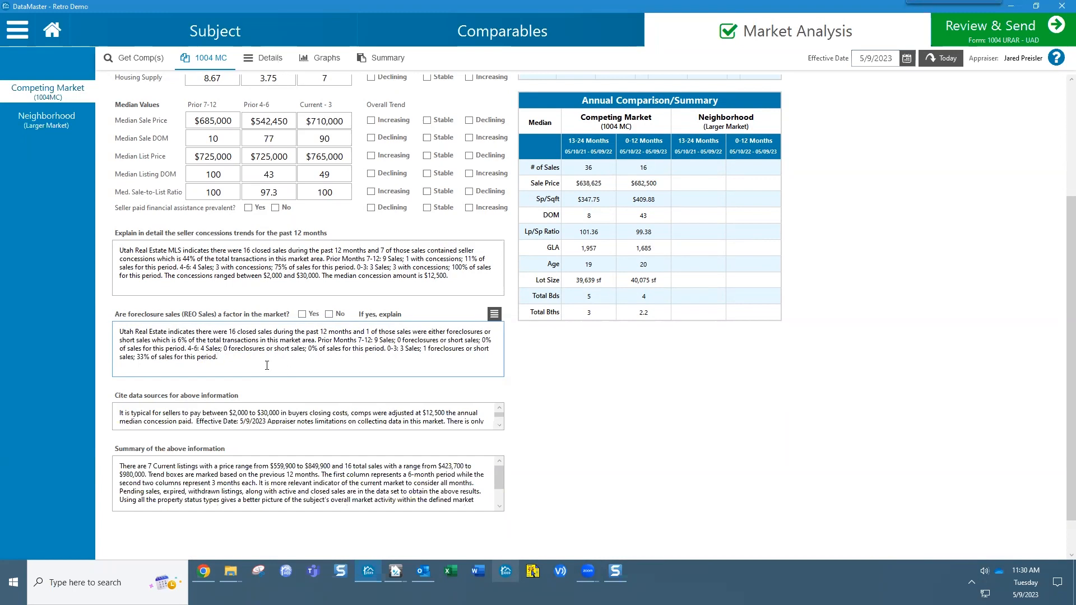
# Step: Examine the seller concessions trends explanation and the full summary comment on the 1004 MC form
pyautogui.moveTo(123, 251); pyautogui.dragTo(448, 276)
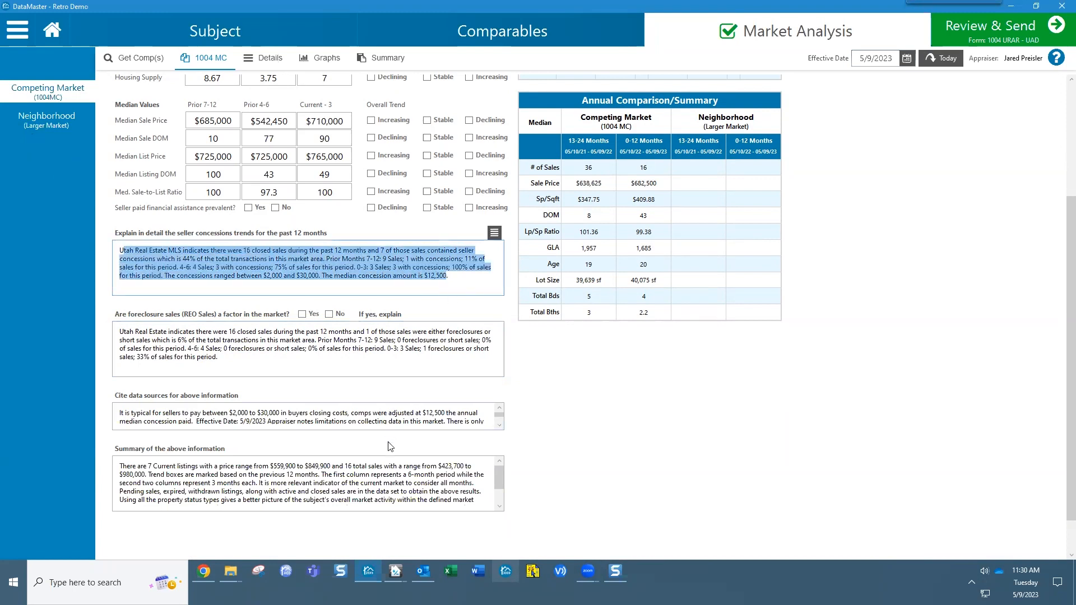
pyautogui.scroll(-2, 1061, 356)
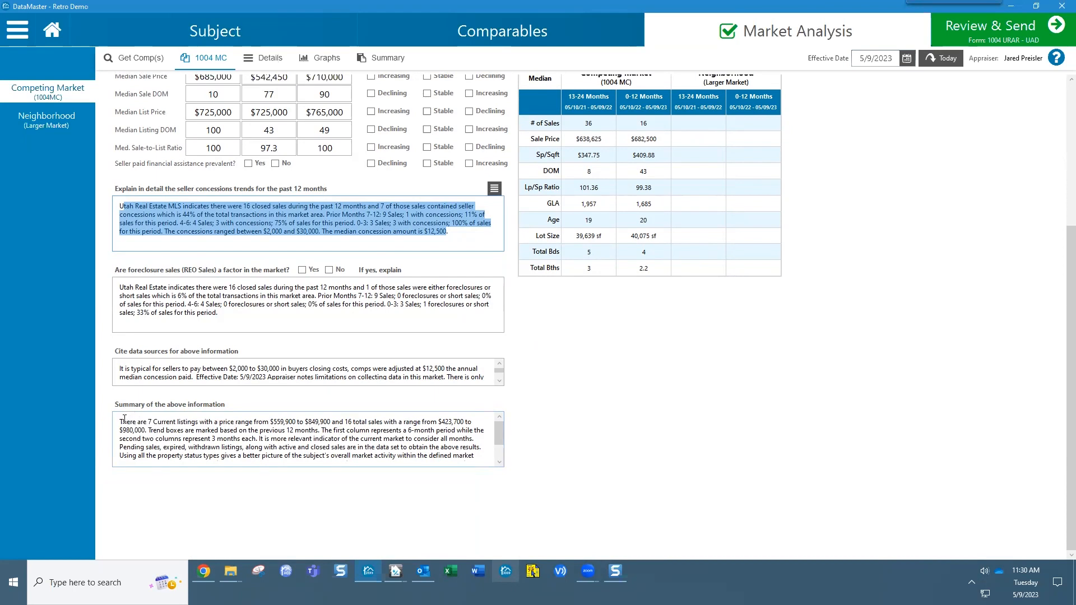
pyautogui.moveTo(121, 422); pyautogui.dragTo(491, 469)
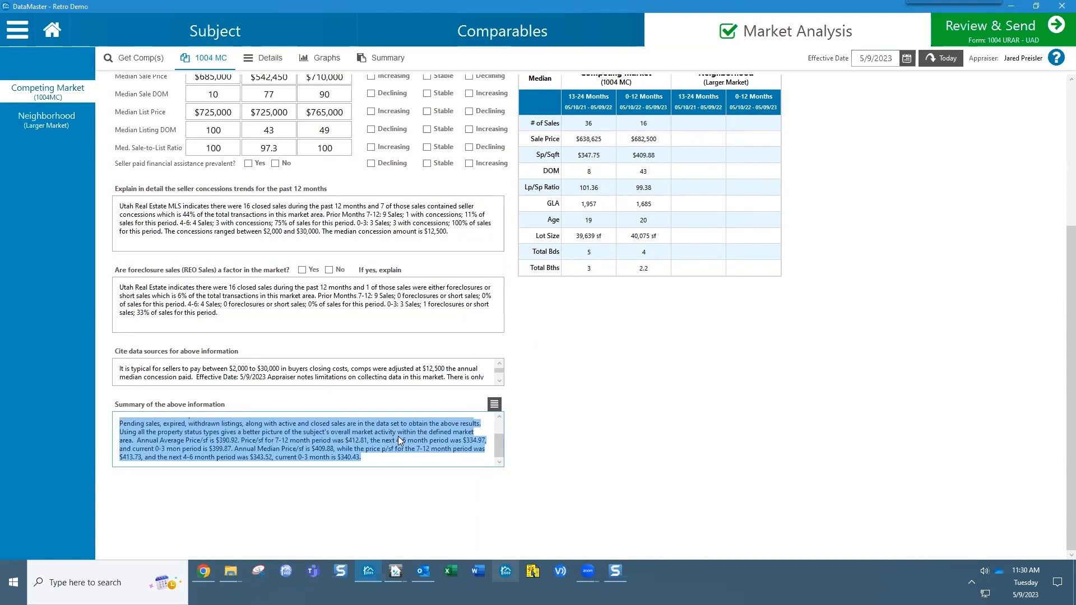
pyautogui.click(402, 459)
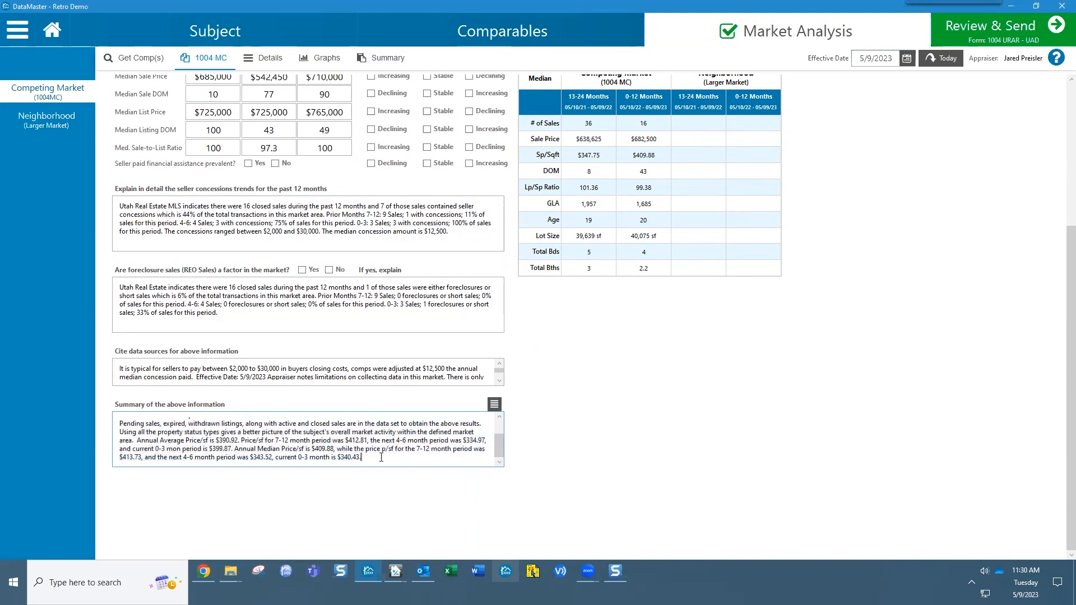
# Step: Copy the entire summary comment from the 1004 MC form and paste it into a blank Word document
pyautogui.moveTo(362, 457); pyautogui.dragTo(103, 413)
pyautogui.hotkey('ctrl', 'c')
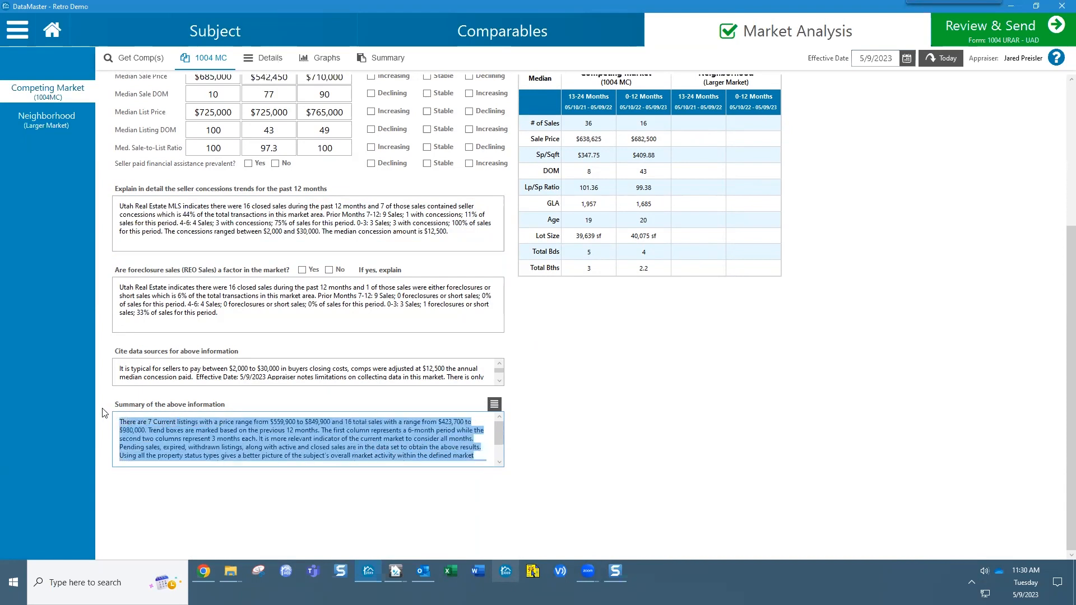
pyautogui.click(489, 569)
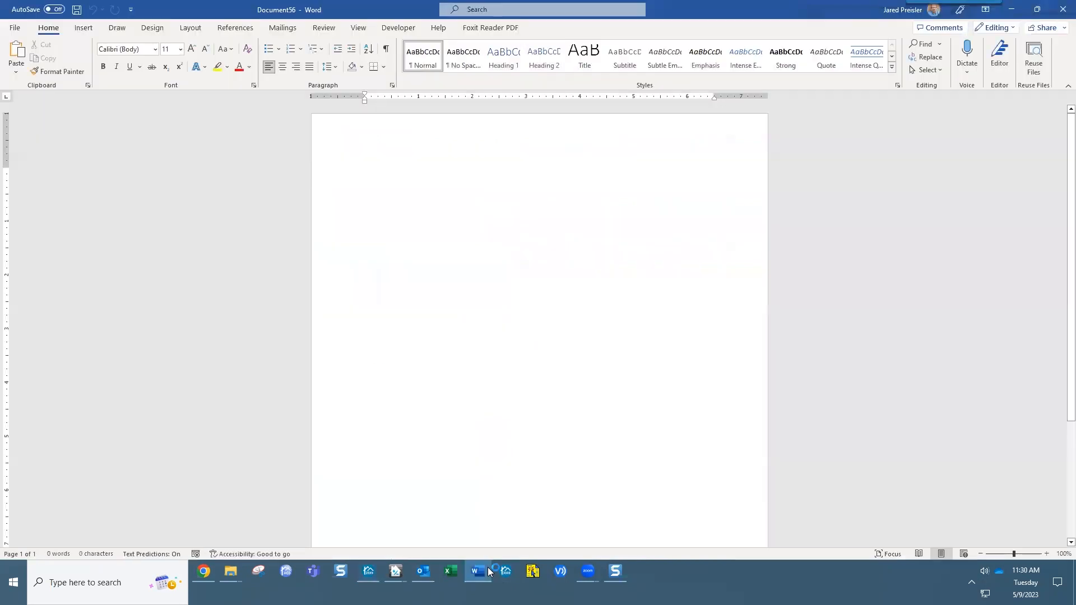
pyautogui.hotkey('ctrl', 'v')
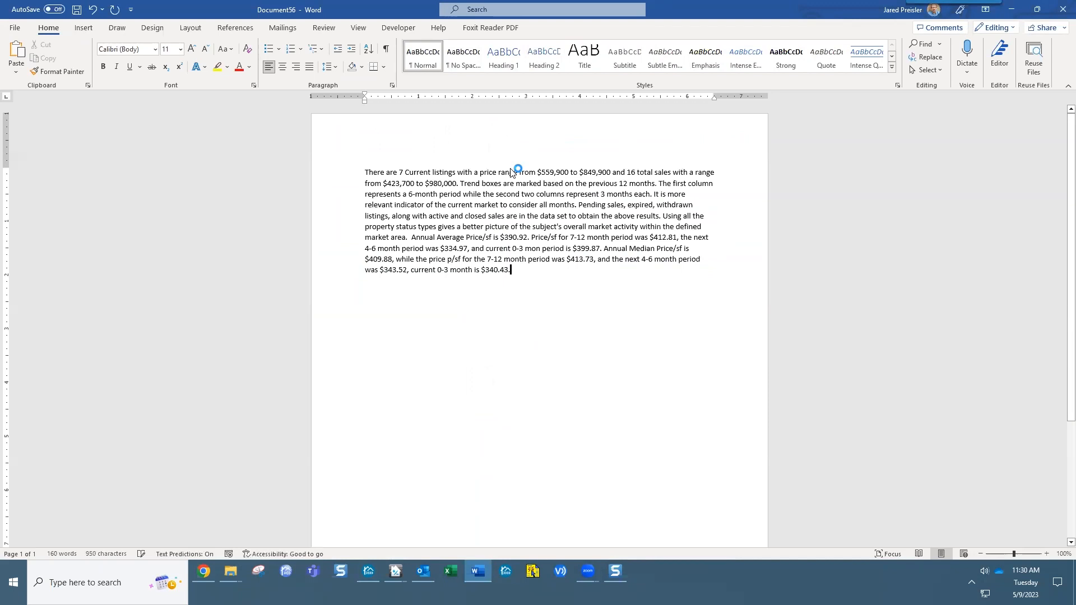
# Step: Copy the Rural Markets comment template's text from DataMaster's summary templates and paste it below the summary paragraph in the Word document
pyautogui.hotkey('alt', 'Tab')
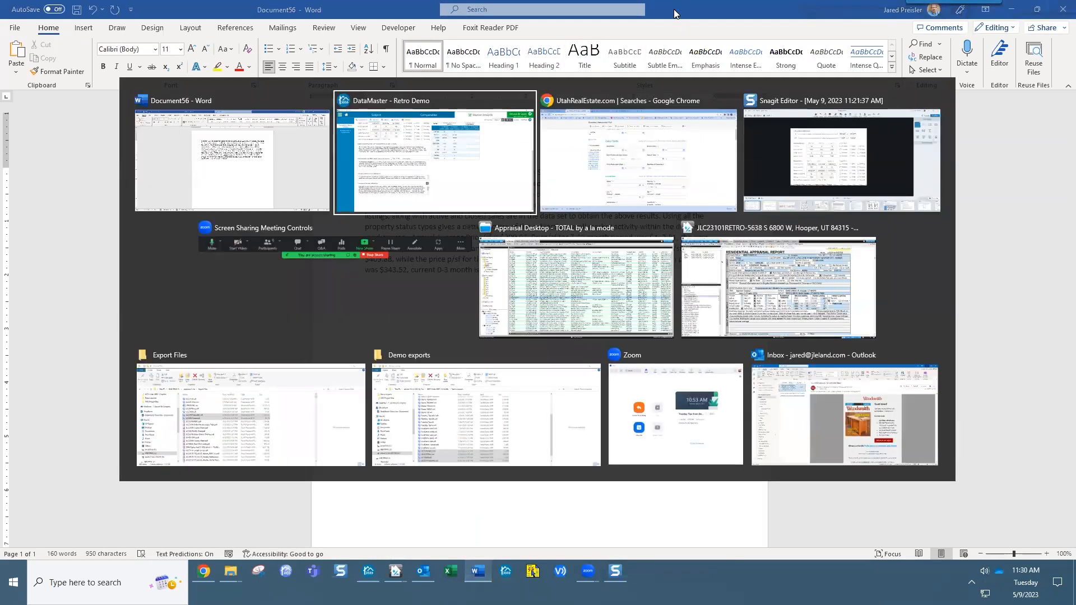
pyautogui.click(494, 406)
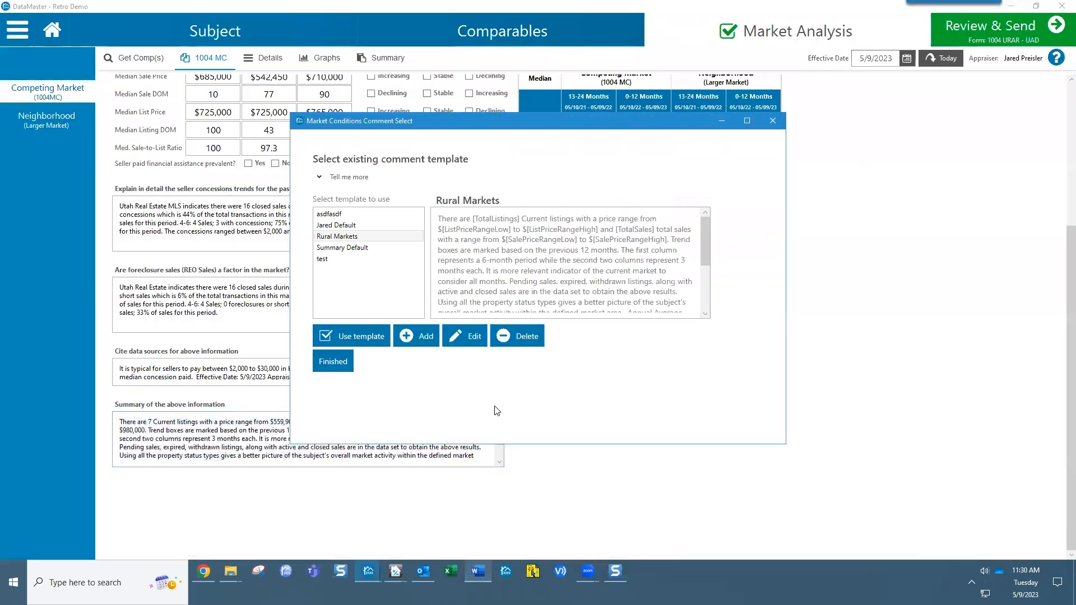
pyautogui.click(373, 237)
pyautogui.moveTo(440, 218); pyautogui.dragTo(695, 326)
pyautogui.hotkey('ctrl', 'c')
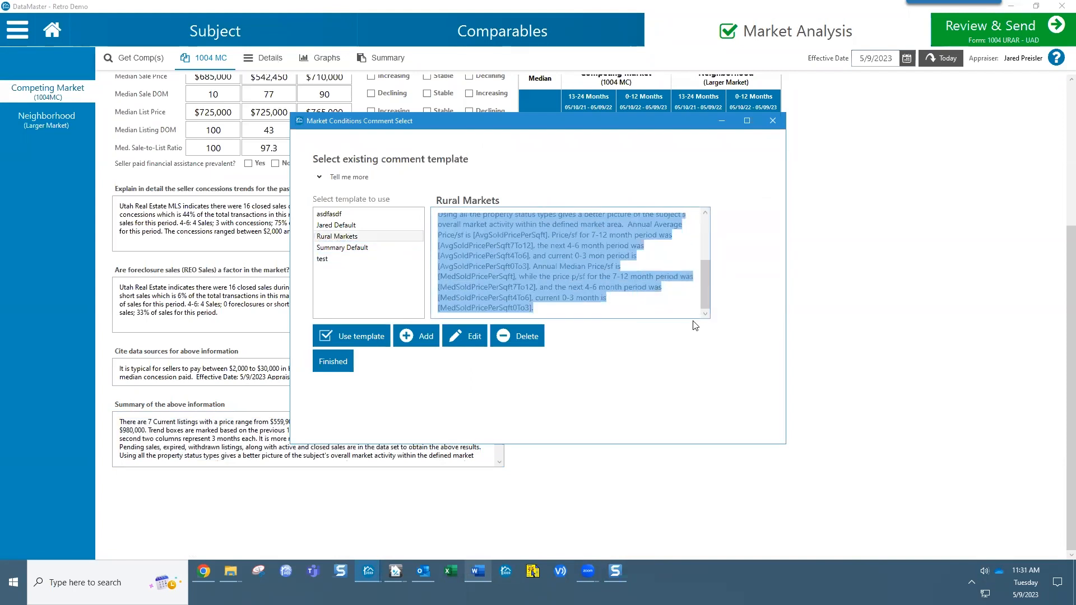
pyautogui.hotkey('alt', 'Tab')
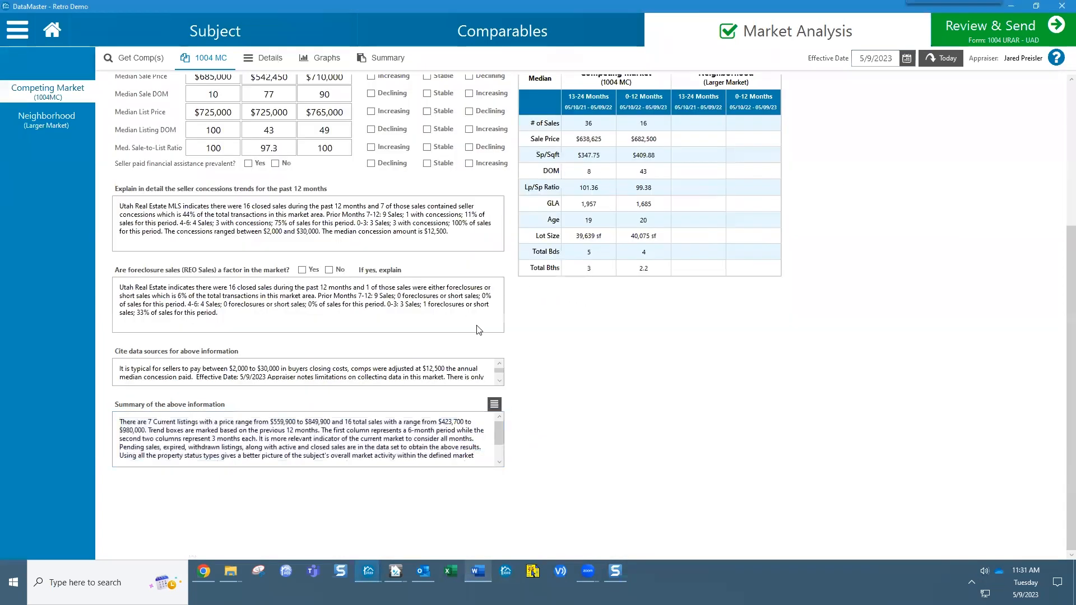
pyautogui.hotkey('alt', 'Tab')
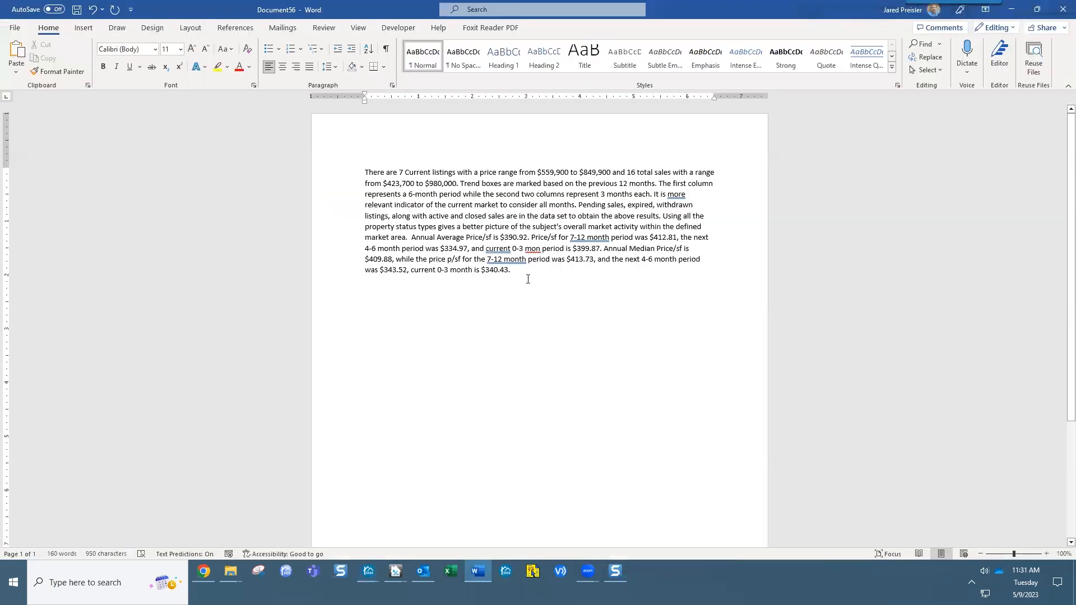
pyautogui.press('Return')
pyautogui.press('Return')
pyautogui.hotkey('ctrl', 'v')
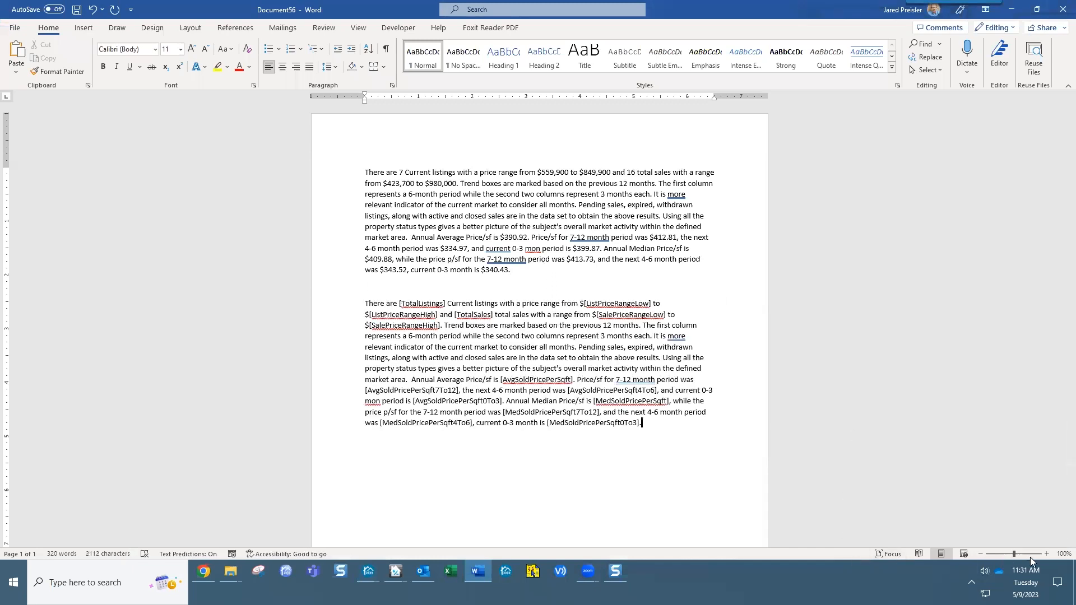
# Step: Bold the listings count 7 in the first paragraph and highlight the matching [TotalListings] placeholder in the template paragraph
pyautogui.click(1047, 554)
pyautogui.click(1047, 553)
pyautogui.click(1047, 554)
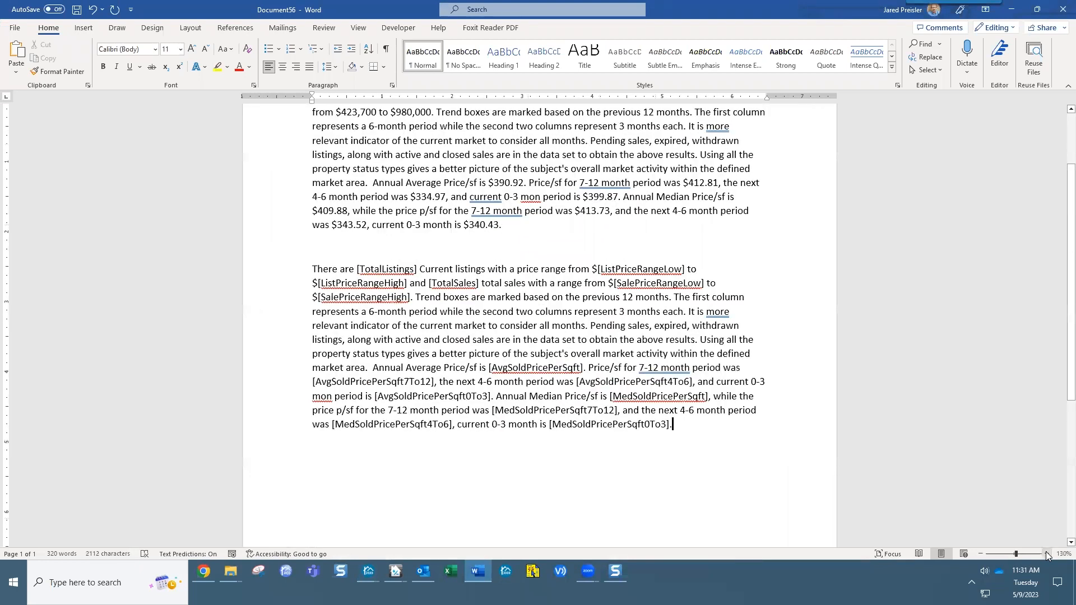
pyautogui.scroll(2, 692, 211)
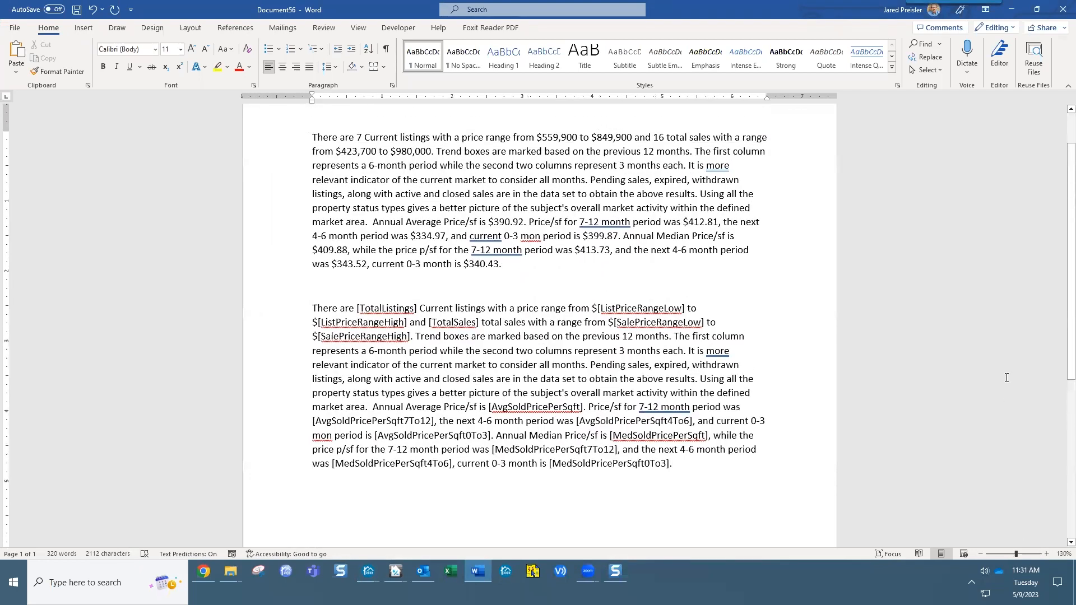
pyautogui.click(342, 137)
pyautogui.doubleClick(358, 136)
pyautogui.hotkey('ctrl', 'b')
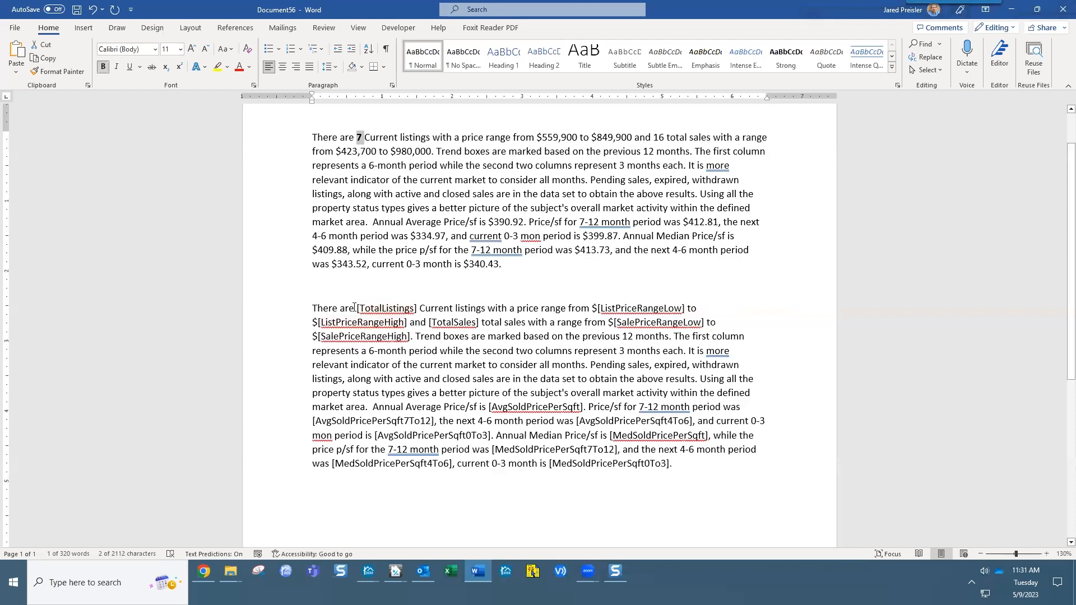
pyautogui.moveTo(355, 308); pyautogui.dragTo(394, 309)
pyautogui.click(411, 309)
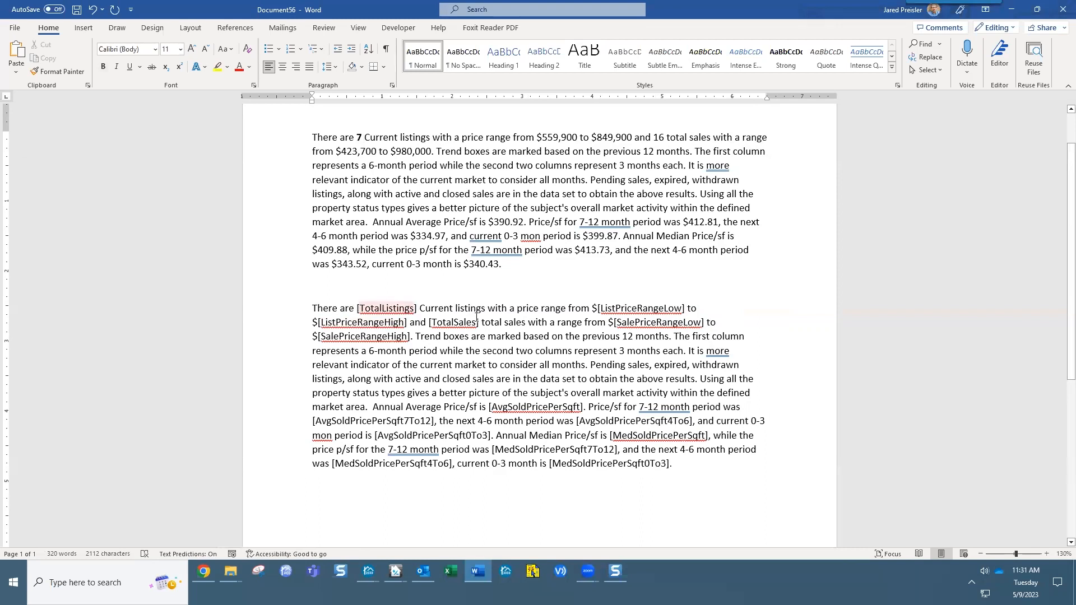
# Step: Bold the $559,900 low list price in the first paragraph and the matching [ListPriceRangeLow] placeholder in the template paragraph
pyautogui.moveTo(538, 136); pyautogui.dragTo(573, 142)
pyautogui.hotkey('ctrl', 'b')
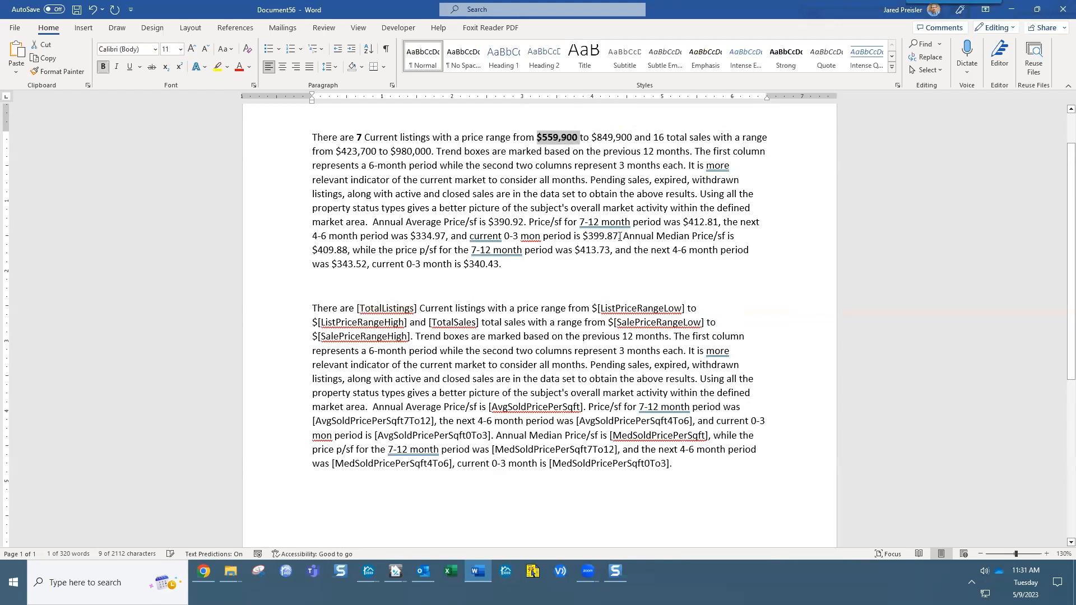
pyautogui.click(616, 308)
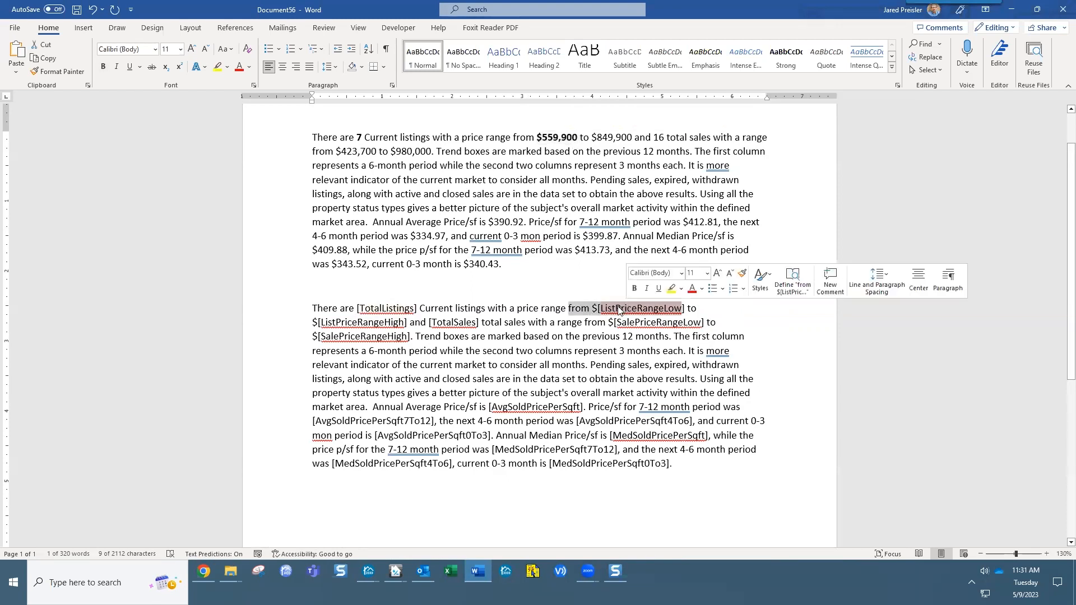
pyautogui.doubleClick(665, 306)
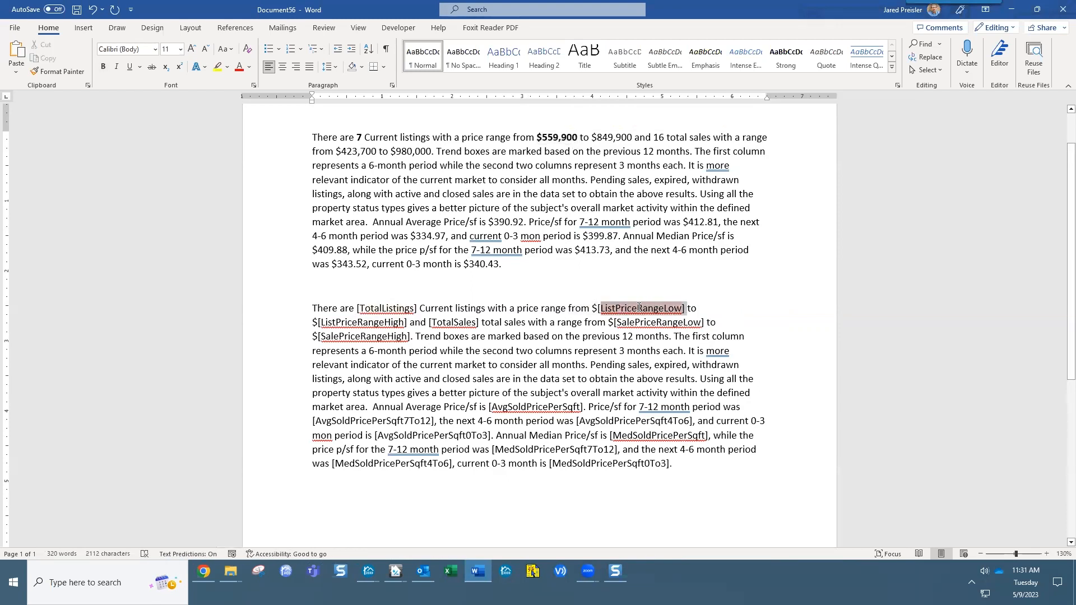
pyautogui.moveTo(610, 307); pyautogui.dragTo(598, 309)
pyautogui.hotkey('ctrl', 'b')
pyautogui.click(631, 311)
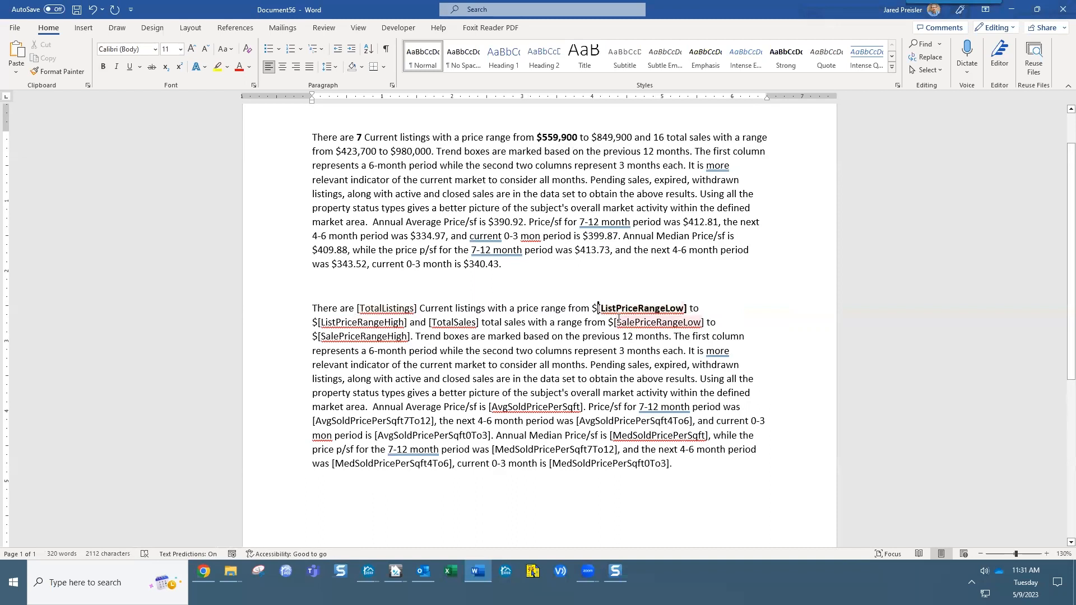
# Step: Remove the bold from the dollar sign before 559,900 in the first paragraph and select the listings count 7
pyautogui.moveTo(547, 145); pyautogui.dragTo(535, 139)
pyautogui.hotkey('ctrl', 'b')
pyautogui.click(542, 139)
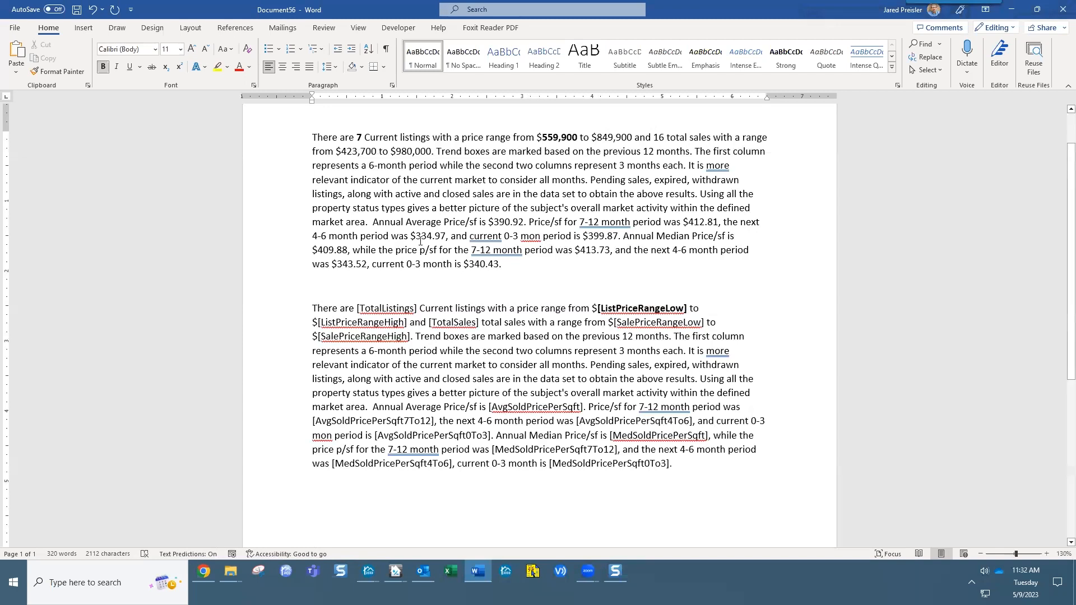
pyautogui.doubleClick(359, 137)
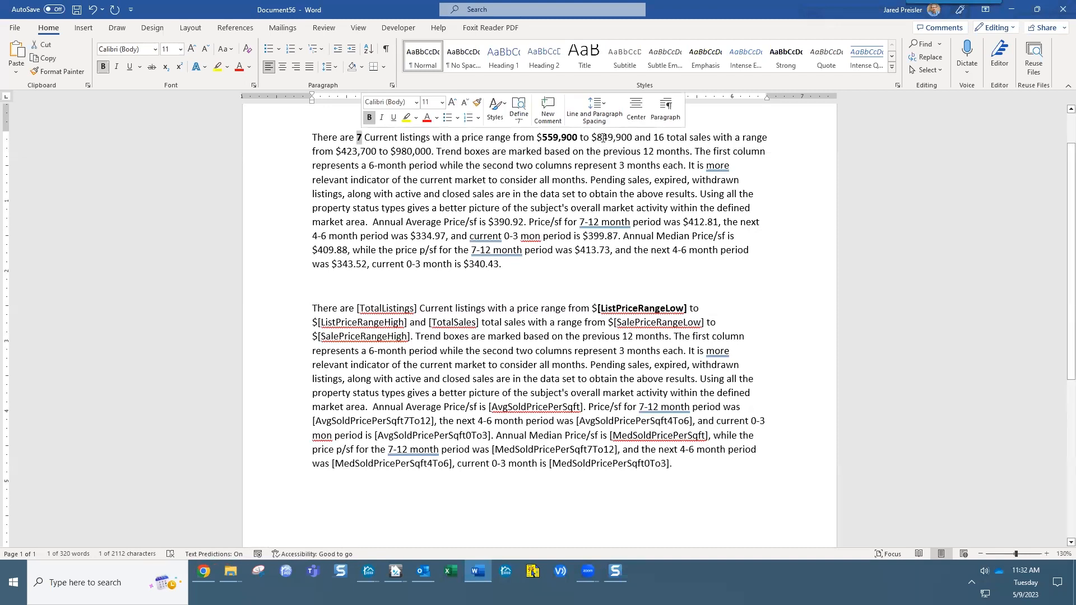
# Step: Switch to DataMaster's summary comment templates for the 1004 MC and start adding a new template
pyautogui.hotkey('alt', 'Tab')
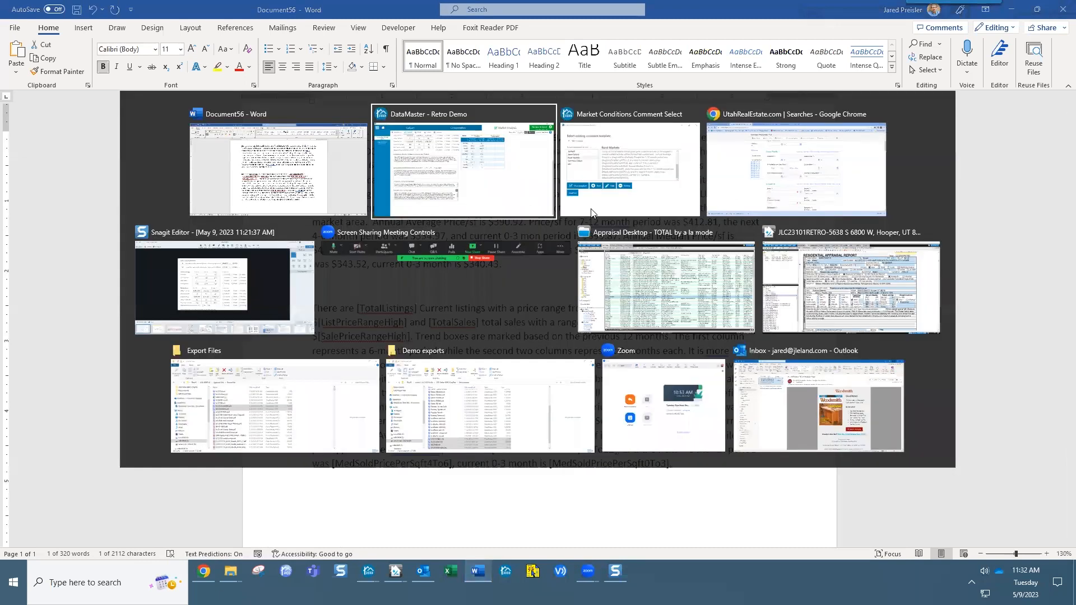
pyautogui.click(591, 213)
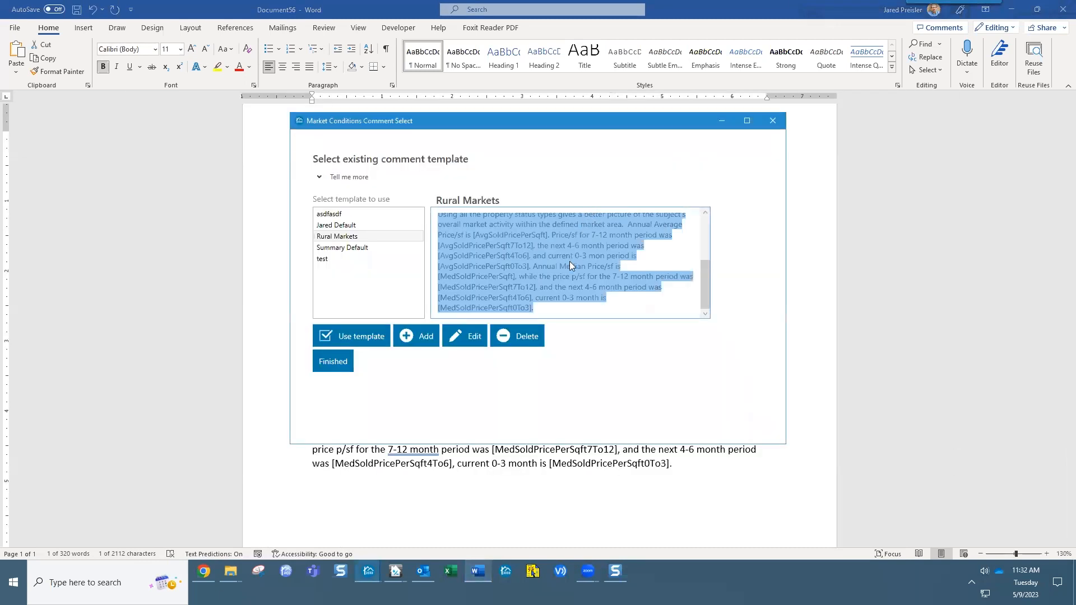
pyautogui.click(540, 261)
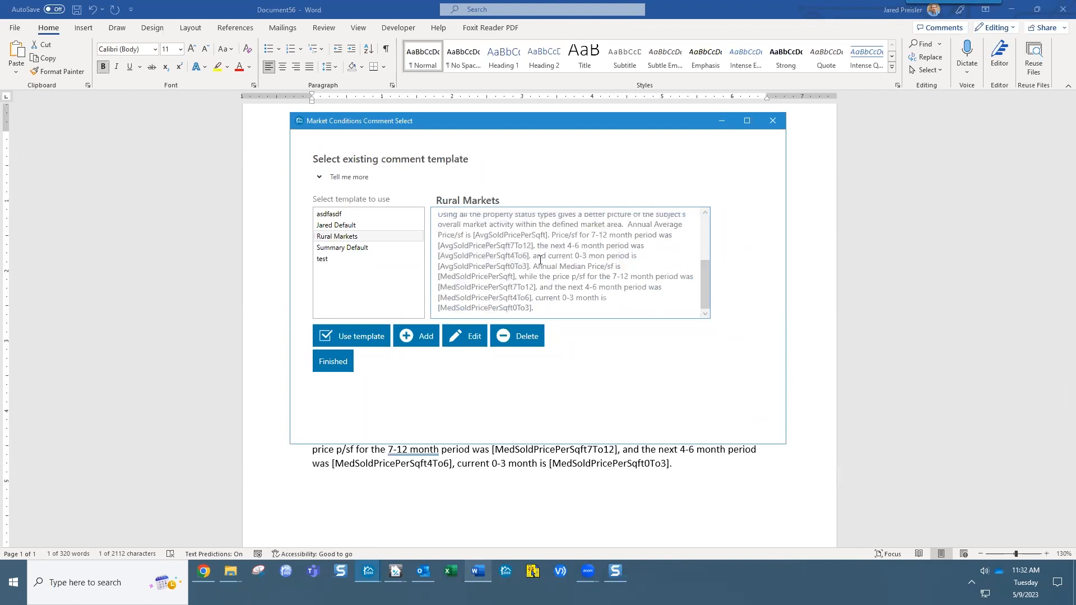
pyautogui.scroll(3, 541, 261)
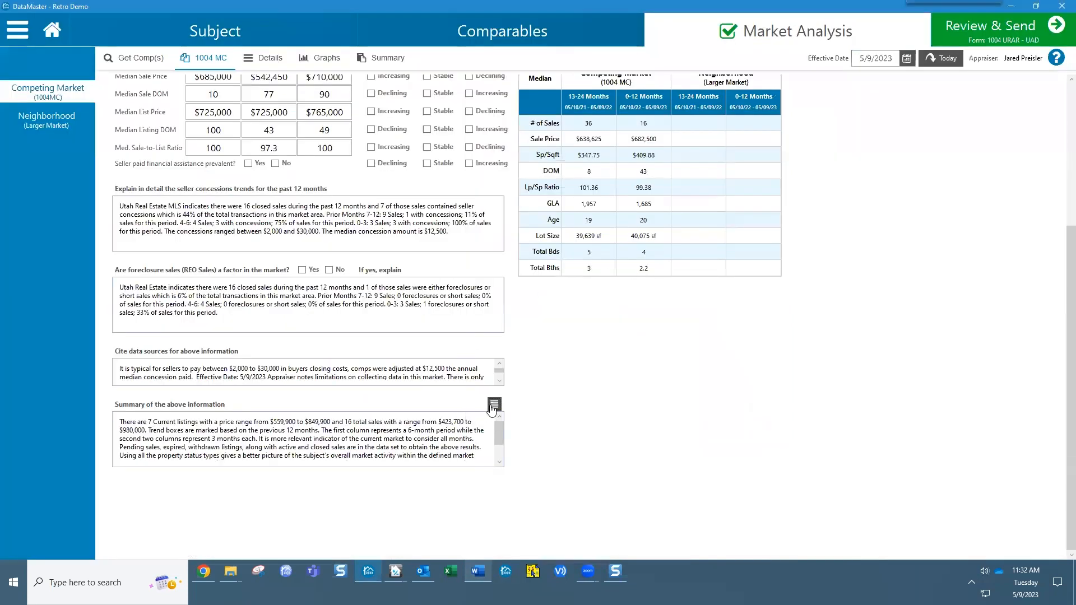
pyautogui.click(491, 405)
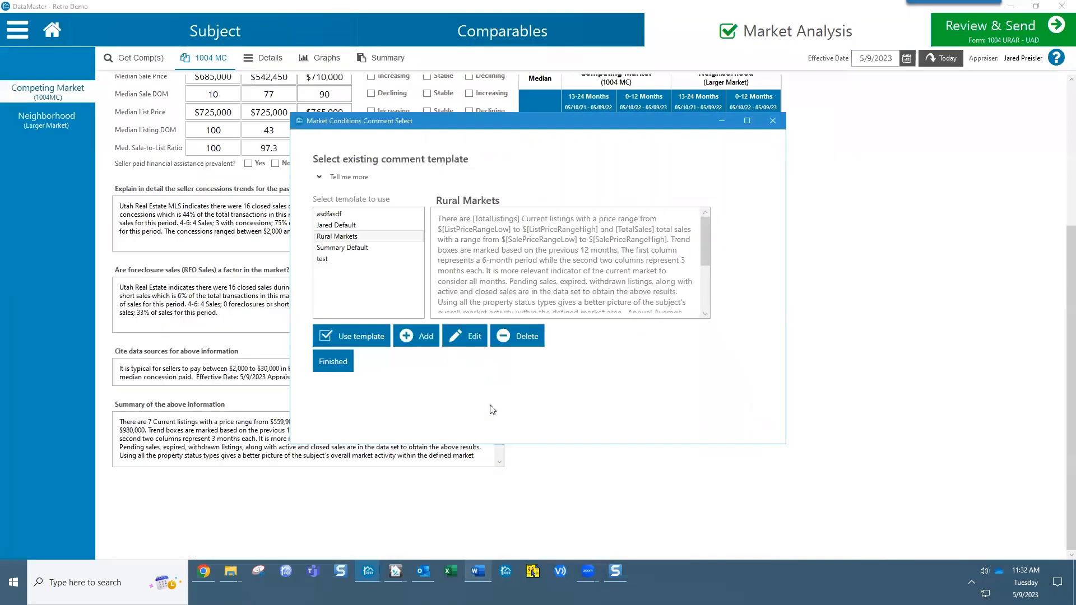
pyautogui.click(406, 340)
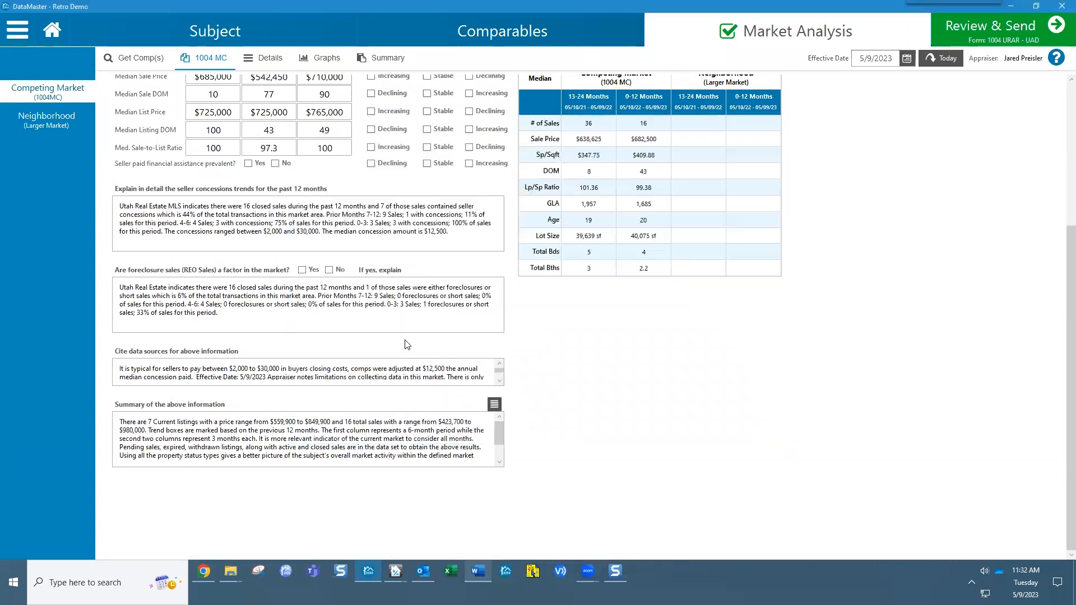
# Step: Enter "MLS reported" in the custom comment and place the insertion point before MLS
pyautogui.click(359, 218)
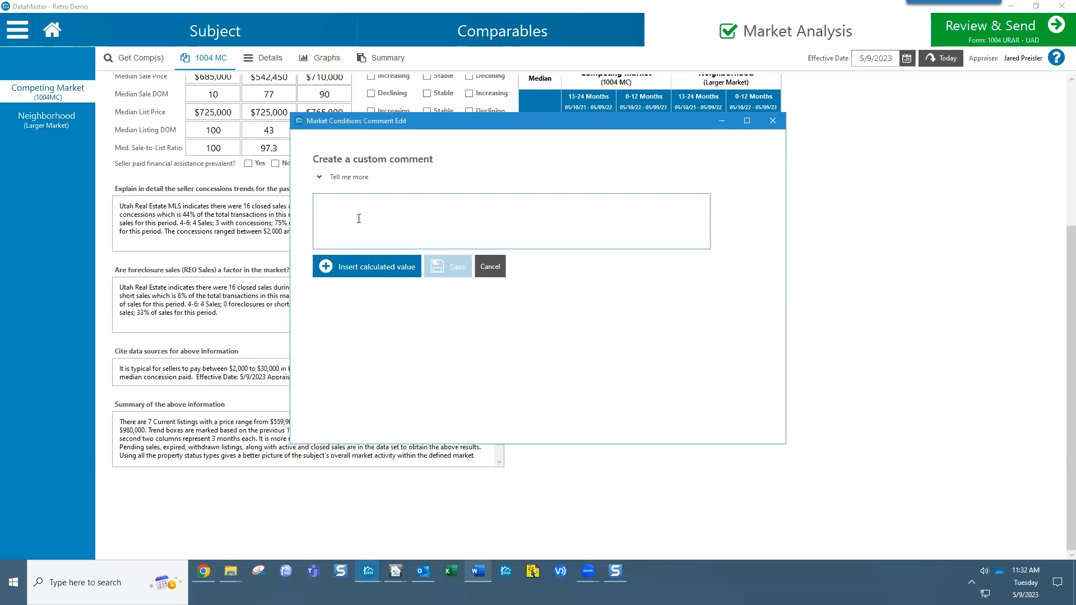
pyautogui.write('MLS ')
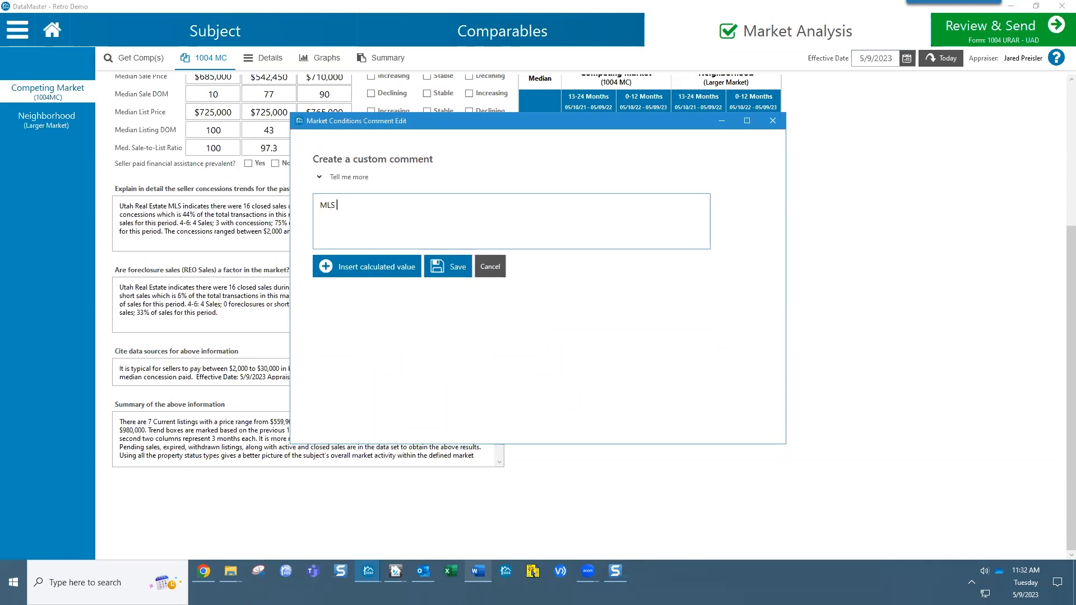
pyautogui.write('reported')
pyautogui.press('BackSpace')
pyautogui.press('Left')
pyautogui.press('Left')
# Step: Open the calculated values for insertion and browse the Competing Market (1004 MC) items
pyautogui.click(384, 273)
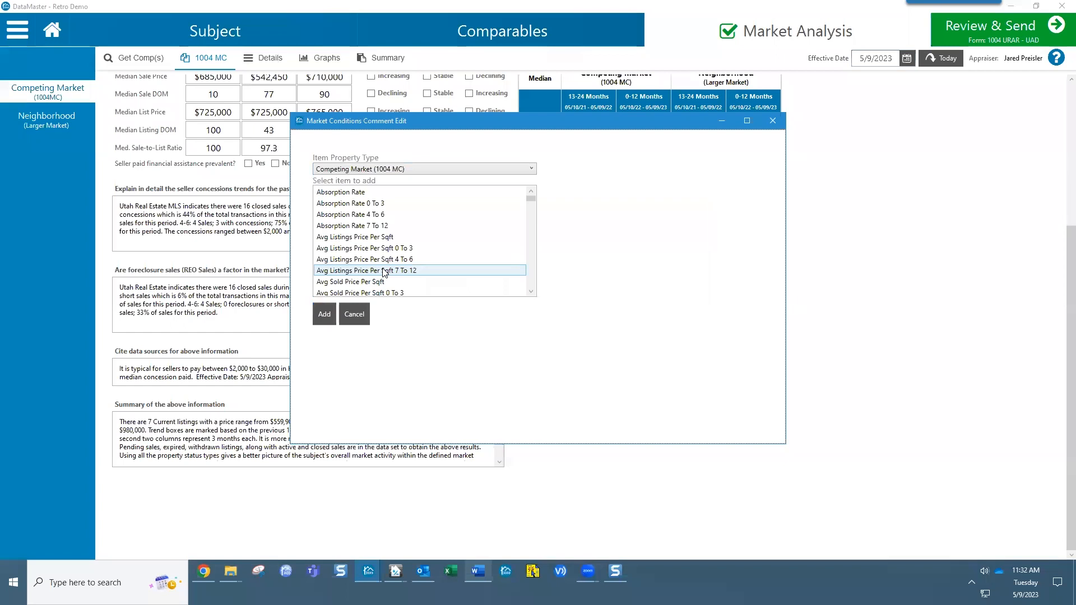
pyautogui.click(396, 170)
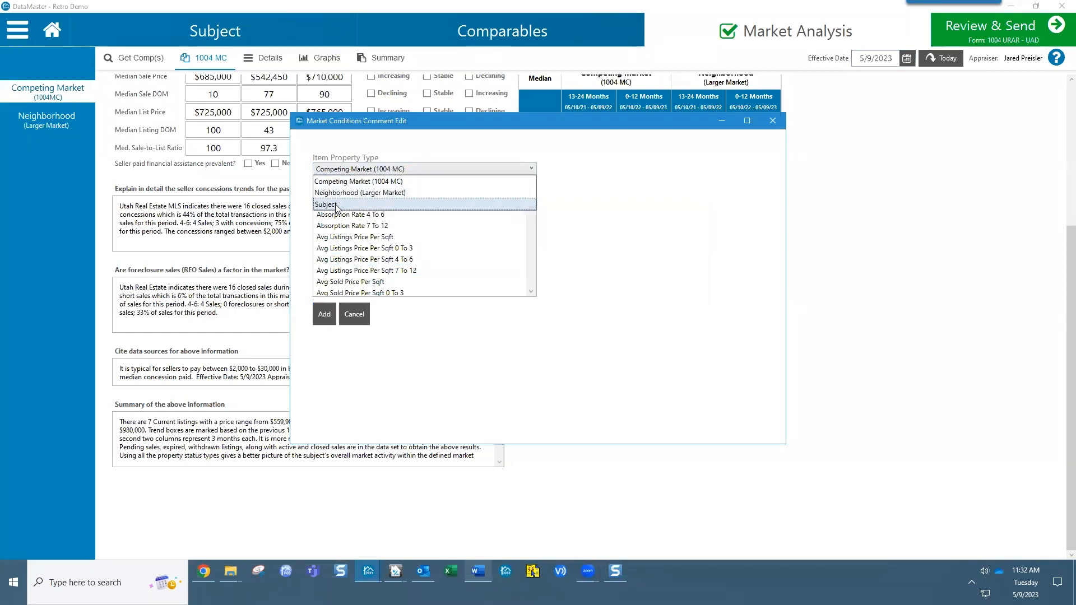
pyautogui.click(360, 183)
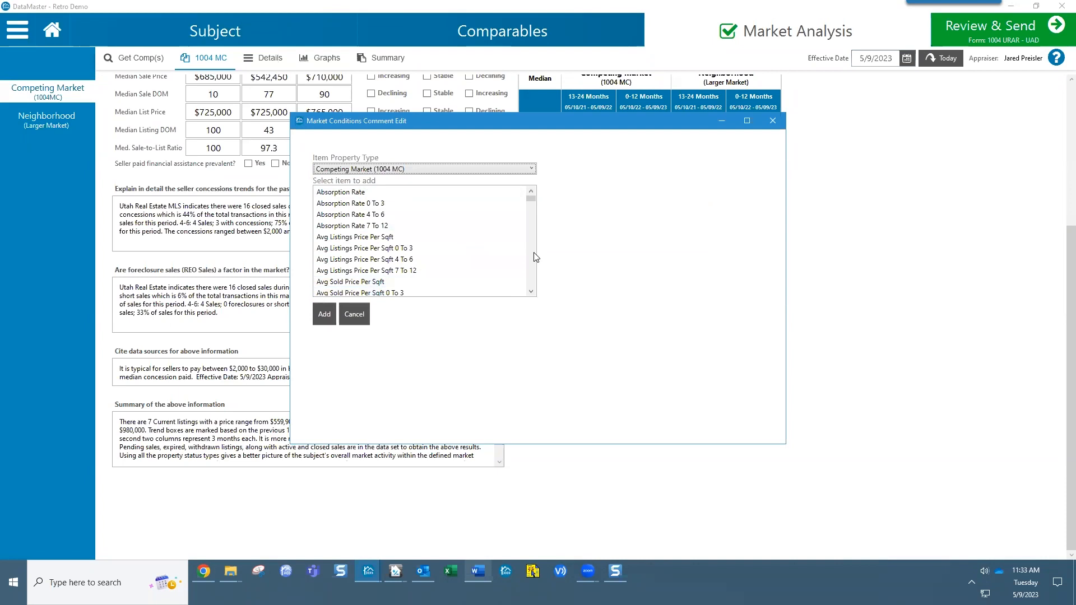
pyautogui.moveTo(532, 205)
pyautogui.mouseDown()
pyautogui.moveTo(537, 290)
pyautogui.moveTo(538, 186)
pyautogui.mouseUp()
pyautogui.click(532, 192)
pyautogui.click(398, 172)
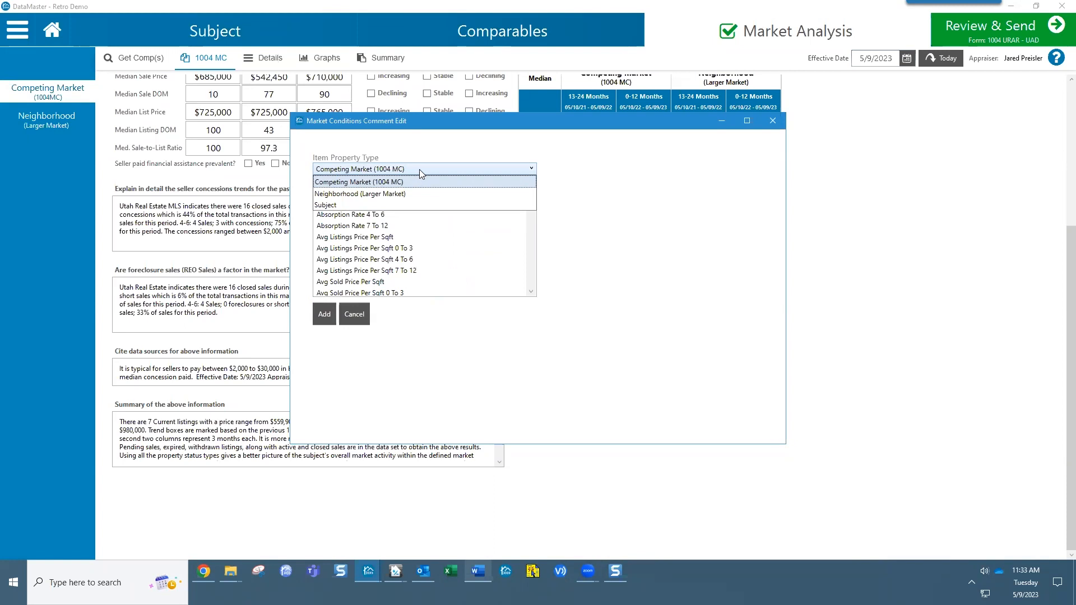
# Step: Switch the item property type to Subject and look through its available calculated values
pyautogui.click(374, 203)
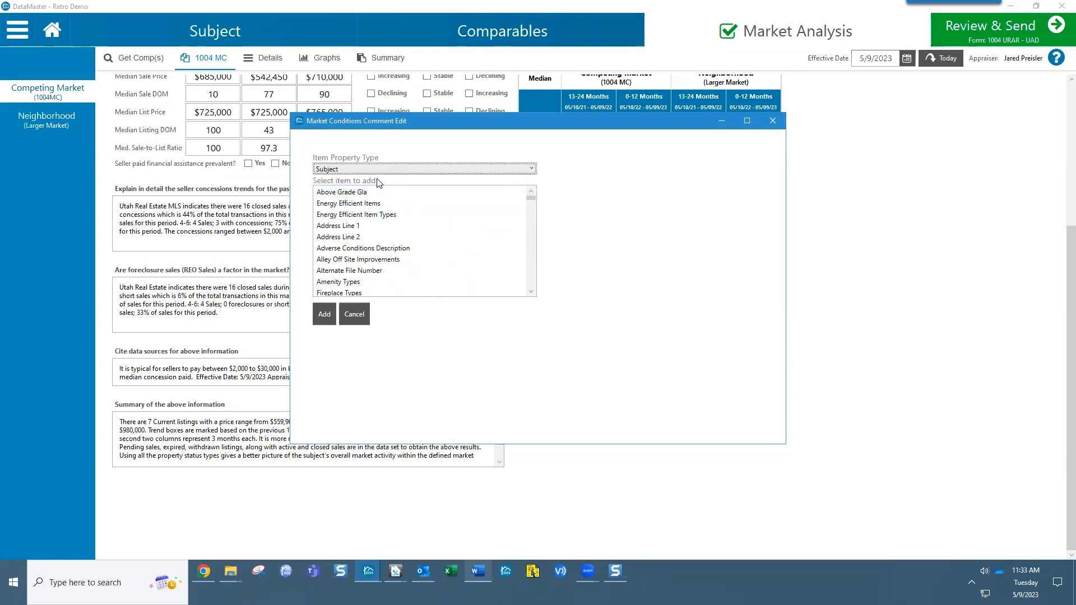
pyautogui.scroll(-3, 401, 237)
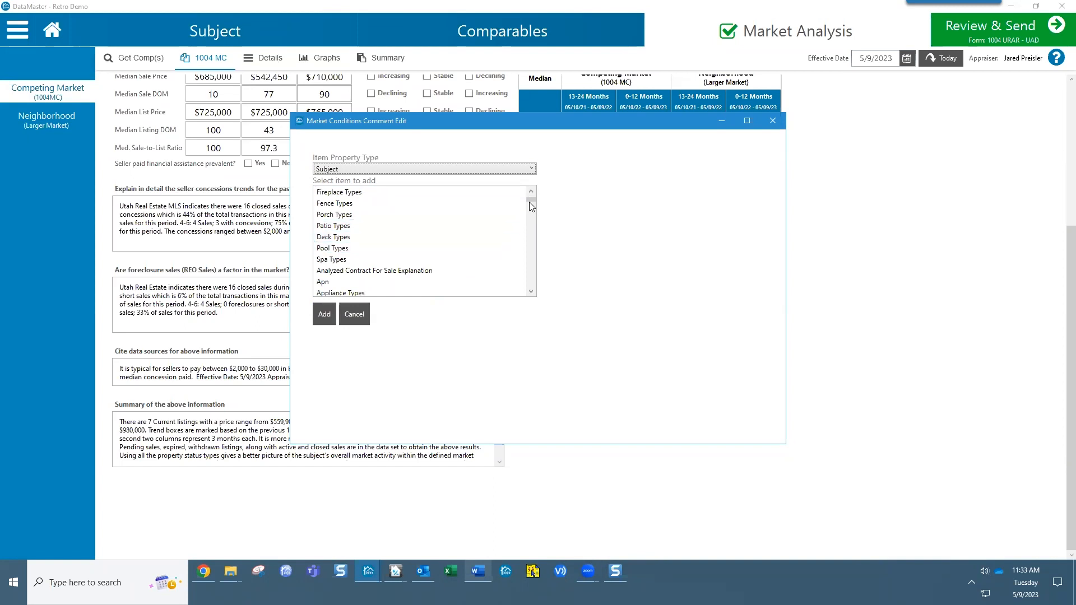
pyautogui.click(530, 291)
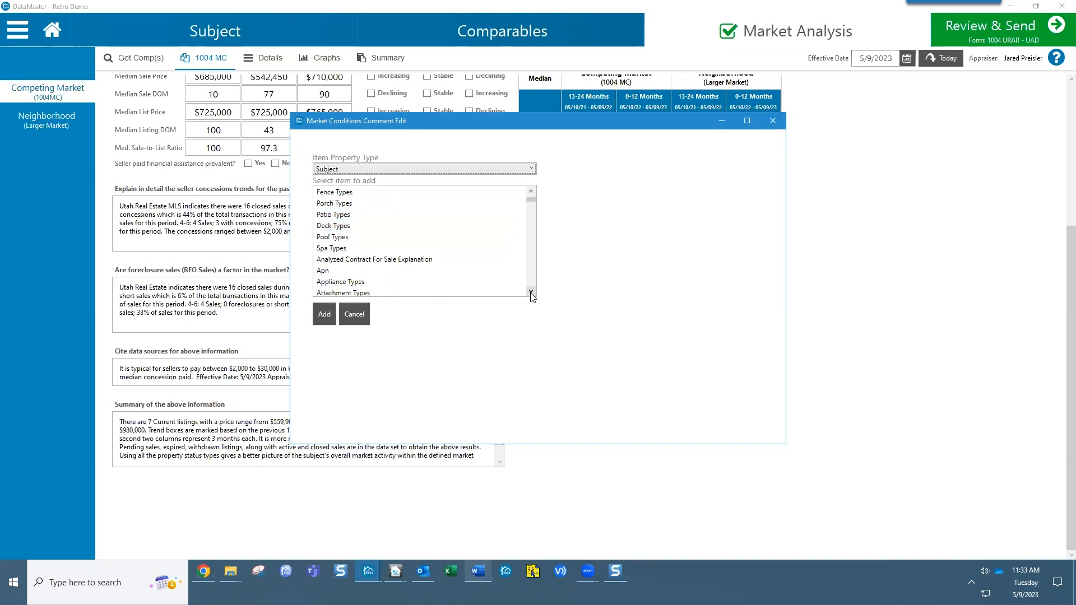
pyautogui.click(531, 291)
pyautogui.click(530, 291)
pyautogui.click(531, 291)
pyautogui.click(531, 291)
pyautogui.click(531, 291)
pyautogui.click(530, 292)
pyautogui.click(531, 292)
pyautogui.click(531, 292)
pyautogui.click(531, 291)
pyautogui.click(531, 291)
pyautogui.click(530, 291)
pyautogui.click(531, 291)
pyautogui.click(531, 291)
pyautogui.click(531, 292)
pyautogui.click(531, 291)
pyautogui.click(531, 291)
pyautogui.click(531, 291)
pyautogui.click(530, 292)
pyautogui.click(531, 291)
pyautogui.click(531, 291)
pyautogui.click(531, 291)
pyautogui.click(531, 292)
pyautogui.click(531, 293)
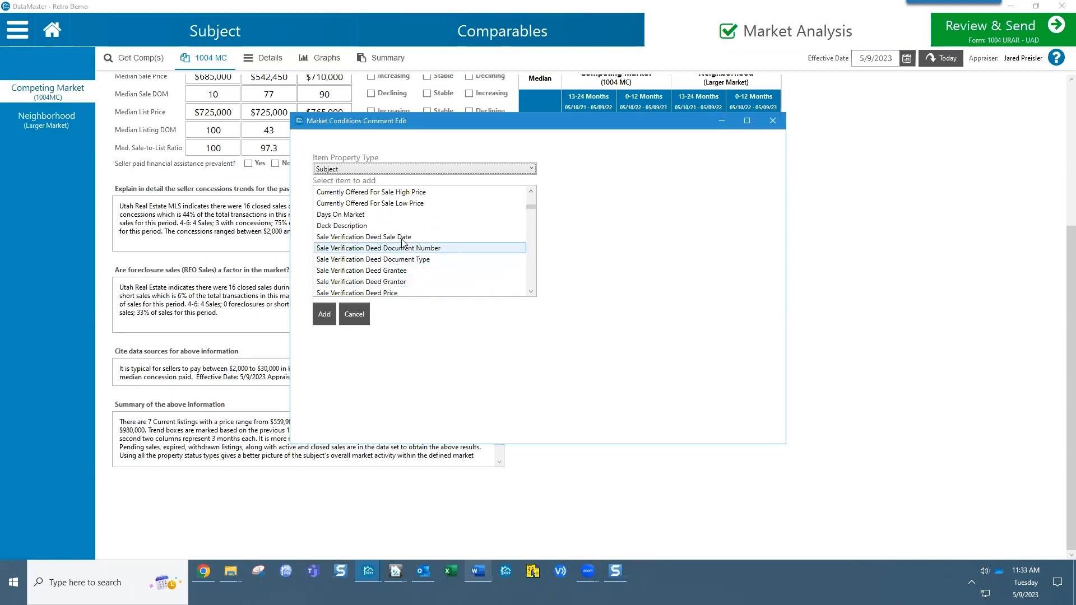
pyautogui.scroll(13, 350, 217)
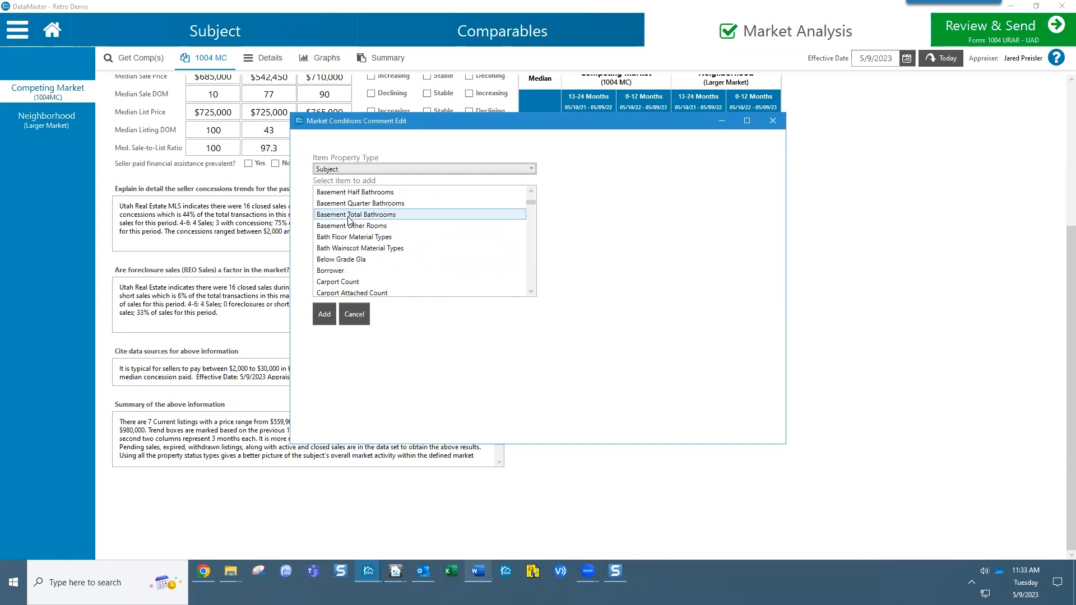
pyautogui.scroll(-17, 348, 219)
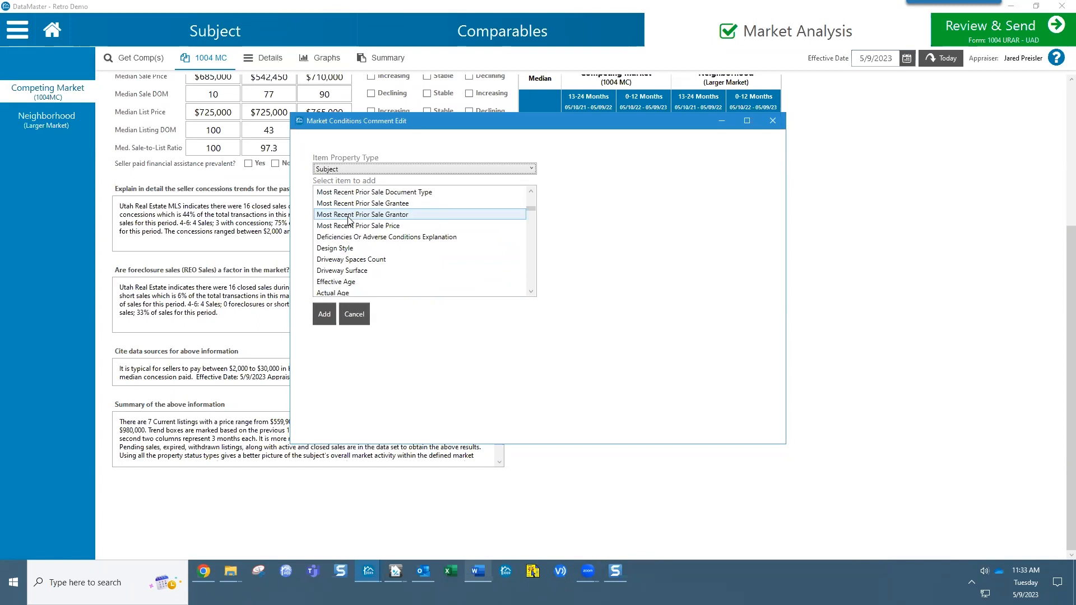
pyautogui.scroll(-15, 349, 219)
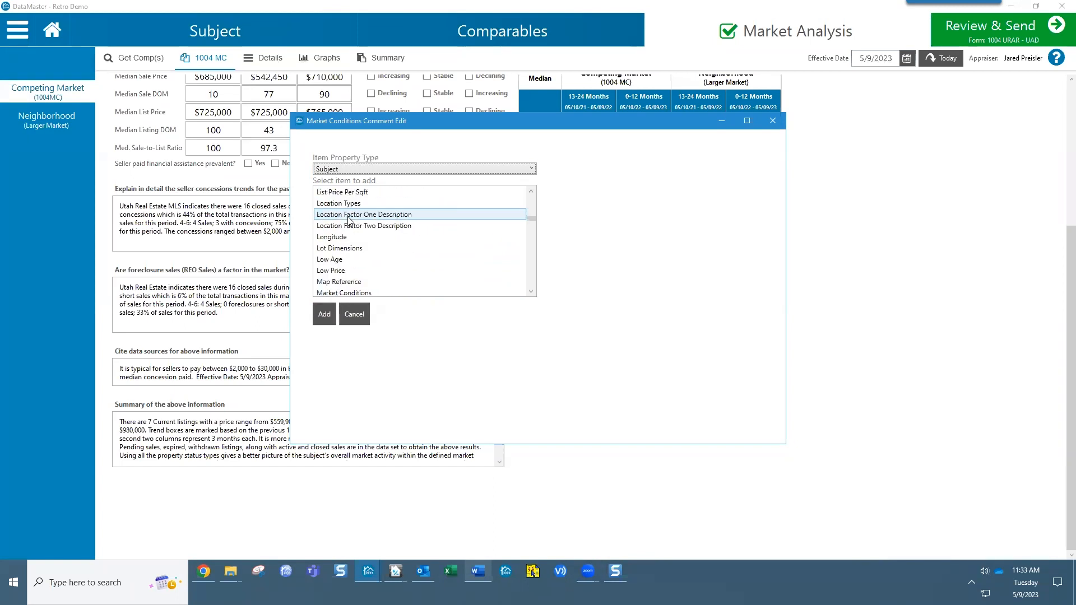
pyautogui.scroll(-10, 348, 261)
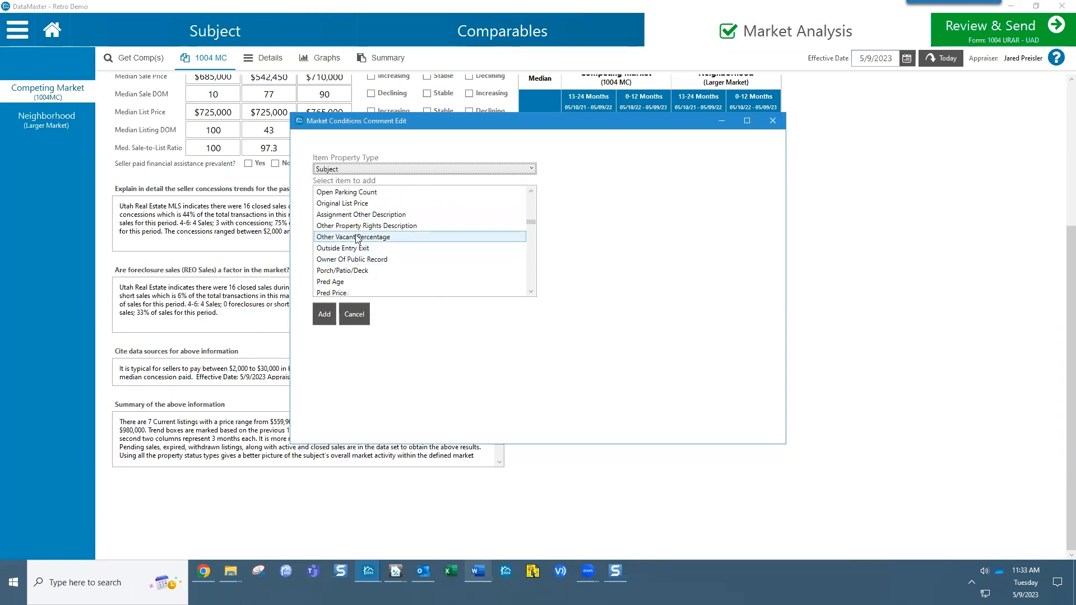
pyautogui.click(529, 193)
pyautogui.click(529, 193)
pyautogui.click(529, 194)
pyautogui.click(528, 193)
pyautogui.click(528, 193)
pyautogui.click(529, 193)
pyautogui.click(528, 193)
pyautogui.click(529, 193)
pyautogui.click(529, 193)
pyautogui.click(528, 194)
pyautogui.click(528, 194)
pyautogui.click(529, 194)
pyautogui.click(528, 193)
pyautogui.click(531, 193)
pyautogui.click(530, 193)
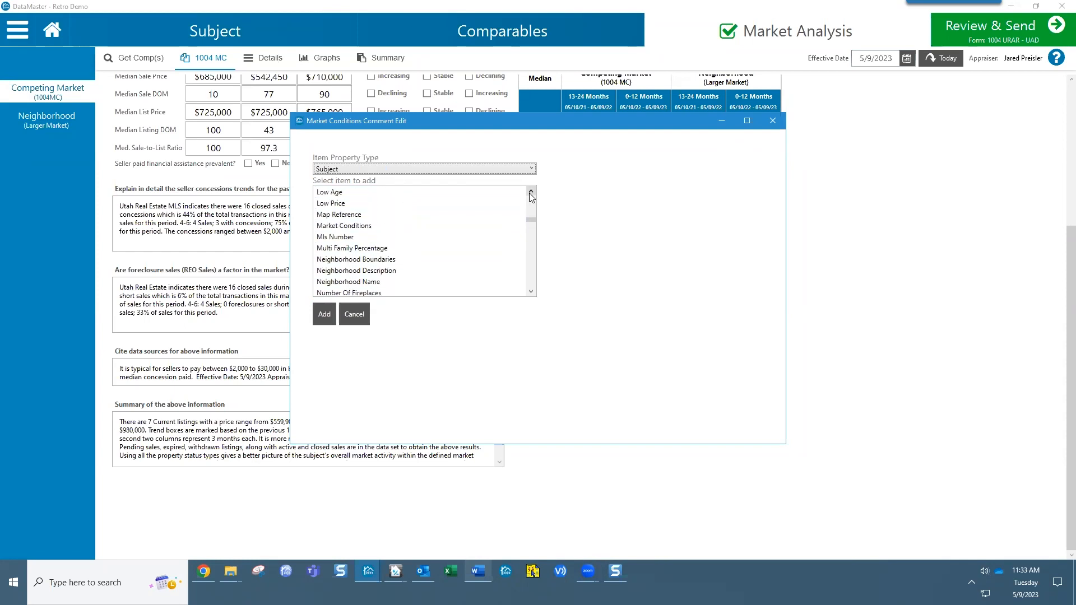
# Step: Switch to the Word document and compare the filled-in summary paragraph with the placeholder template paragraph
pyautogui.hotkey('alt', 'Tab')
pyautogui.hotkey('alt', 'Tab')
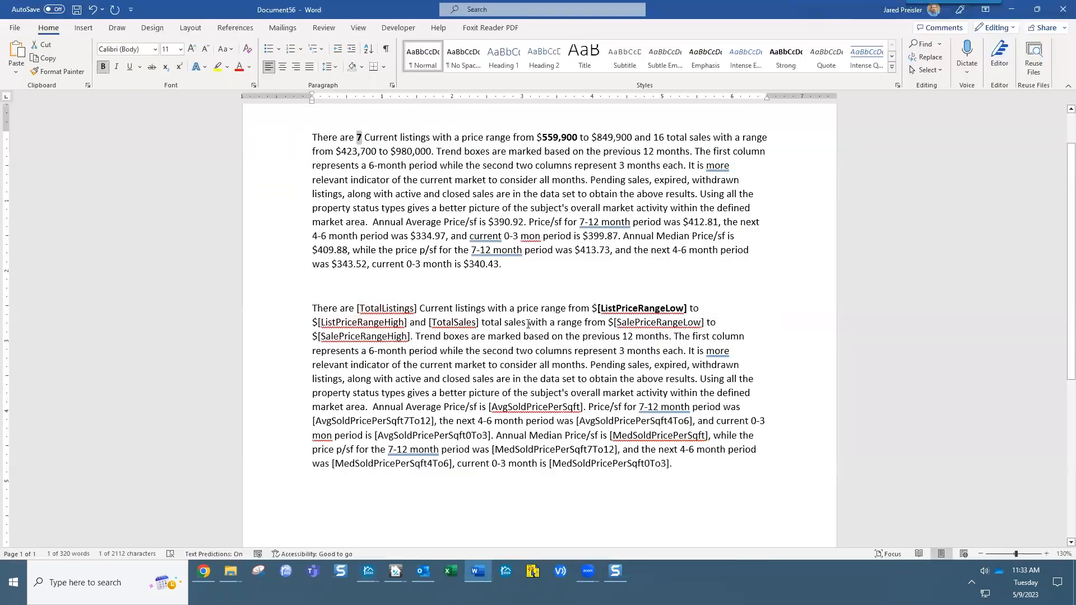
pyautogui.scroll(2, 428, 241)
pyautogui.scroll(-2, 421, 239)
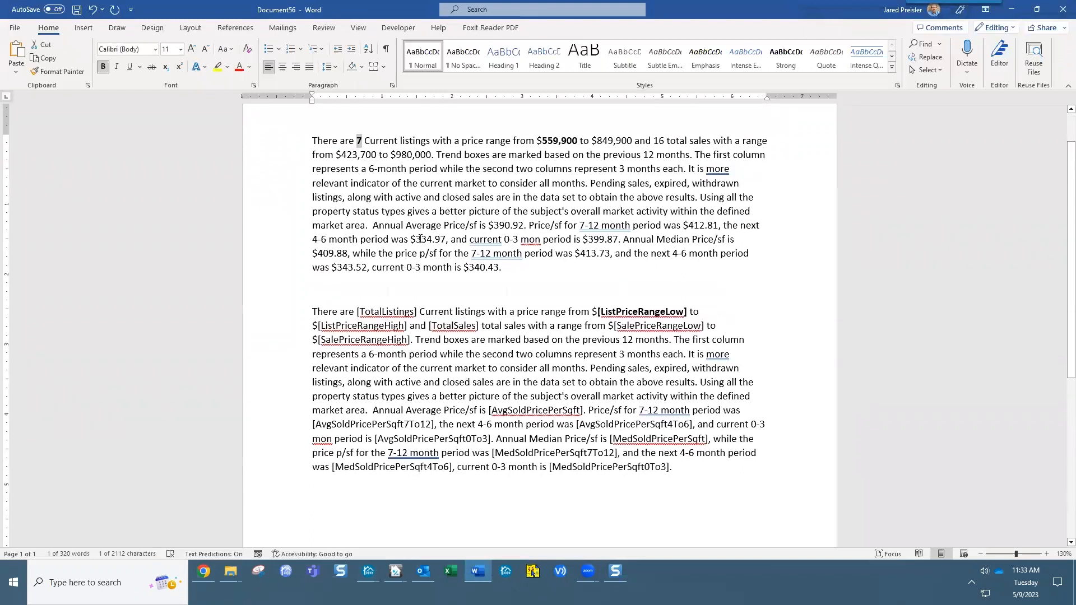
pyautogui.scroll(1, 587, 377)
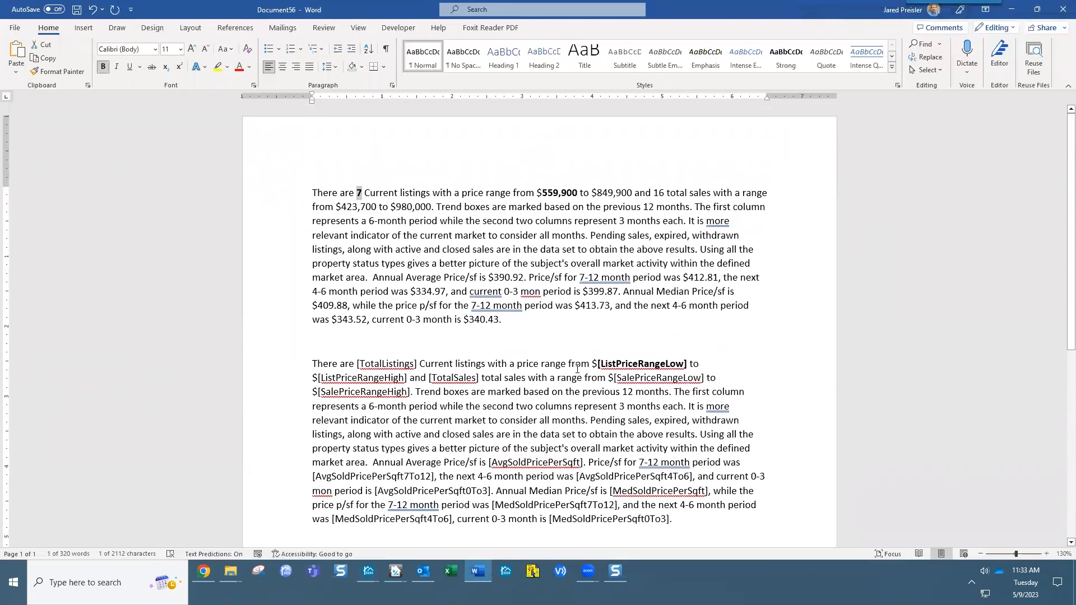
# Step: Return to DataMaster's comment editor and scan the Subject items from the start of the list for a data source value
pyautogui.hotkey('alt', 'Tab')
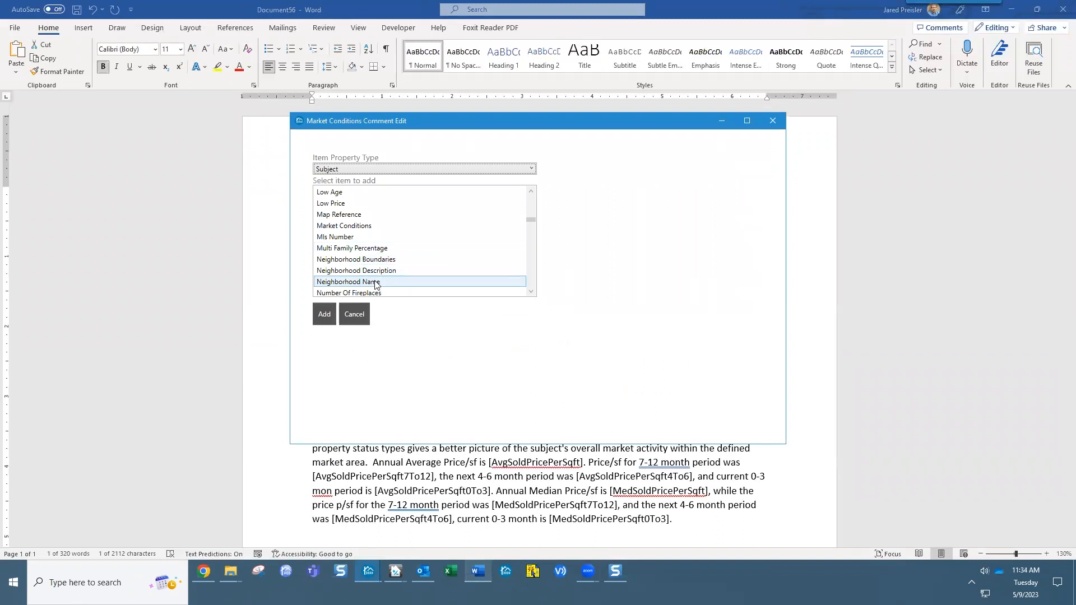
pyautogui.scroll(15, 374, 268)
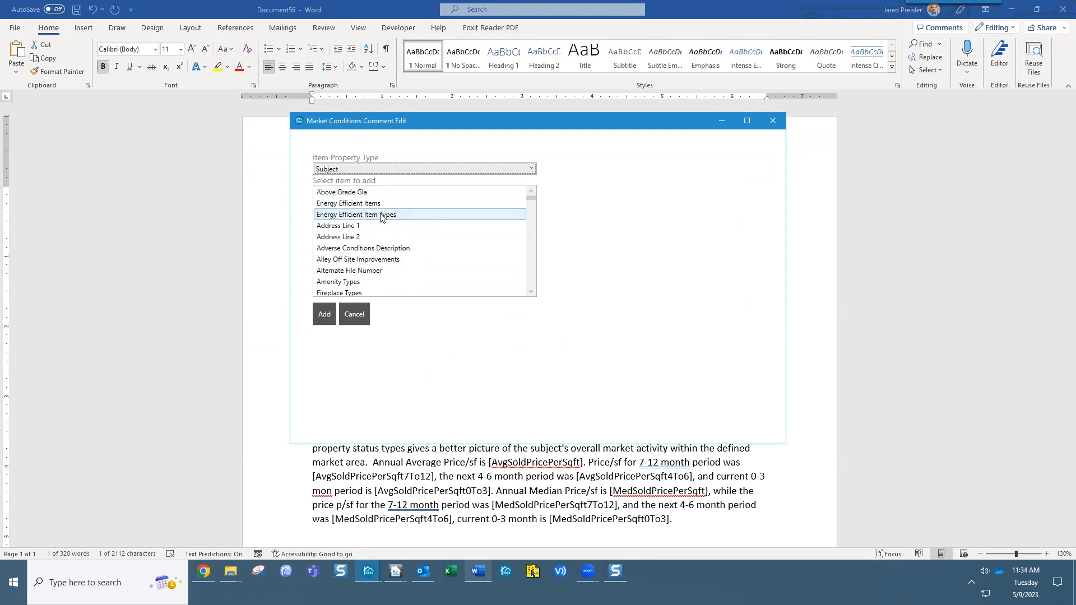
pyautogui.click(531, 292)
pyautogui.click(531, 293)
pyautogui.click(531, 293)
pyautogui.click(531, 293)
pyautogui.click(531, 293)
pyautogui.click(532, 293)
pyautogui.click(532, 292)
pyautogui.click(532, 293)
pyautogui.click(531, 293)
pyautogui.click(531, 293)
pyautogui.click(531, 293)
pyautogui.click(531, 293)
pyautogui.click(532, 293)
pyautogui.click(531, 292)
pyautogui.click(532, 293)
pyautogui.click(532, 292)
pyautogui.click(531, 292)
pyautogui.click(532, 292)
pyautogui.click(532, 293)
pyautogui.click(531, 293)
pyautogui.click(532, 292)
pyautogui.click(532, 293)
pyautogui.click(531, 293)
pyautogui.click(532, 293)
pyautogui.click(531, 292)
pyautogui.click(532, 292)
pyautogui.click(532, 292)
pyautogui.click(531, 293)
pyautogui.click(532, 292)
# Step: Set the item property type to Competing Market (1004 MC) and add the DataSource value before "MLS reported"
pyautogui.click(443, 169)
pyautogui.click(381, 182)
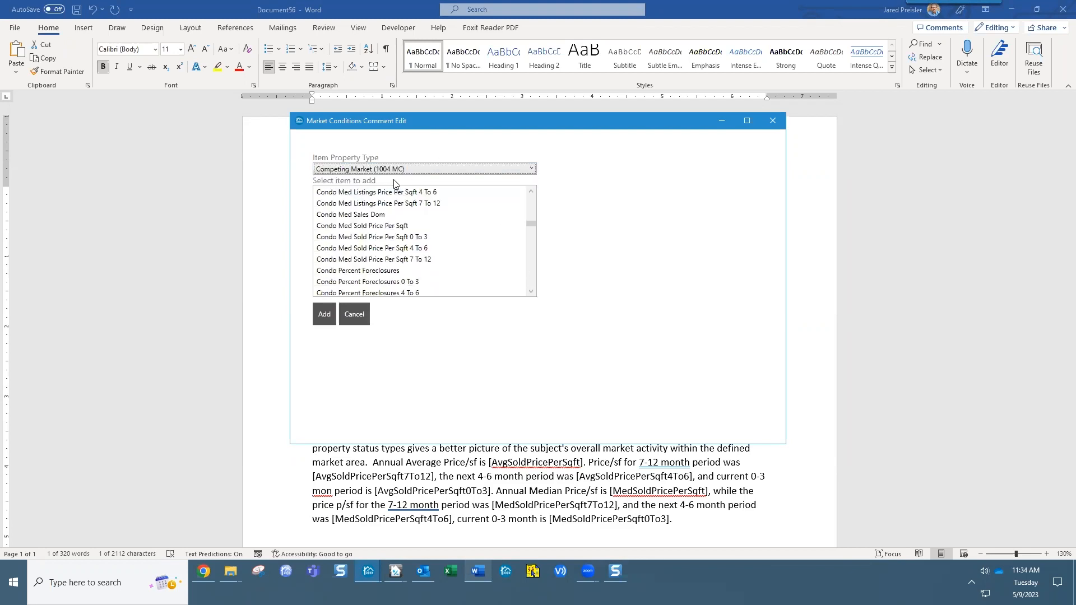
pyautogui.moveTo(531, 223); pyautogui.dragTo(536, 193)
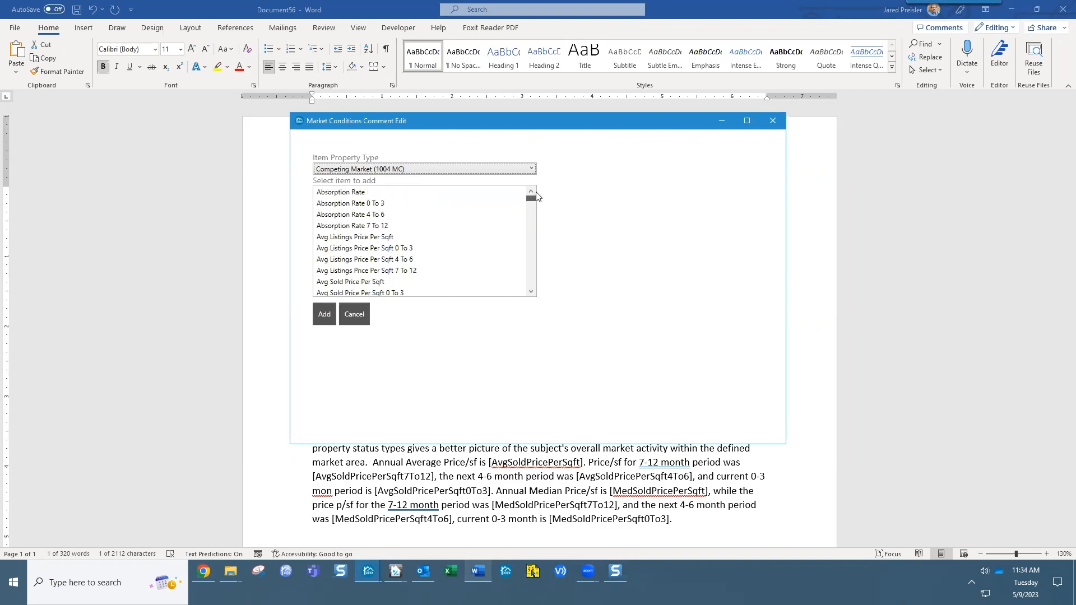
pyautogui.click(531, 291)
pyautogui.click(530, 291)
pyautogui.click(531, 291)
pyautogui.click(530, 291)
pyautogui.click(530, 291)
pyautogui.click(531, 291)
pyautogui.moveTo(530, 291); pyautogui.dragTo(533, 292)
pyautogui.click(335, 205)
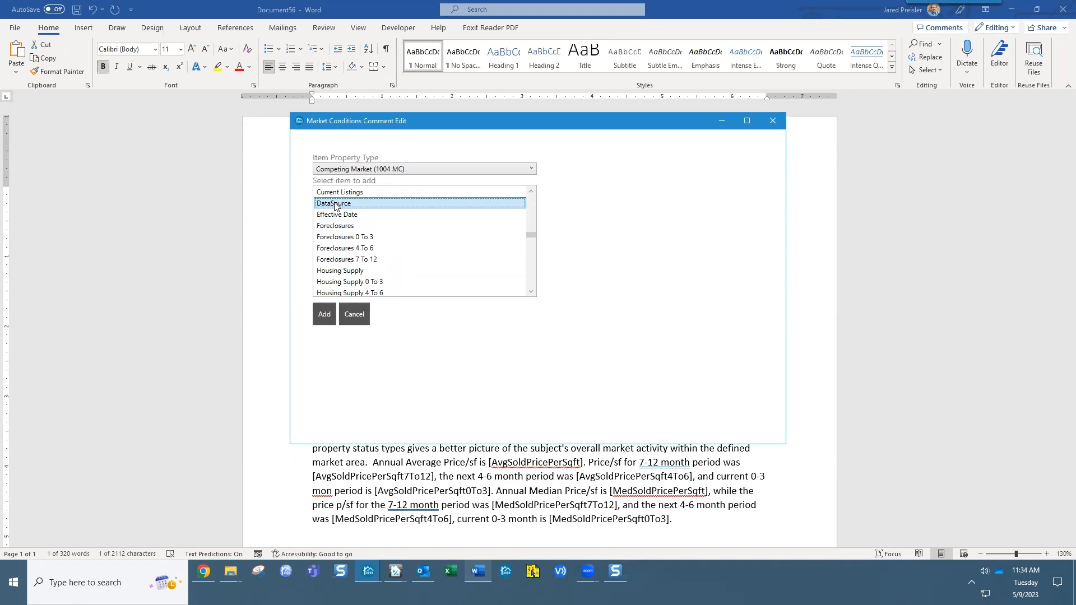
pyautogui.click(328, 319)
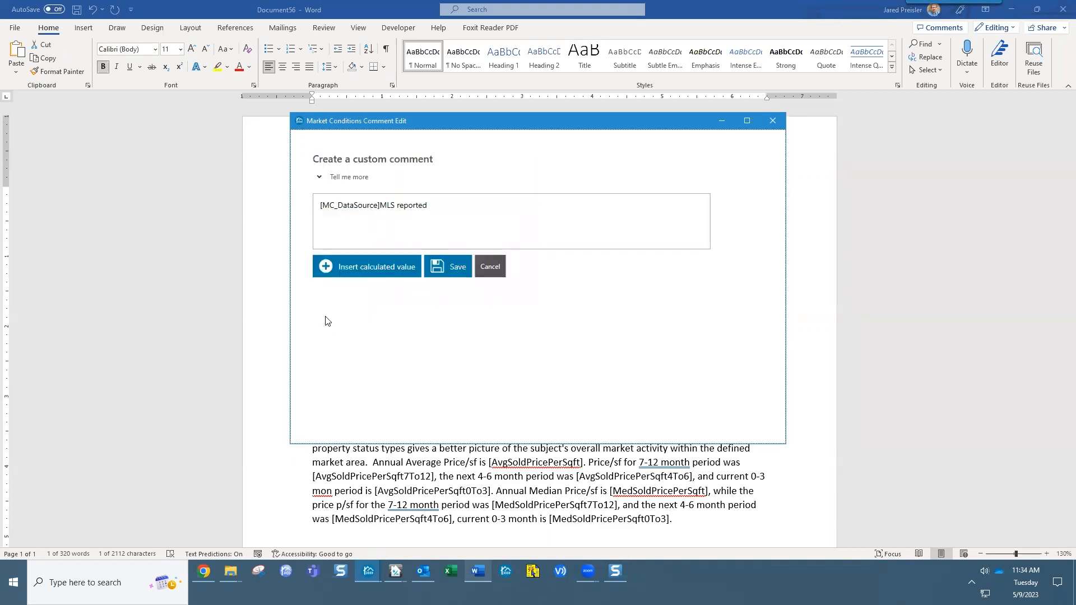
# Step: Space the text after the DataSource placeholder and insert the Competing Market Total Sales value after "MLS reported"
pyautogui.click(381, 205)
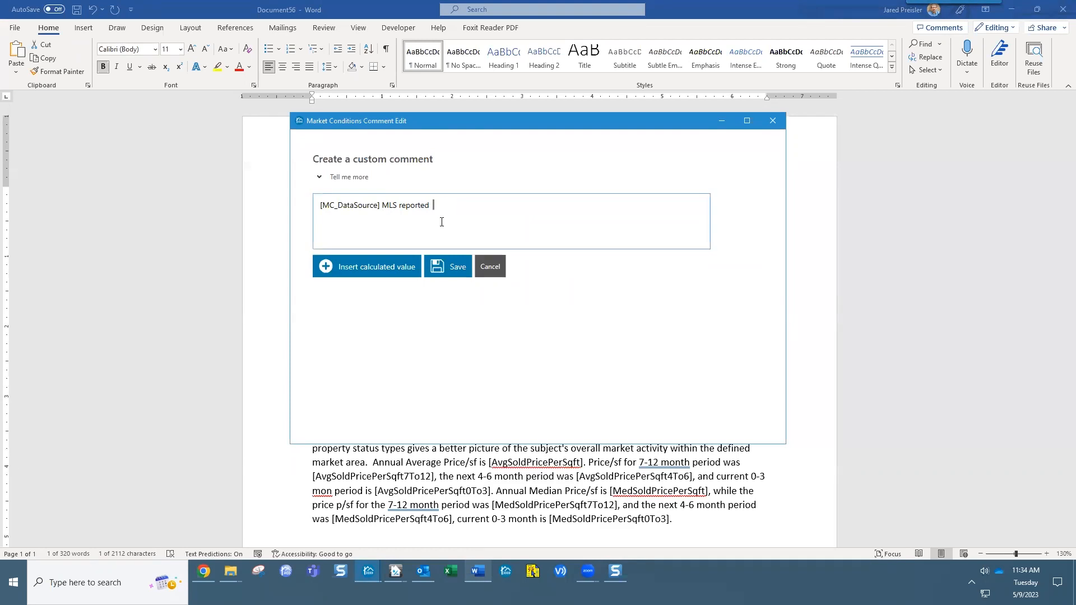
pyautogui.click(376, 271)
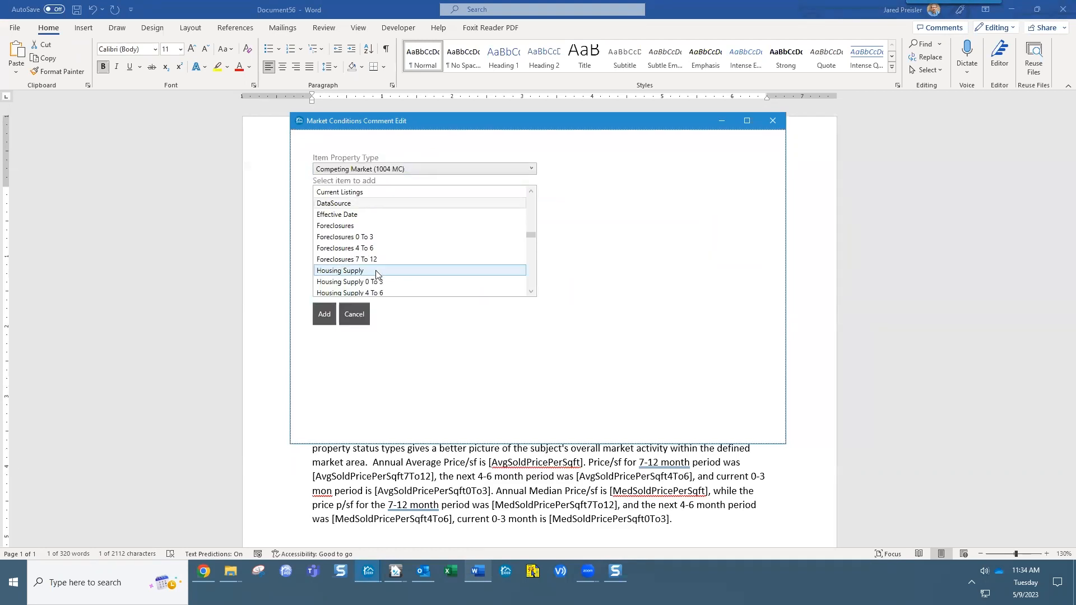
pyautogui.scroll(-15, 376, 274)
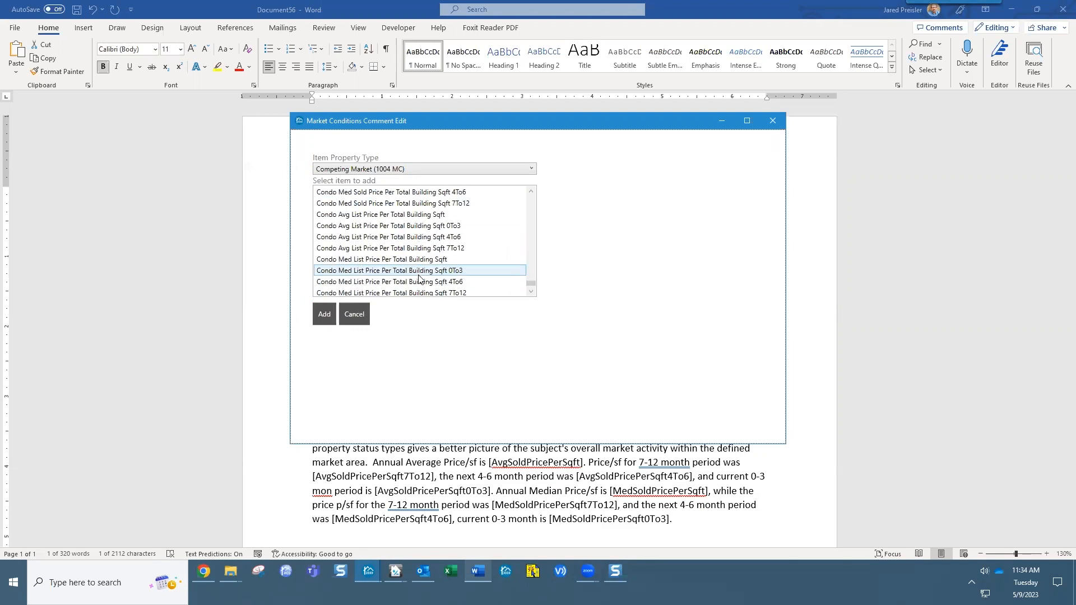
pyautogui.scroll(-1, 531, 285)
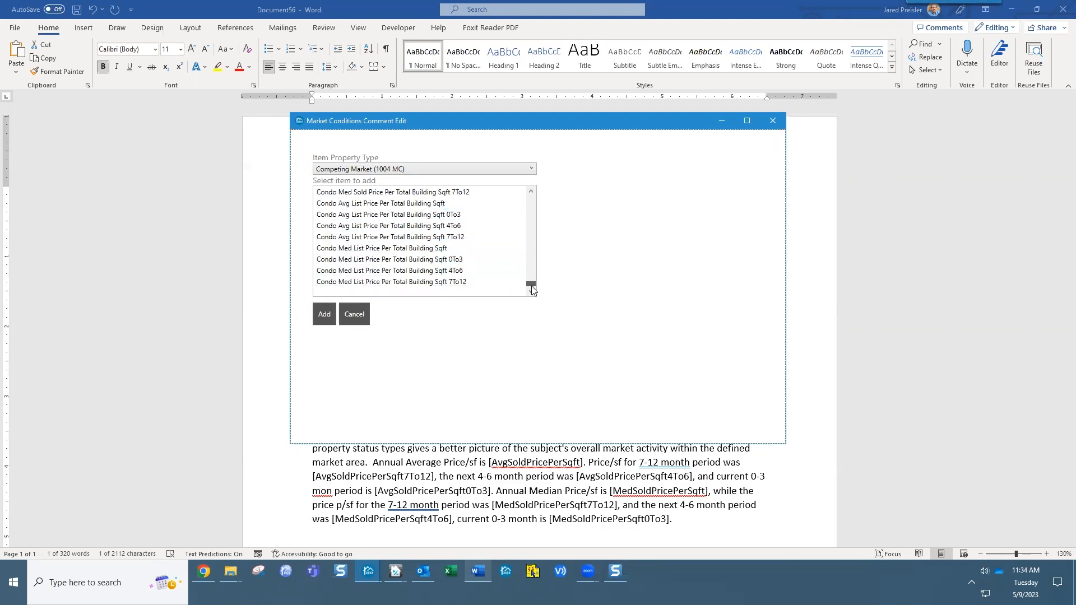
pyautogui.moveTo(534, 289); pyautogui.dragTo(533, 267)
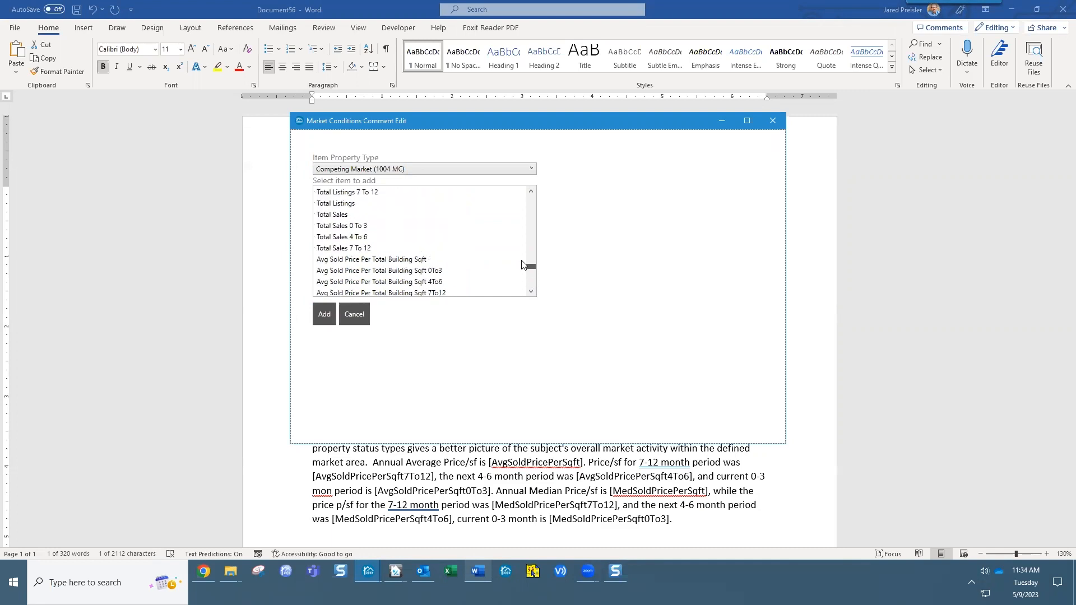
pyautogui.click(340, 237)
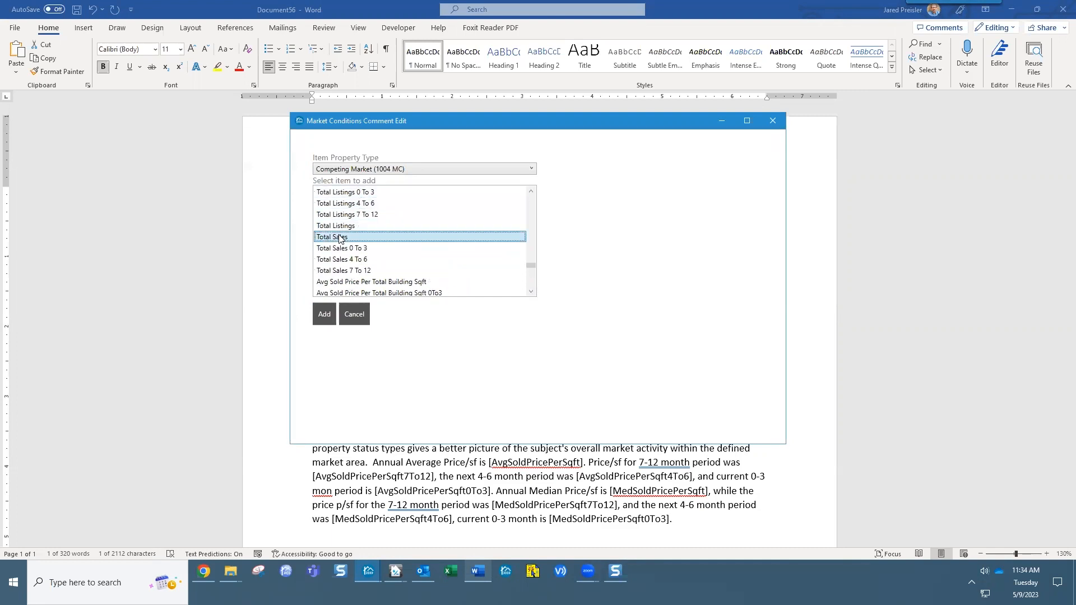
pyautogui.click(324, 316)
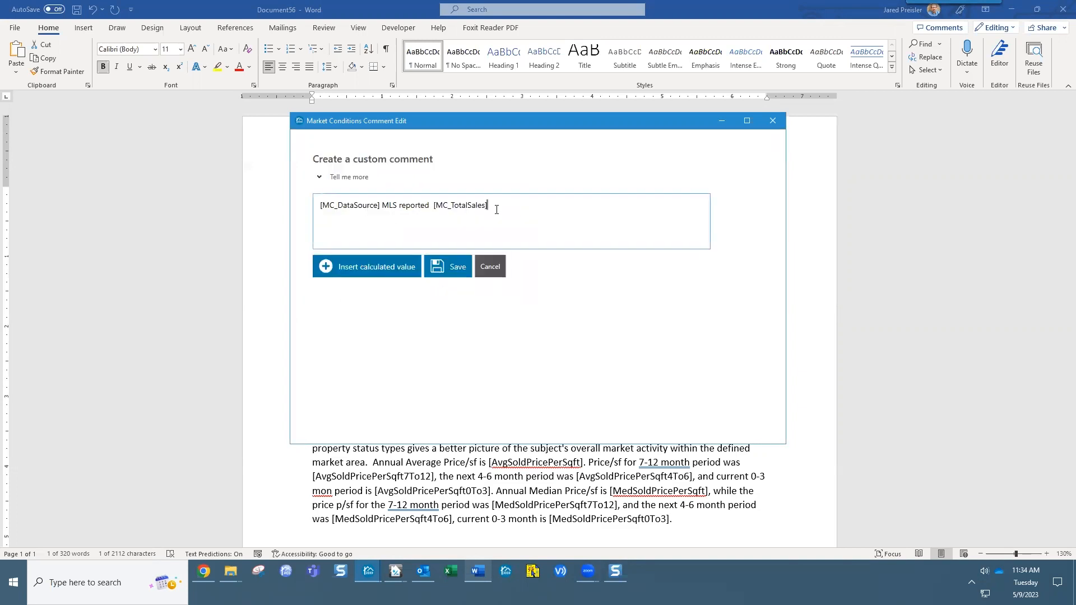
# Step: Add "sales and in the past 12 months" after the total sales placeholder, with the Total Listings value inserted after "sales and"
pyautogui.write('and sales in the past 12 months')
pyautogui.click(505, 206)
pyautogui.write('and')
pyautogui.click(392, 272)
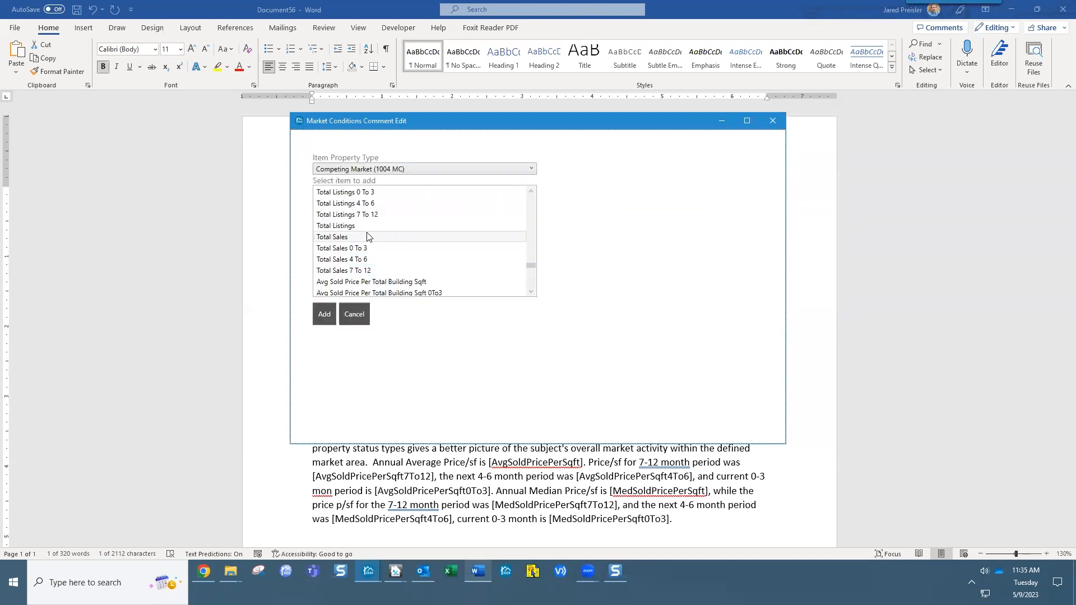
pyautogui.click(353, 227)
pyautogui.click(325, 314)
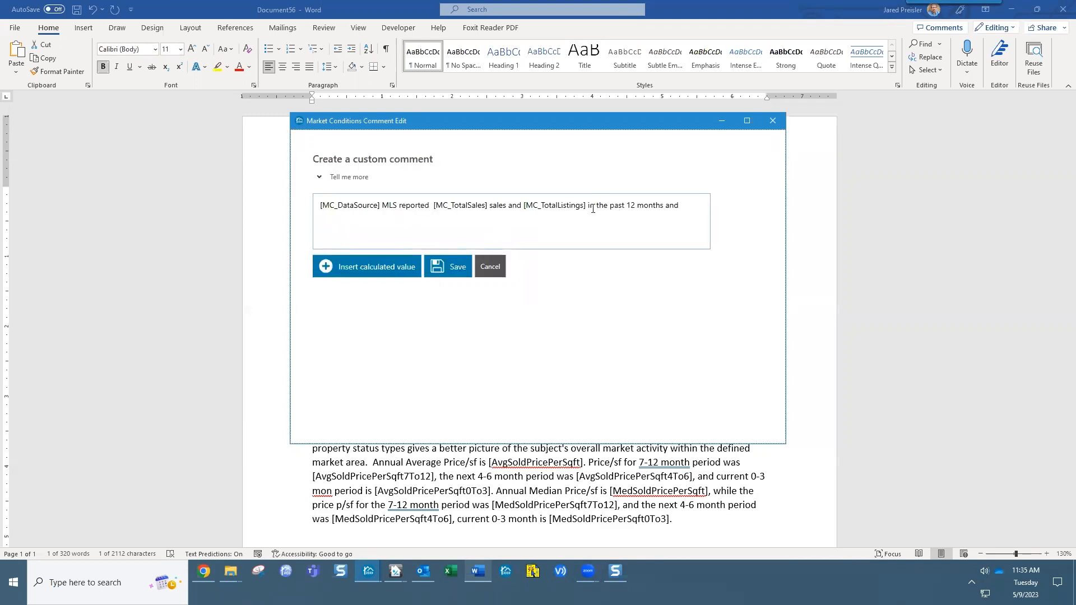
# Step: End the first sentence after "12 months" and start another with "Median price per square foot for the past 12 months was"
pyautogui.click(664, 208)
pyautogui.press('Delete')
pyautogui.press('Delete')
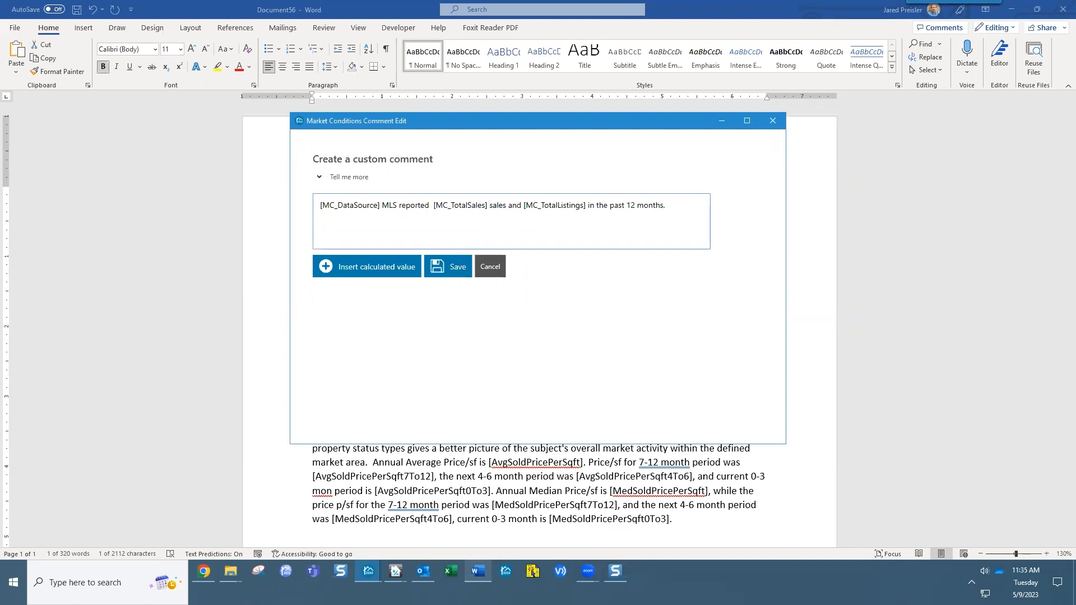
pyautogui.write('Median price per square foot for the past 12 months was')
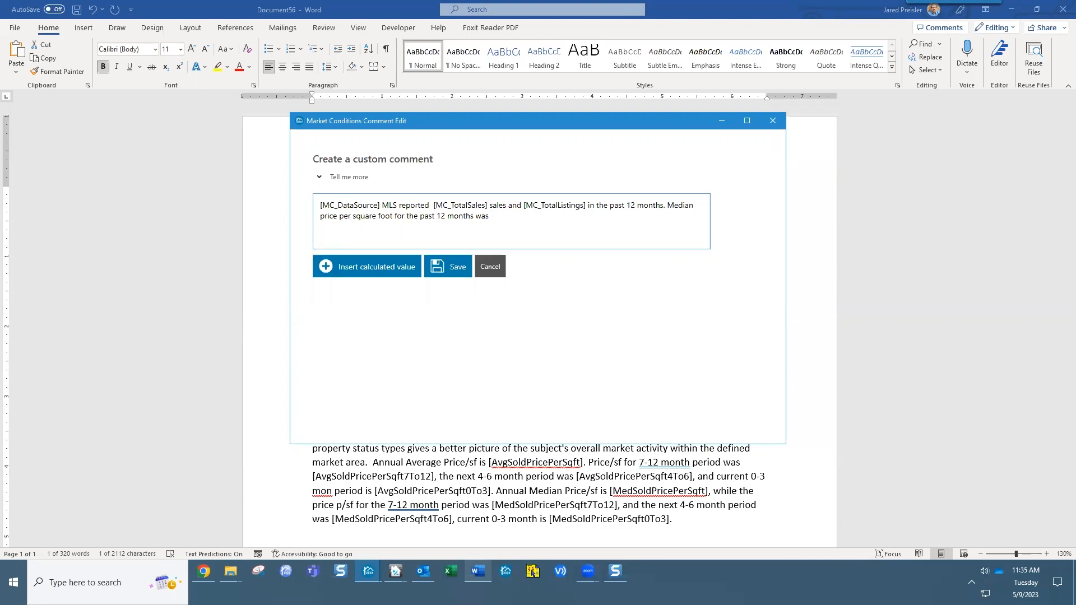
pyautogui.click(386, 267)
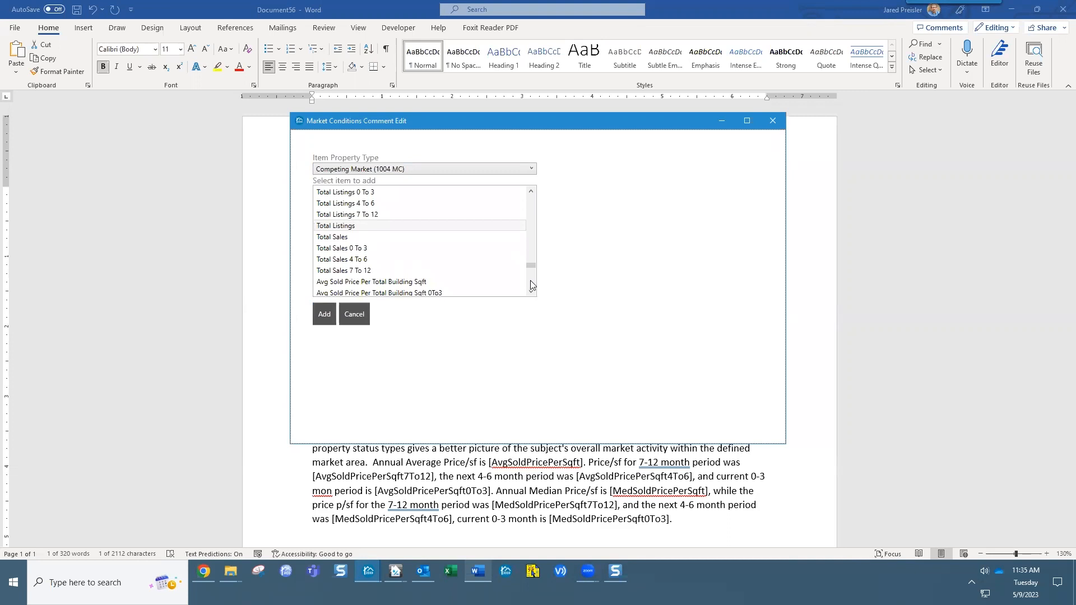
pyautogui.moveTo(532, 292); pyautogui.dragTo(532, 292)
pyautogui.click(532, 193)
pyautogui.click(531, 192)
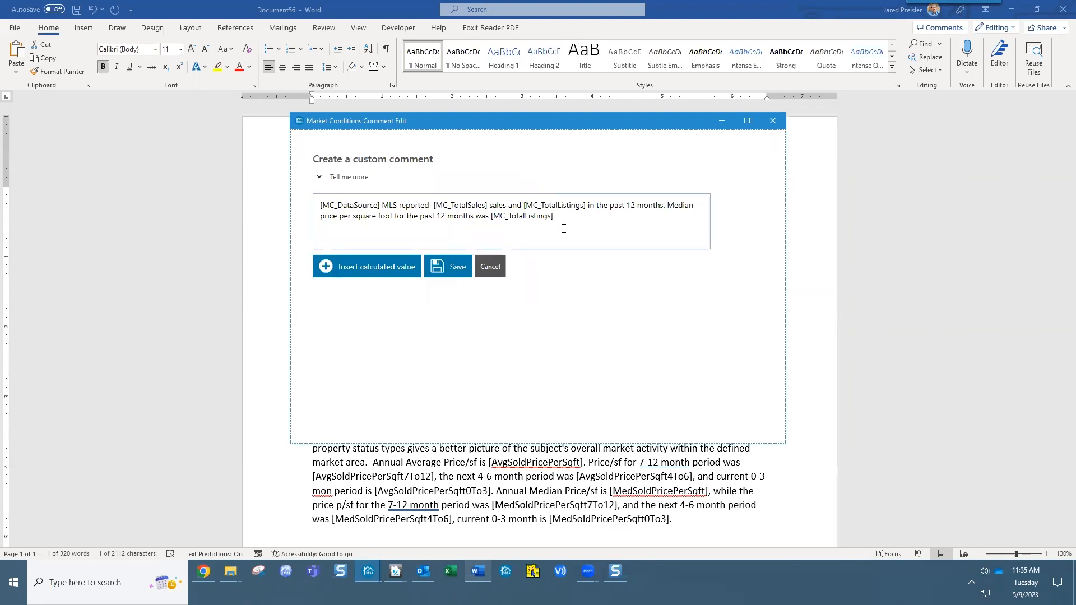
pyautogui.press('BackSpace')
pyautogui.press('BackSpace')
pyautogui.press('BackSpace')
pyautogui.press('BackSpace')
pyautogui.press('BackSpace')
pyautogui.press('BackSpace')
pyautogui.press('BackSpace')
pyautogui.press('BackSpace')
pyautogui.press('BackSpace')
pyautogui.press('BackSpace')
pyautogui.press('BackSpace')
pyautogui.press('BackSpace')
pyautogui.press('BackSpace')
pyautogui.press('BackSpace')
pyautogui.press('BackSpace')
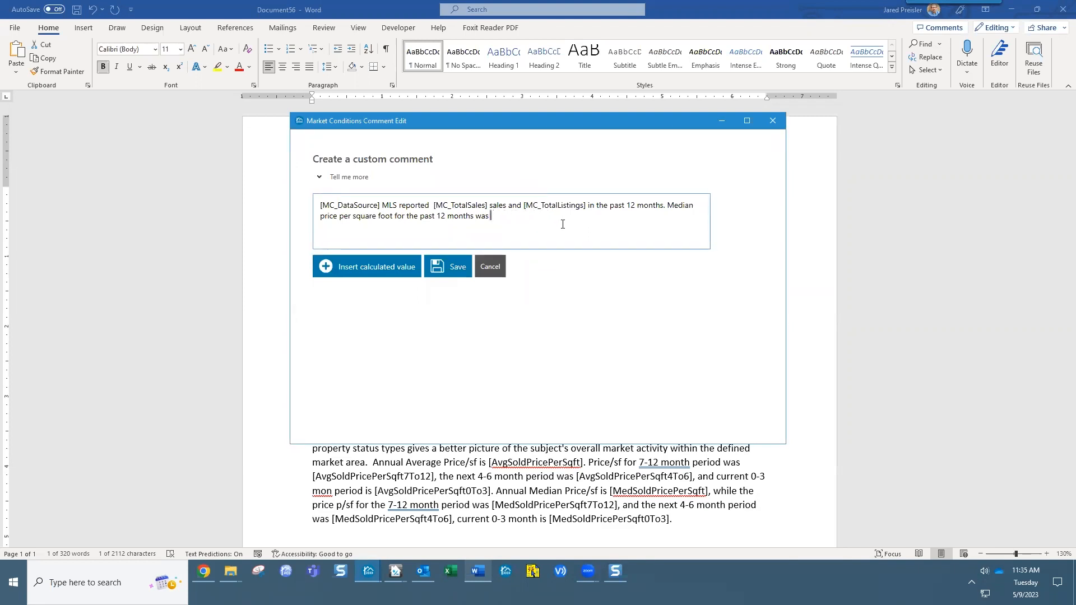
pyautogui.click(404, 267)
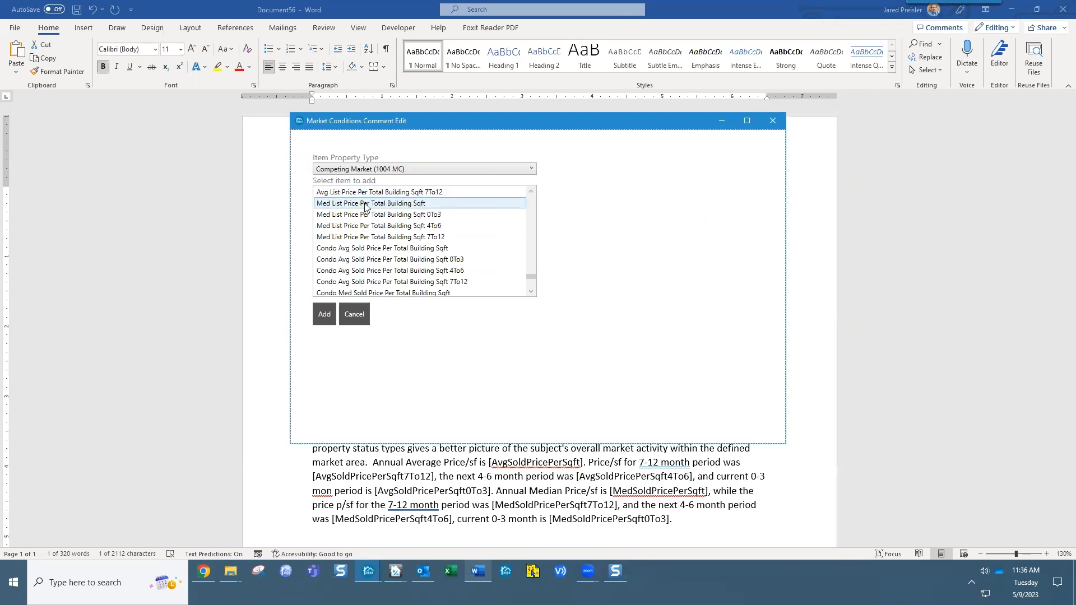
pyautogui.doubleClick(531, 192)
pyautogui.click(563, 217)
pyautogui.press('BackSpace')
pyautogui.press('BackSpace')
pyautogui.press('BackSpace')
pyautogui.press('BackSpace')
pyautogui.press('BackSpace')
pyautogui.press('BackSpace')
pyautogui.press('BackSpace')
pyautogui.press('BackSpace')
pyautogui.press('BackSpace')
pyautogui.press('BackSpace')
pyautogui.press('BackSpace')
pyautogui.press('BackSpace')
pyautogui.press('BackSpace')
pyautogui.press('BackSpace')
pyautogui.press('BackSpace')
pyautogui.press('BackSpace')
pyautogui.press('BackSpace')
pyautogui.press('BackSpace')
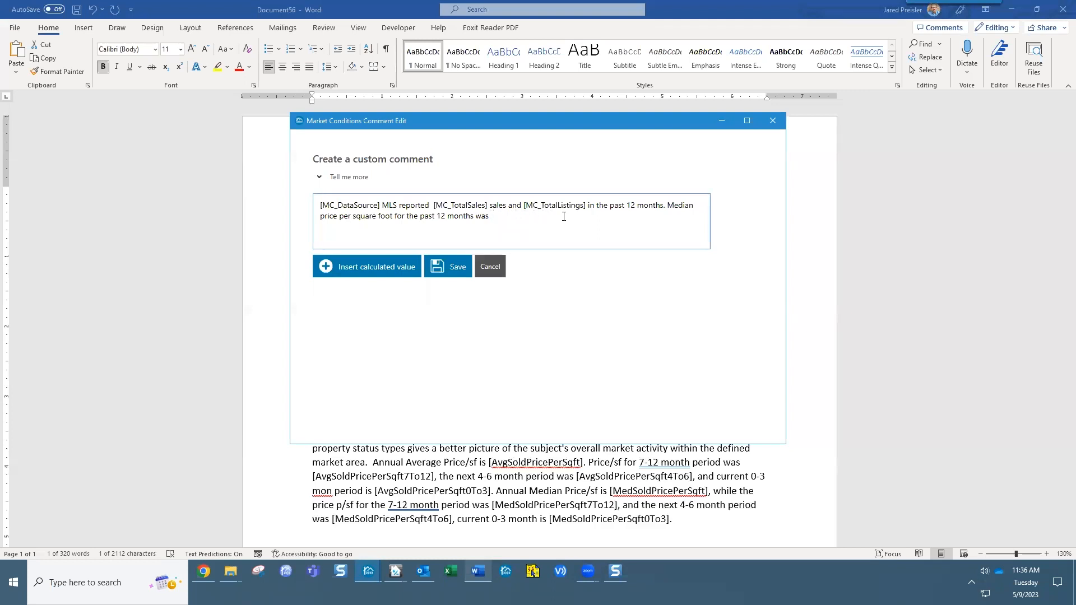
# Step: Insert the Med Sold Price Per Total Building Sqft value after "for the past 12 months was"
pyautogui.click(375, 267)
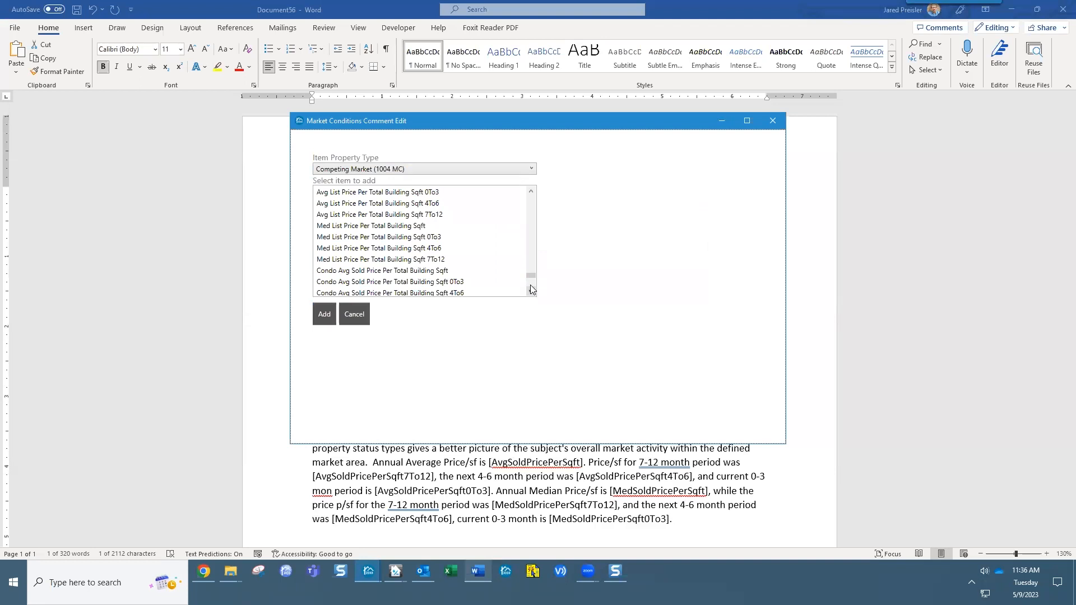
pyautogui.scroll(2, 531, 277)
pyautogui.moveTo(531, 274); pyautogui.dragTo(531, 269)
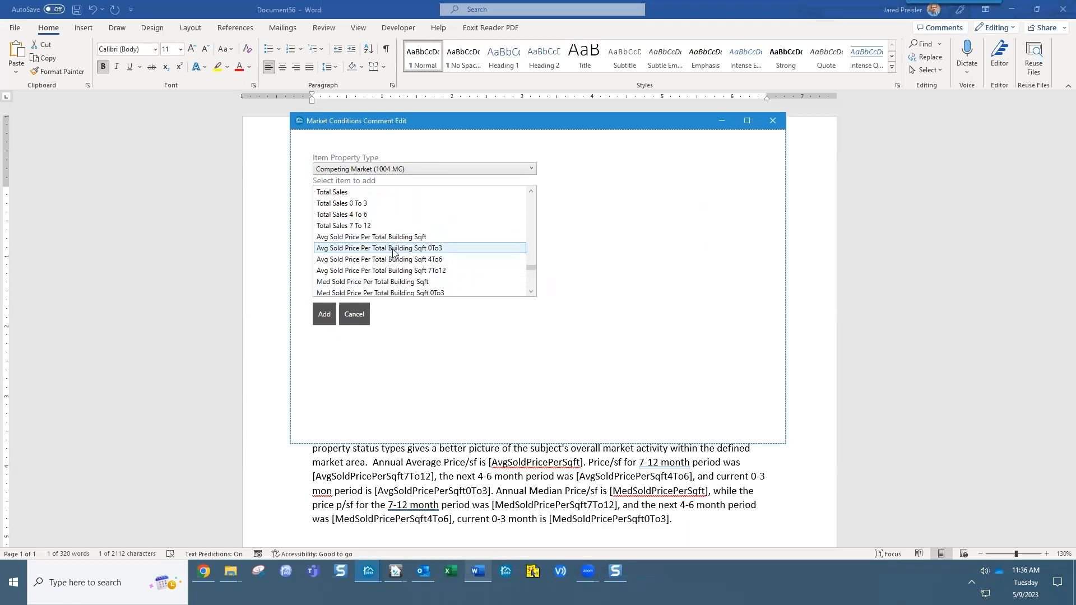
pyautogui.click(385, 283)
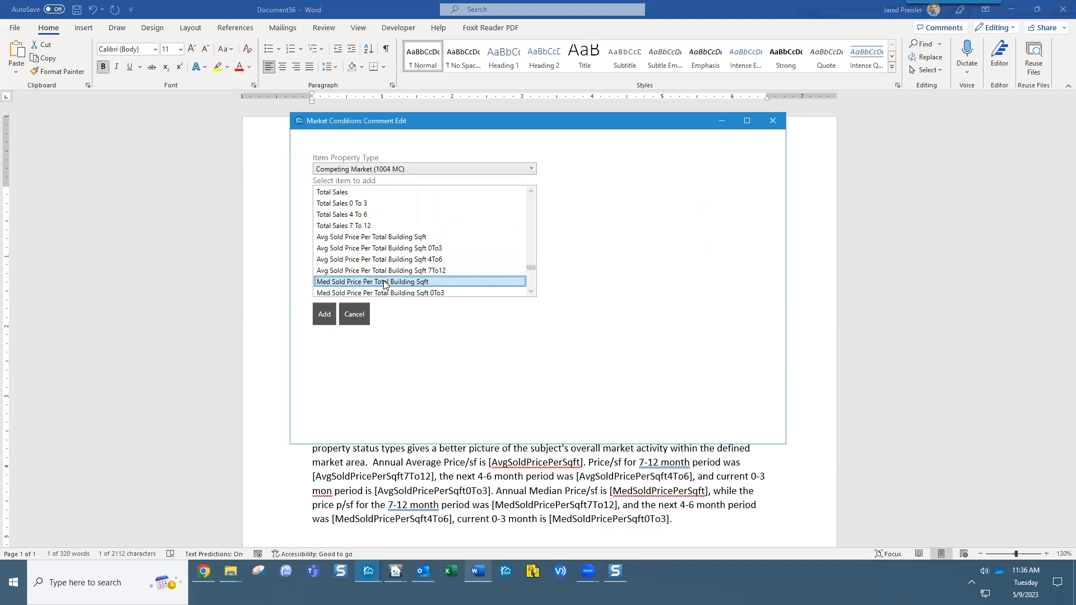
pyautogui.click(324, 314)
# Step: Continue the sentence with "and the current median sale price per square foot is"
pyautogui.write('and curren')
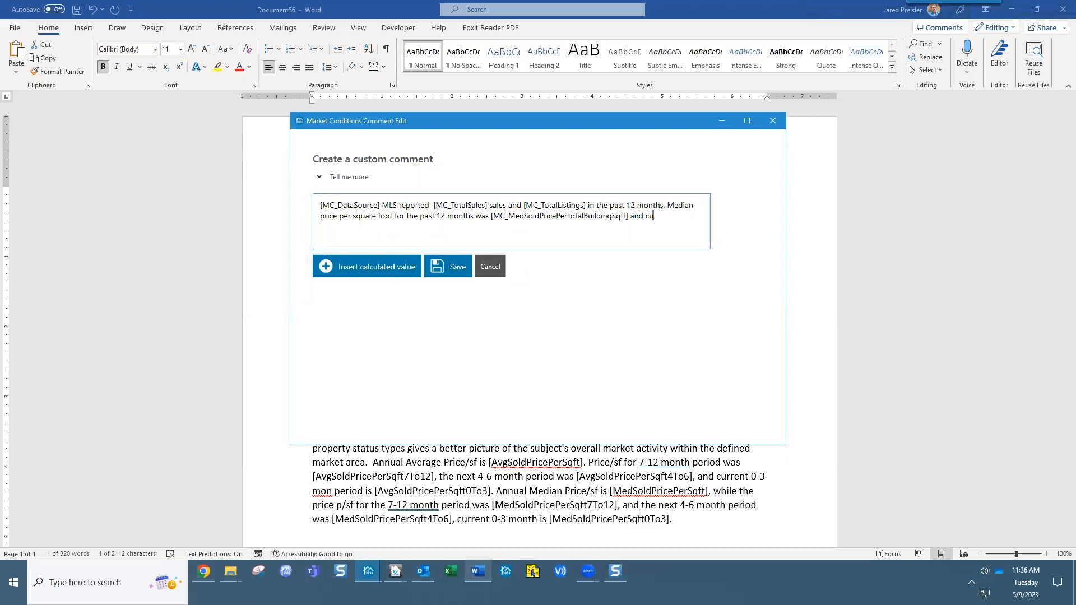
pyautogui.press('BackSpace')
pyautogui.press('BackSpace')
pyautogui.press('BackSpace')
pyautogui.press('BackSpace')
pyautogui.press('BackSpace')
pyautogui.press('BackSpace')
pyautogui.write('the curren')
pyautogui.write('t ')
pyautogui.write('e')
pyautogui.press('BackSpace')
pyautogui.write('median sale price per square foot is')
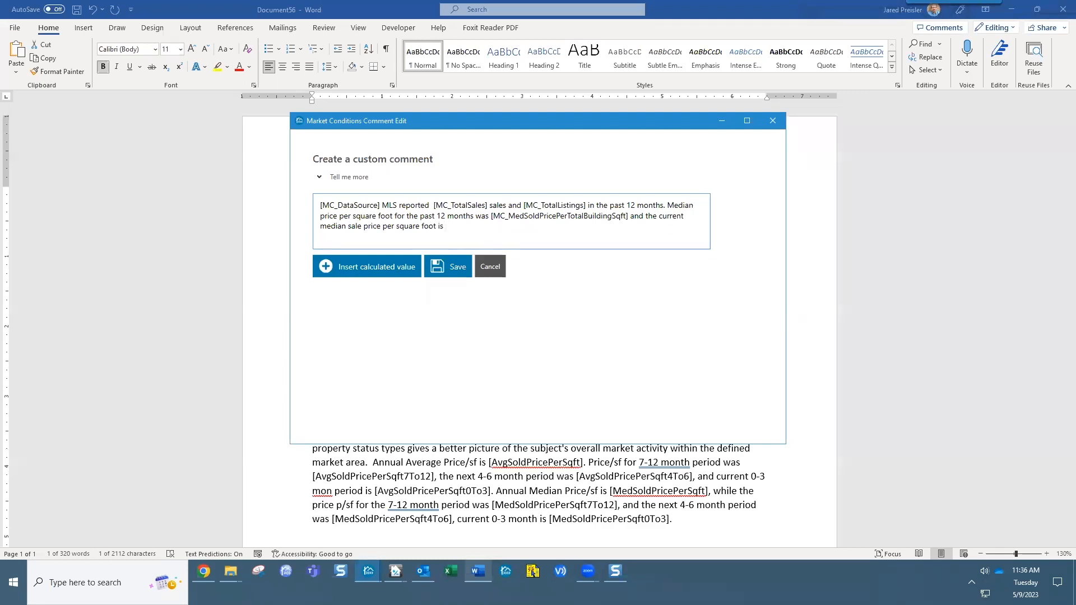
# Step: Insert the Med Sold Price Per Total Building Sqft 0To3 value and end the comment with a period
pyautogui.click(372, 271)
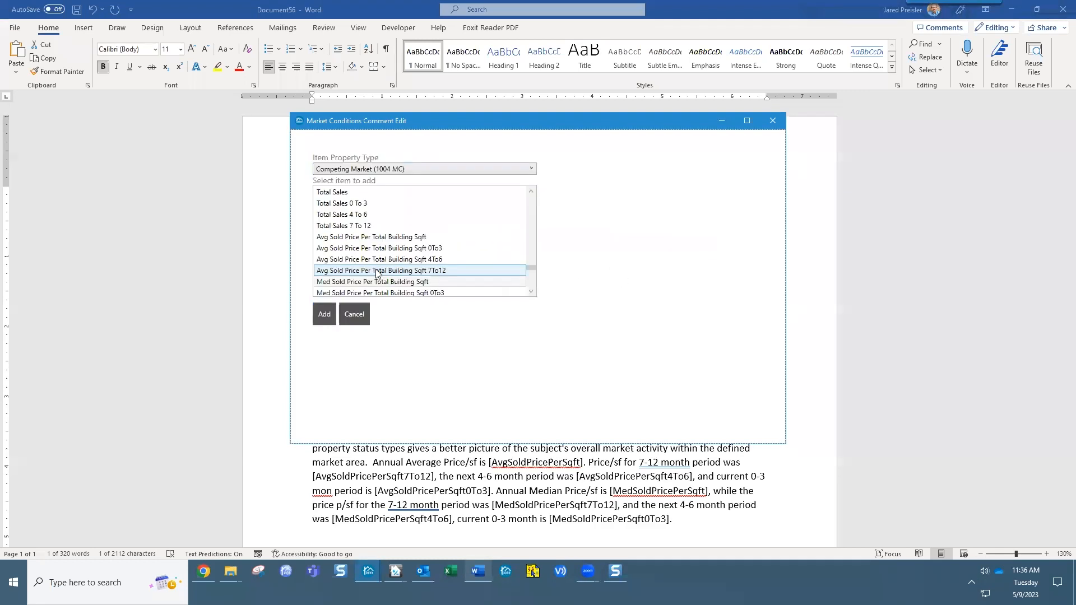
pyautogui.click(417, 293)
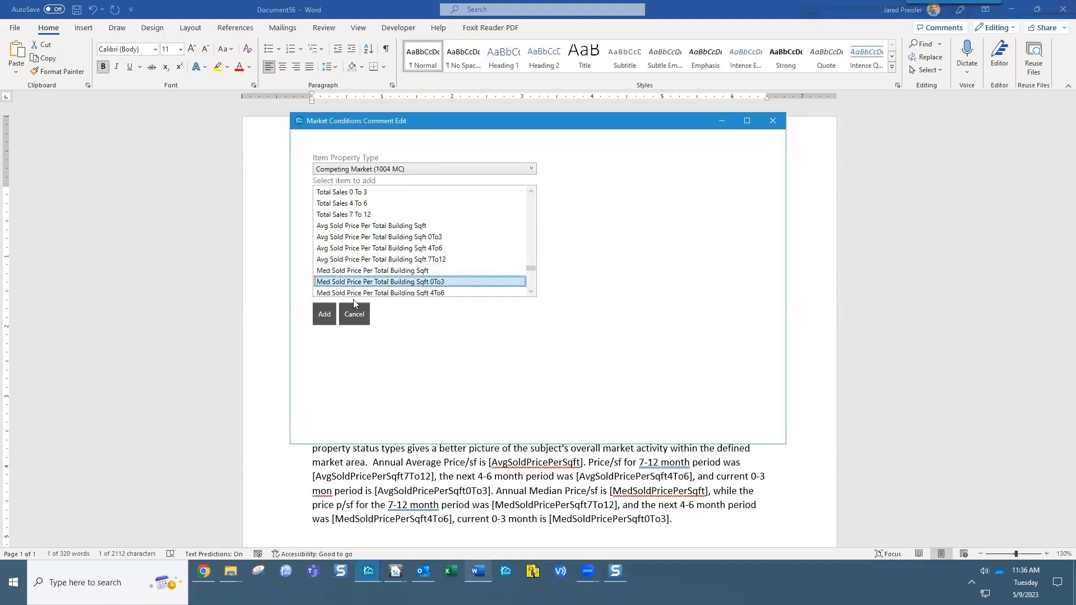
pyautogui.click(317, 315)
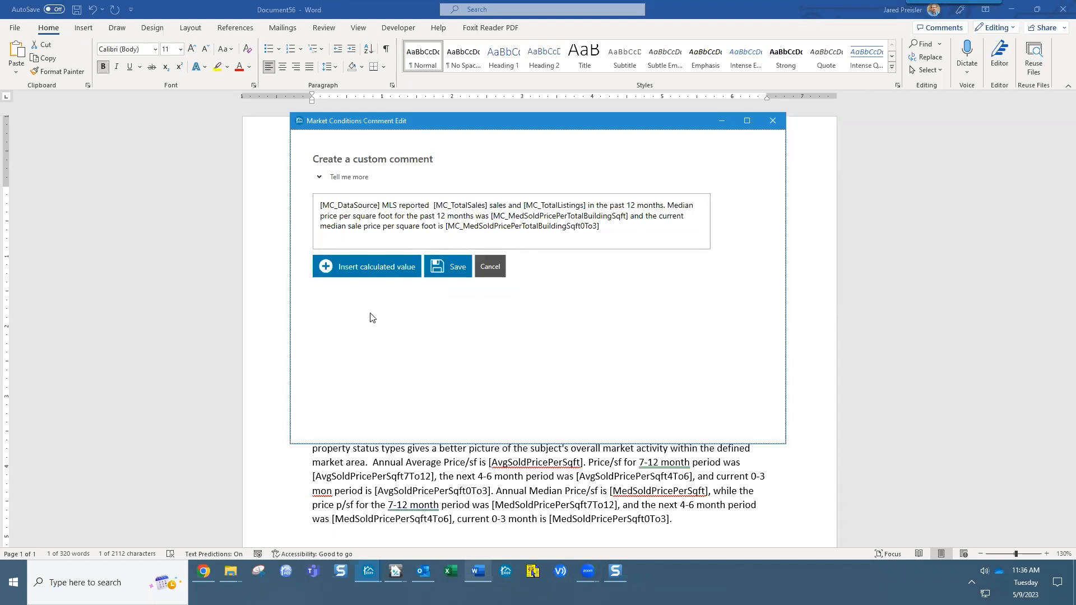
pyautogui.click(620, 229)
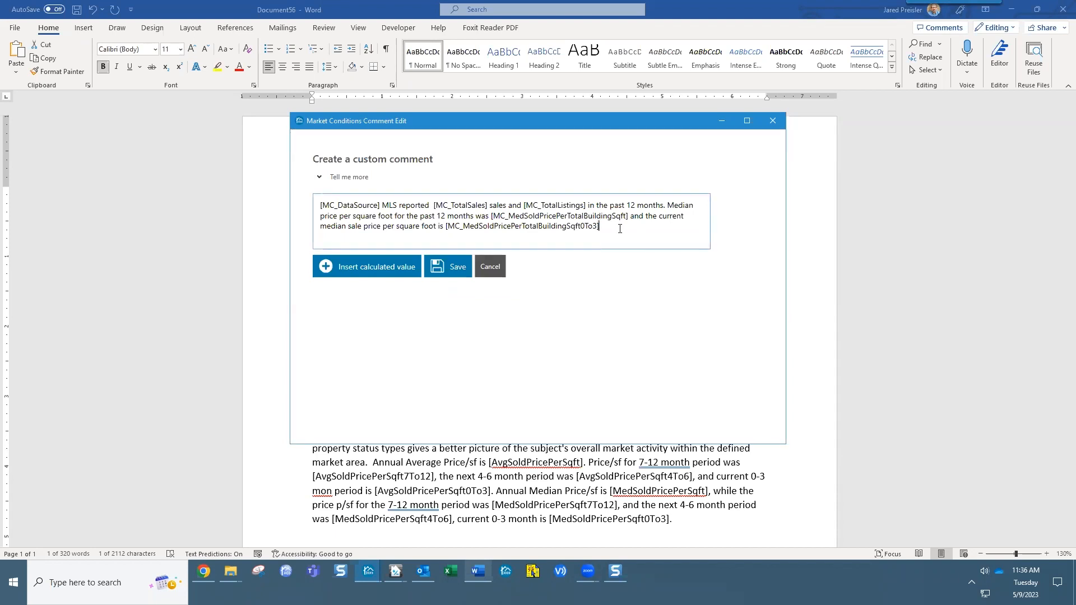
# Step: Save the custom comment as a template named "test comment"
pyautogui.click(457, 269)
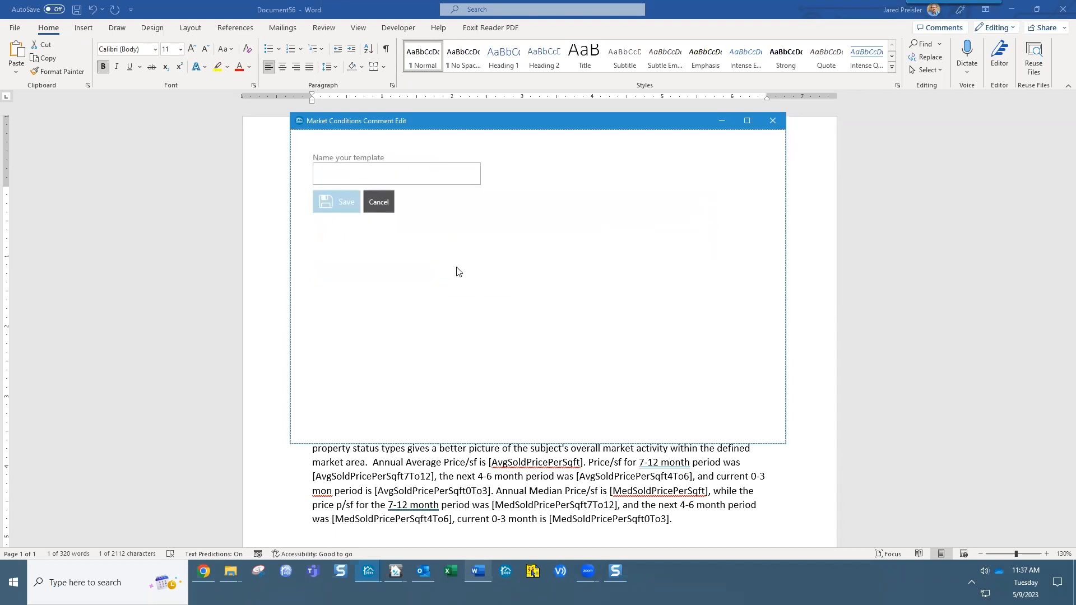
pyautogui.click(383, 180)
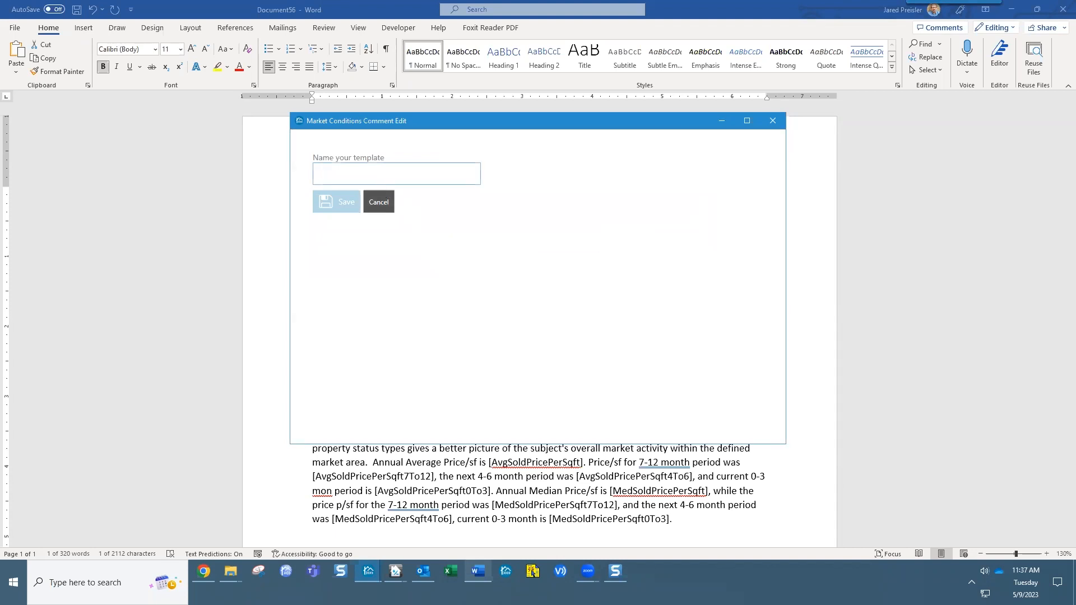
pyautogui.write('test comment')
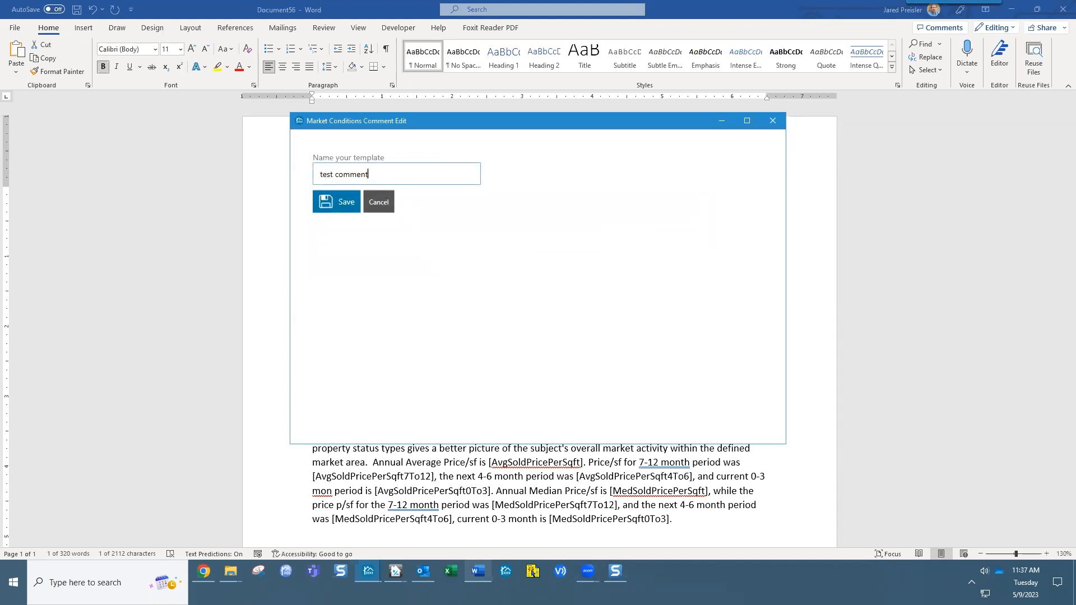
pyautogui.click(347, 206)
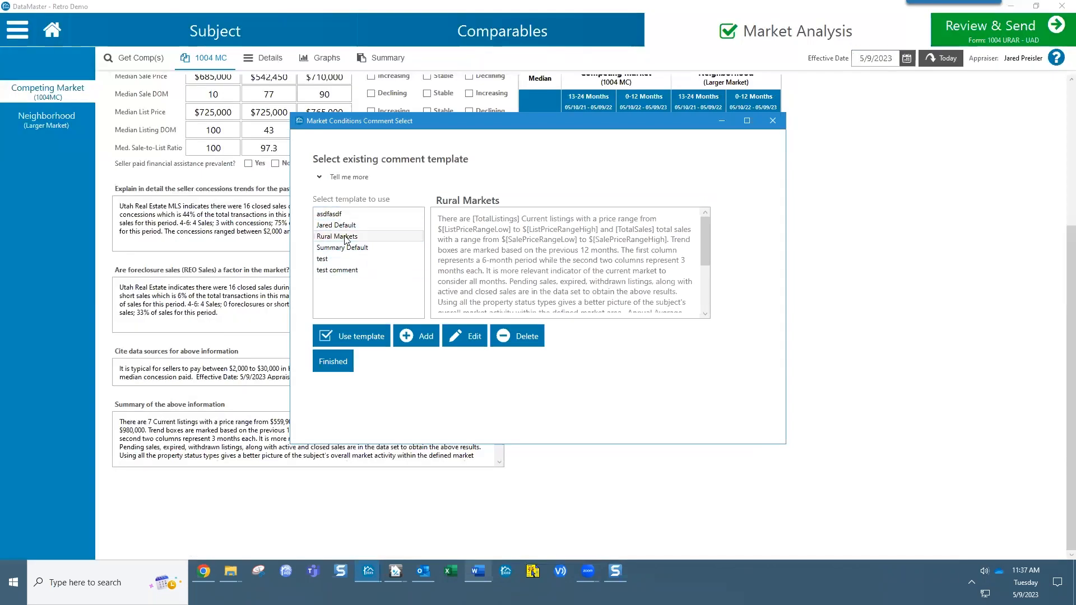
# Step: Apply the "test comment" template to the summary comment and finish the template selection
pyautogui.click(342, 270)
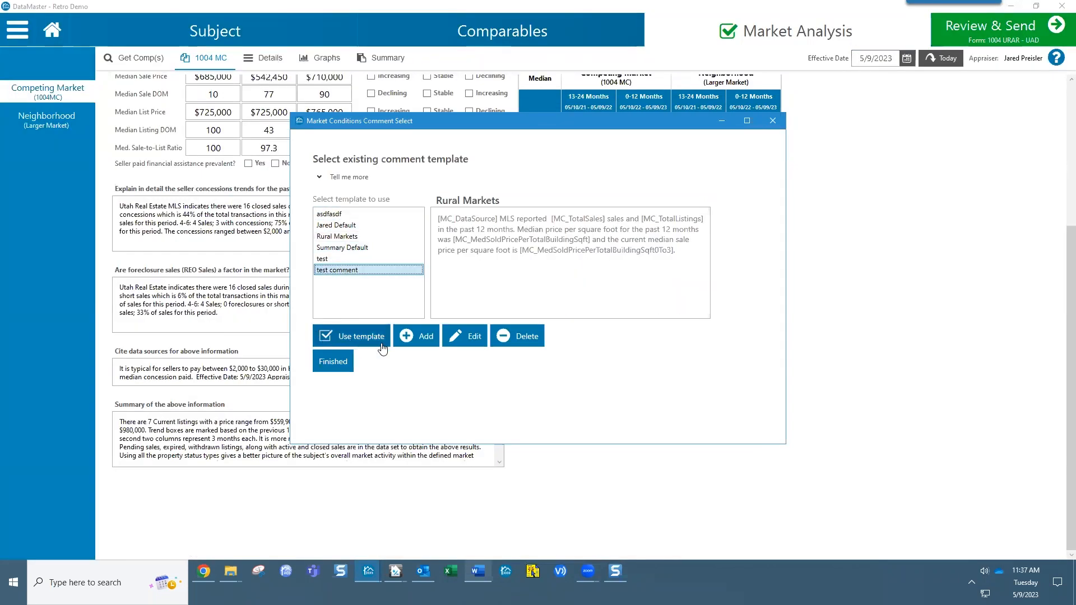
pyautogui.click(339, 336)
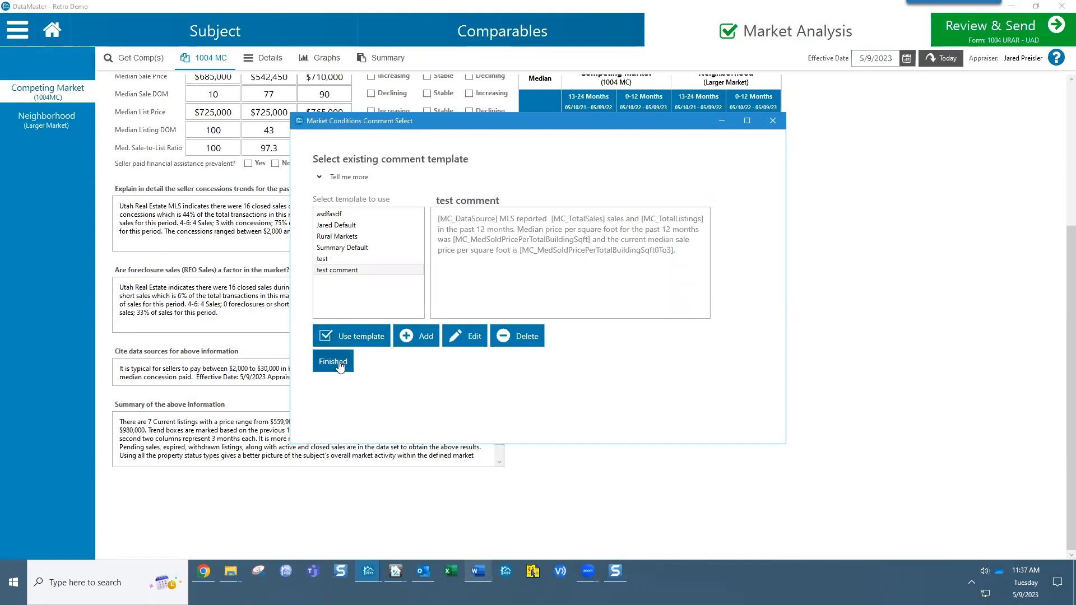
pyautogui.click(333, 362)
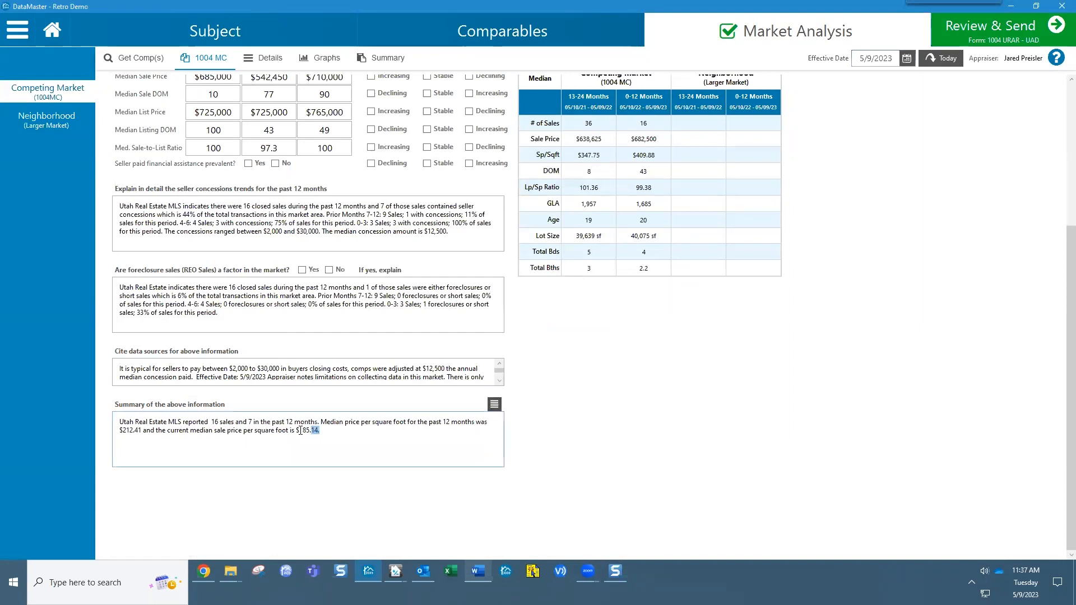
# Step: Review the filled-in summary comment, checking the sales, listings and median price per square foot values
pyautogui.moveTo(300, 430); pyautogui.dragTo(111, 424)
pyautogui.click(163, 432)
pyautogui.click(251, 423)
pyautogui.moveTo(322, 423); pyautogui.dragTo(473, 428)
pyautogui.click(127, 435)
# Step: Apply the "Rural Markets" template to the summary comment and finish the template selection
pyautogui.click(492, 406)
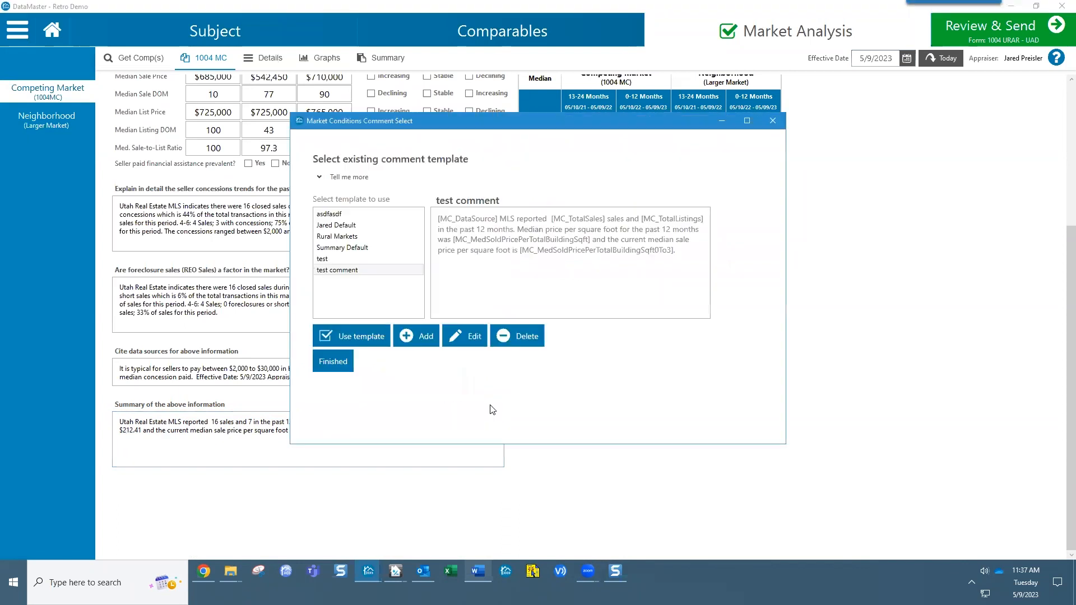
pyautogui.click(347, 237)
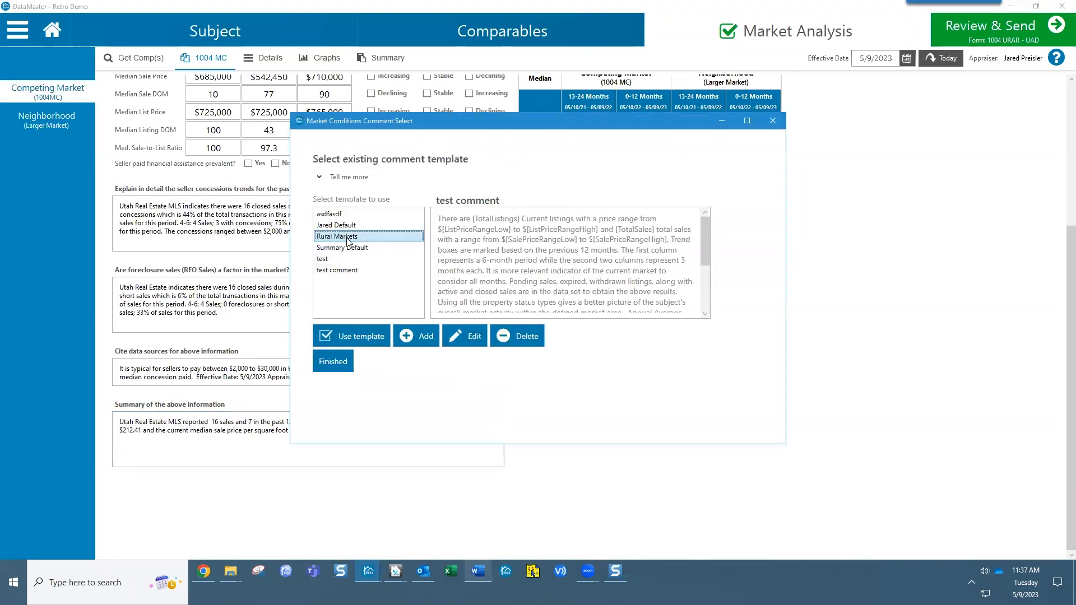
pyautogui.click(359, 336)
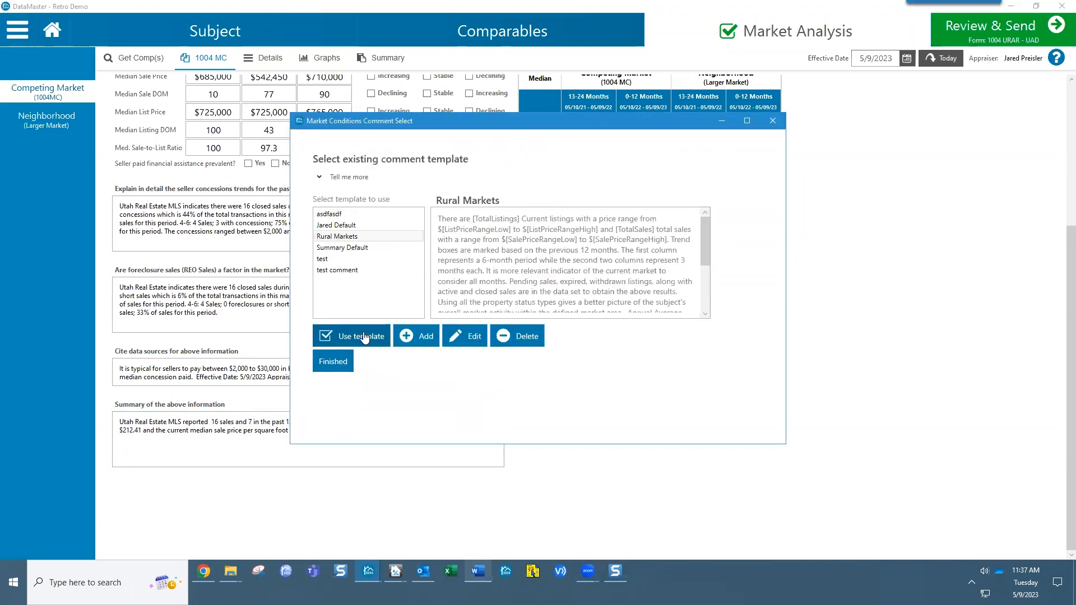
pyautogui.click(335, 362)
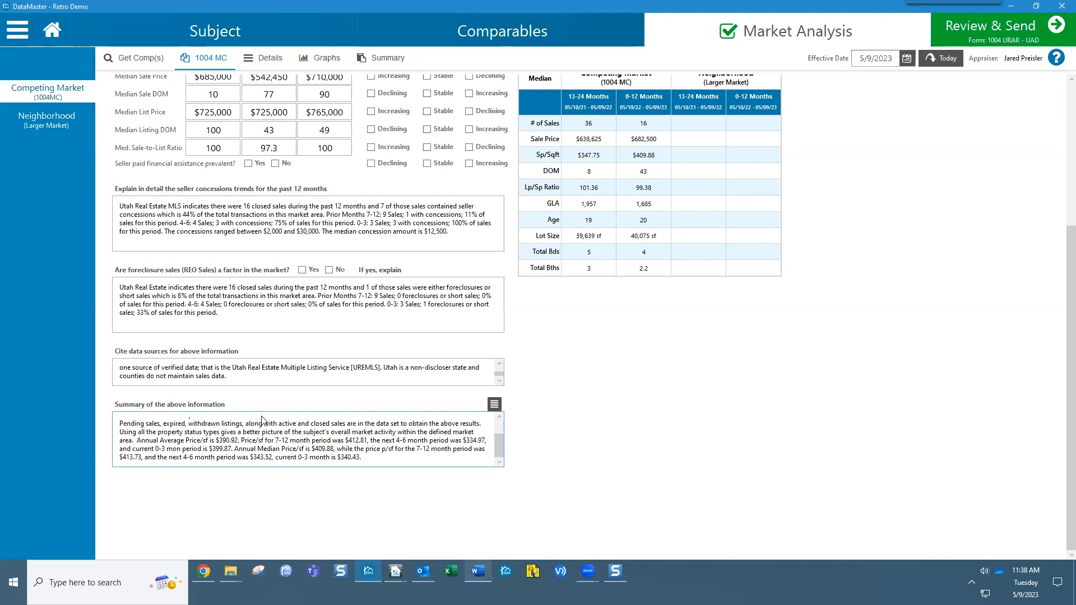
# Step: Examine the filled-in market comment and its placeholder version in the Word document, and return to the data sources comment in DataMaster
pyautogui.hotkey('alt', 'Tab')
pyautogui.hotkey('alt', 'Tab')
pyautogui.hotkey('alt', 'Tab')
pyautogui.hotkey('alt', 'Tab')
pyautogui.hotkey('alt', 'Tab')
pyautogui.hotkey('alt', 'Tab')
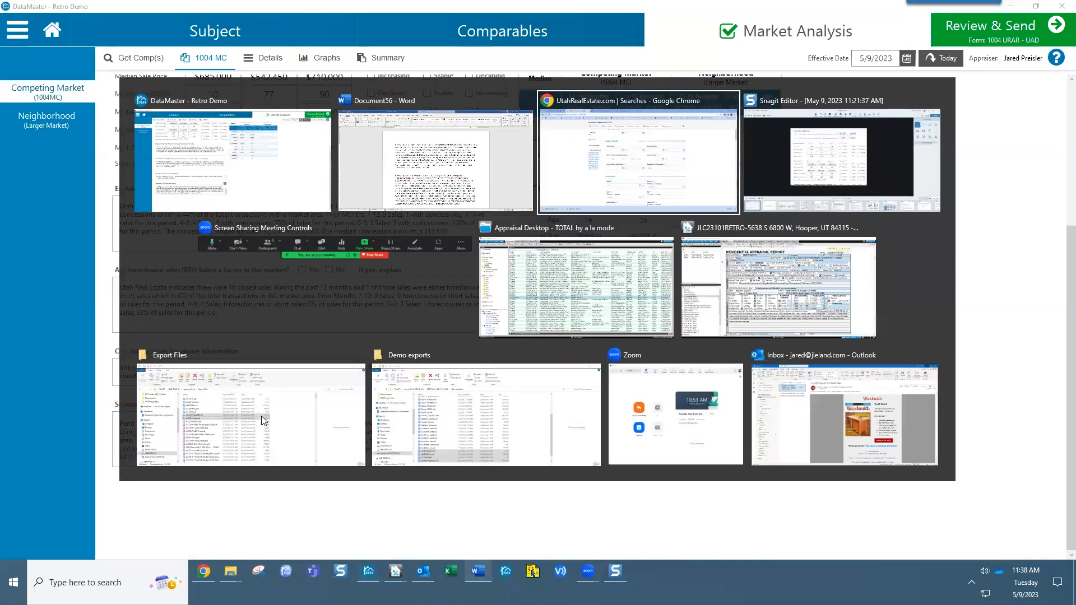
pyautogui.hotkey('alt', 'Tab')
pyautogui.hotkey('alt', 'Tab')
pyautogui.hotkey('alt', 'Tab')
pyautogui.hotkey('alt', 'Tab')
pyautogui.hotkey('alt', 'Tab')
pyautogui.hotkey('alt', 'Tab')
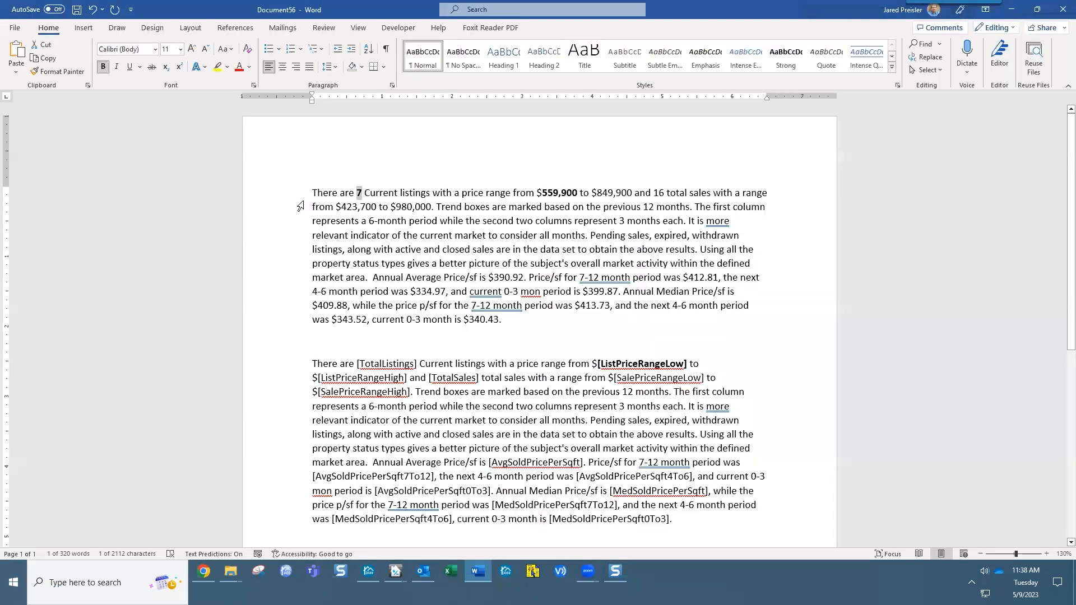
pyautogui.moveTo(312, 192); pyautogui.dragTo(516, 321)
pyautogui.click(515, 321)
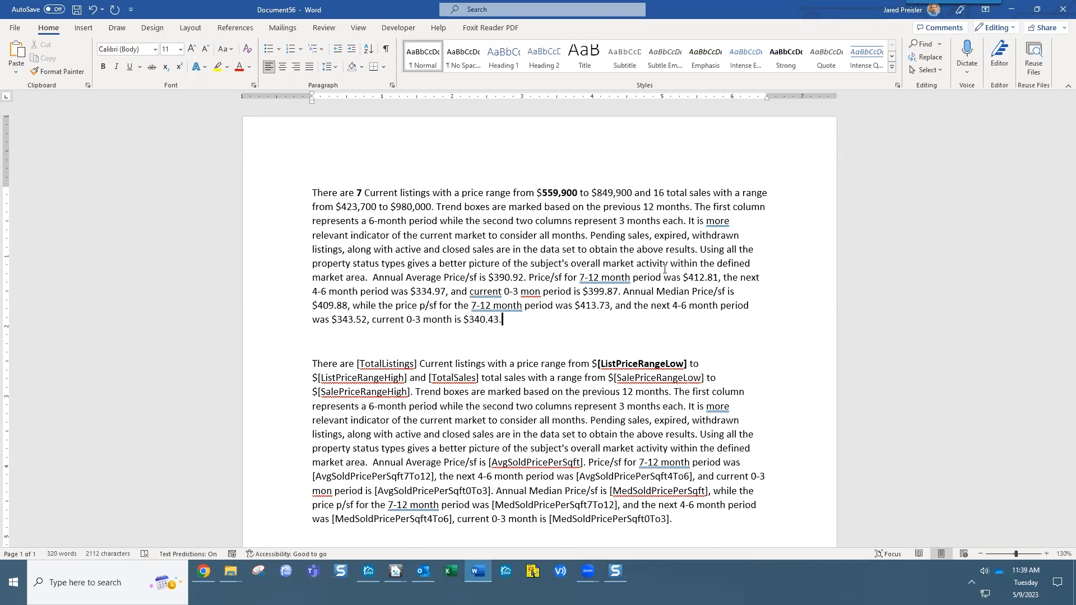
pyautogui.hotkey('alt', 'Tab')
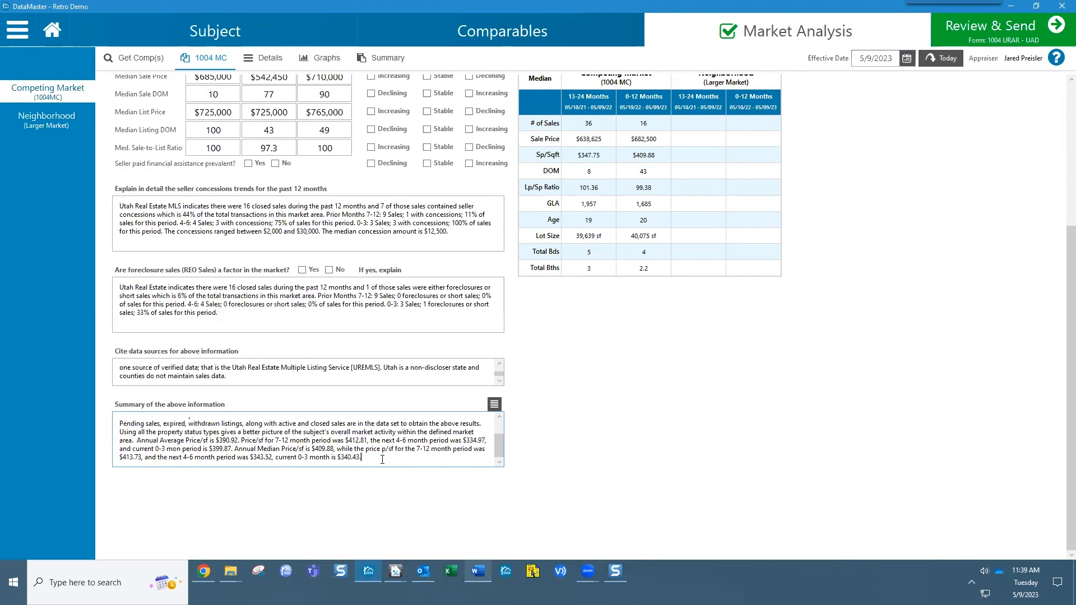
pyautogui.click(265, 379)
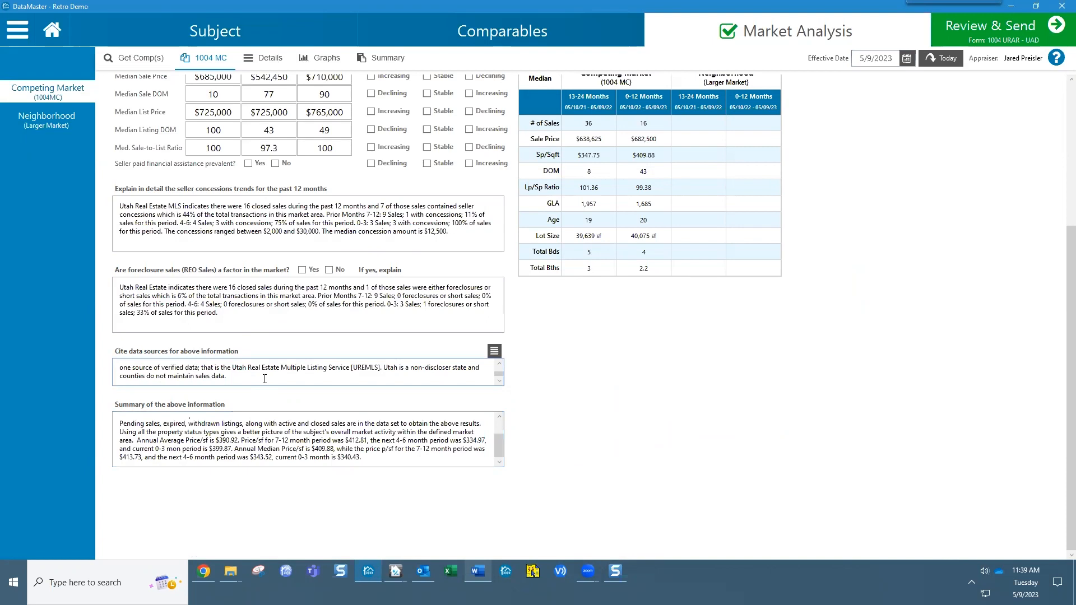